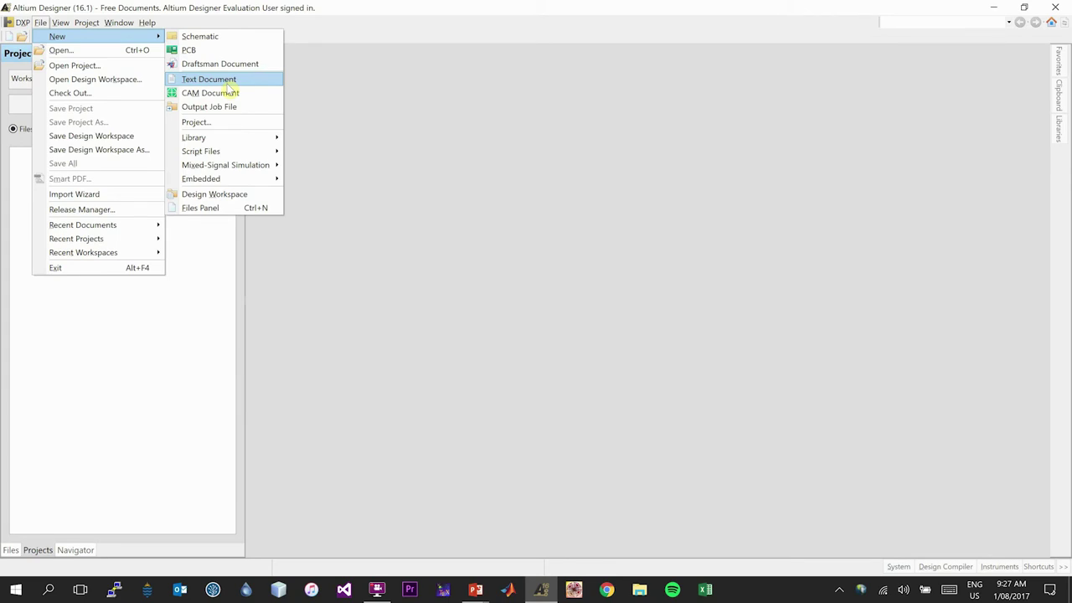
# Start a new project, review the project types and templates, and choose PCB Project with the <Default> template.
pyautogui.click(209, 128)
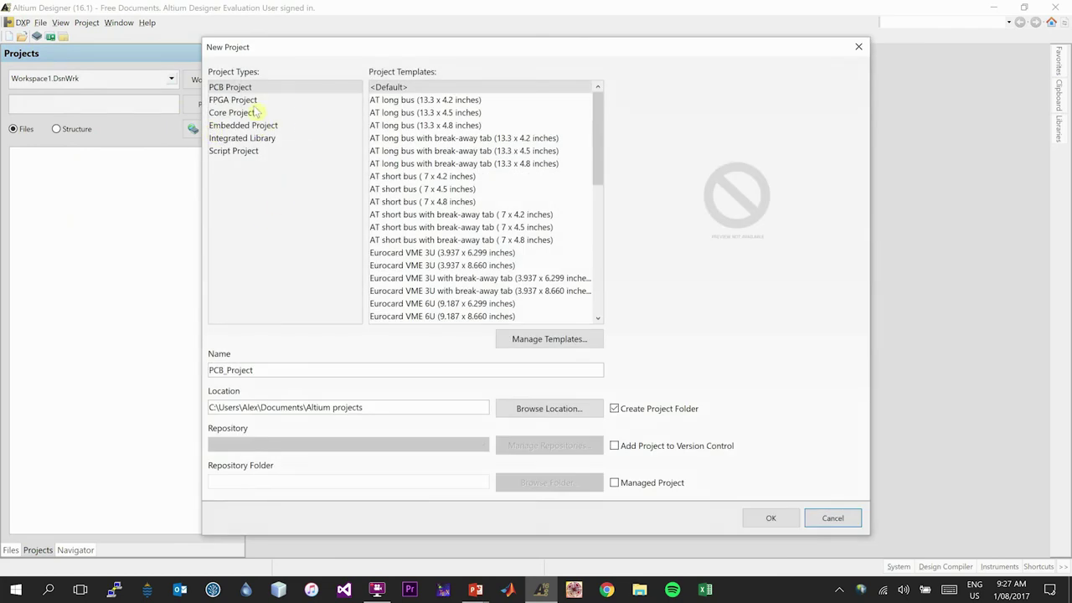
pyautogui.click(234, 90)
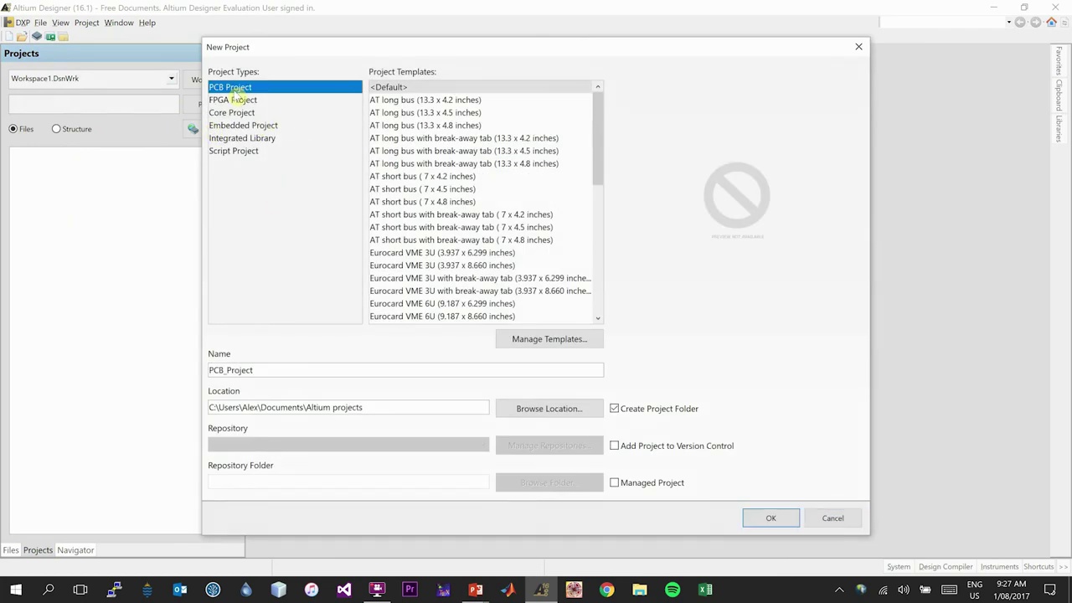
pyautogui.click(242, 102)
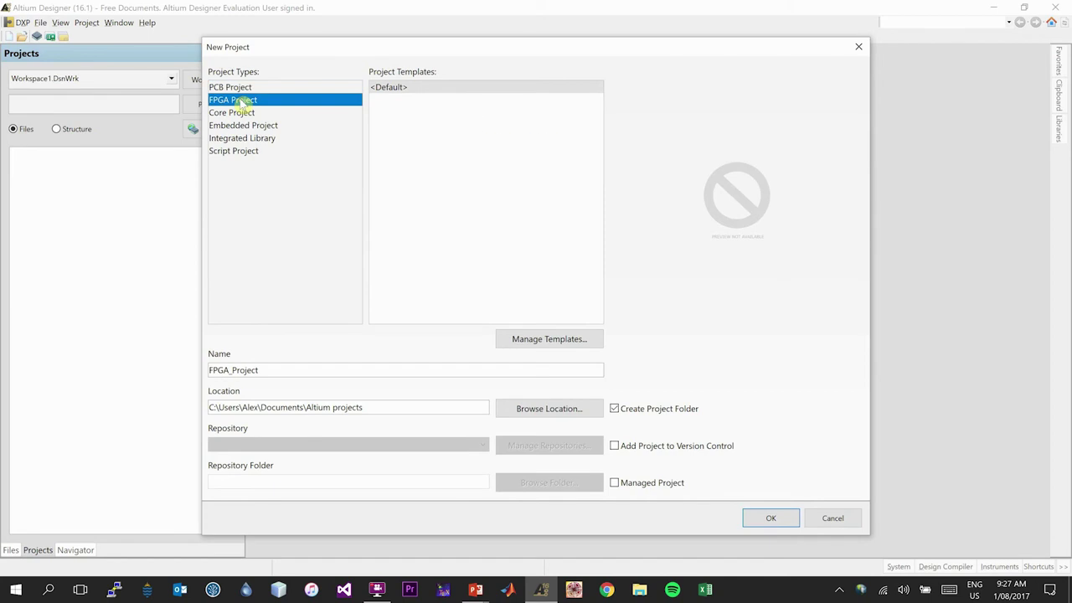
pyautogui.click(238, 112)
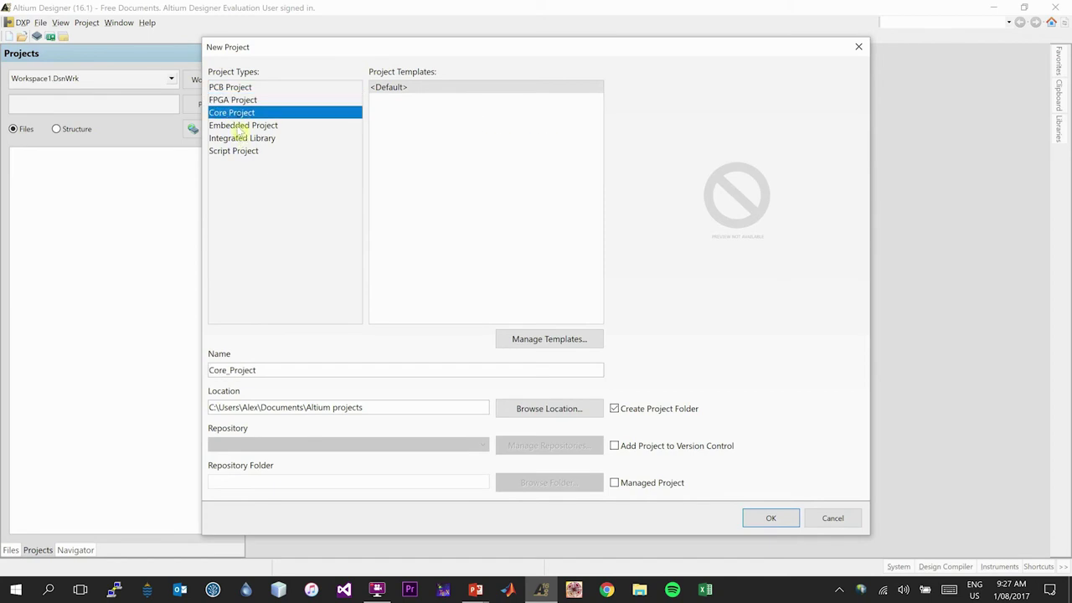
pyautogui.click(241, 126)
pyautogui.click(243, 139)
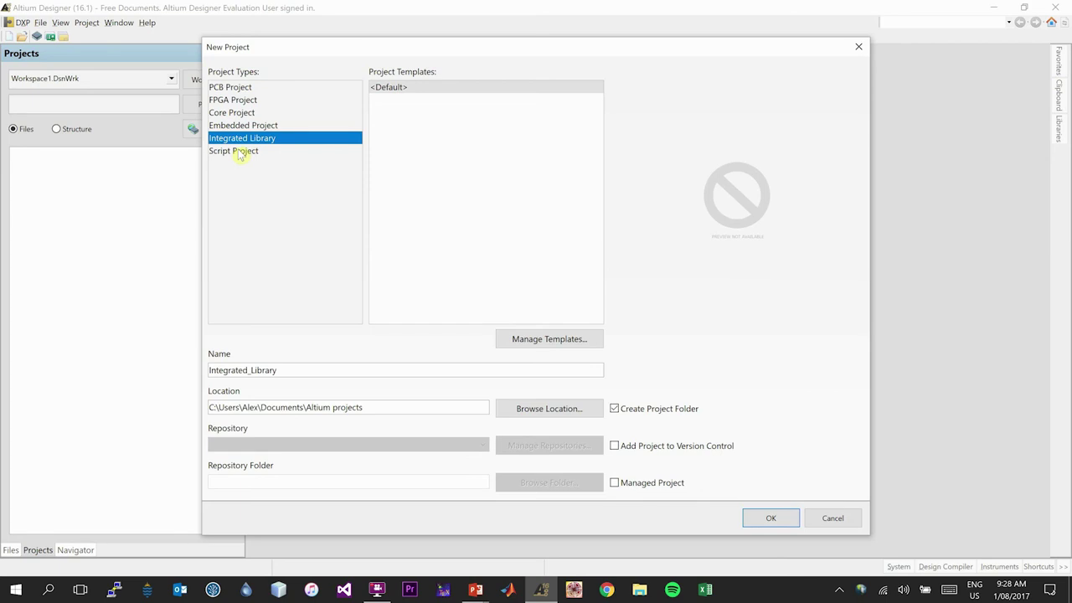
pyautogui.click(243, 88)
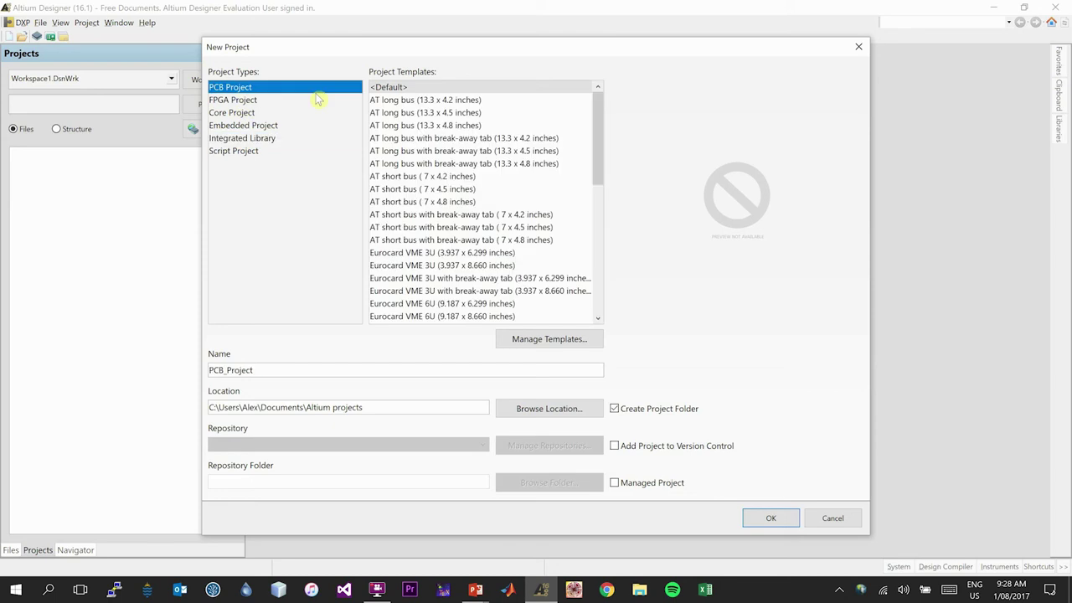
pyautogui.click(414, 90)
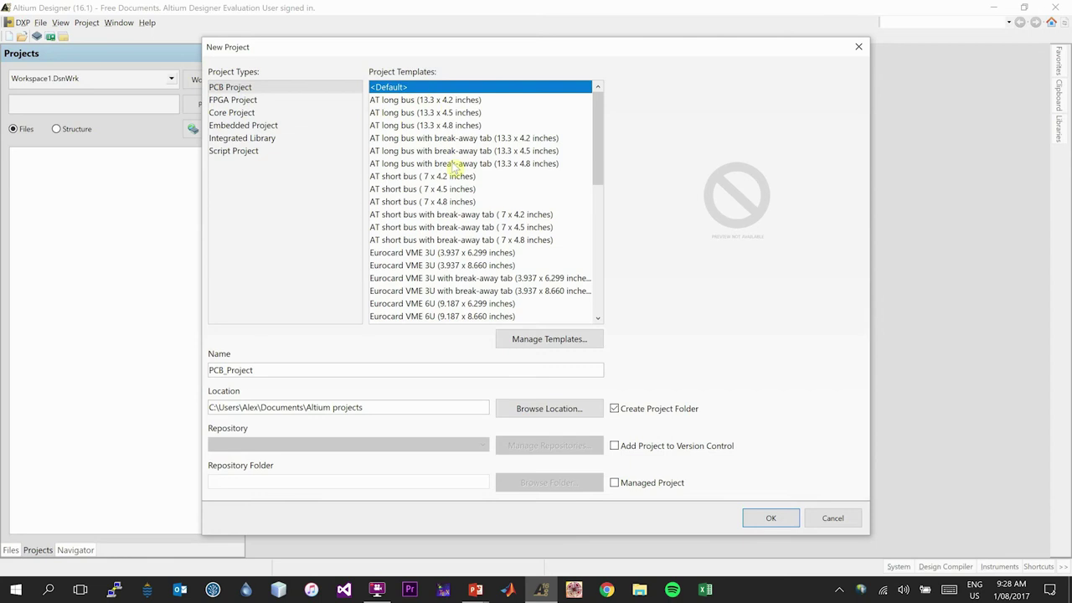
pyautogui.scroll(-10, 453, 166)
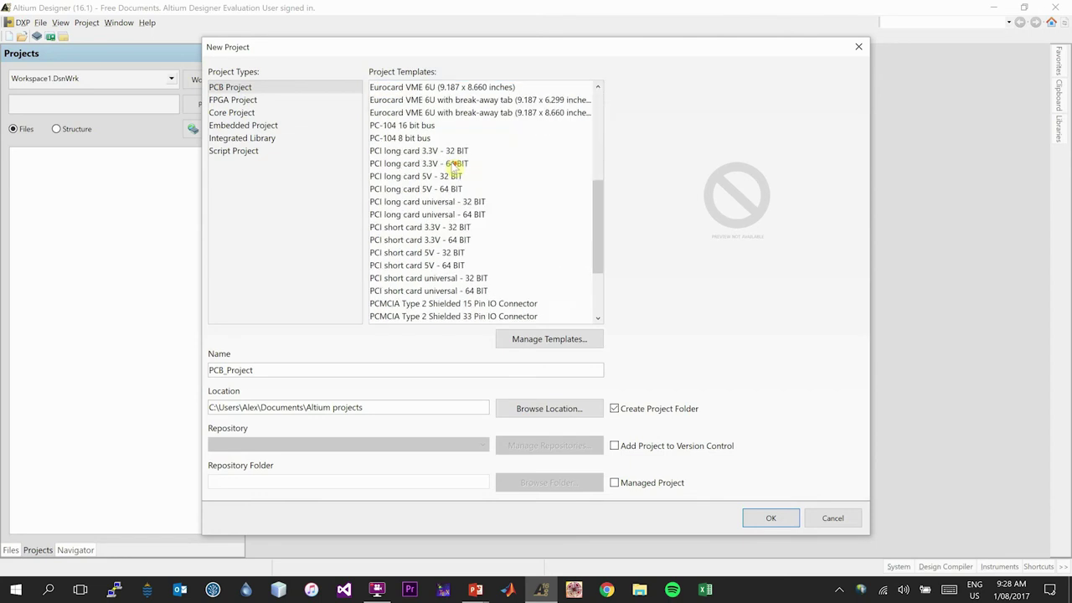
pyautogui.scroll(10, 455, 161)
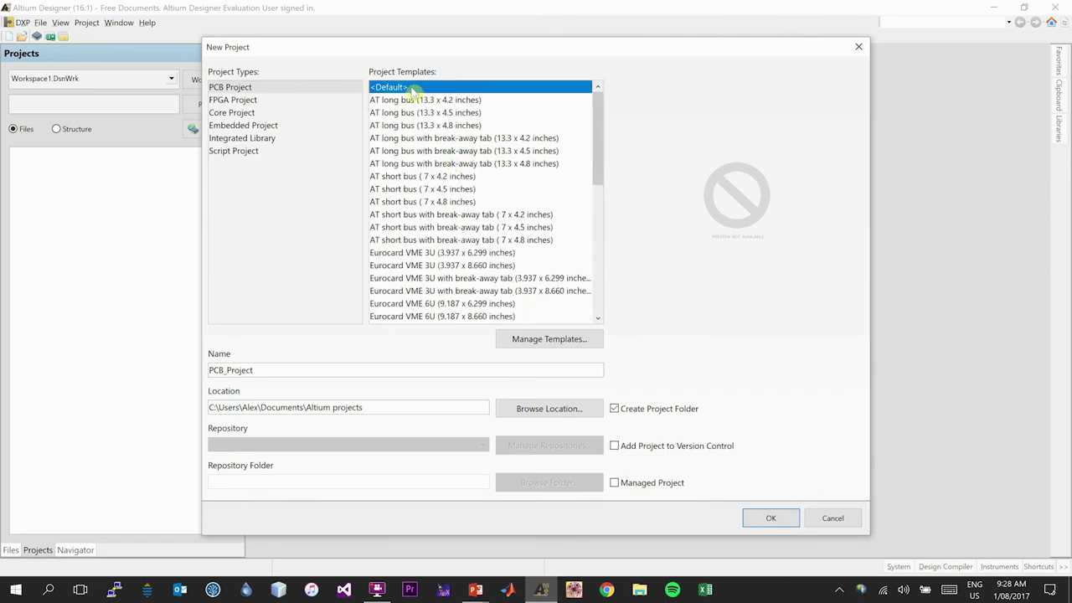
# Name the project Wireless Controller Shield and create it in the Altium projects folder with its own project folder.
pyautogui.click(284, 371)
pyautogui.moveTo(285, 371); pyautogui.dragTo(202, 371)
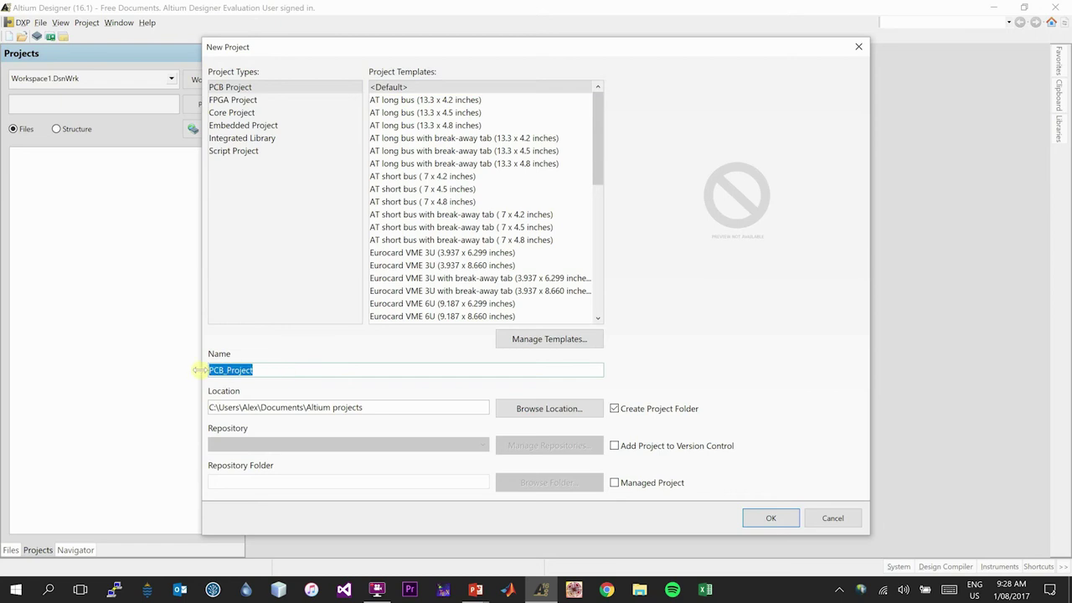
pyautogui.write('Wireless Controller Shield')
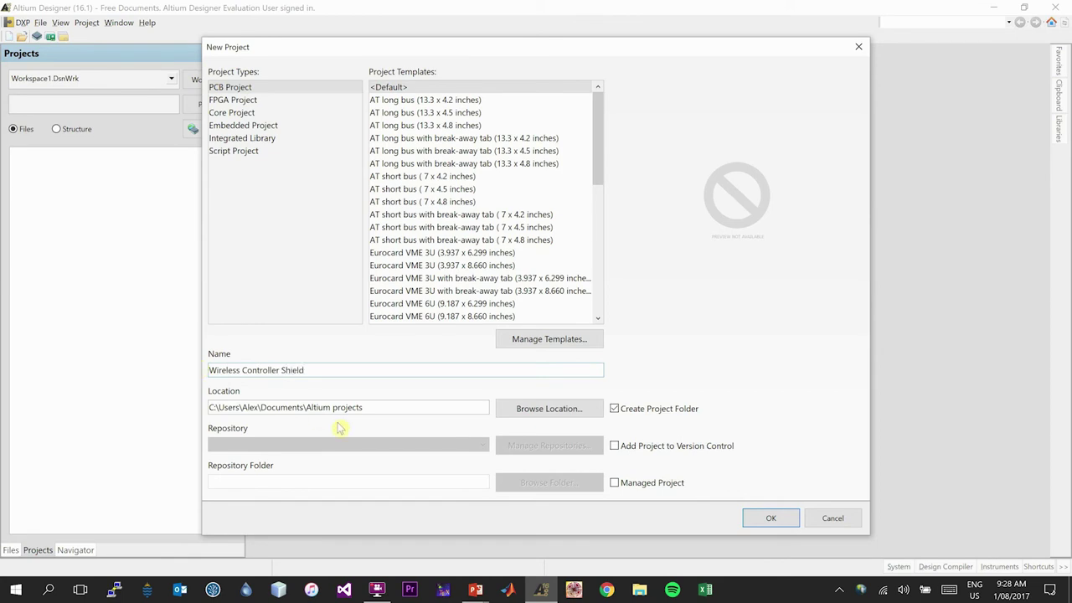
pyautogui.click(388, 405)
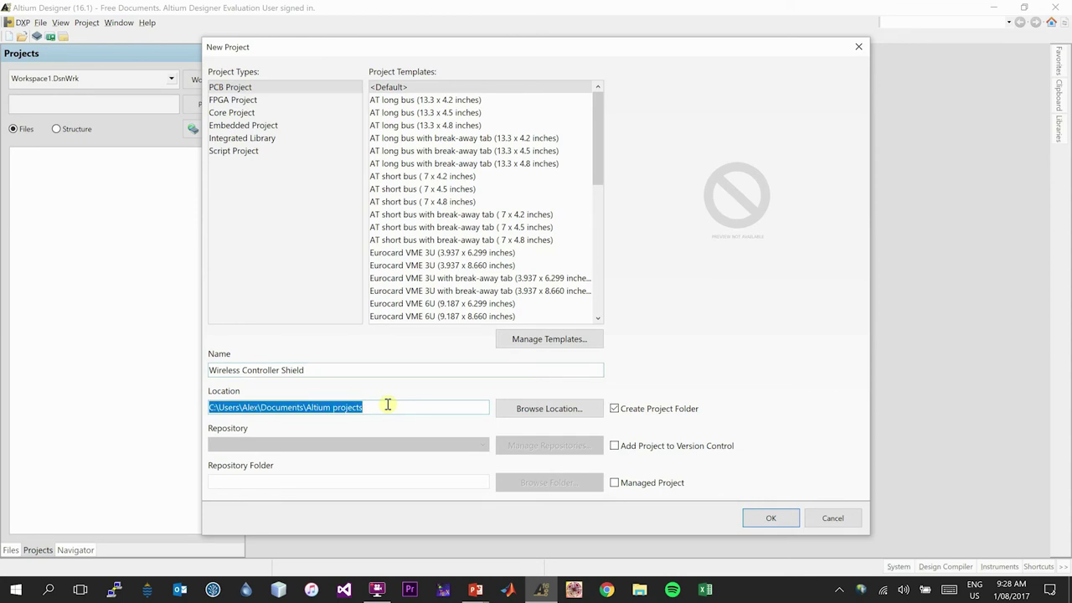
pyautogui.click(396, 401)
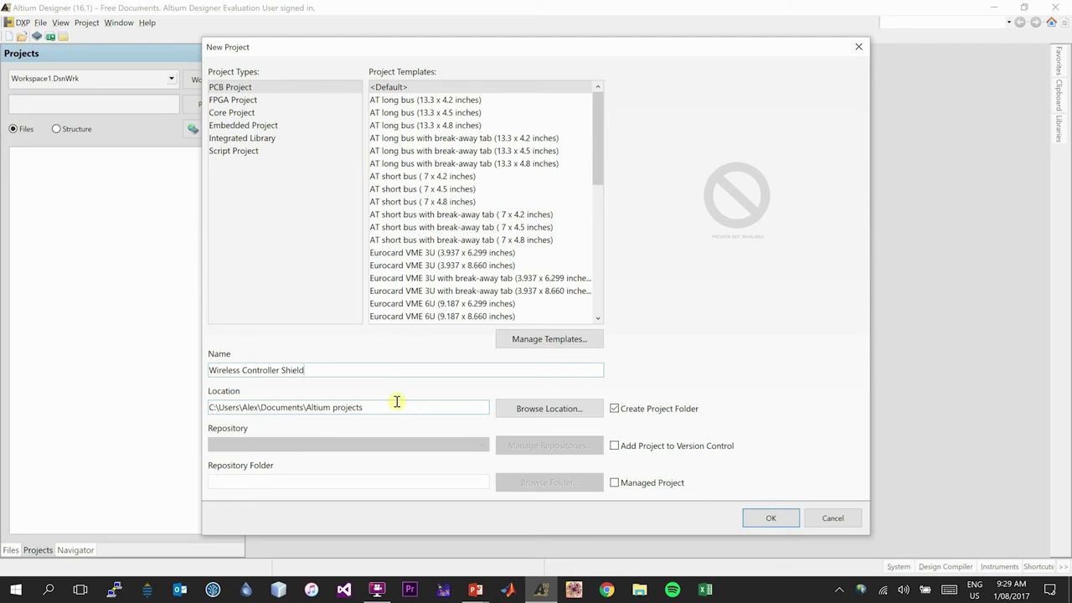
pyautogui.click(397, 402)
pyautogui.click(390, 404)
pyautogui.moveTo(389, 407); pyautogui.dragTo(306, 408)
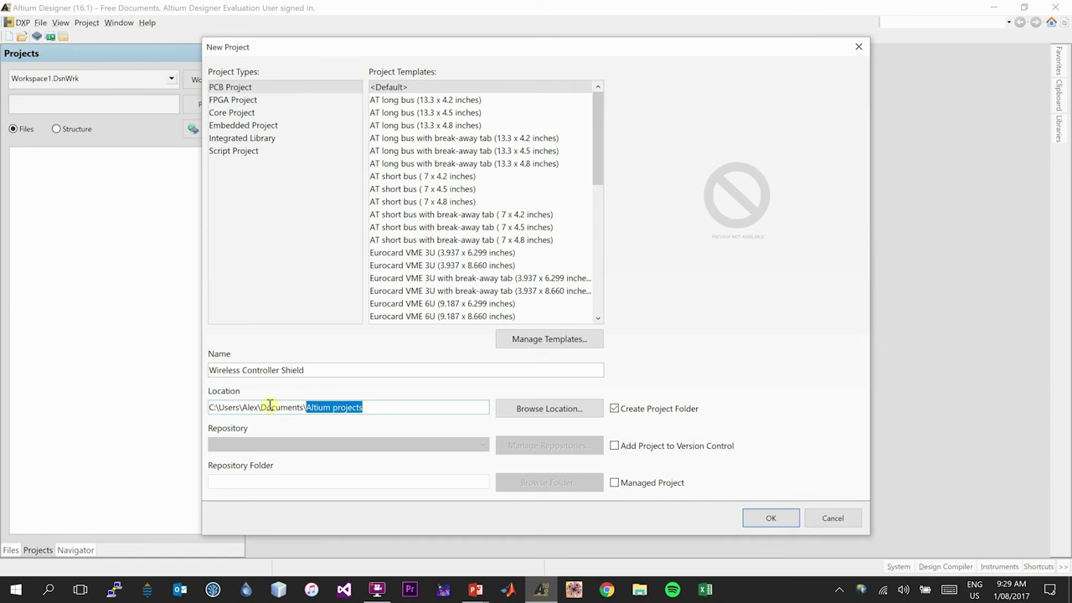
pyautogui.click(383, 407)
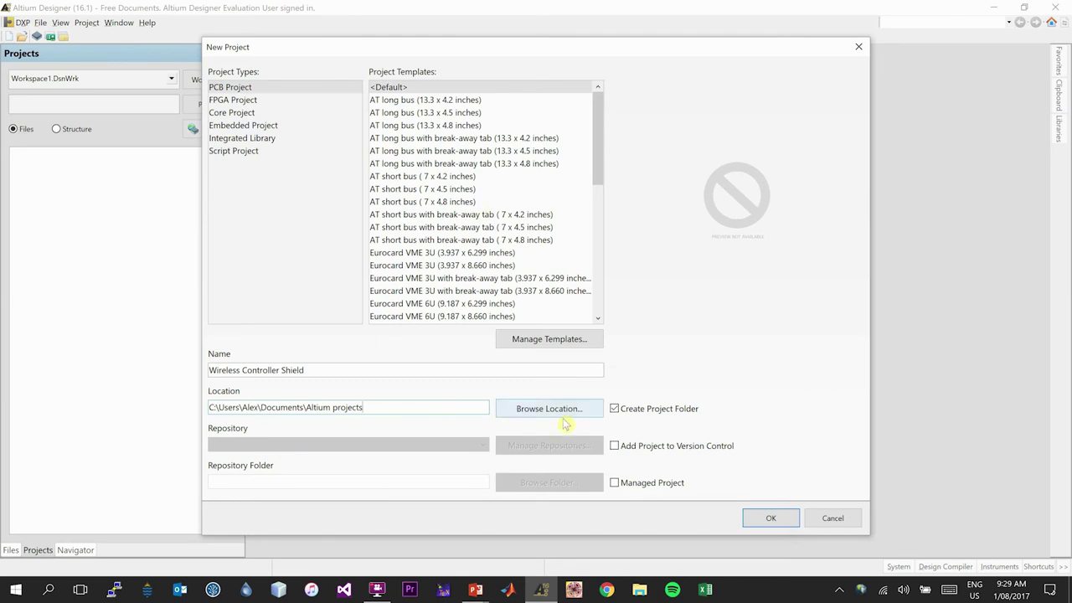
pyautogui.click(757, 520)
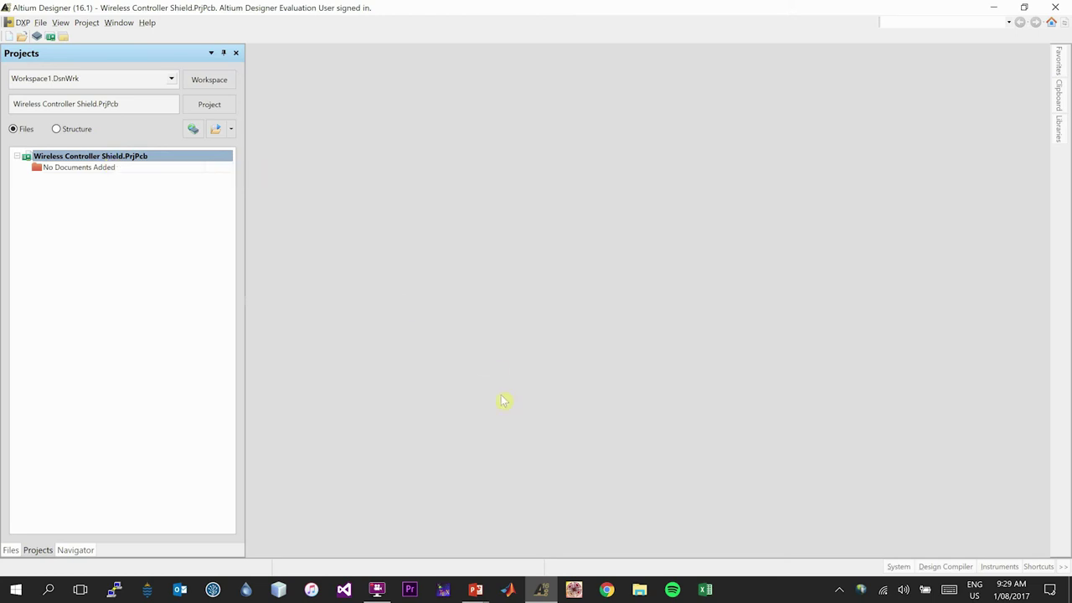
pyautogui.click(475, 589)
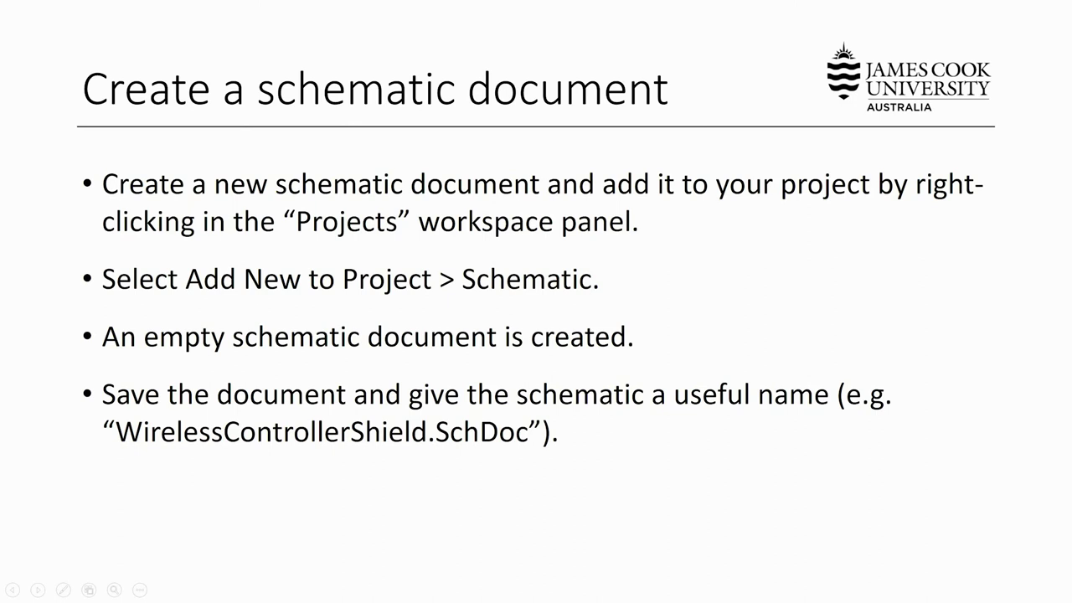
pyautogui.hotkey('alt', 'Tab')
pyautogui.hotkey('alt', 'Tab')
pyautogui.hotkey('alt', 'shift', 'Tab')
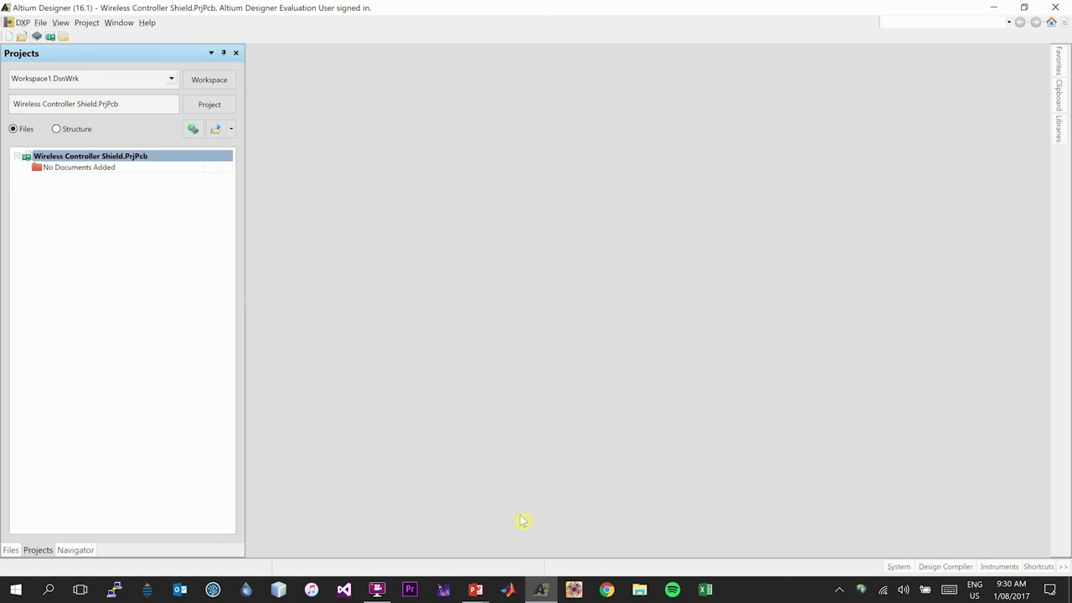
# Add a new schematic document to the Wireless Controller Shield project.
pyautogui.rightClick(115, 163)
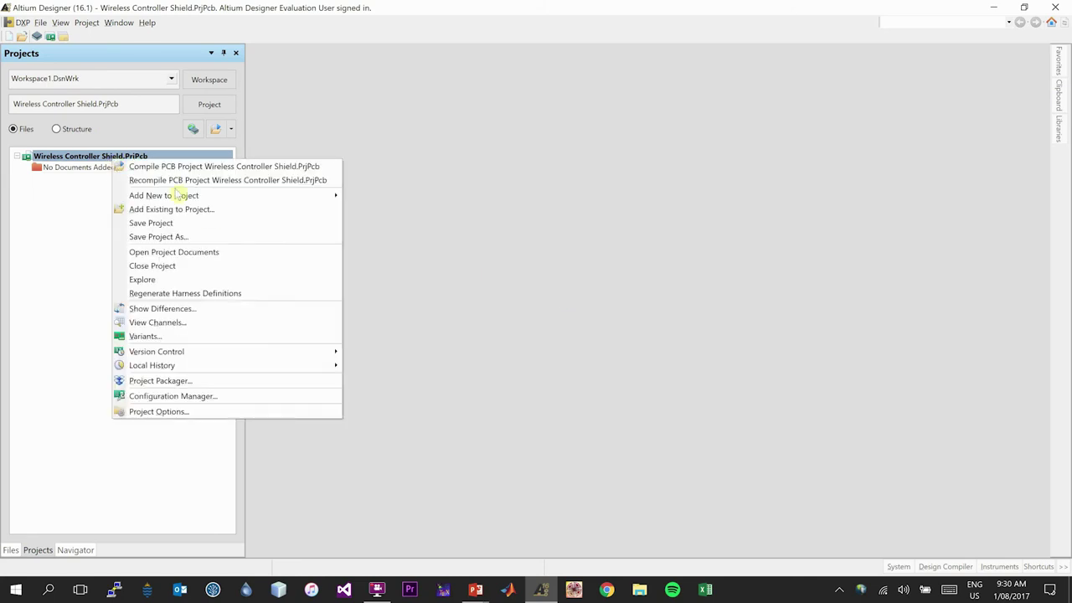
pyautogui.moveTo(176, 195)
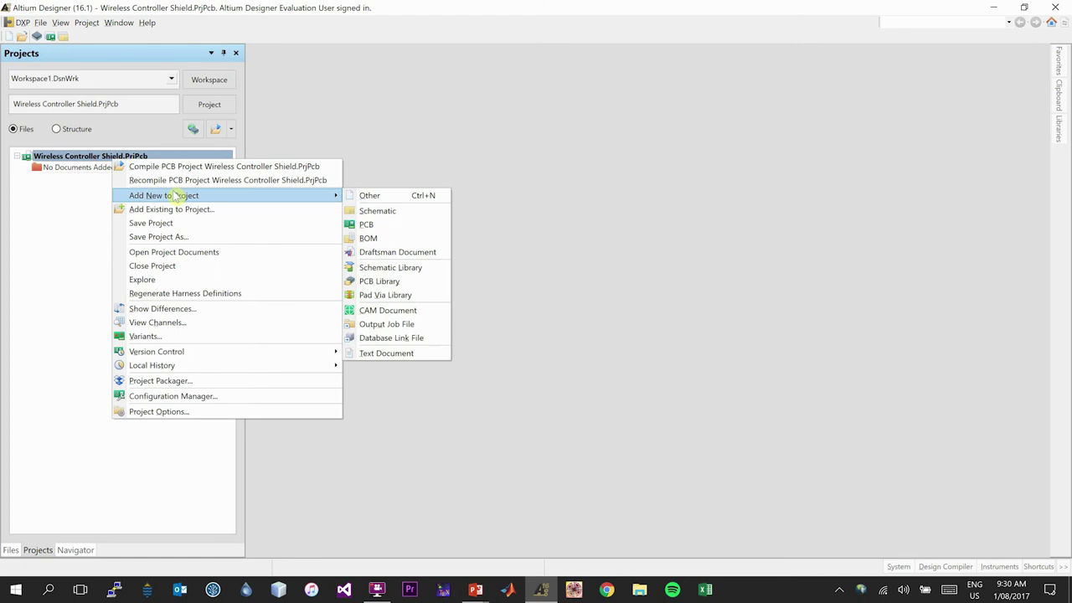
pyautogui.click(388, 220)
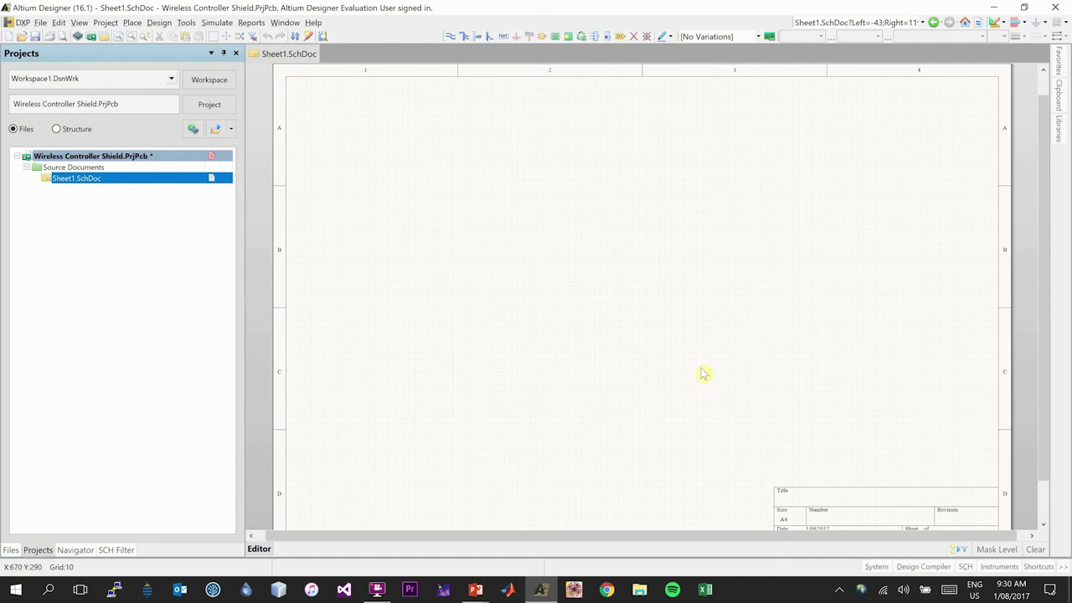
pyautogui.keyDown('ctrl'); pyautogui.scroll(-1, 703, 374); pyautogui.keyUp('ctrl')
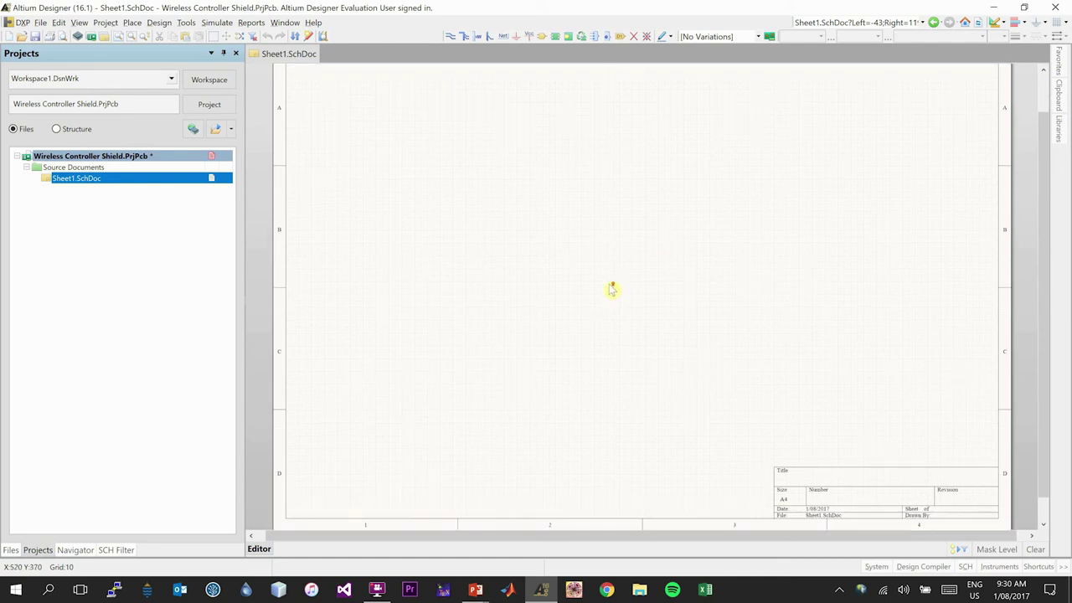
pyautogui.keyDown('ctrl'); pyautogui.scroll(1, 612, 290); pyautogui.keyUp('ctrl')
pyautogui.scroll(-2, 612, 290)
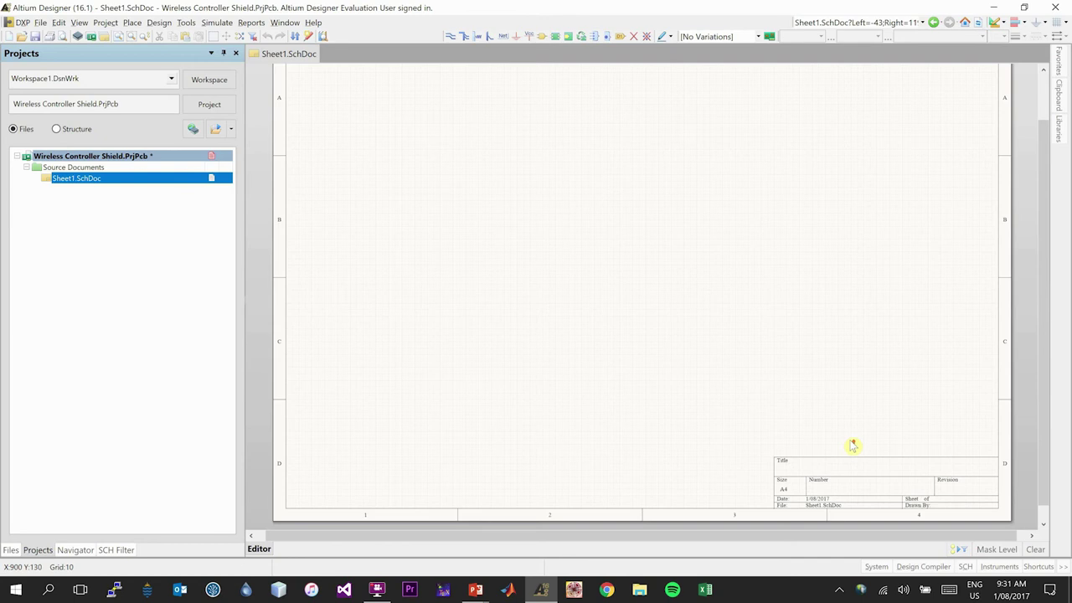
pyautogui.scroll(1, 851, 445)
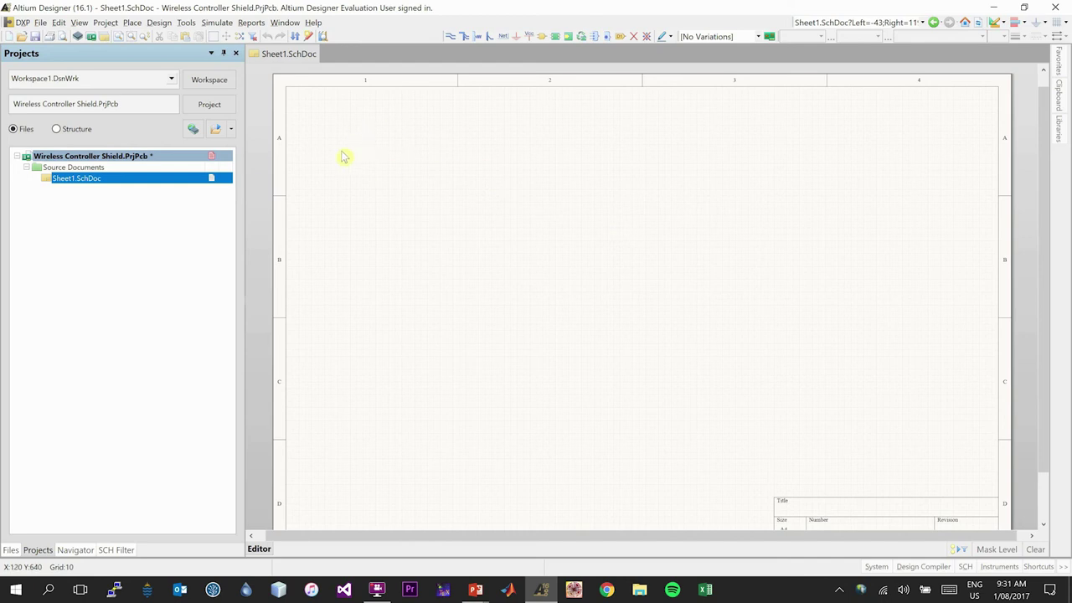
pyautogui.scroll(-1, 599, 187)
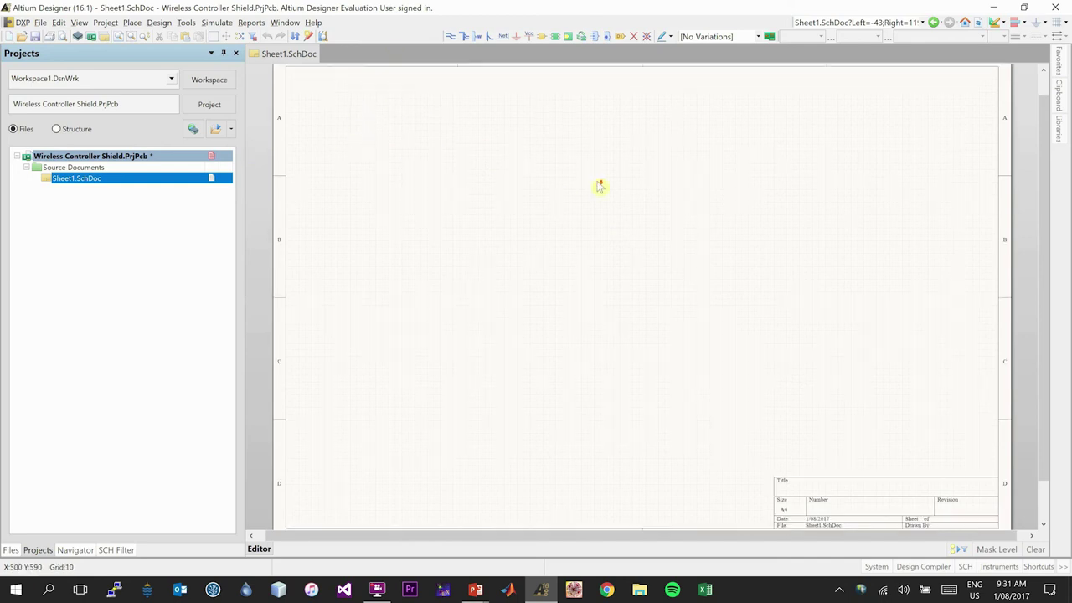
pyautogui.scroll(2, 600, 187)
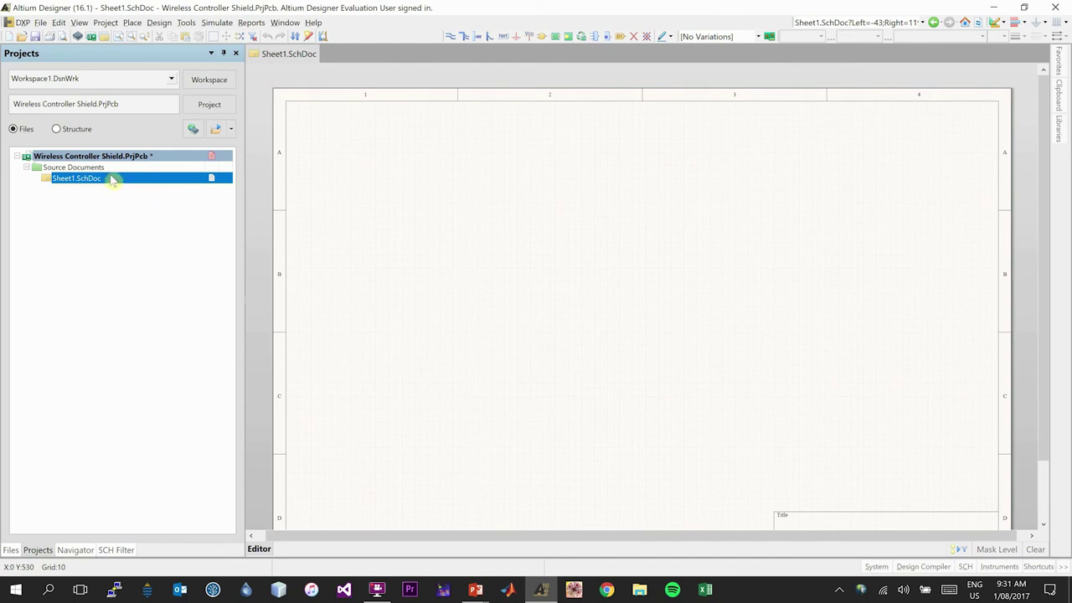
# Save the schematic as Wireless Controller Shield in the project folder, and save all the project's files.
pyautogui.click(36, 37)
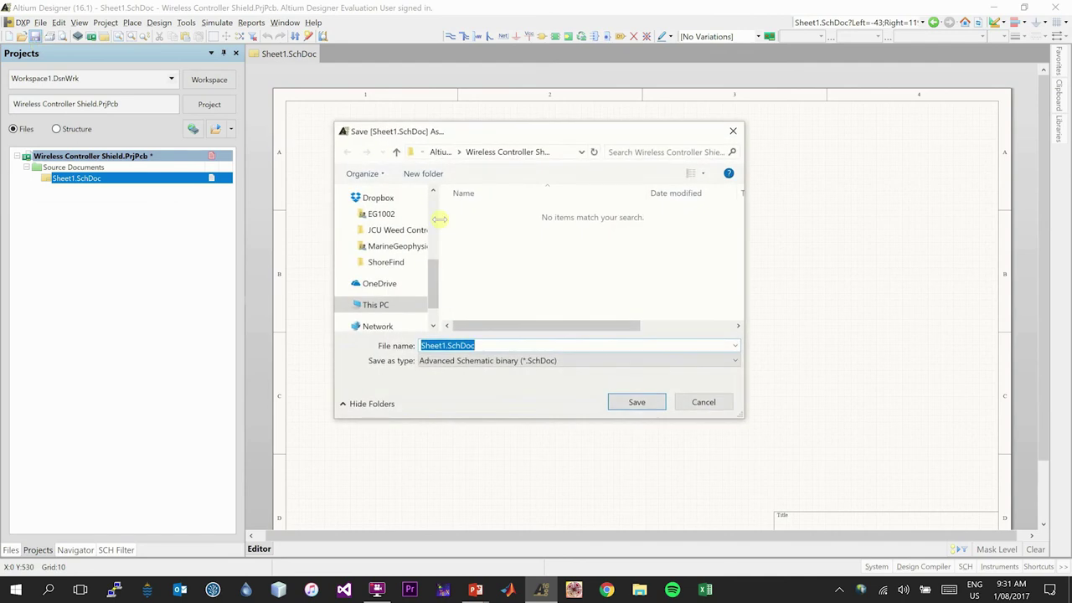
pyautogui.write('Wireless')
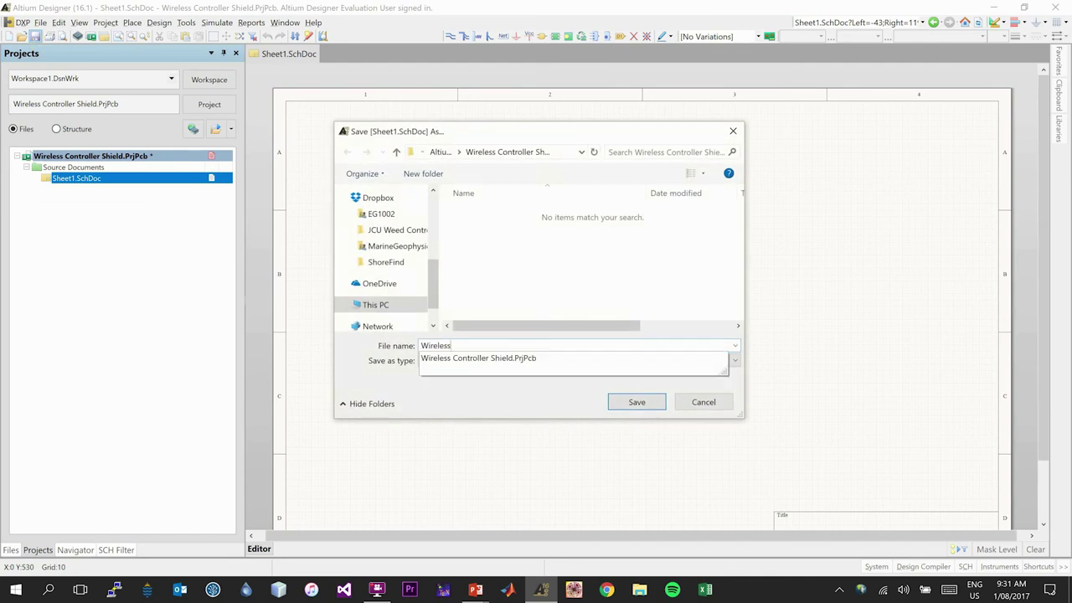
pyautogui.write(' Controller Shield')
pyautogui.click(552, 254)
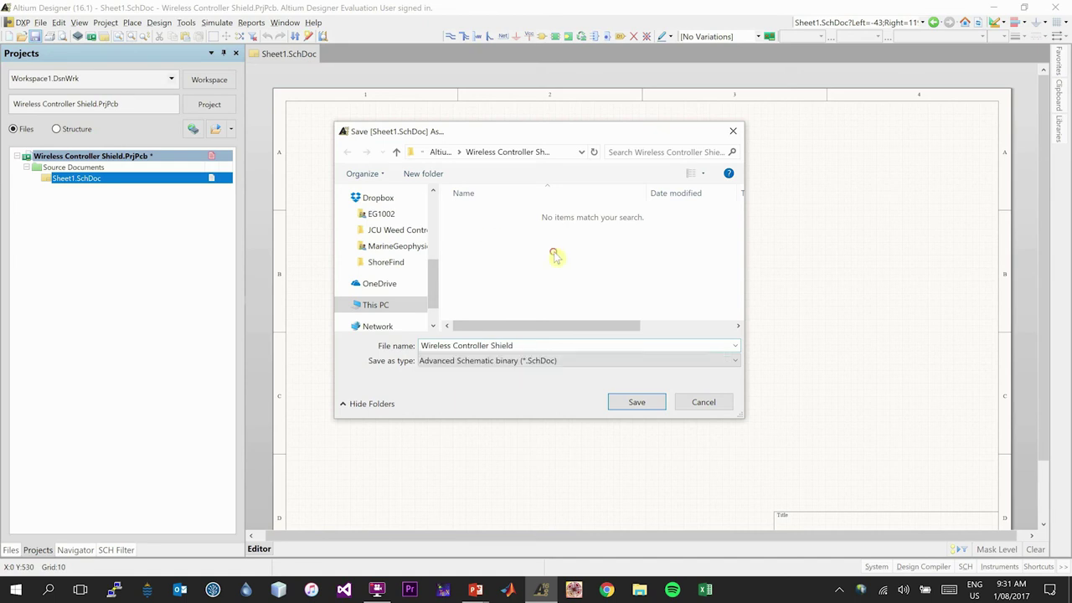
pyautogui.click(634, 410)
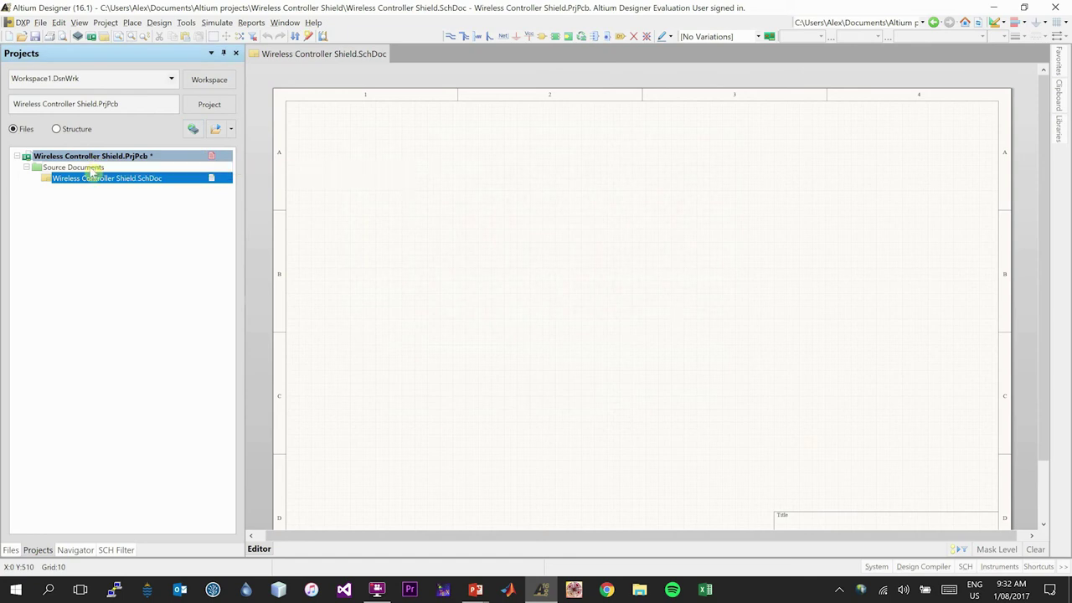
pyautogui.click(41, 23)
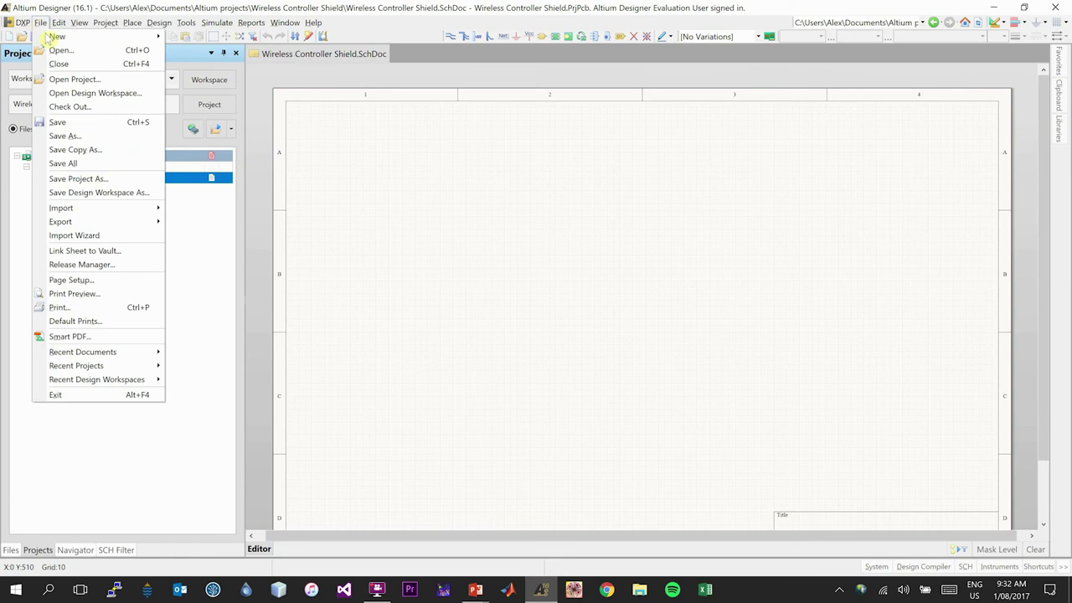
pyautogui.click(98, 164)
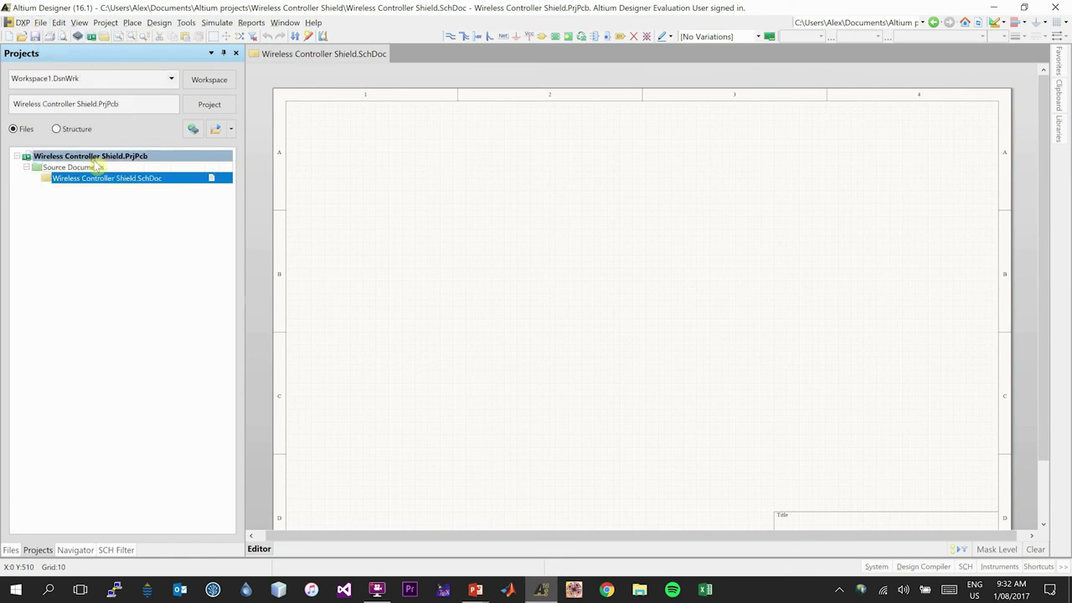
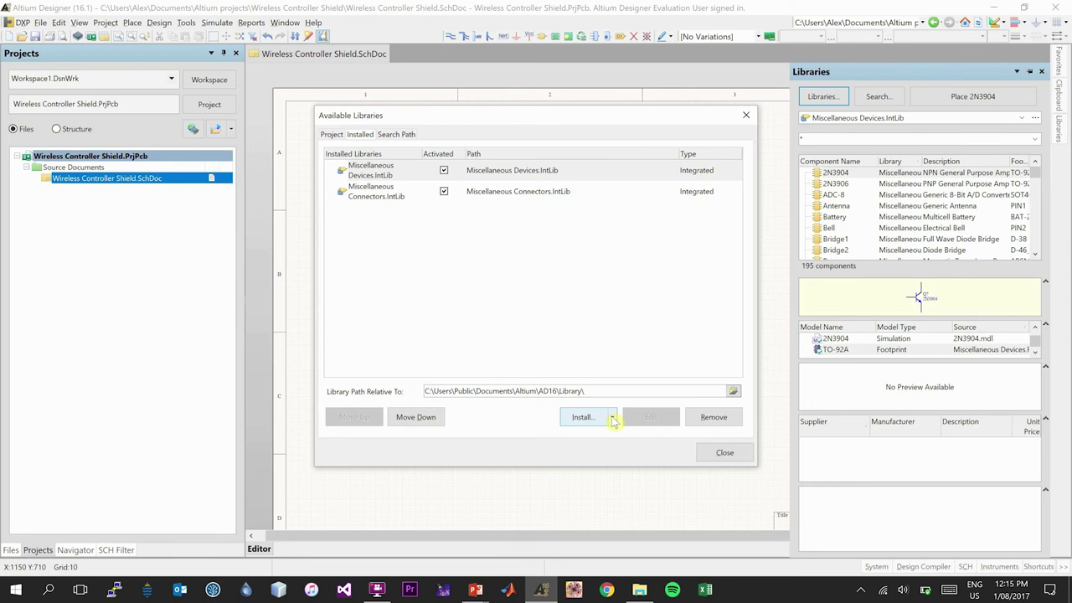
# Install the JCU.IntLib integrated library from the Resources folder in Downloads and close the available libraries dialog.
pyautogui.click(613, 417)
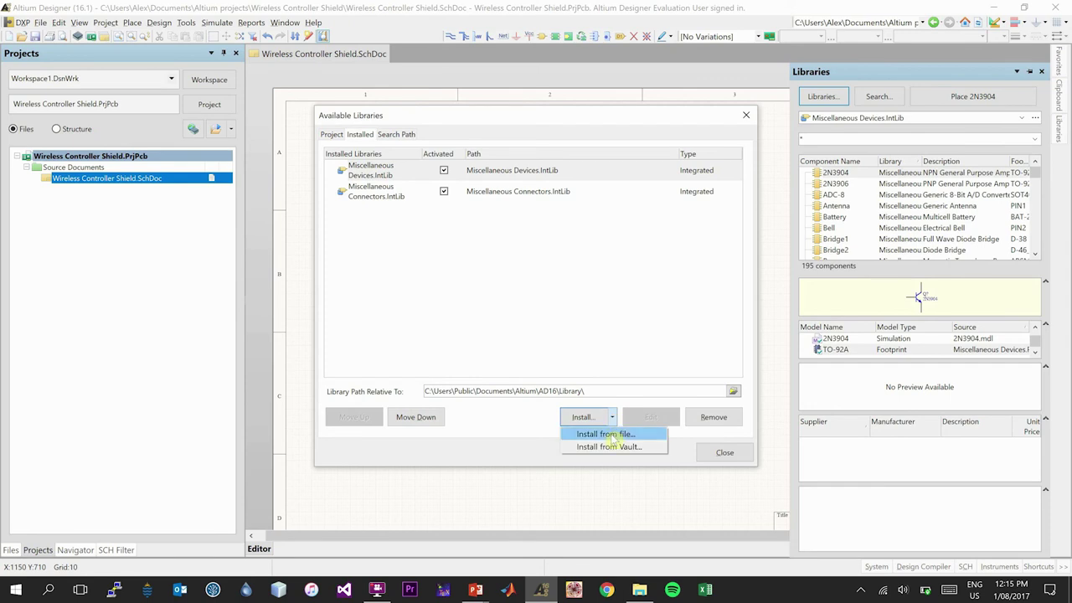
pyautogui.click(612, 435)
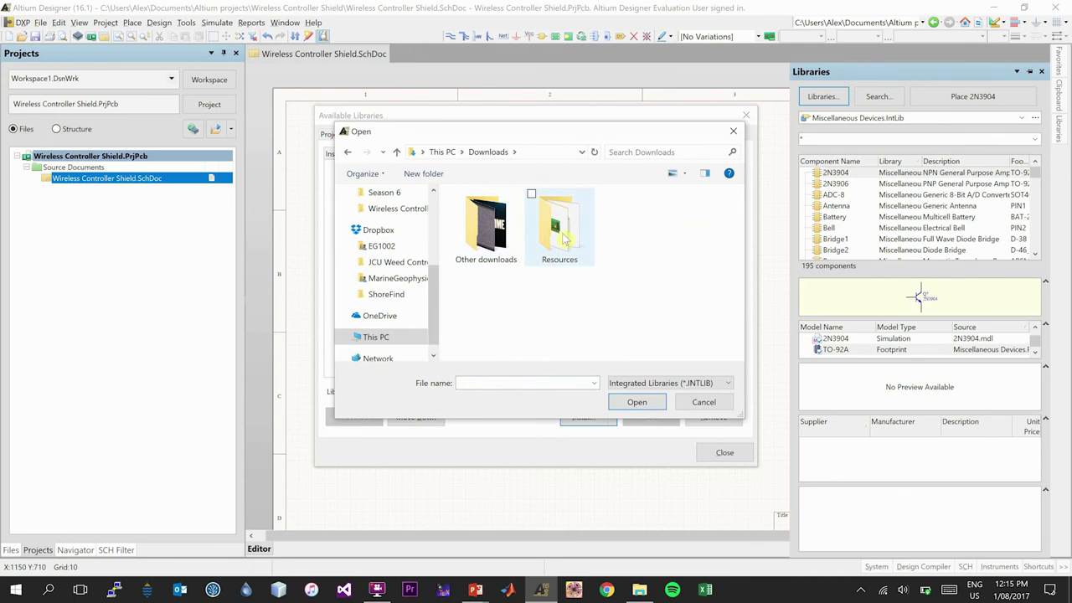
pyautogui.doubleClick(564, 241)
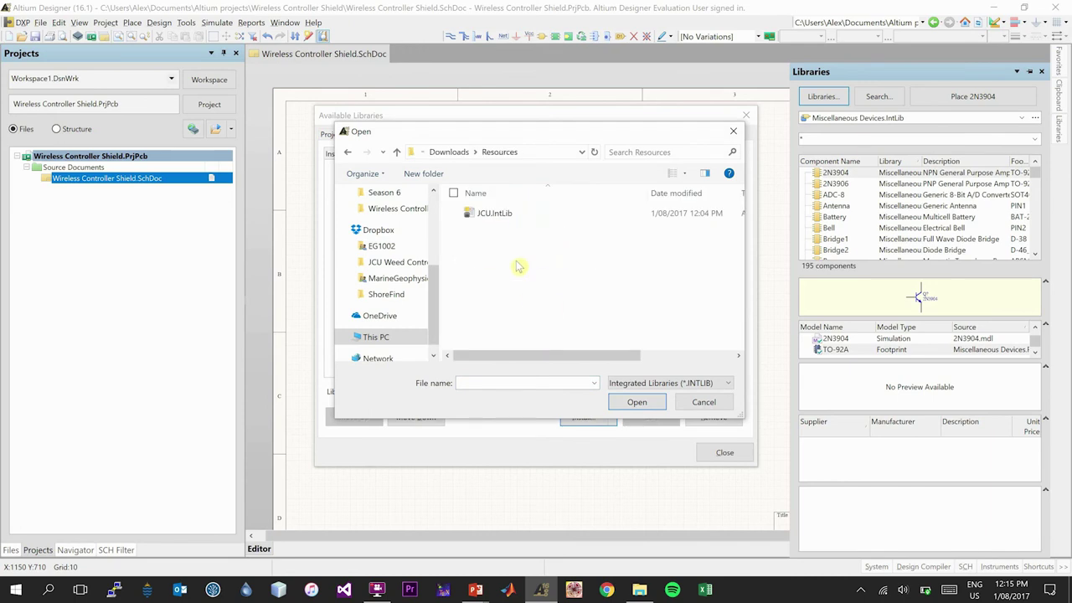
pyautogui.click(499, 215)
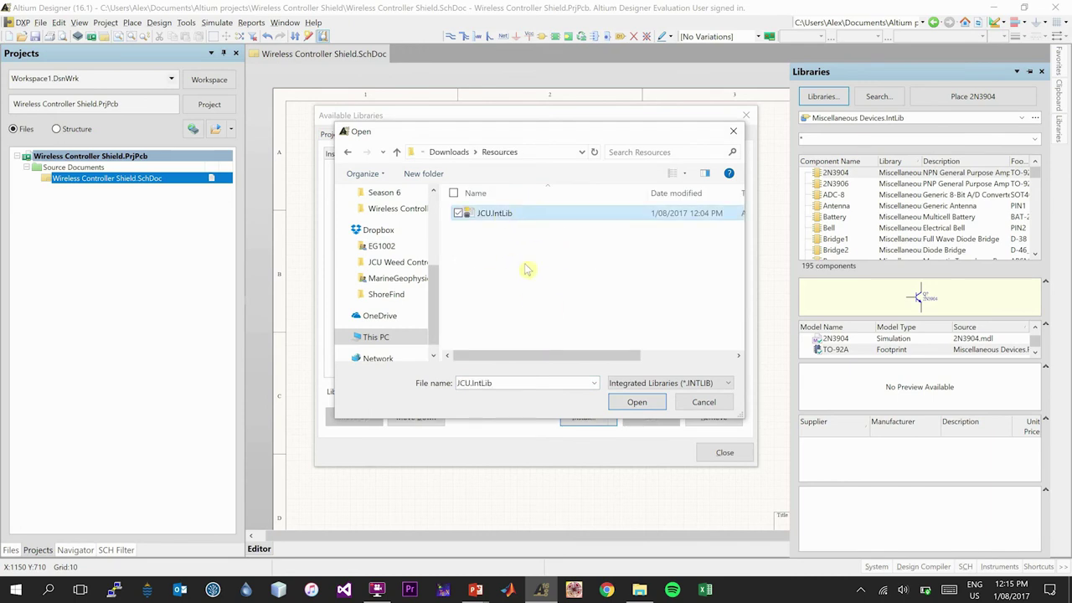
pyautogui.click(638, 405)
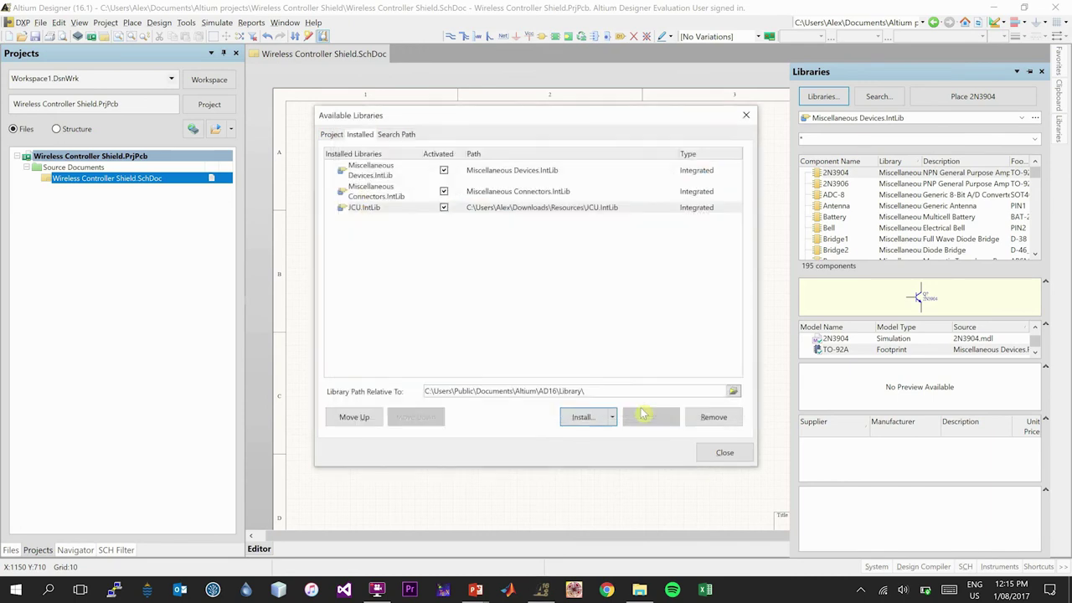
pyautogui.click(714, 453)
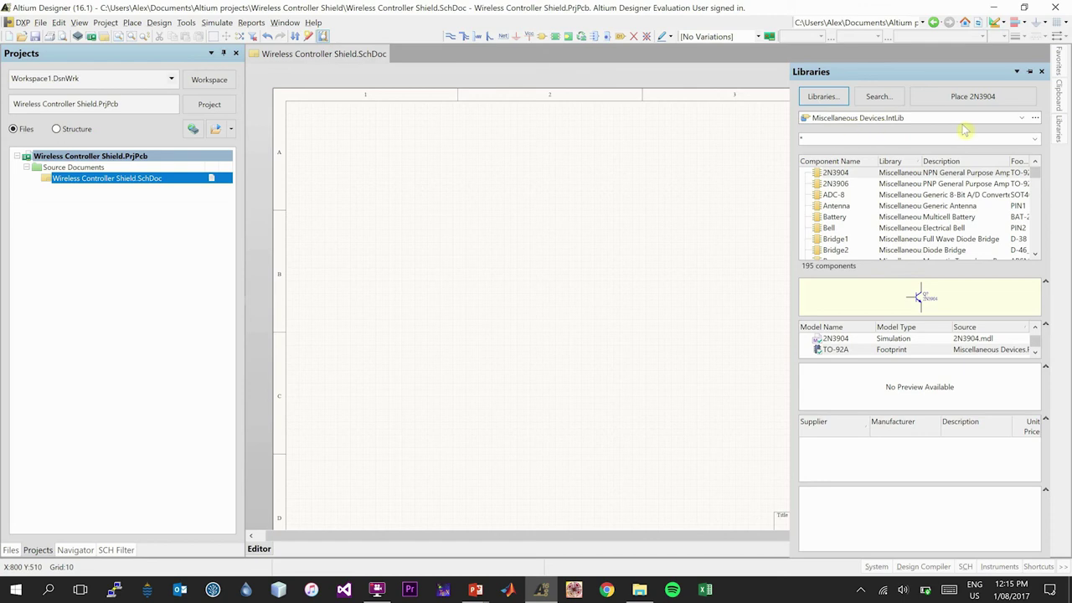
# Make JCU.IntLib the active library and examine its Arduino Uno Shield, JCU Logo, Joystick, Robo Club Logo and Switch components.
pyautogui.click(1020, 121)
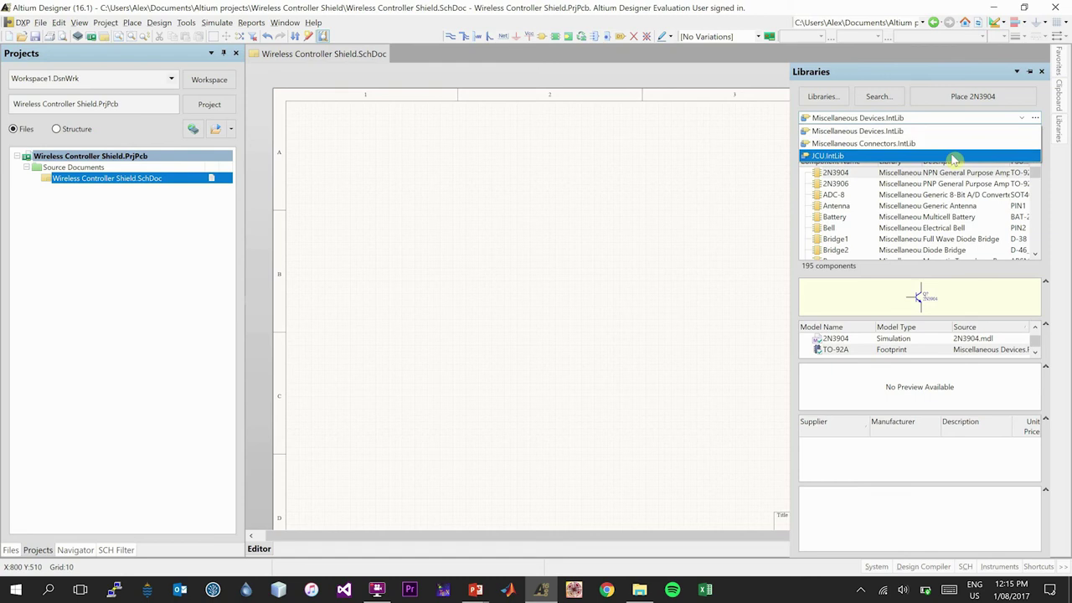
pyautogui.click(954, 159)
pyautogui.click(885, 218)
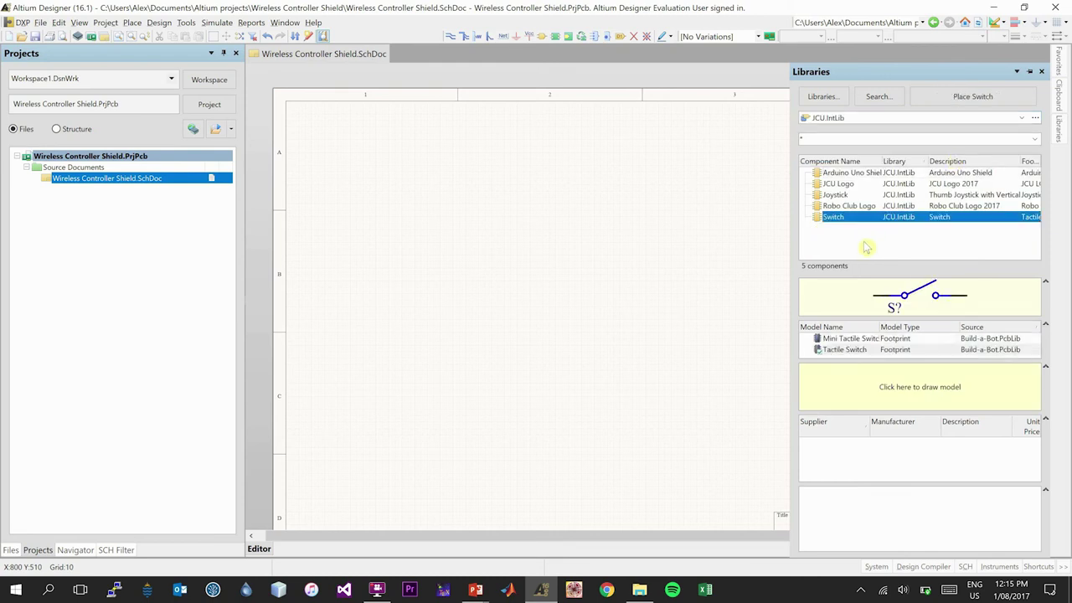
pyautogui.doubleClick(881, 160)
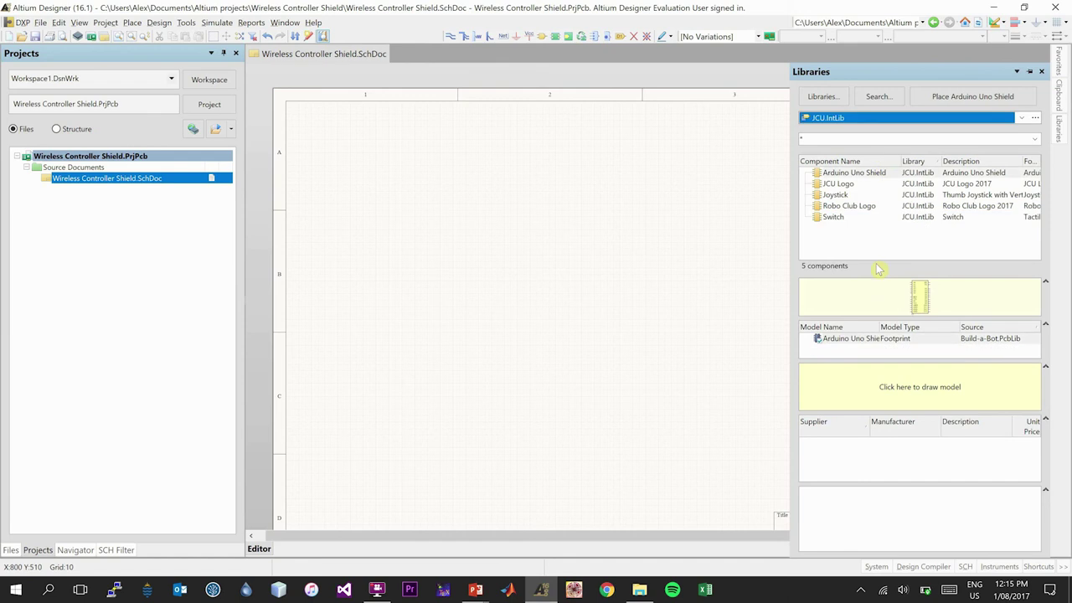
pyautogui.click(883, 174)
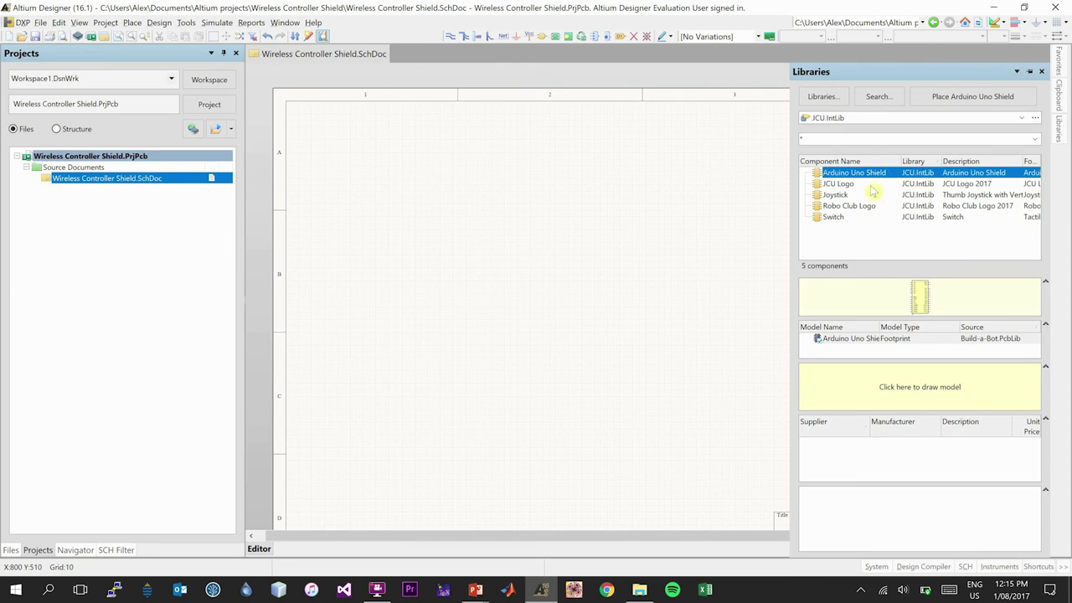
pyautogui.click(871, 184)
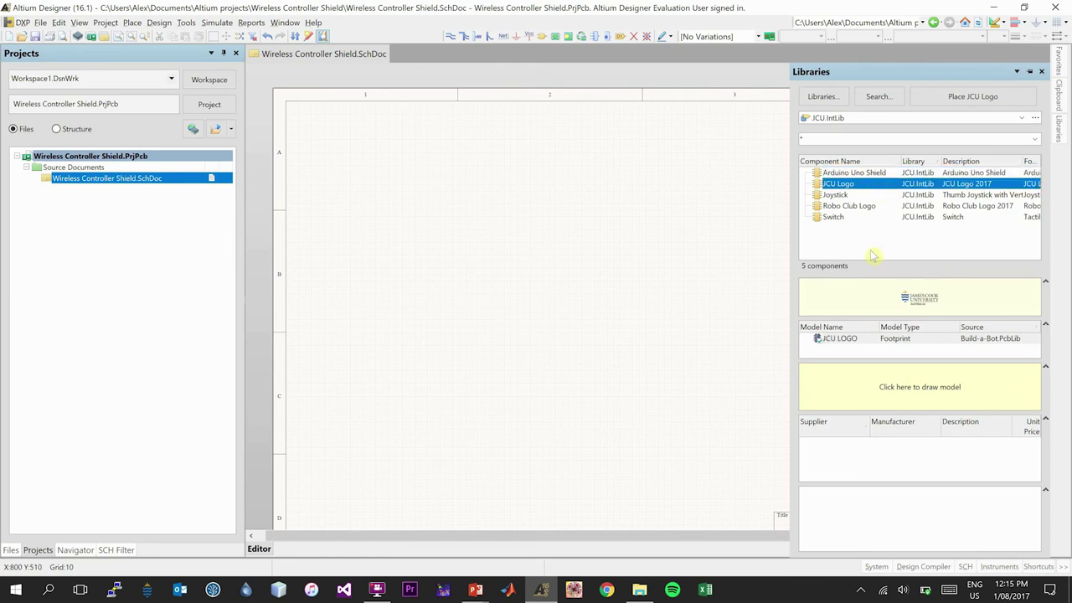
pyautogui.click(858, 196)
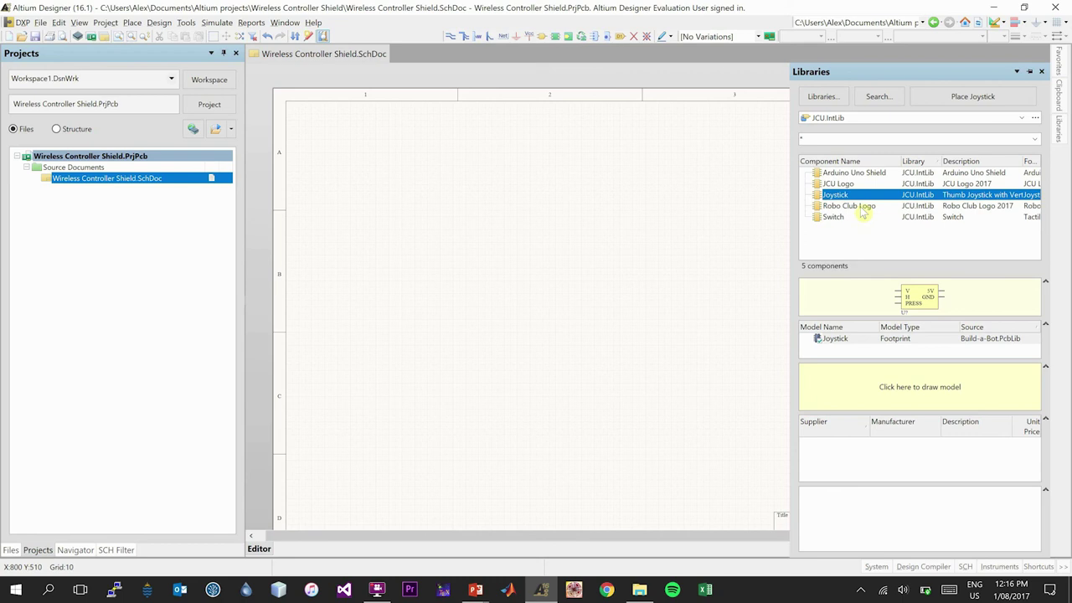
pyautogui.click(863, 207)
pyautogui.click(870, 218)
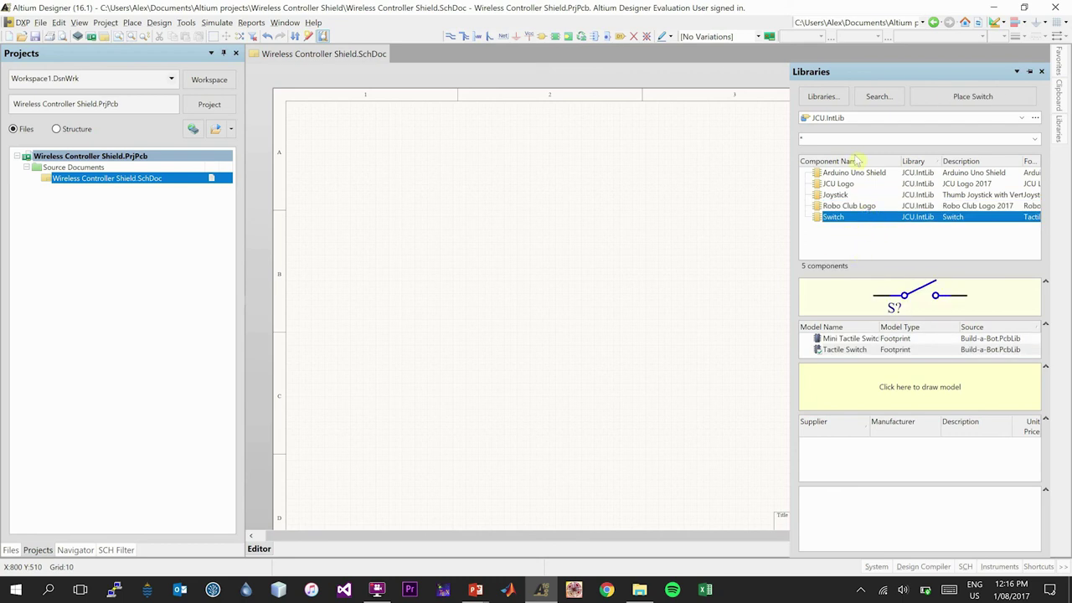
# View the component lists of the Miscellaneous Devices and Miscellaneous Connectors libraries.
pyautogui.click(869, 119)
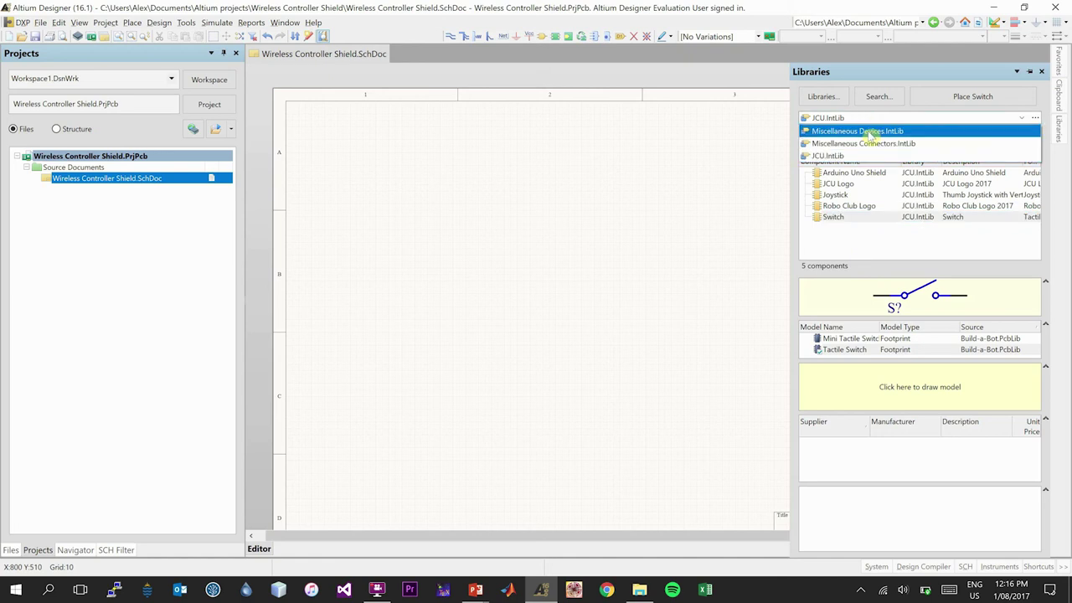
pyautogui.click(871, 132)
pyautogui.click(874, 119)
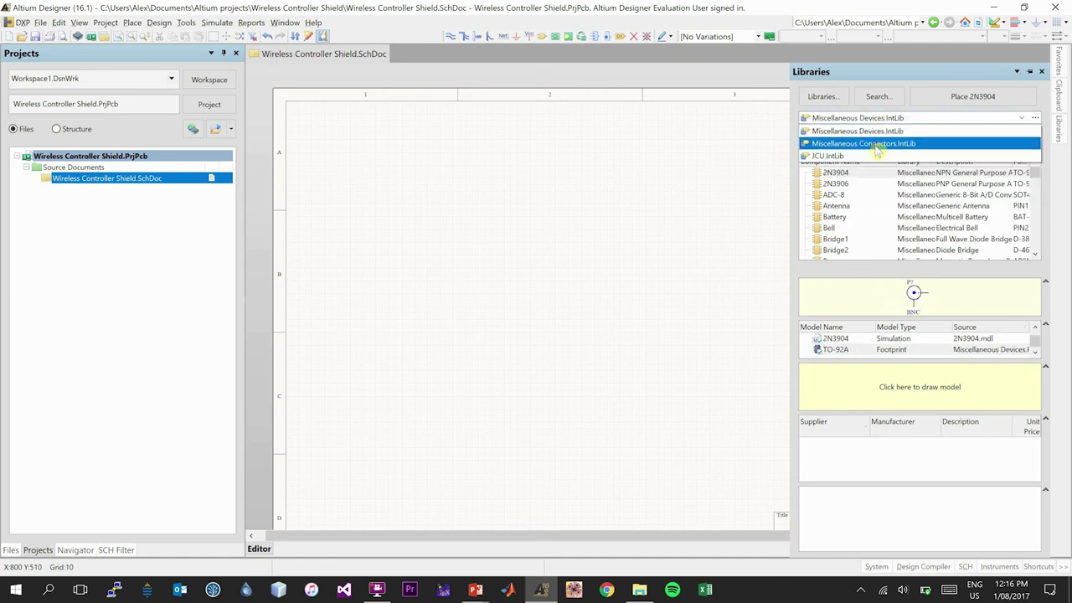
pyautogui.click(875, 145)
# Switch to the PowerPoint slide show, read the instructions for populating the title block, and return to Altium Designer.
pyautogui.moveTo(475, 589)
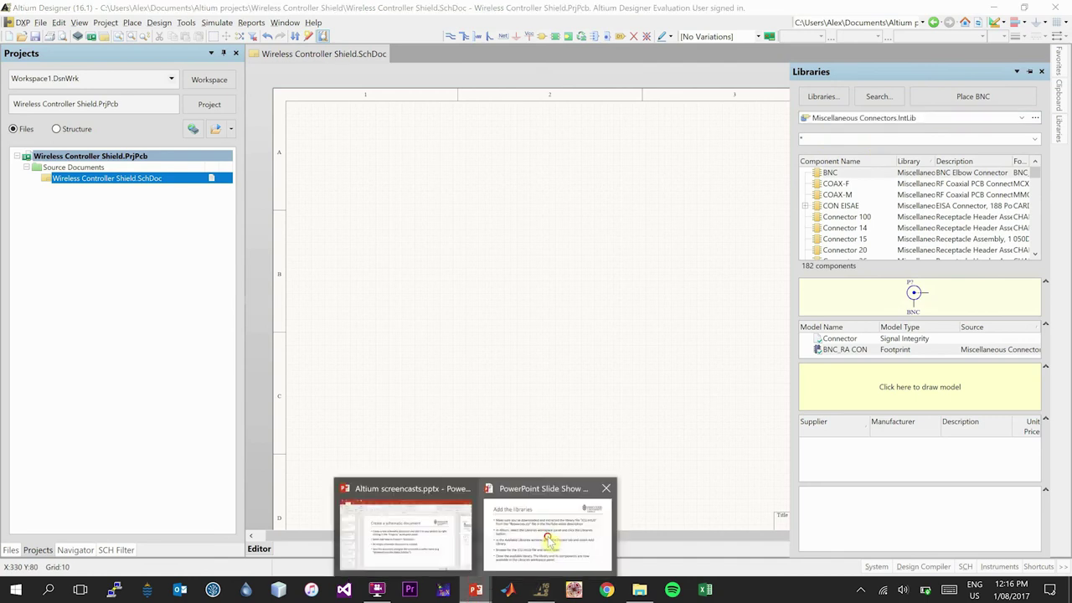
pyautogui.click(546, 536)
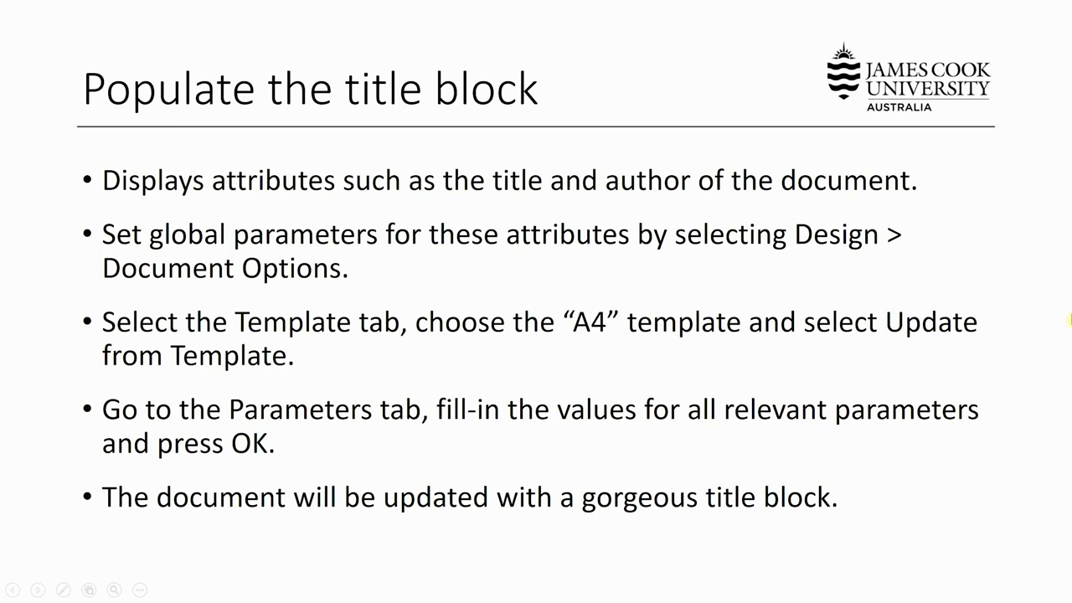
pyautogui.hotkey('alt', 'Tab')
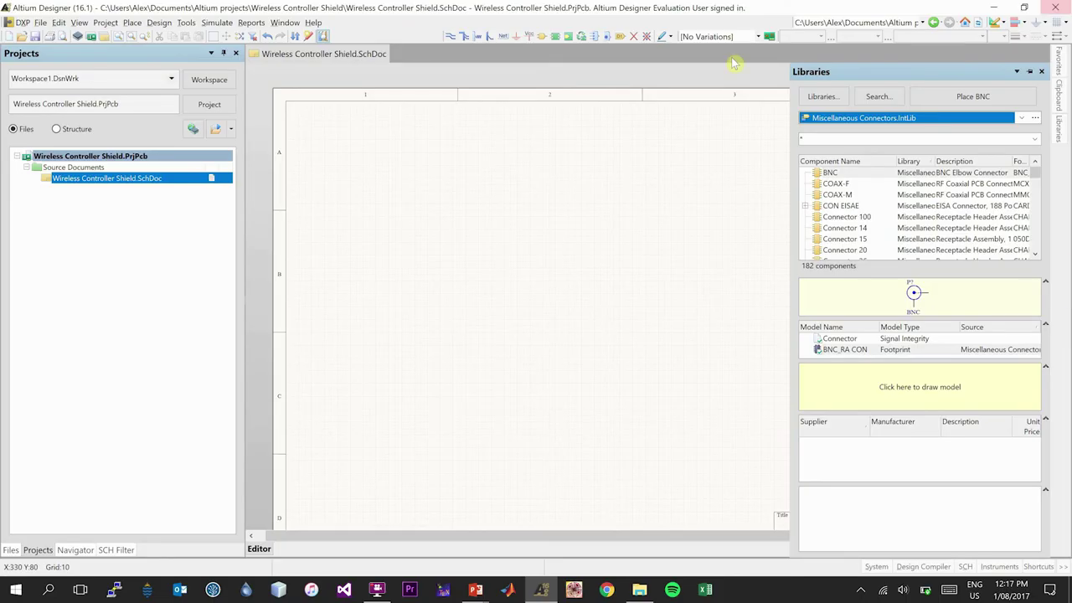
# In the schematic's document options, set the Title parameter to Wireless Controller Shield Schematic.
pyautogui.click(528, 263)
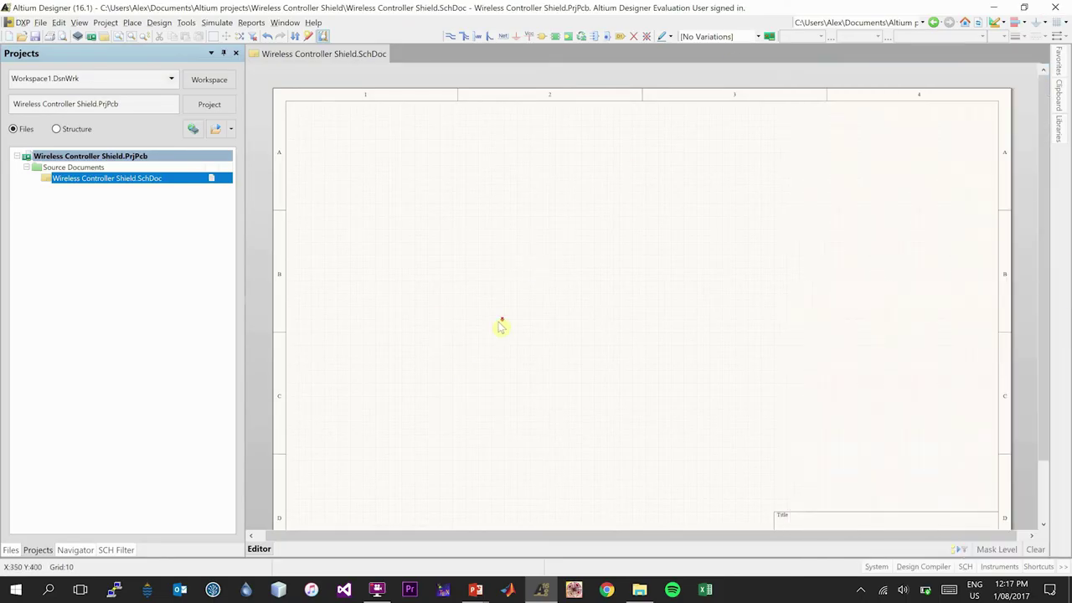
pyautogui.scroll(-2, 500, 326)
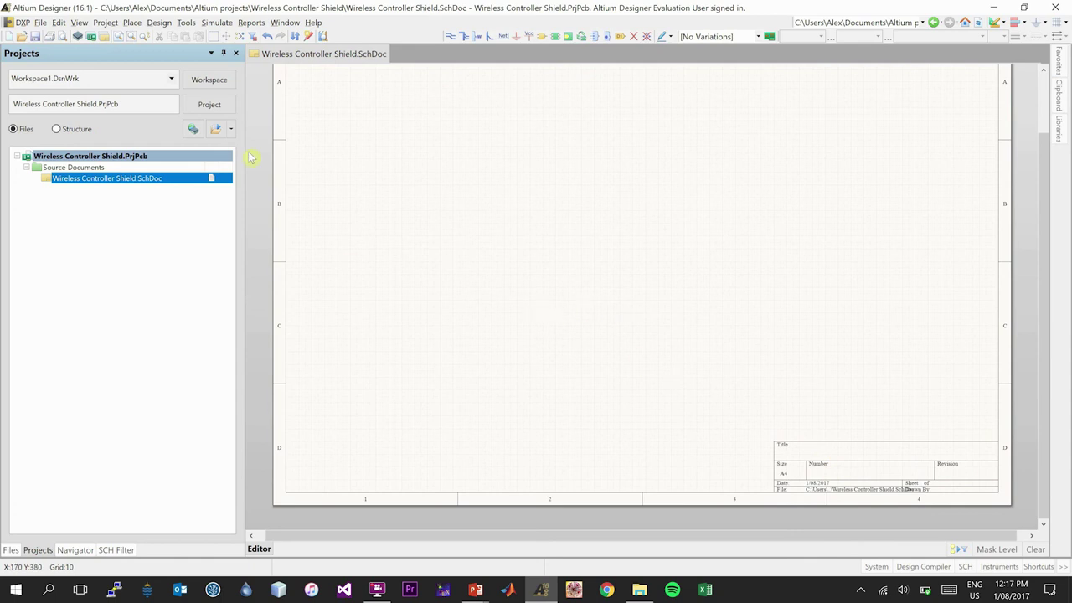
pyautogui.click(159, 23)
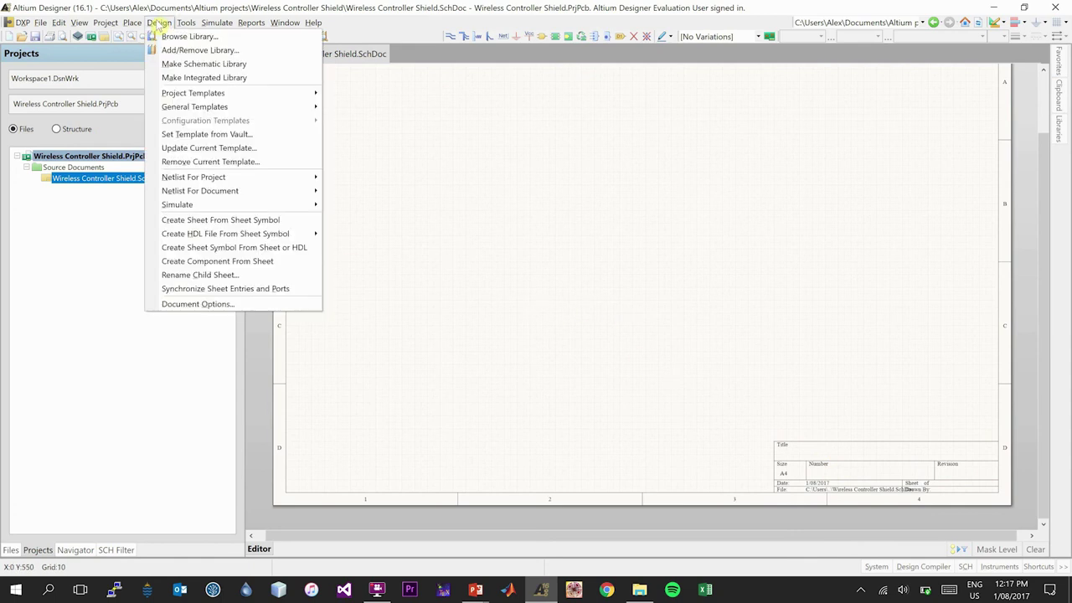
pyautogui.click(179, 305)
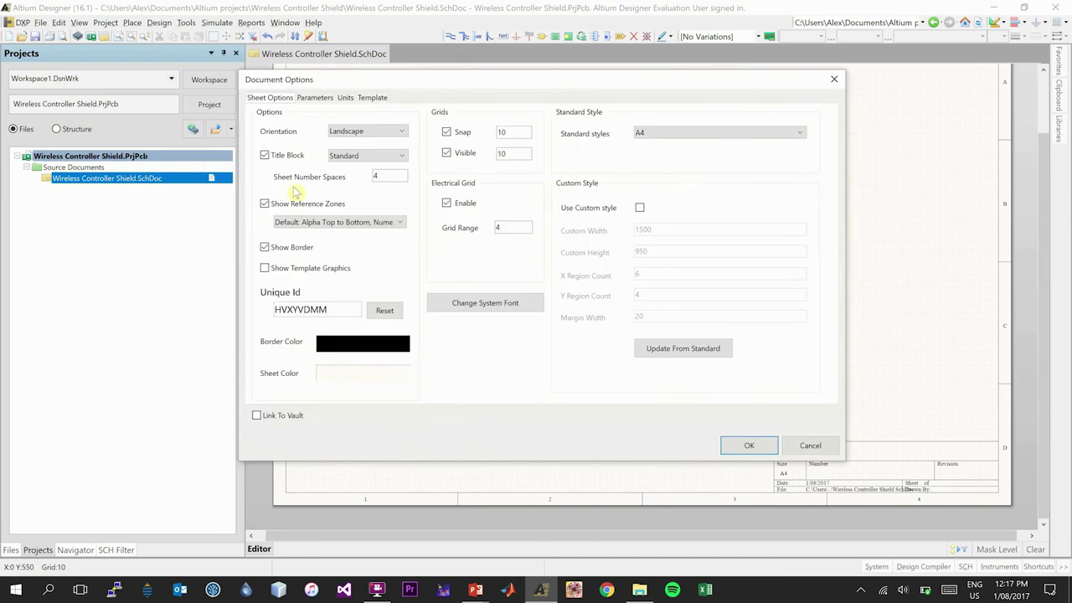
pyautogui.click(315, 98)
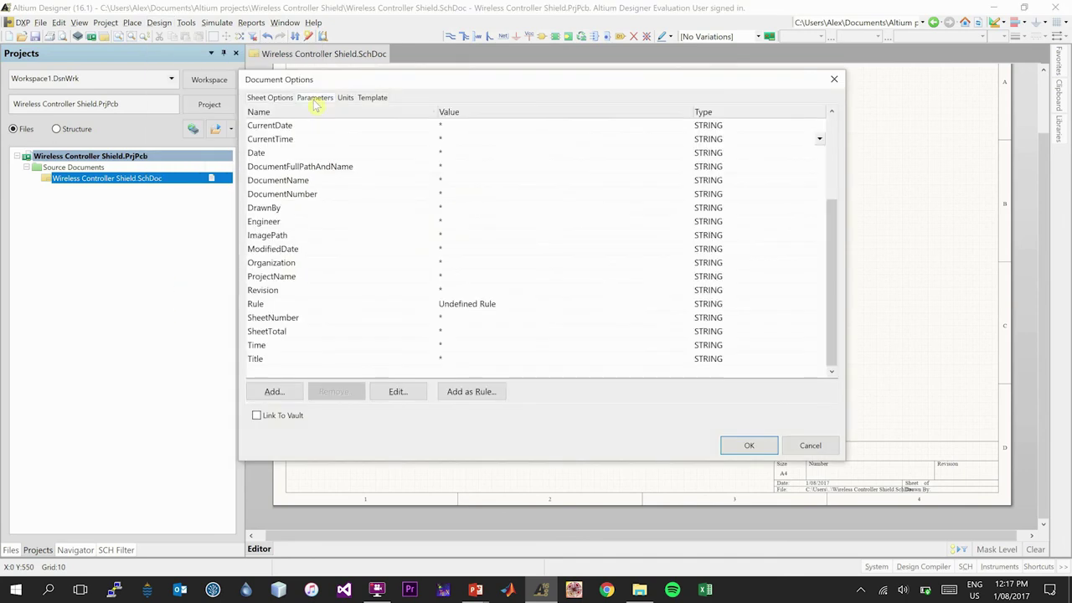
pyautogui.click(505, 251)
pyautogui.click(480, 360)
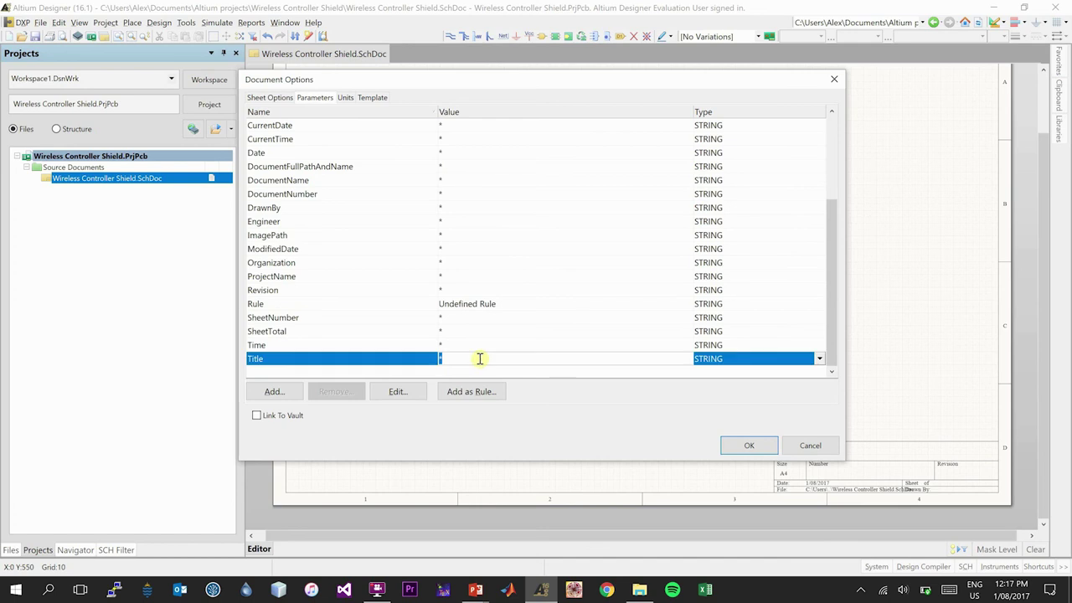
pyautogui.write('Wireless Controller Shield Schematic')
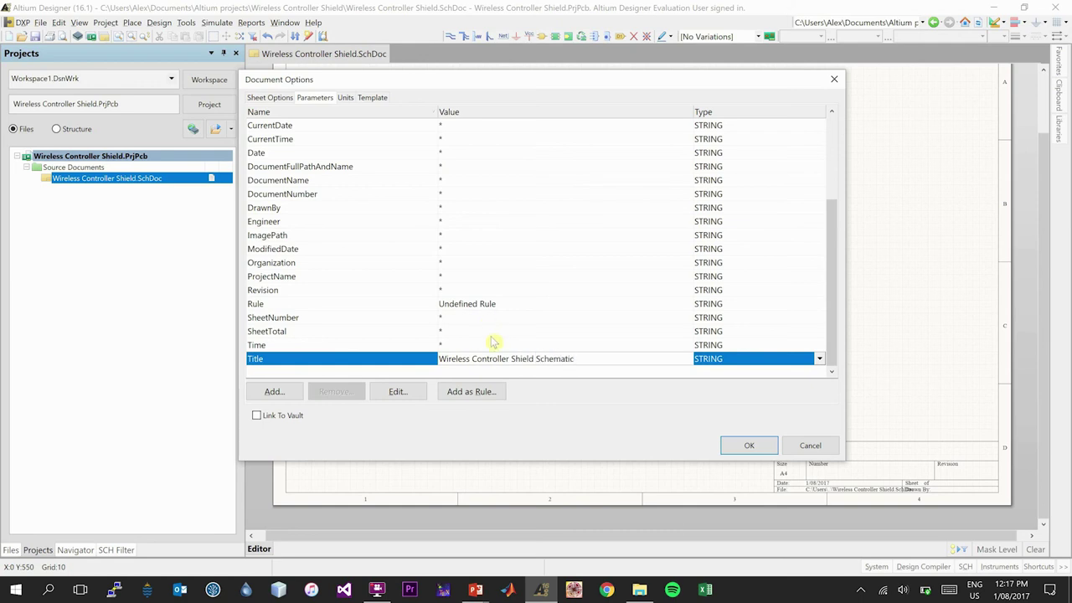
# Enter the author's full name as the DrawnBy parameter and set Revision to 1.0.
pyautogui.click(458, 205)
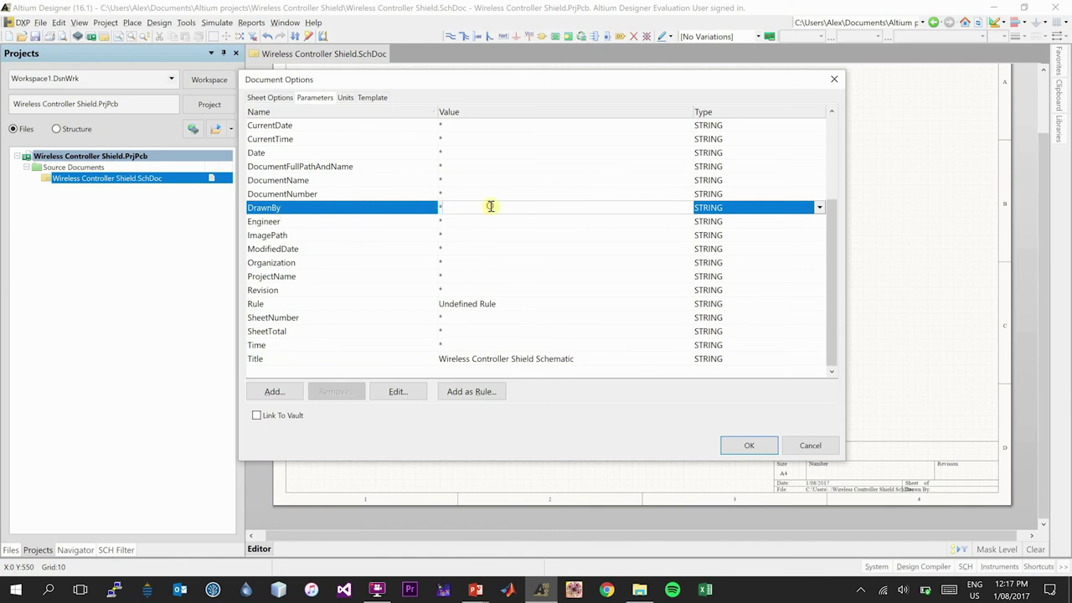
pyautogui.write('Alex Olsen')
pyautogui.click(453, 290)
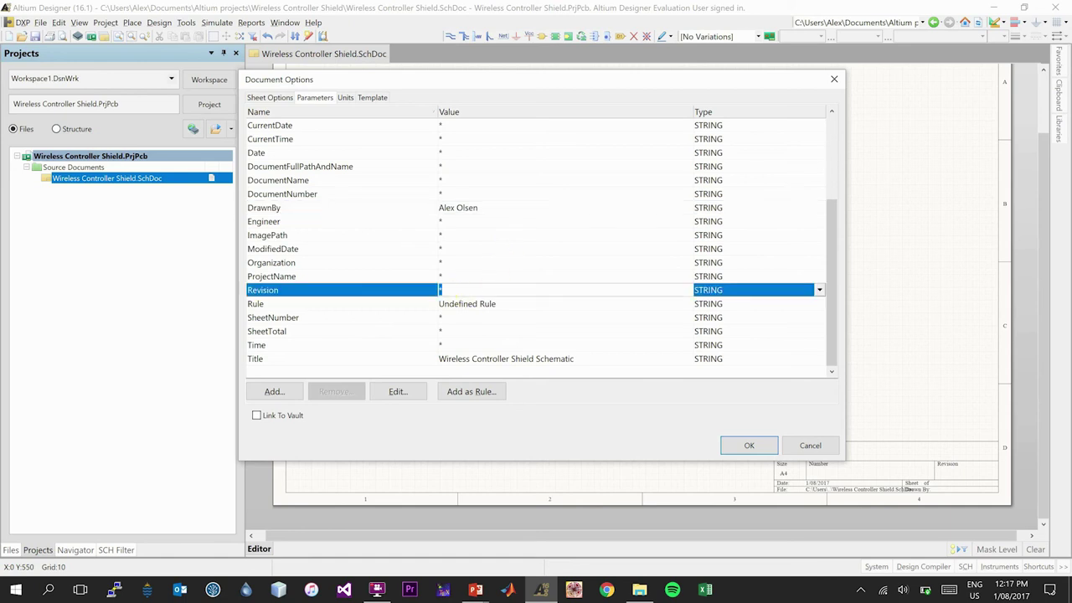
pyautogui.write('1.0')
pyautogui.moveTo(444, 291); pyautogui.dragTo(438, 290)
pyautogui.moveTo(444, 290); pyautogui.dragTo(472, 290)
pyautogui.write('1')
pyautogui.press('BackSpace')
pyautogui.write('0')
pyautogui.doubleClick(495, 292)
# Set both the SheetNumber and SheetTotal parameters to 1.
pyautogui.click(472, 317)
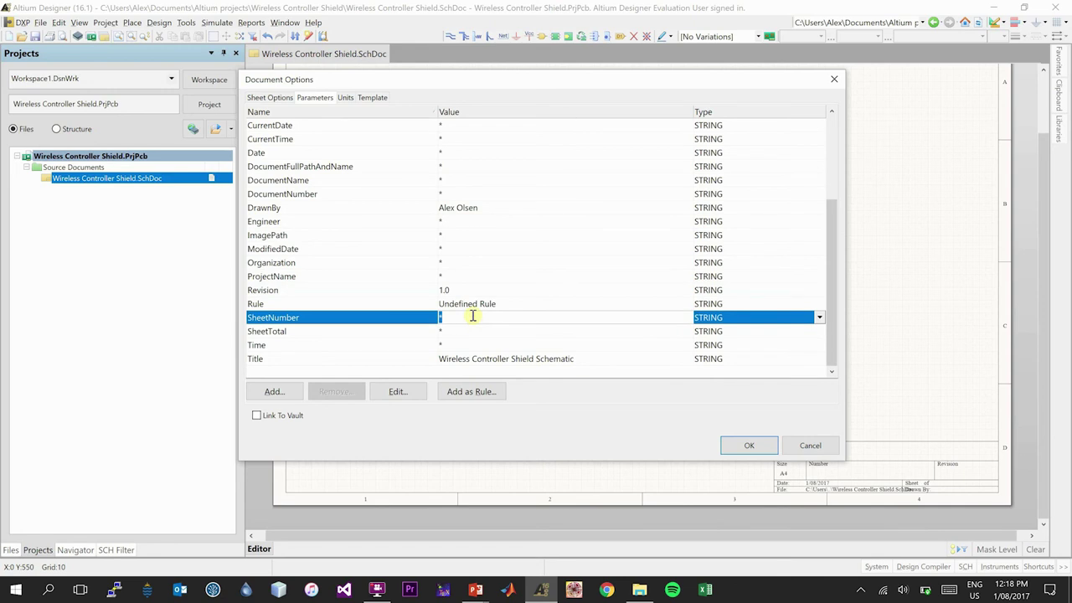
pyautogui.write('1')
pyautogui.click(468, 334)
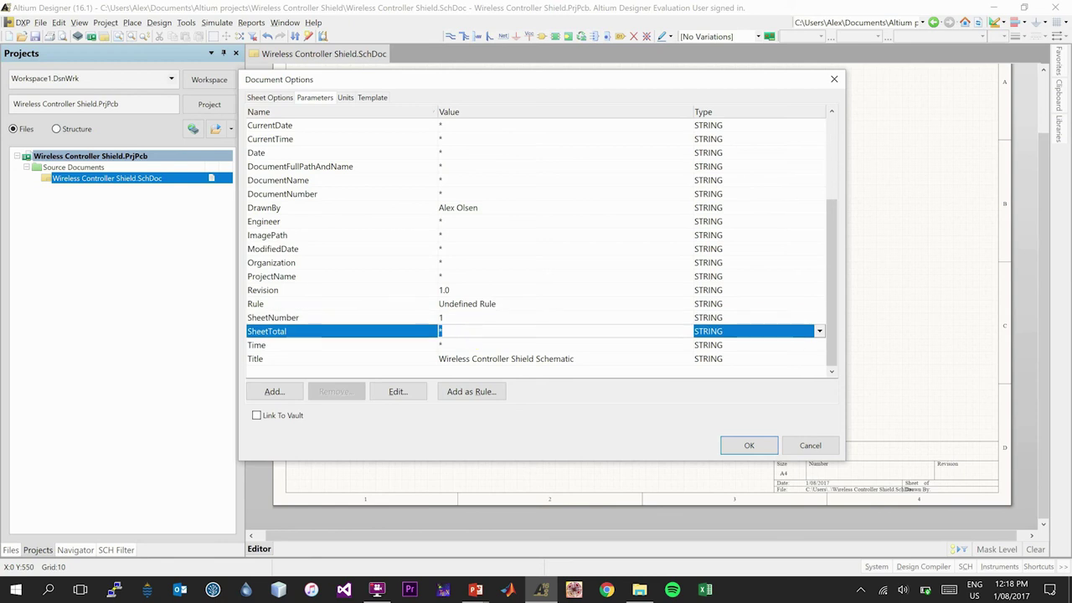
pyautogui.write('1')
pyautogui.click(474, 319)
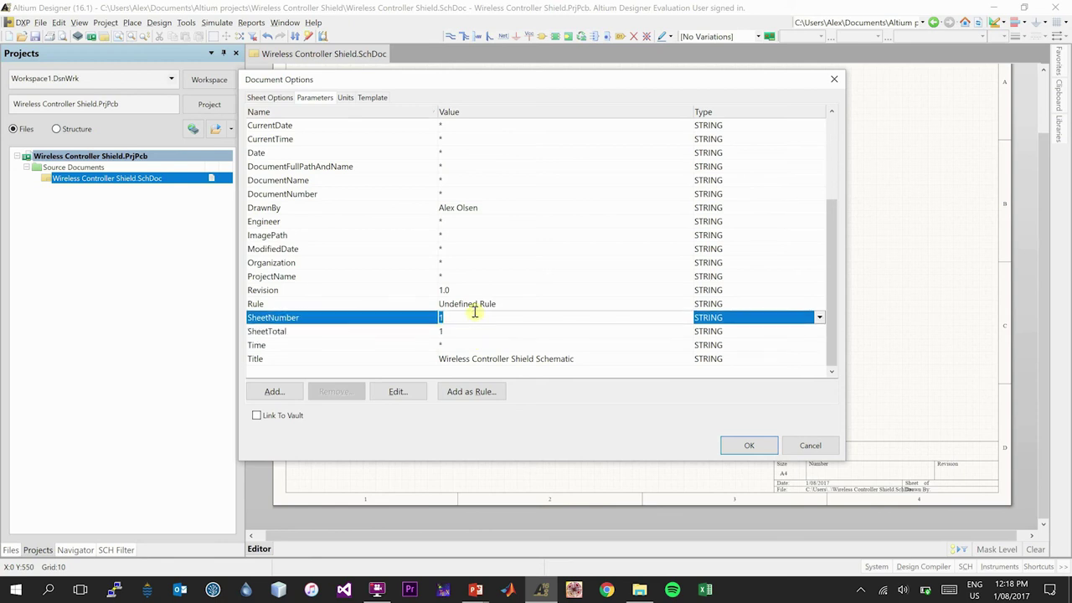
# Set the DocumentNumber parameter to 1 and apply the document options.
pyautogui.click(457, 193)
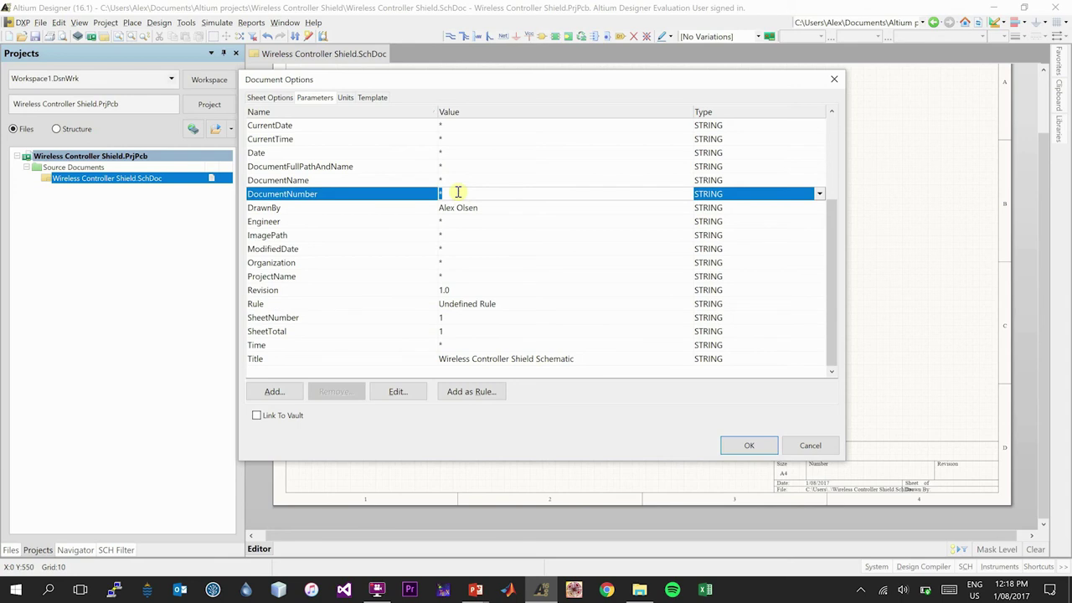
pyautogui.write('1')
pyautogui.click(762, 449)
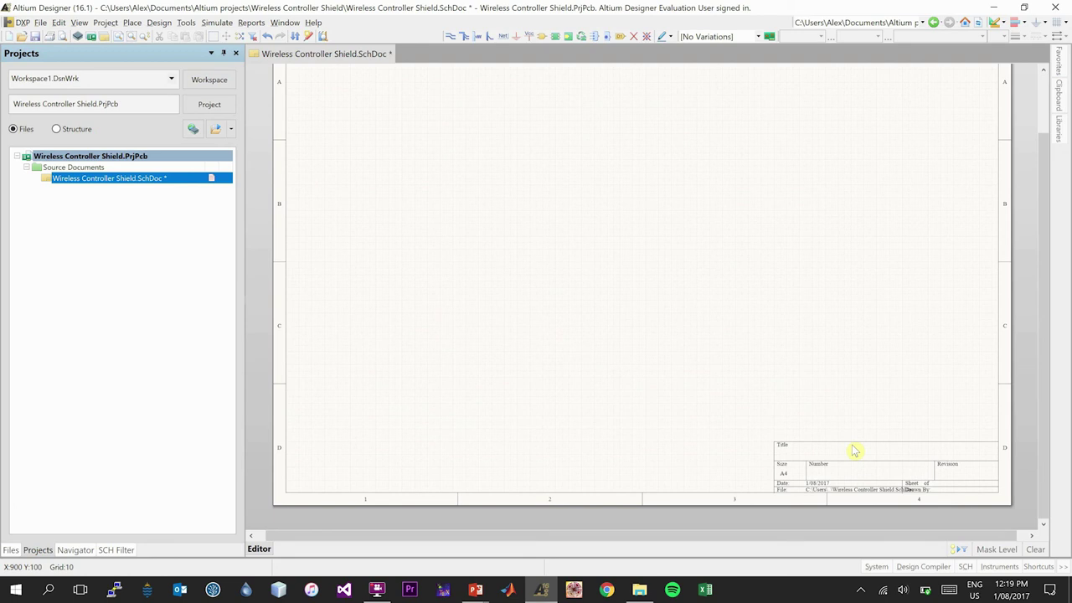
# Apply the A4 template from file to the schematic sheet through the document options.
pyautogui.scroll(2, 854, 450)
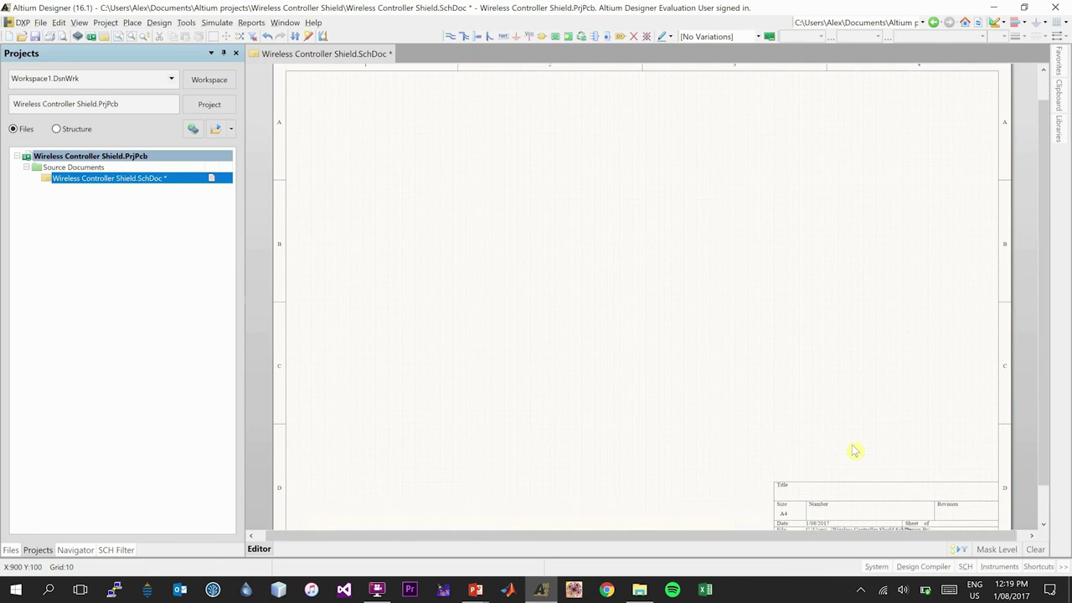
pyautogui.scroll(-1, 854, 450)
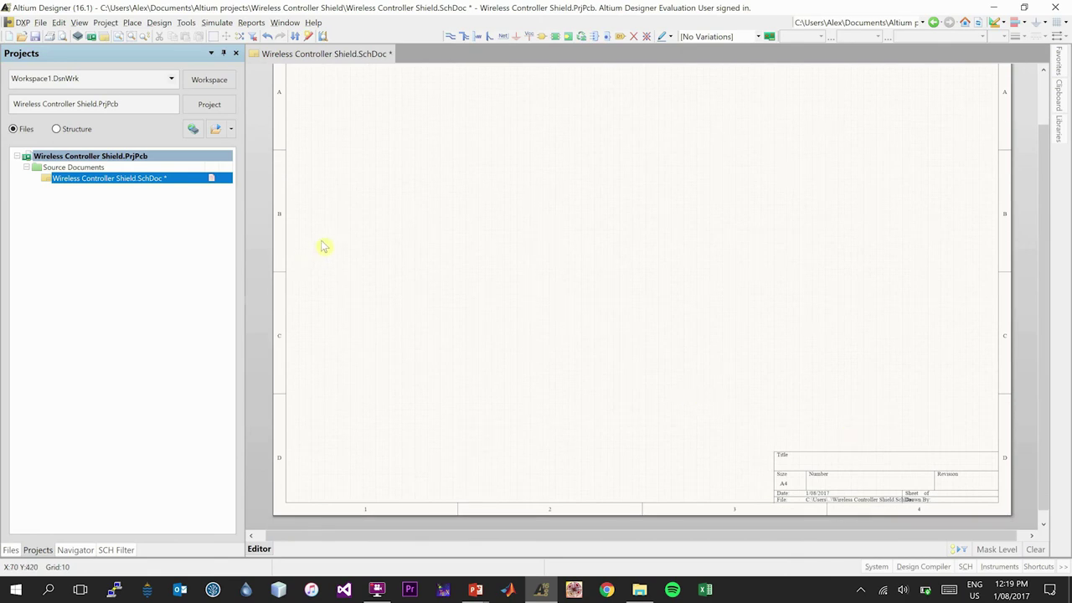
pyautogui.click(161, 23)
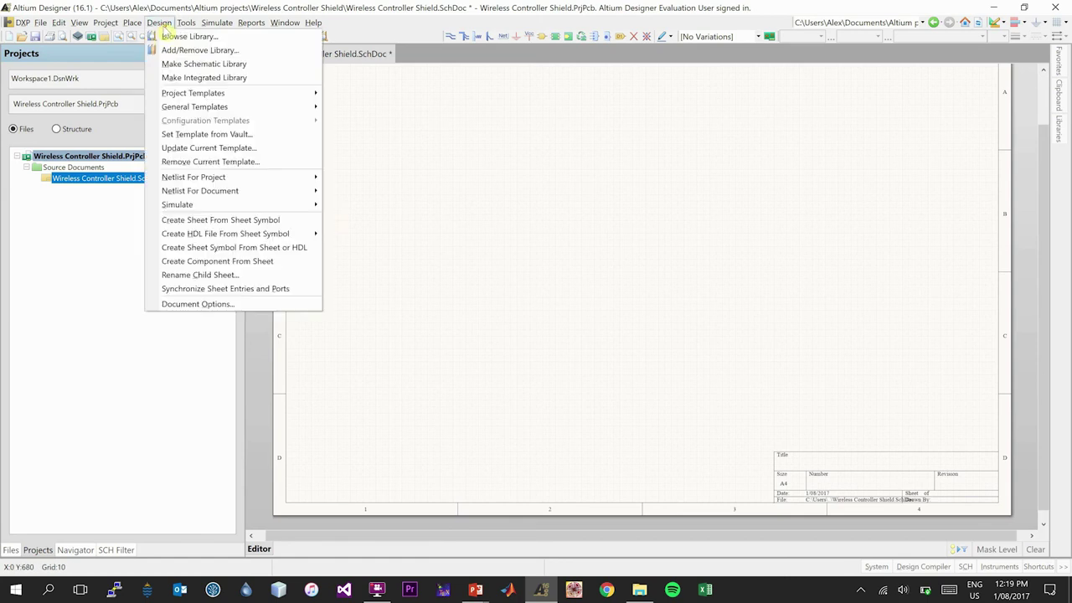
pyautogui.click(189, 304)
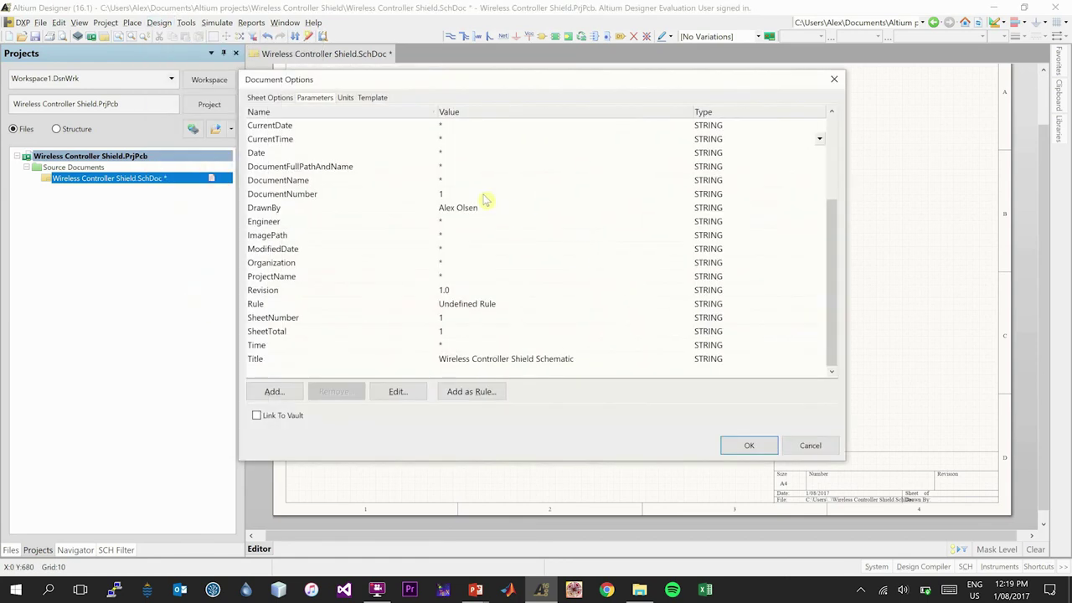
pyautogui.click(371, 98)
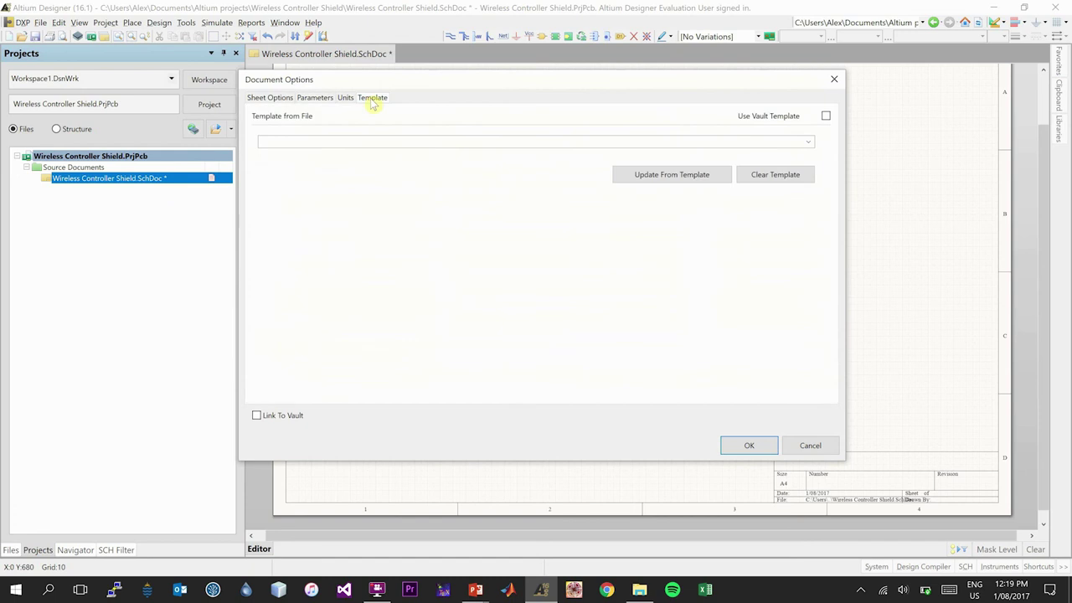
pyautogui.click(809, 144)
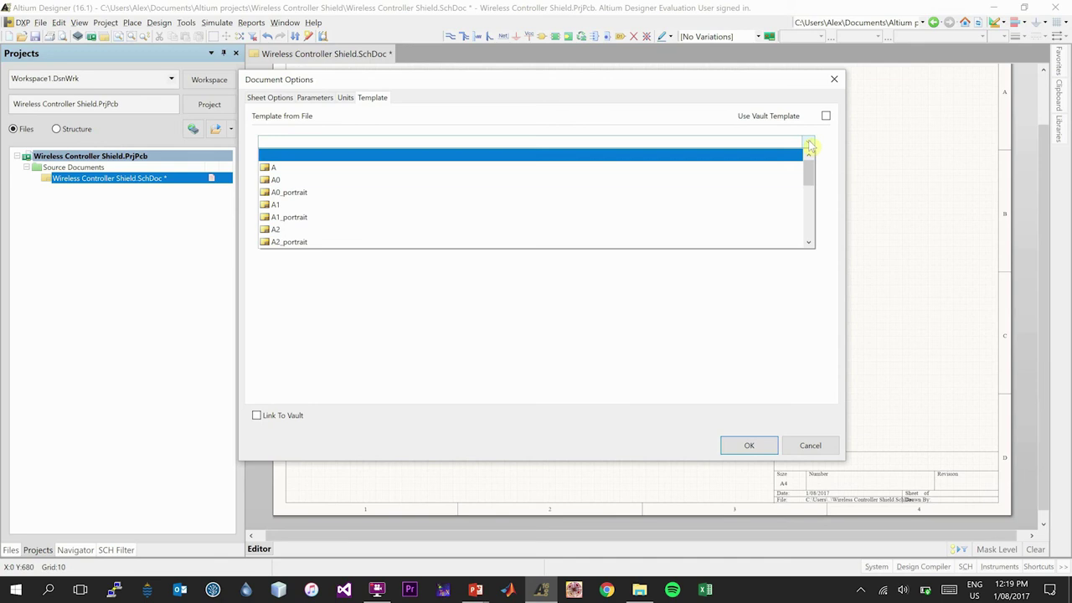
pyautogui.scroll(-2, 737, 201)
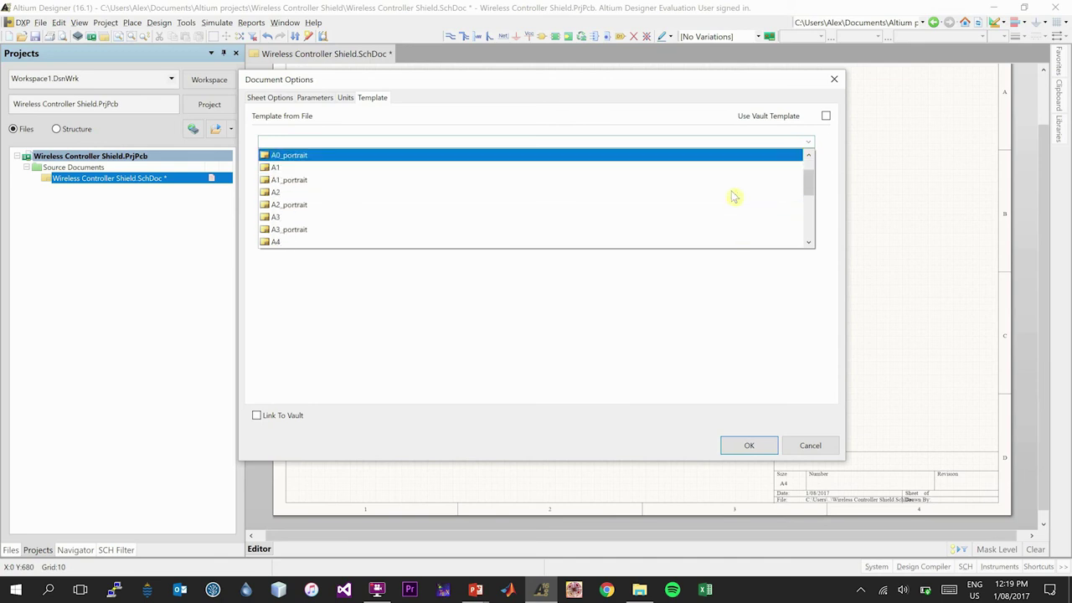
pyautogui.scroll(-1, 713, 212)
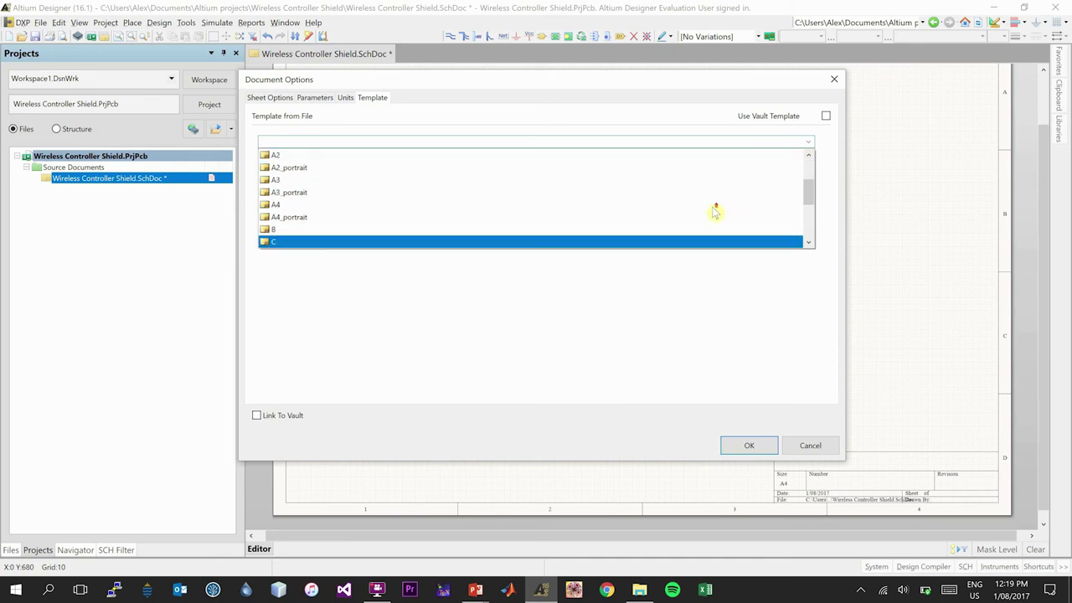
pyautogui.click(621, 214)
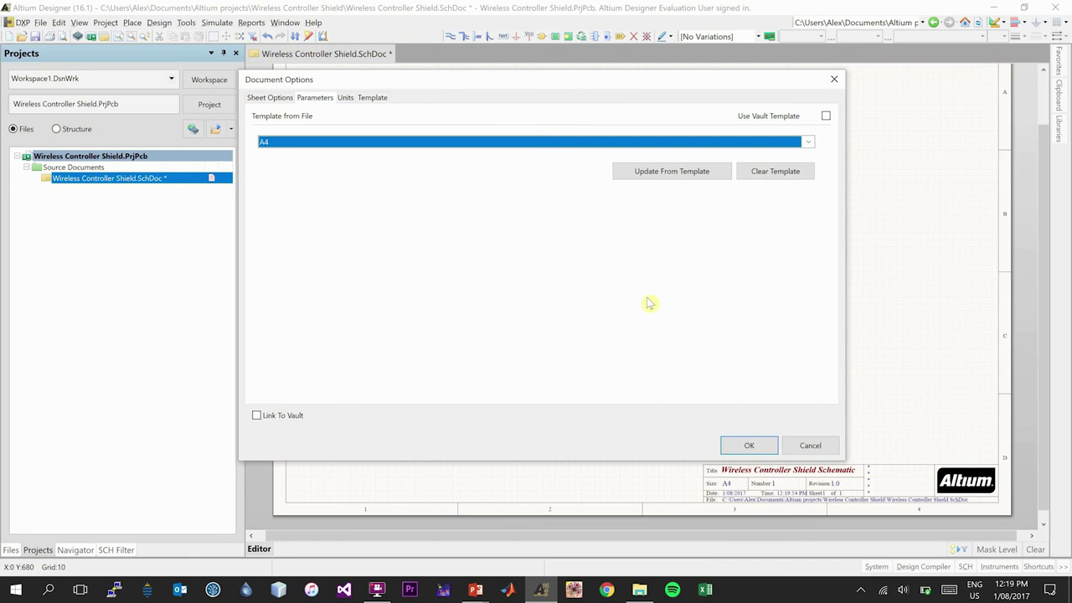
pyautogui.click(749, 445)
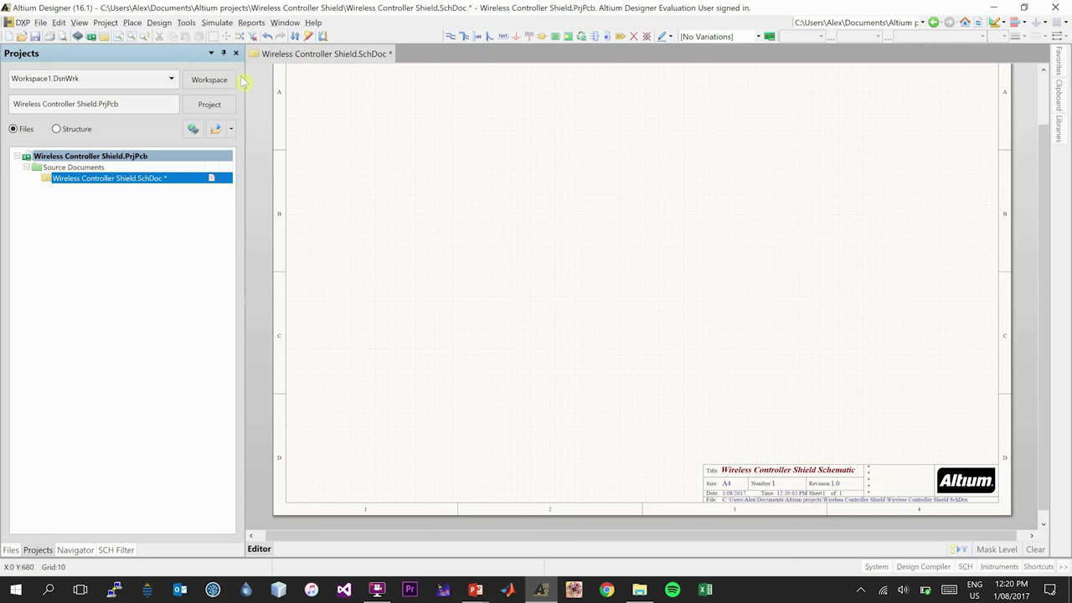
# In the schematic's document options, clear the values of the Address1, Address2, Address3 and Address4 parameters.
pyautogui.click(186, 23)
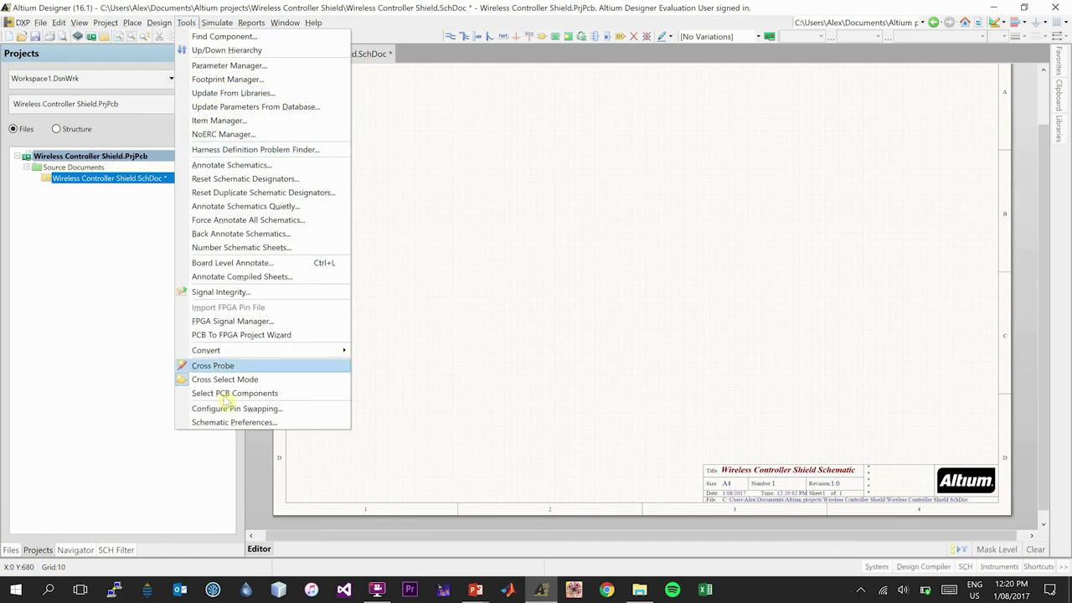
pyautogui.moveTo(159, 23)
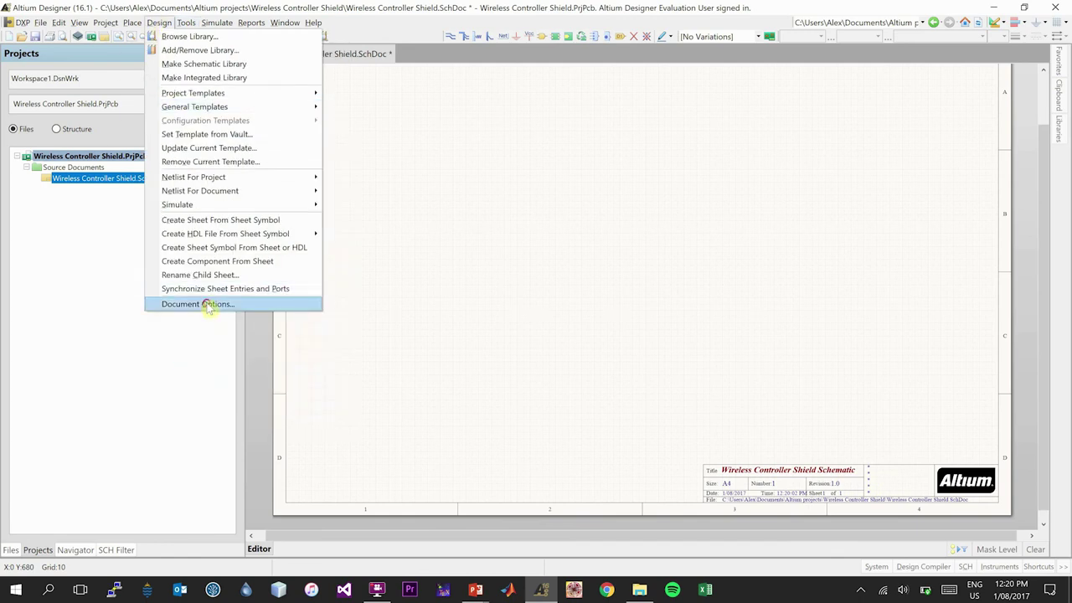
pyautogui.click(207, 307)
pyautogui.scroll(5, 481, 212)
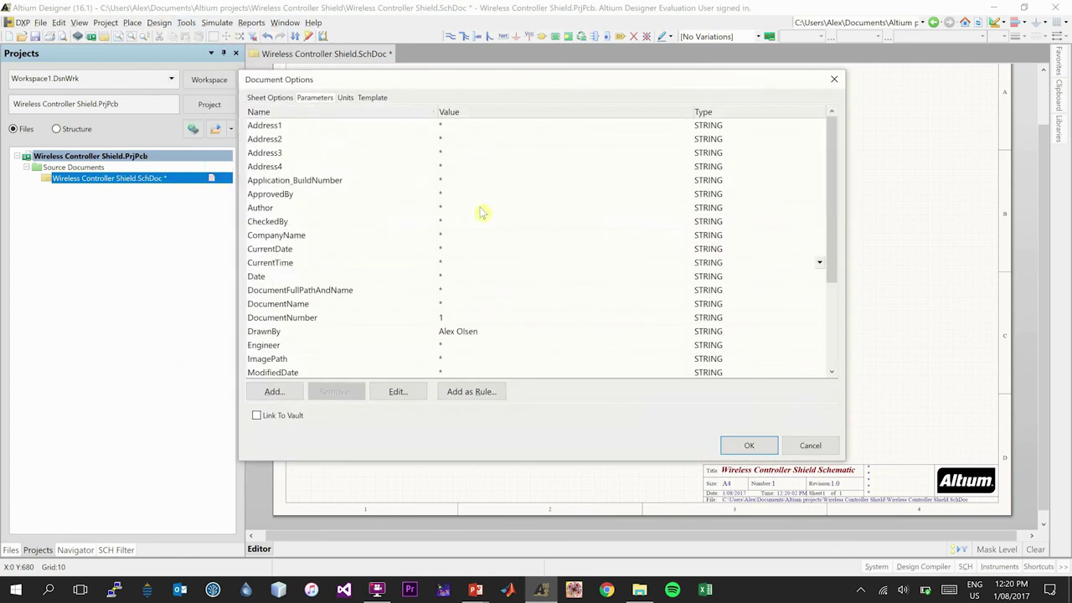
pyautogui.doubleClick(455, 124)
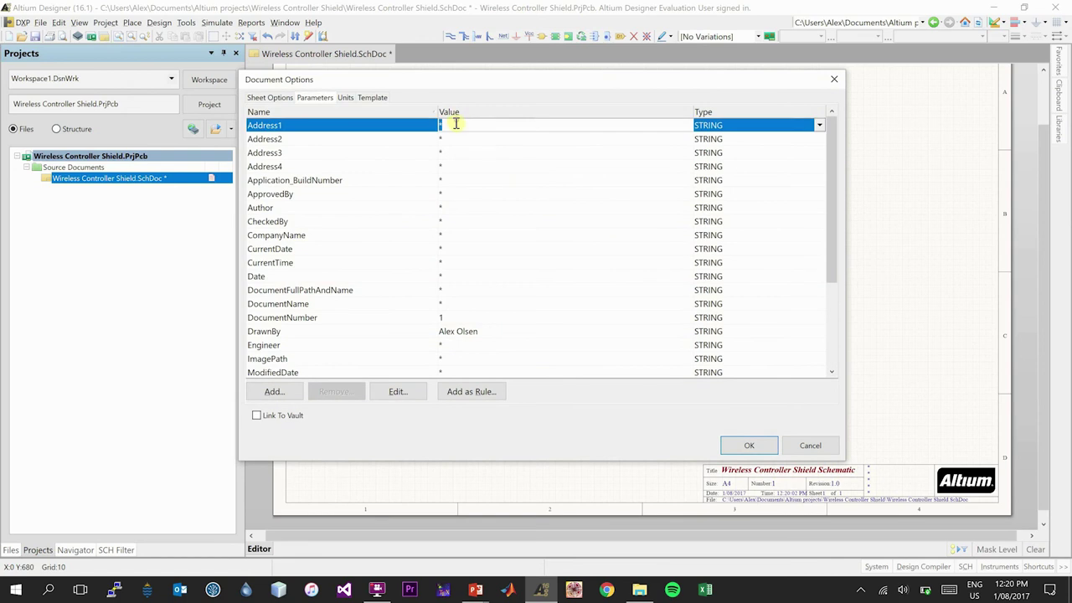
pyautogui.press('Delete')
pyautogui.doubleClick(455, 139)
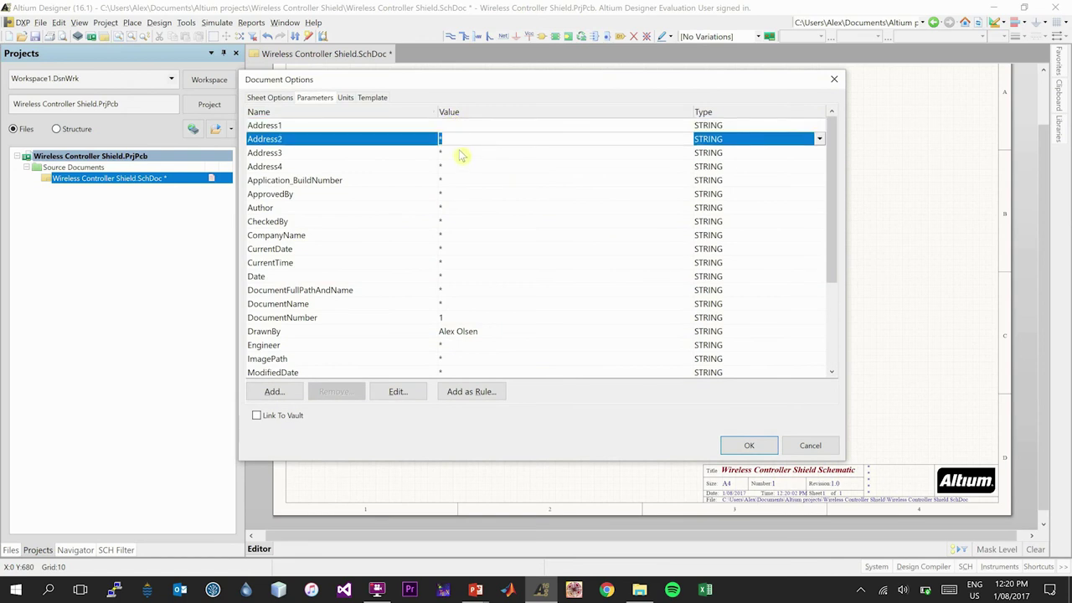
pyautogui.press('Delete')
pyautogui.doubleClick(458, 153)
pyautogui.press('Delete')
pyautogui.doubleClick(461, 167)
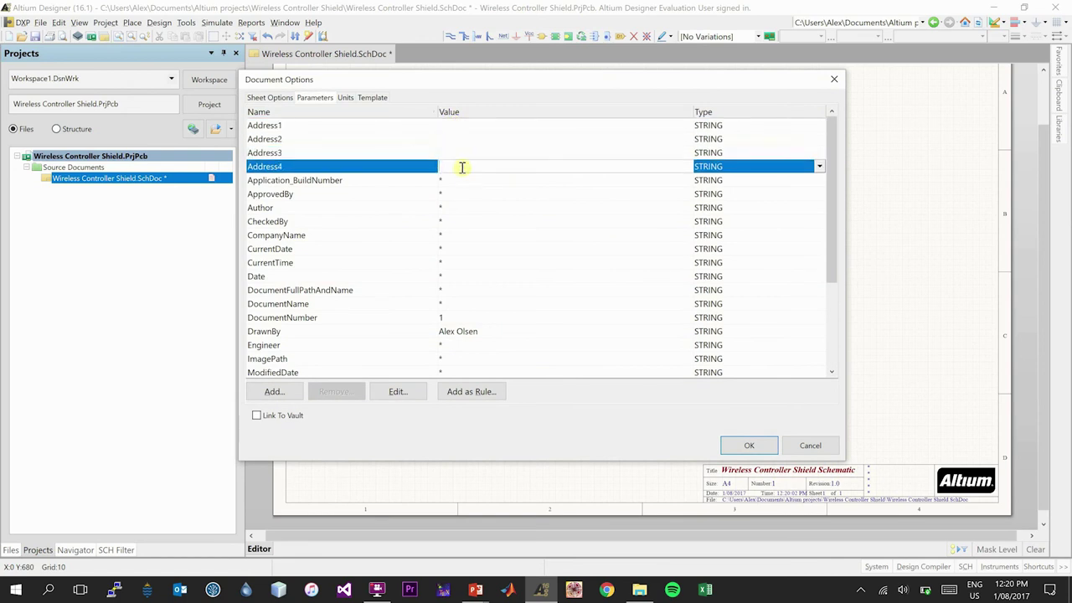
pyautogui.press('Delete')
pyautogui.doubleClick(457, 126)
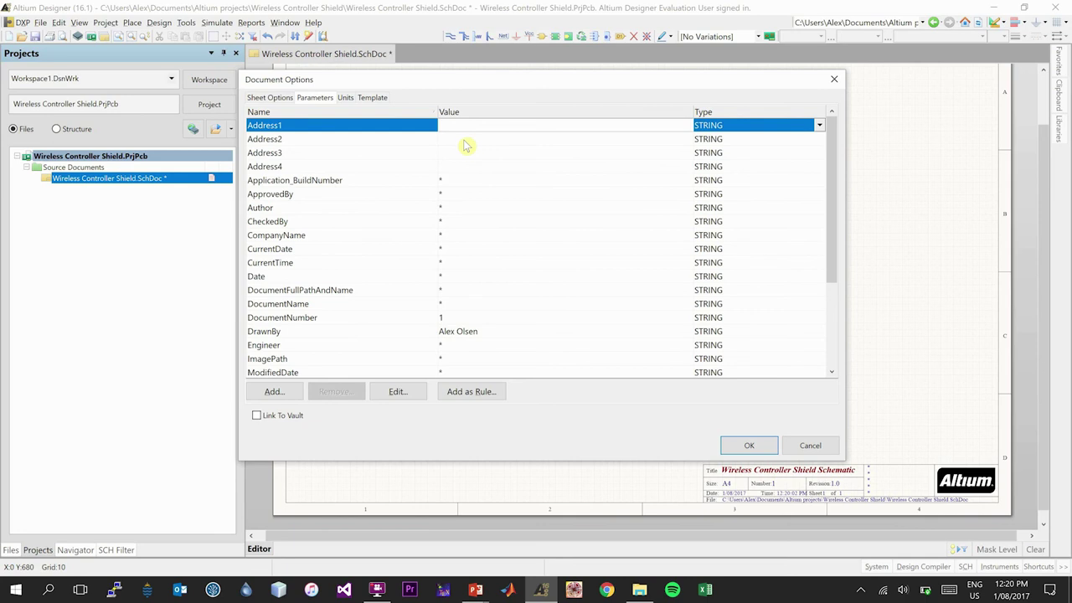
# Clear the Organization parameter's value and apply the document options.
pyautogui.scroll(-3, 473, 152)
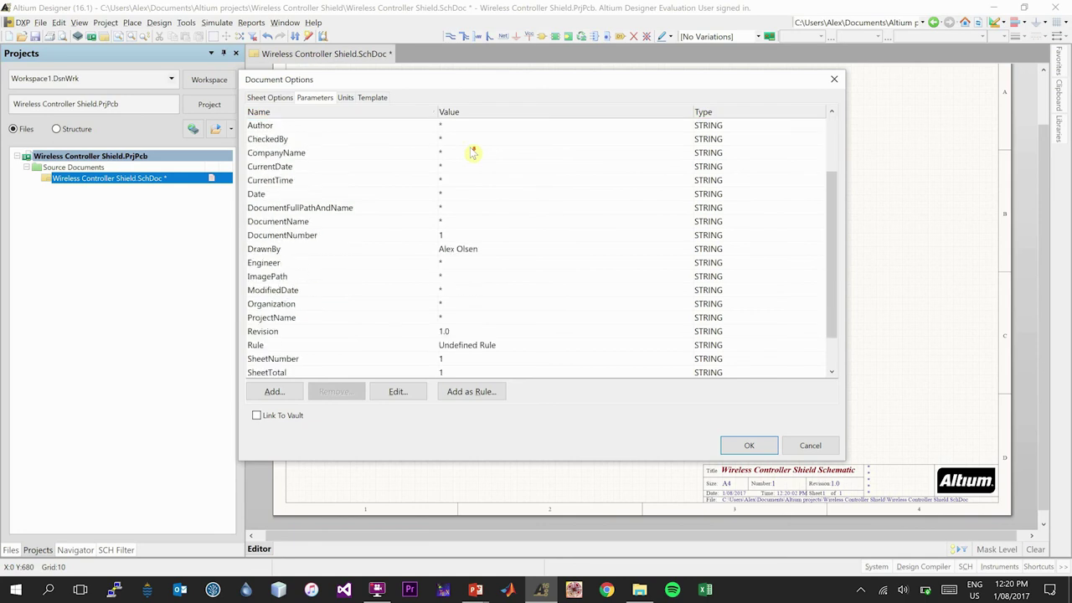
pyautogui.click(445, 263)
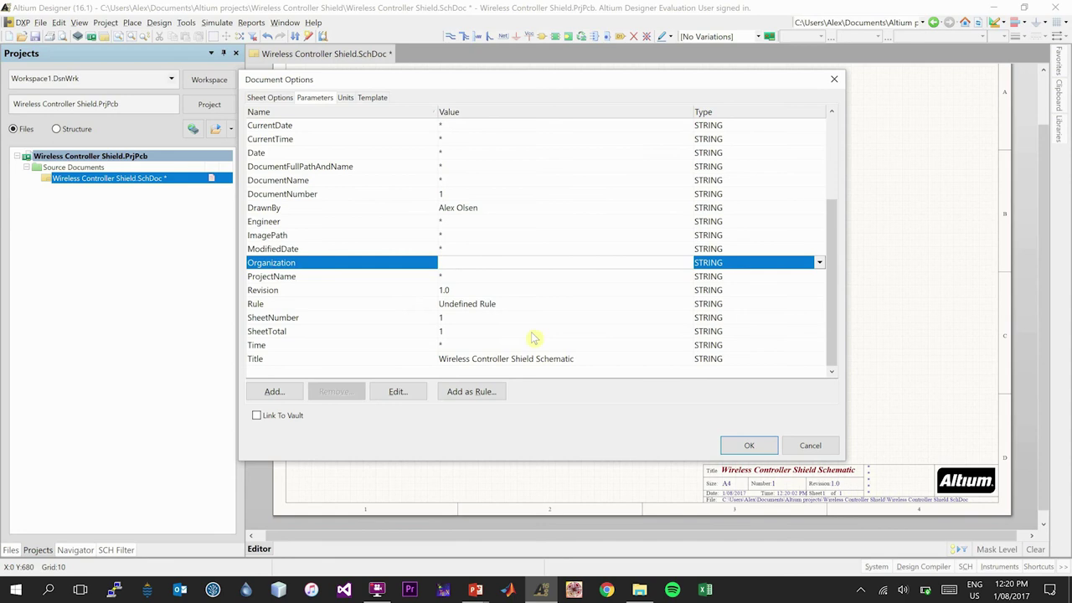
pyautogui.click(752, 446)
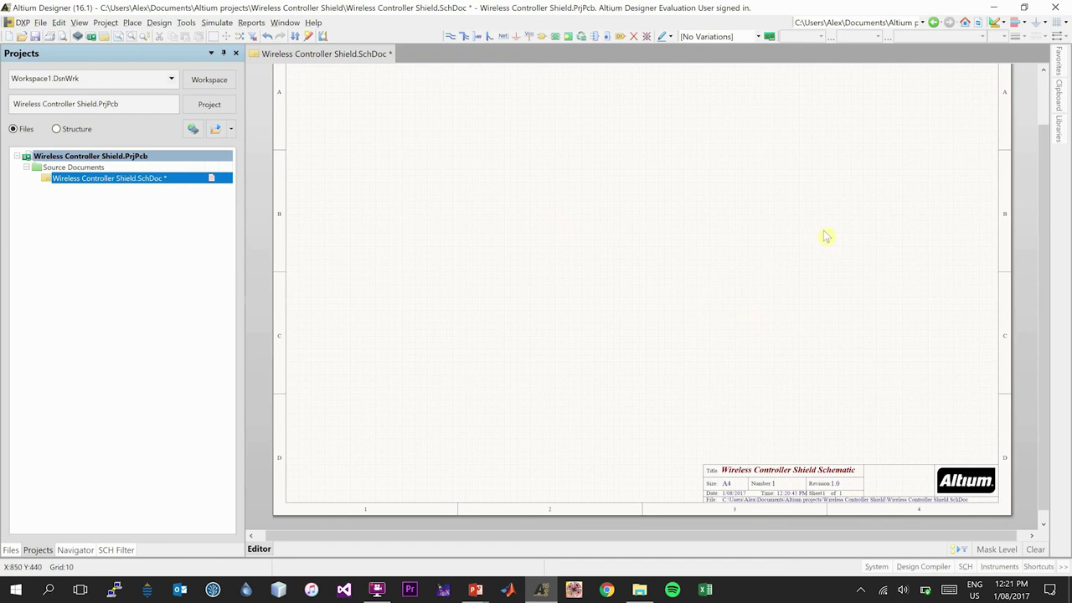
# Place the JCU Logo component from JCU.IntLib in the empty title block cell beside the Altium logo.
pyautogui.click(1058, 132)
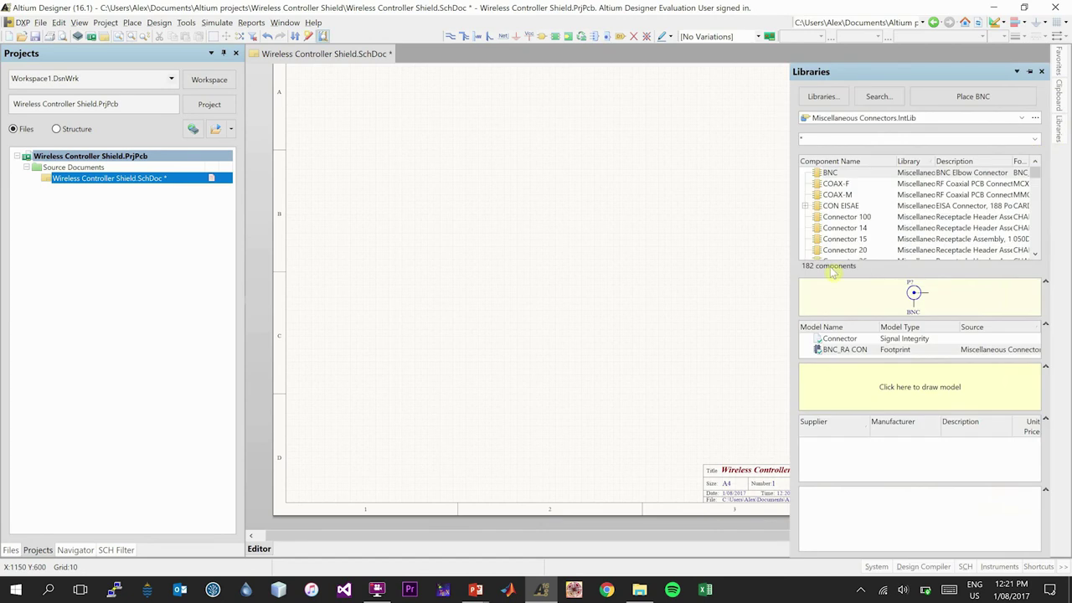
pyautogui.click(893, 121)
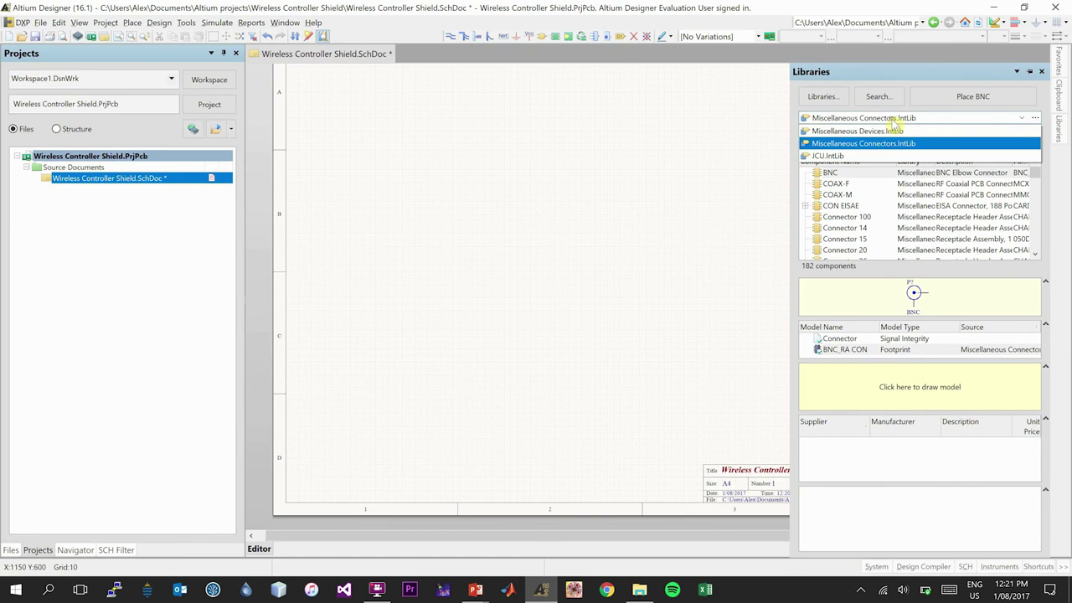
pyautogui.click(849, 157)
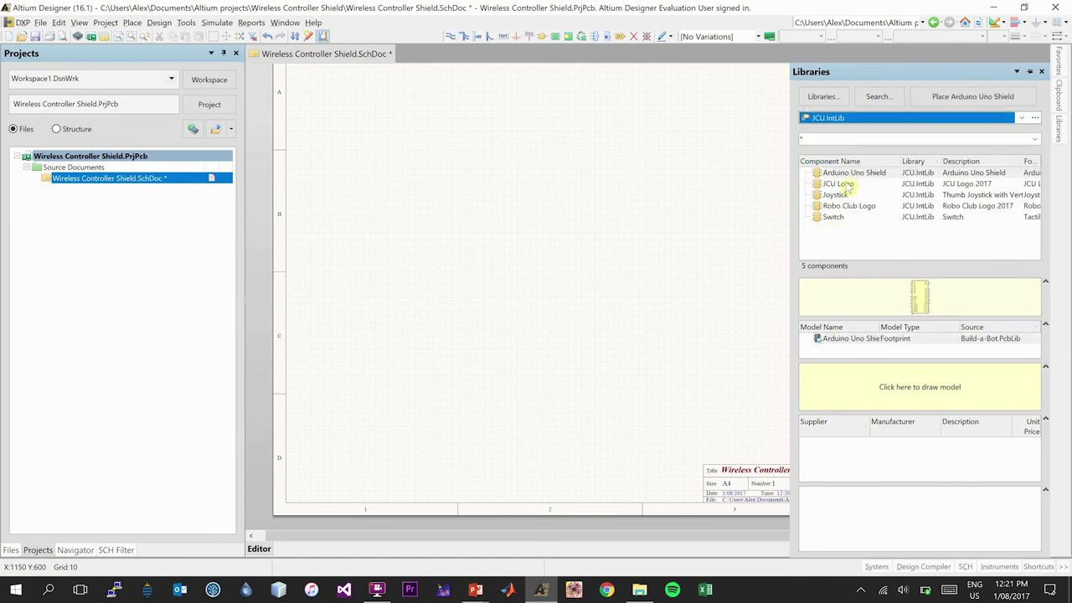
pyautogui.click(845, 184)
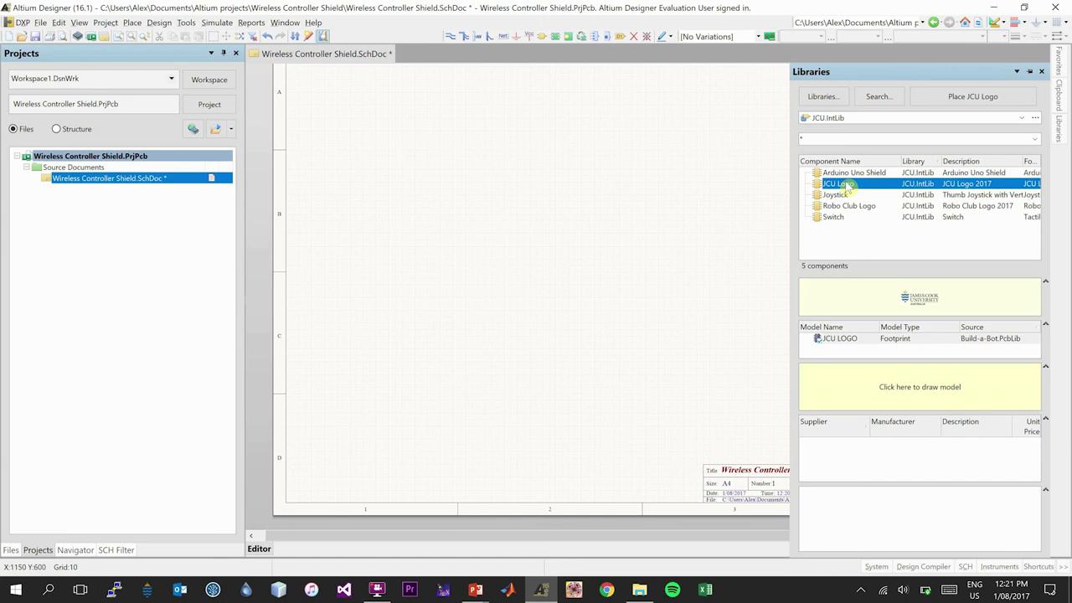
pyautogui.click(999, 104)
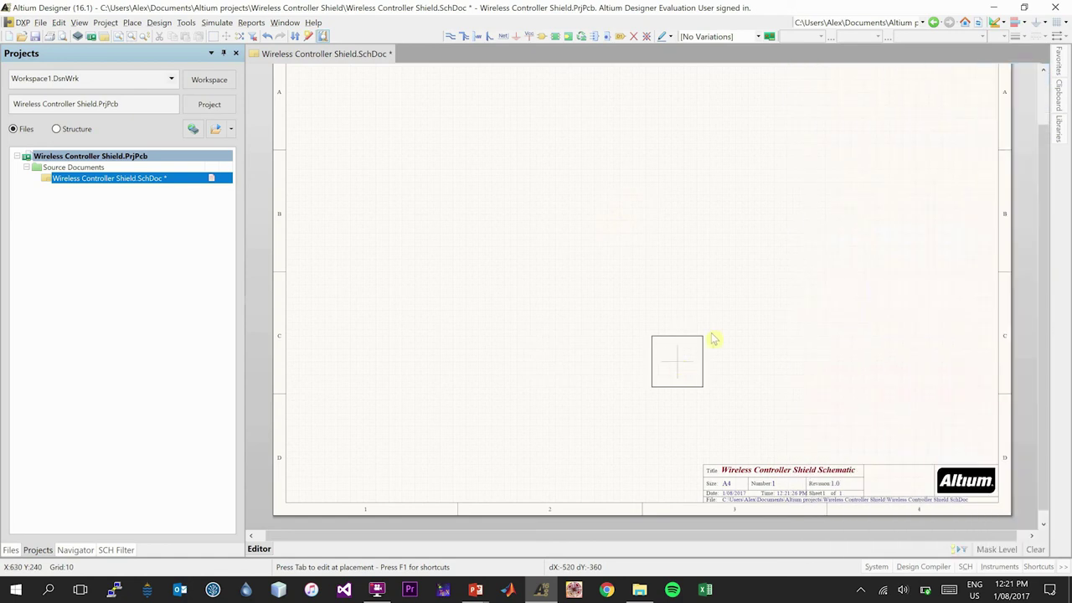
pyautogui.click(901, 484)
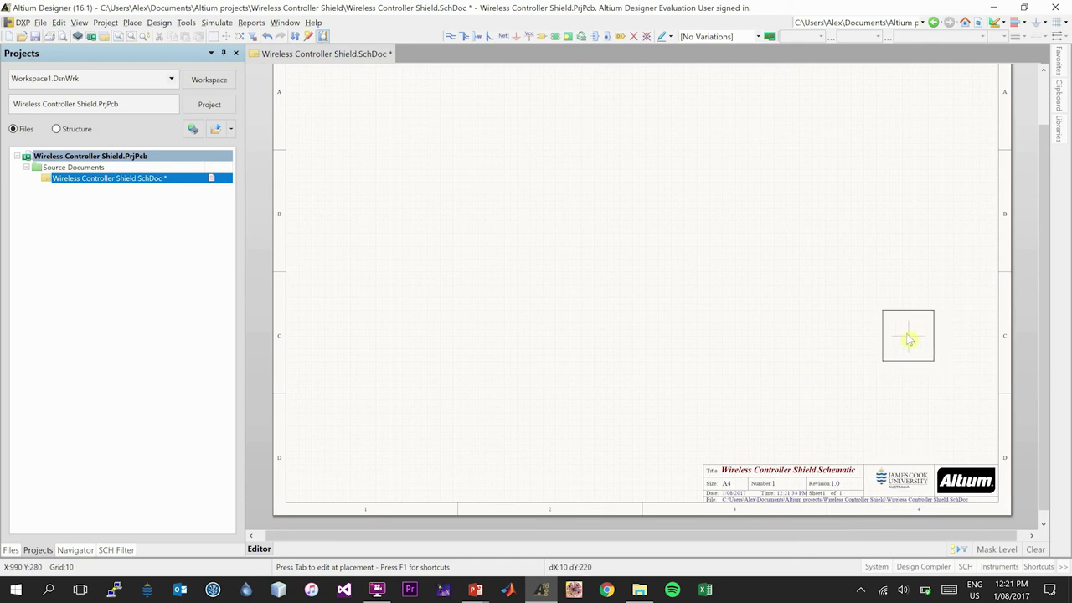
pyautogui.press('Escape')
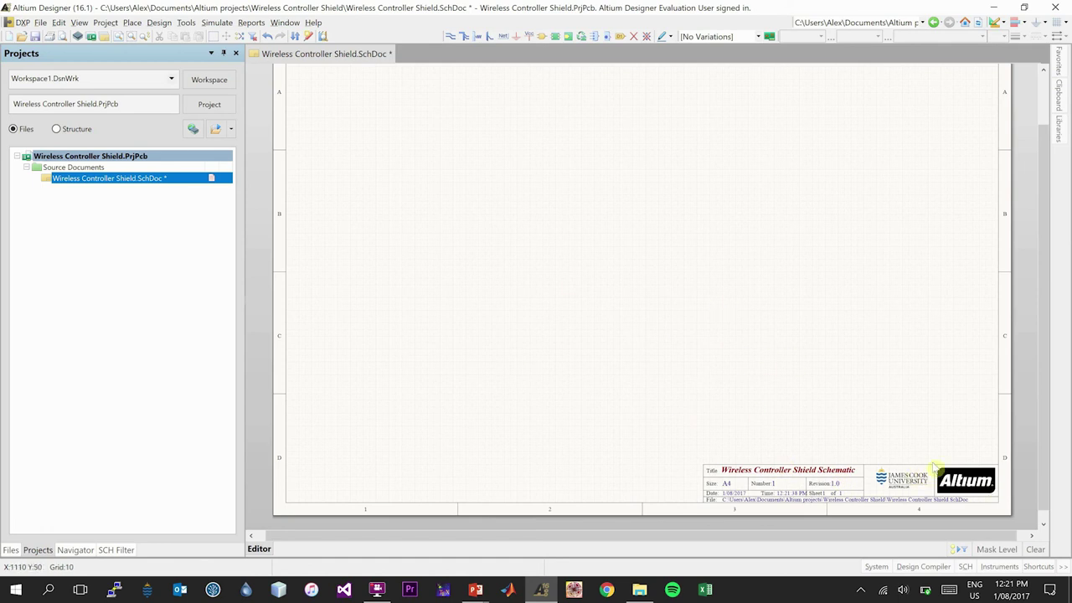
# Switch to the PowerPoint slide show and advance to the slide about adding the components.
pyautogui.moveTo(475, 590)
pyautogui.click(547, 531)
pyautogui.press('Right')
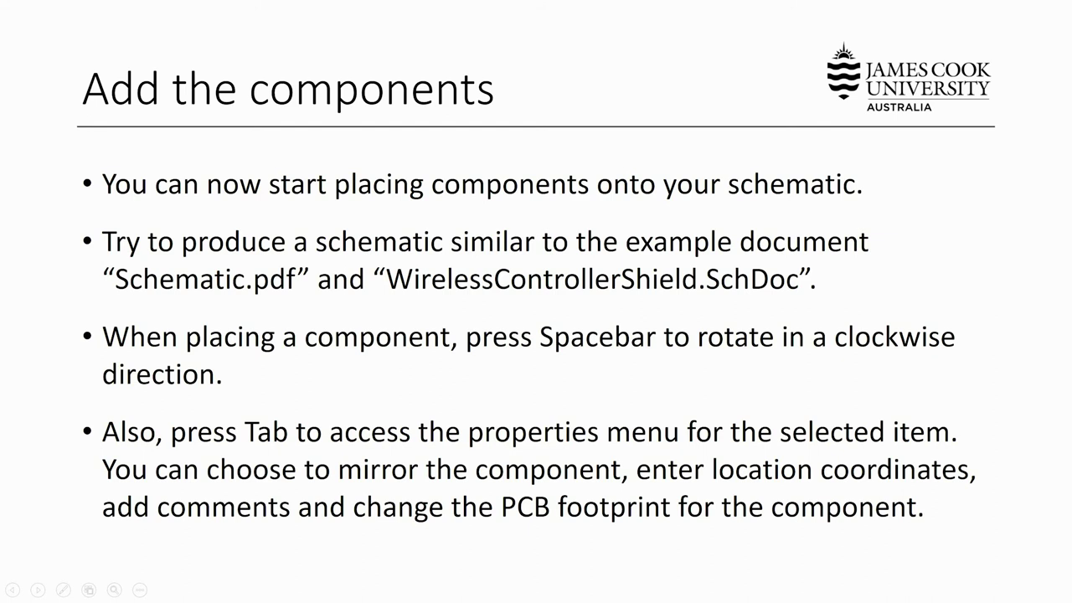
# Switch to File Explorer and open the reference drawing Schematic.pdf from the Resources folder in Downloads.
pyautogui.hotkey('alt', 'Tab')
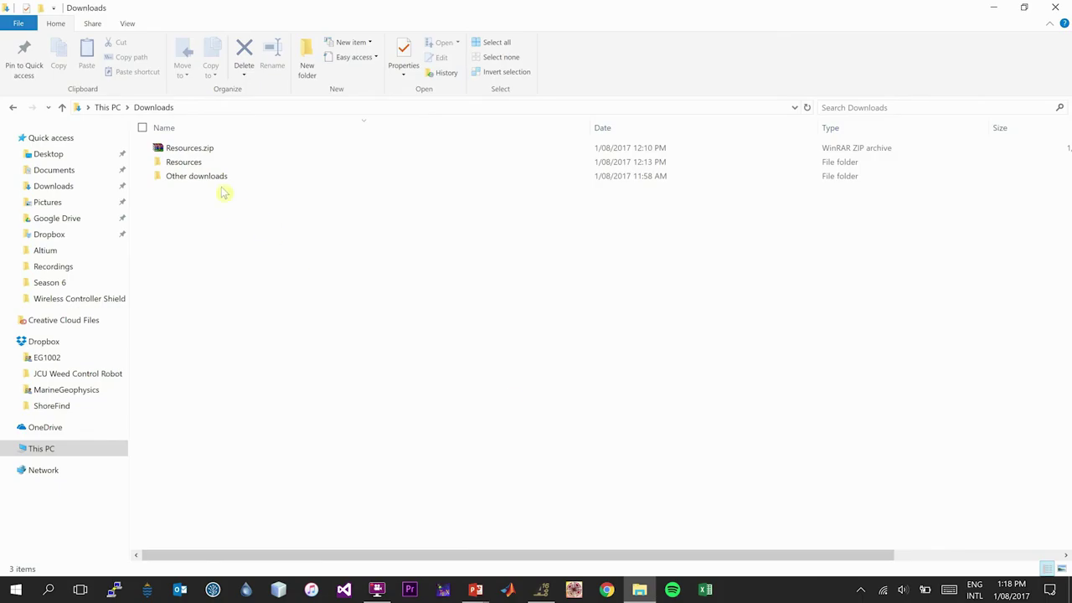
pyautogui.doubleClick(215, 164)
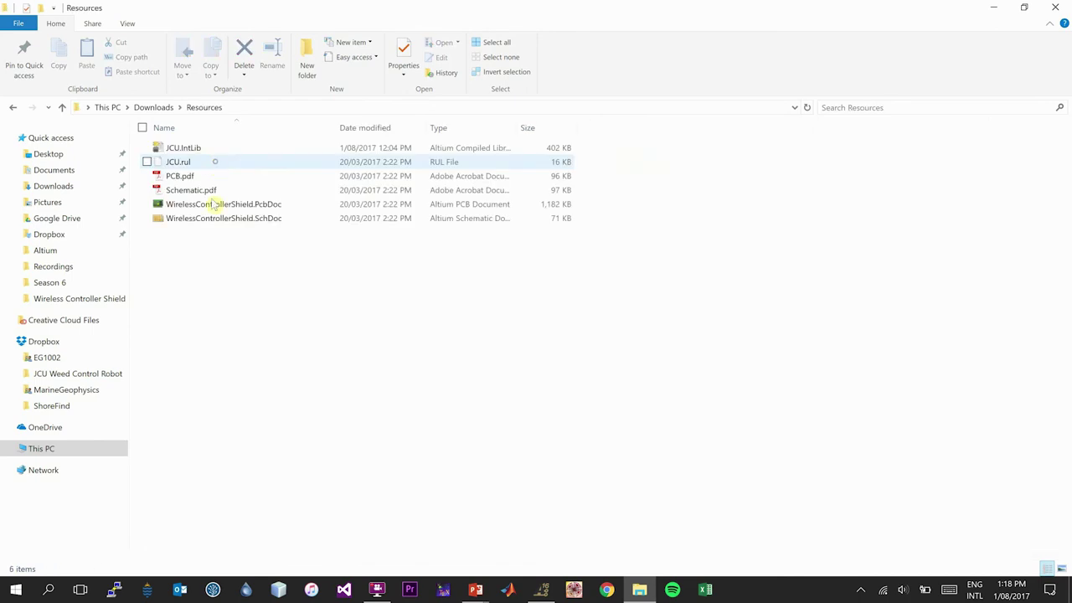
pyautogui.doubleClick(212, 191)
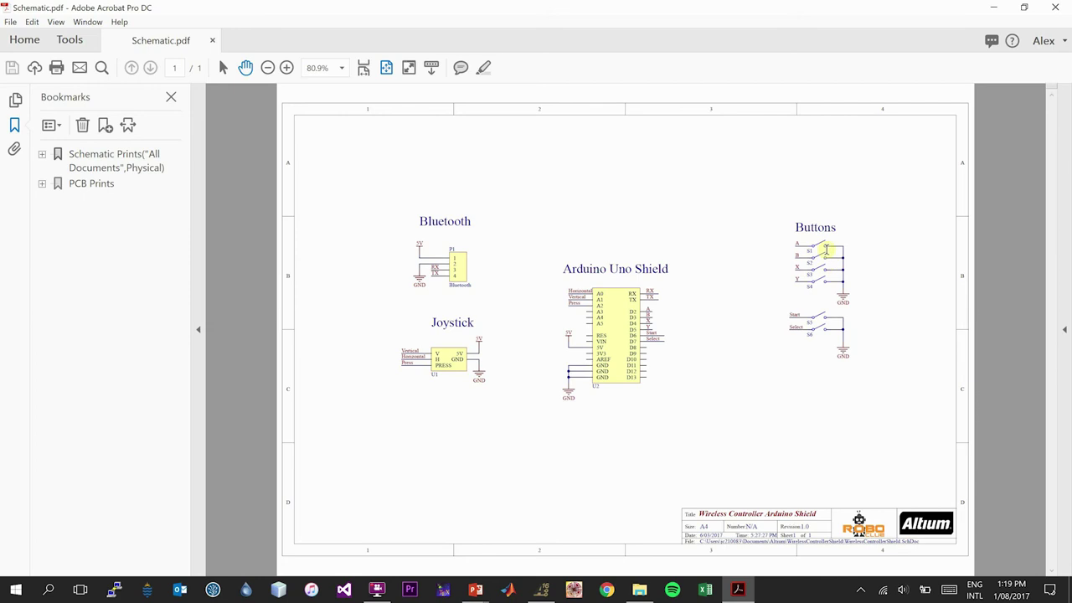
# Switch to Altium Designer and select JCU.IntLib as the active component library.
pyautogui.click(540, 591)
pyautogui.scroll(1, 654, 297)
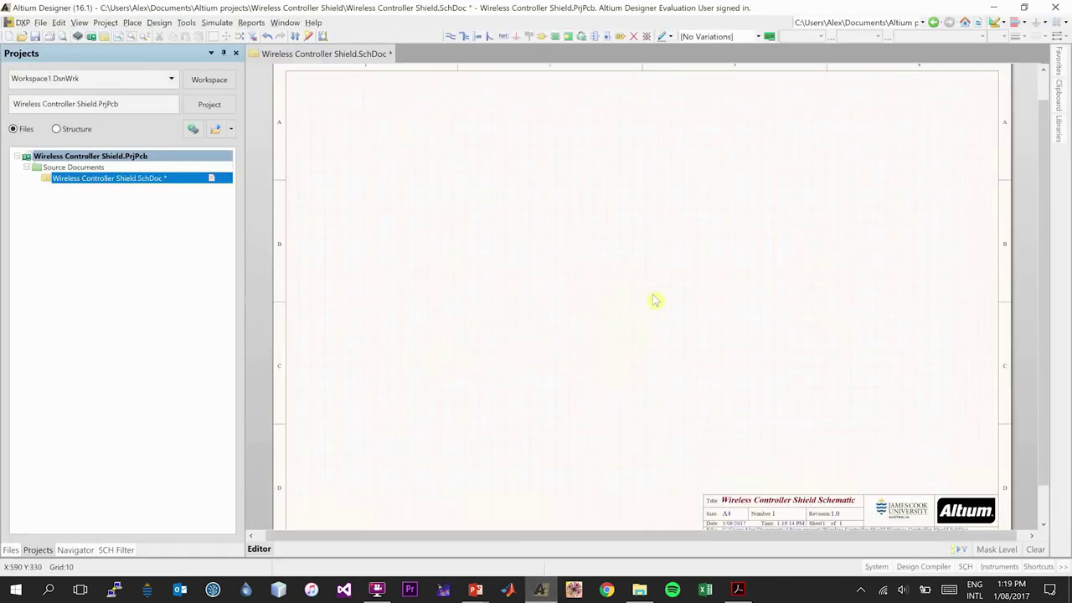
pyautogui.scroll(-1, 656, 299)
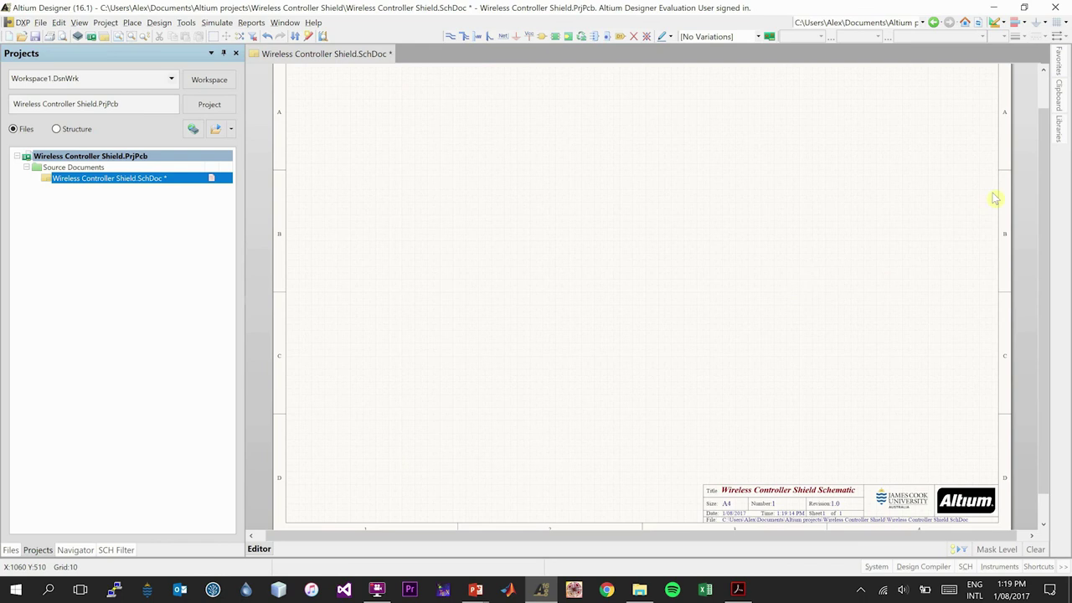
pyautogui.click(1057, 144)
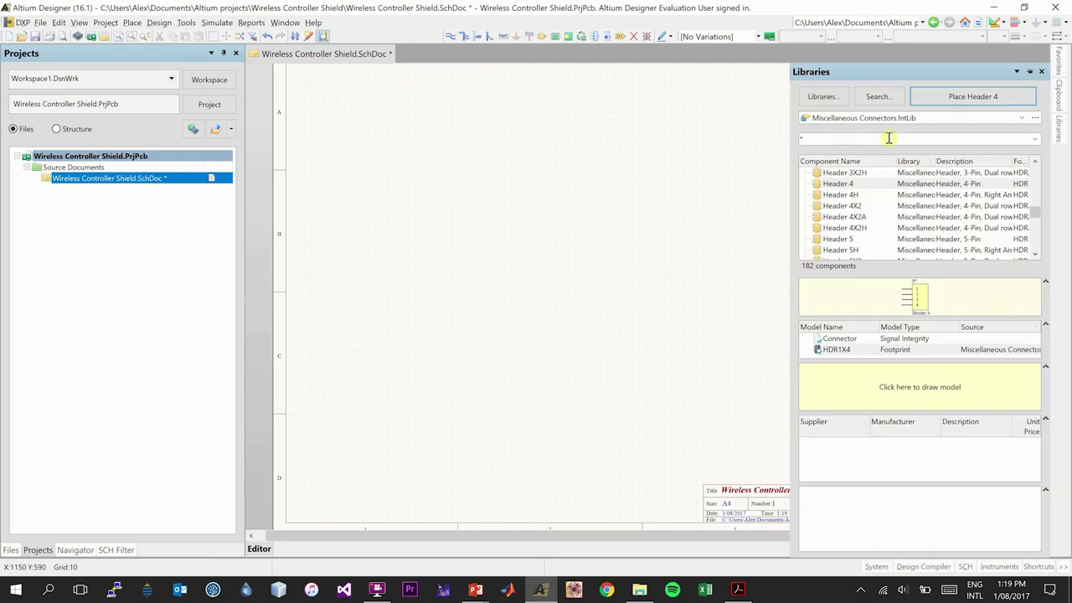
pyautogui.click(1021, 118)
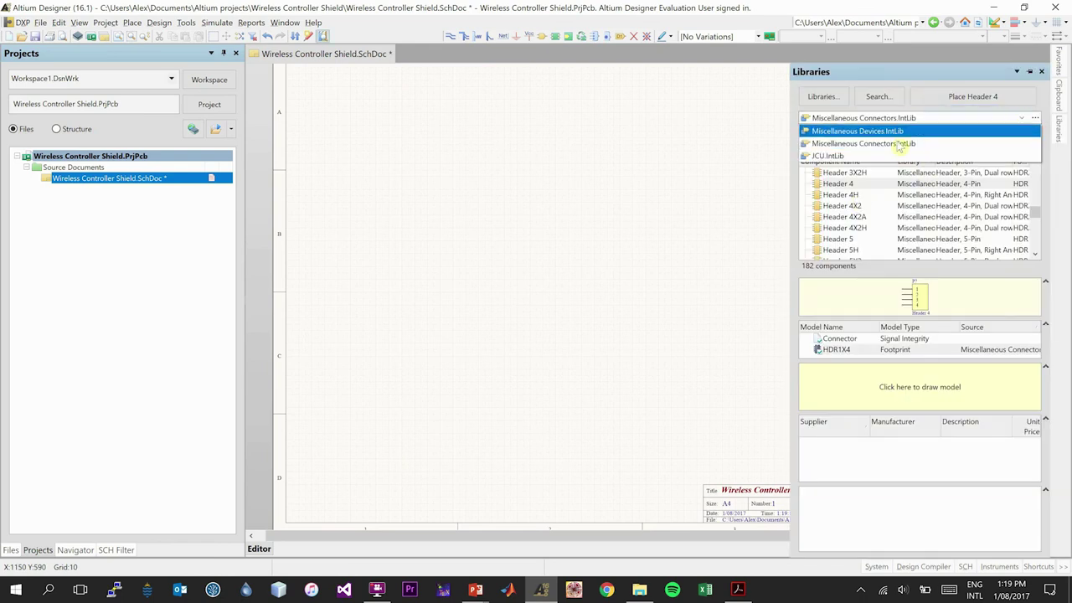
pyautogui.click(868, 157)
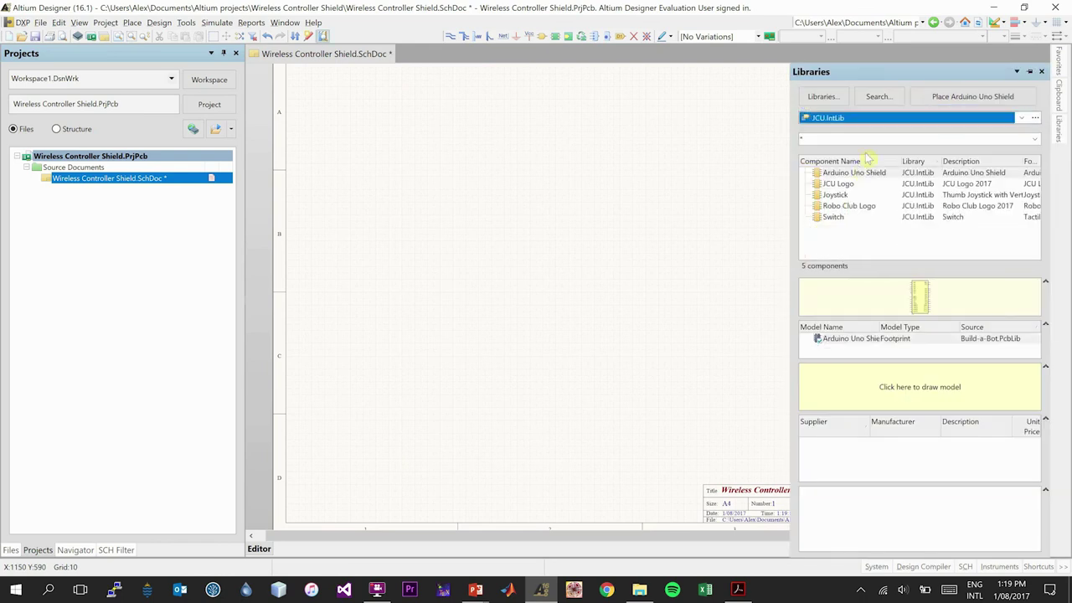
# Place one Arduino Uno Shield component with designator U1 near the centre of the sheet.
pyautogui.click(859, 175)
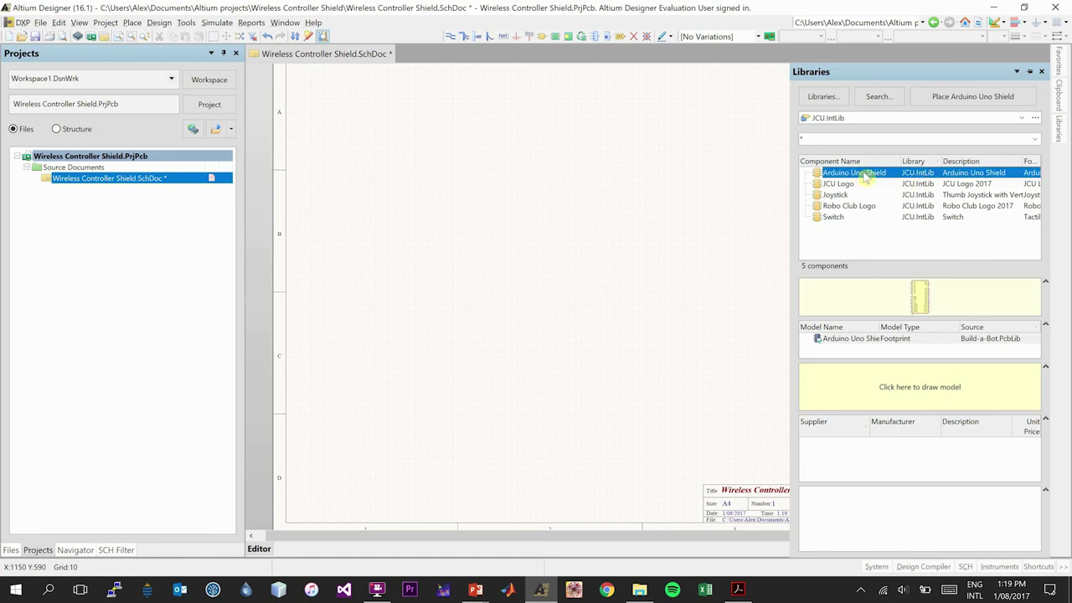
pyautogui.click(995, 101)
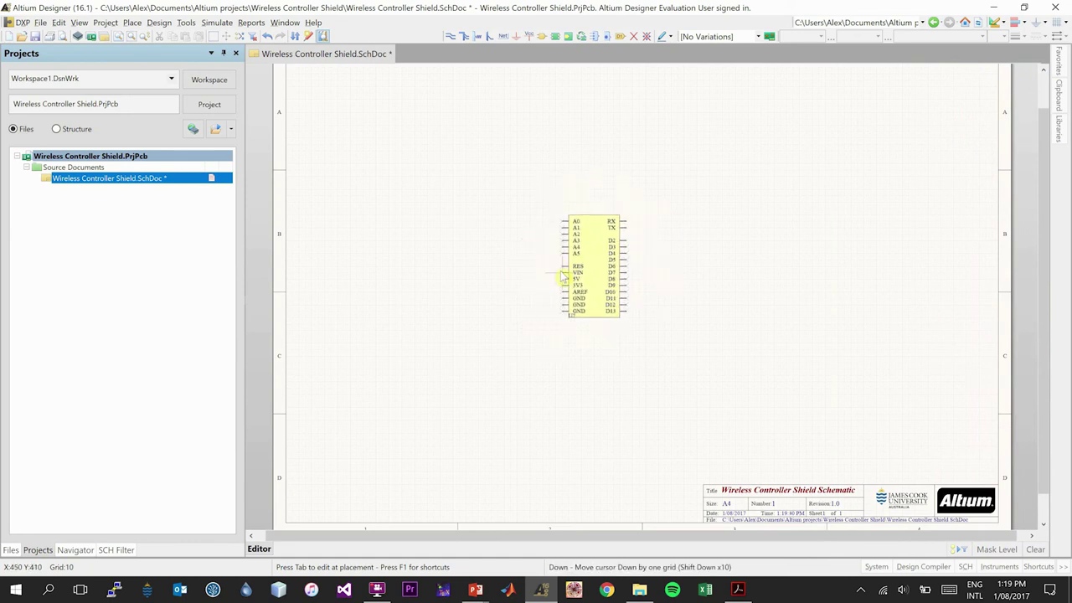
pyautogui.press('Tab')
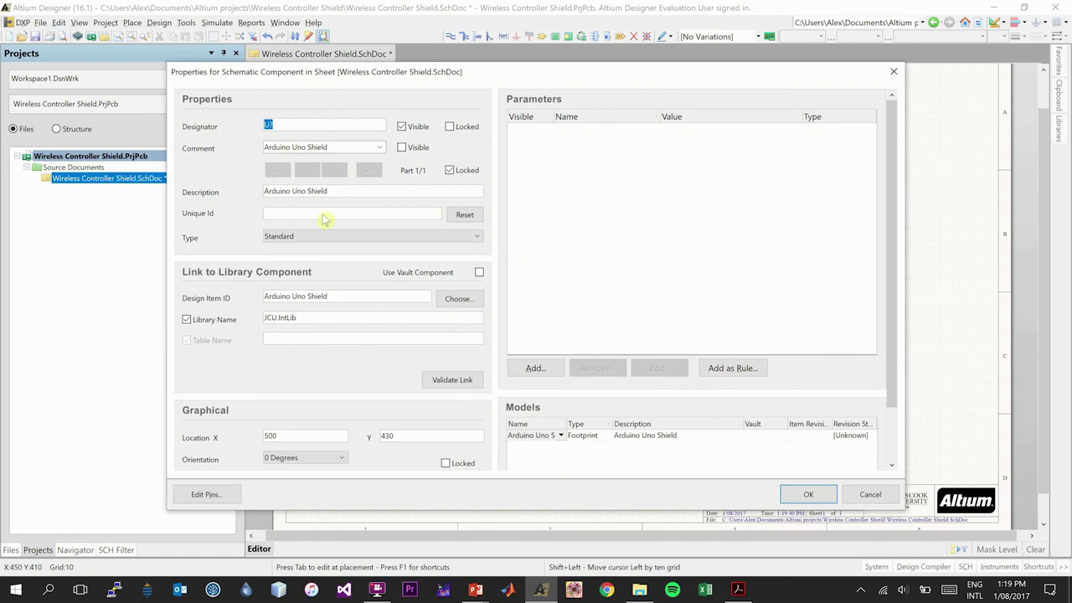
pyautogui.click(289, 124)
pyautogui.click(808, 494)
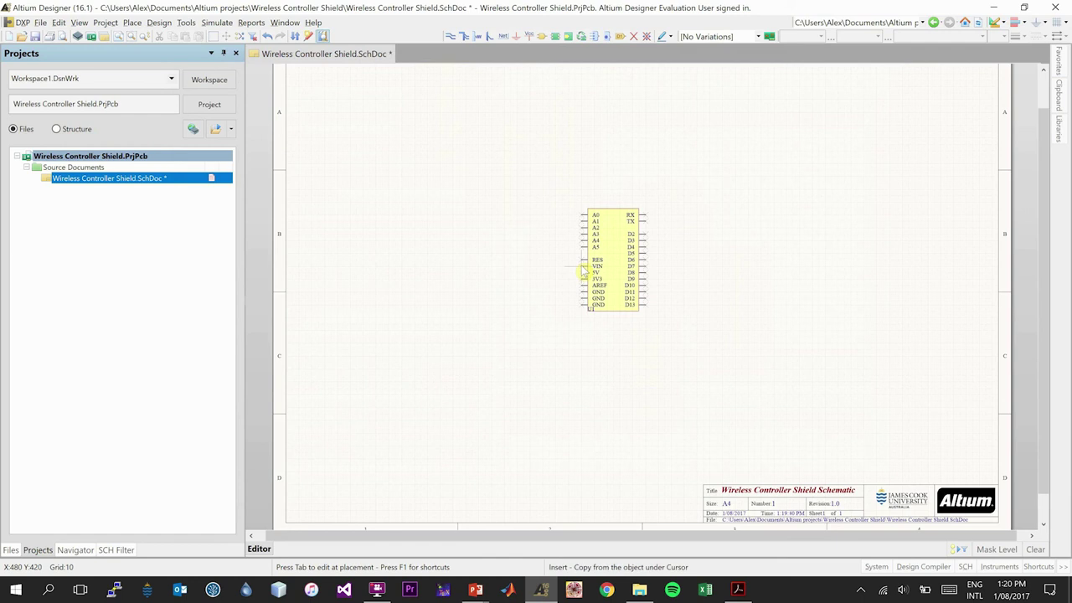
pyautogui.click(584, 272)
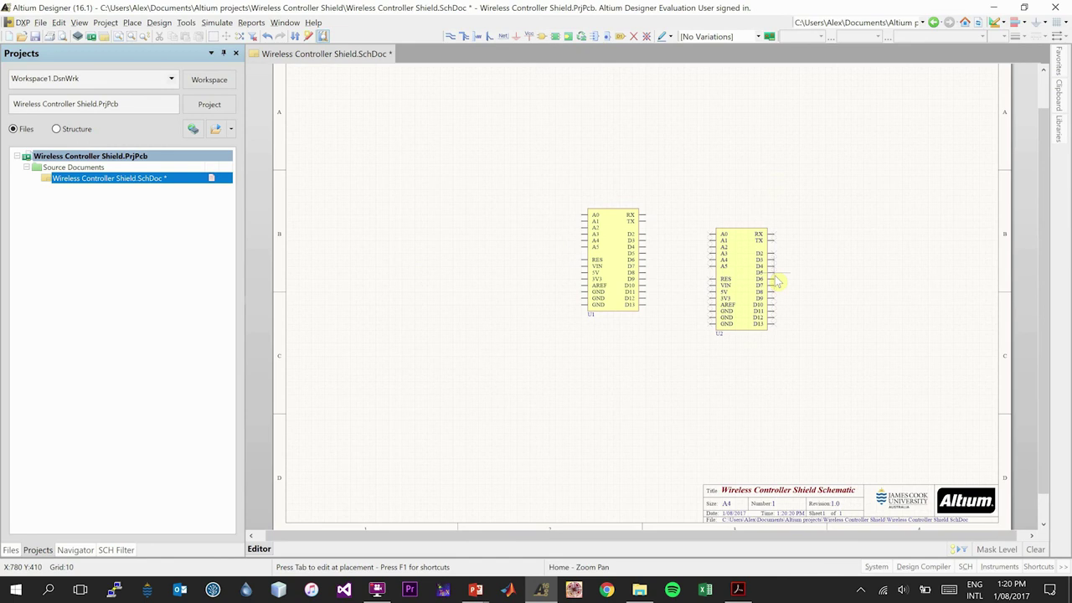
pyautogui.press('Left')
pyautogui.press('Escape')
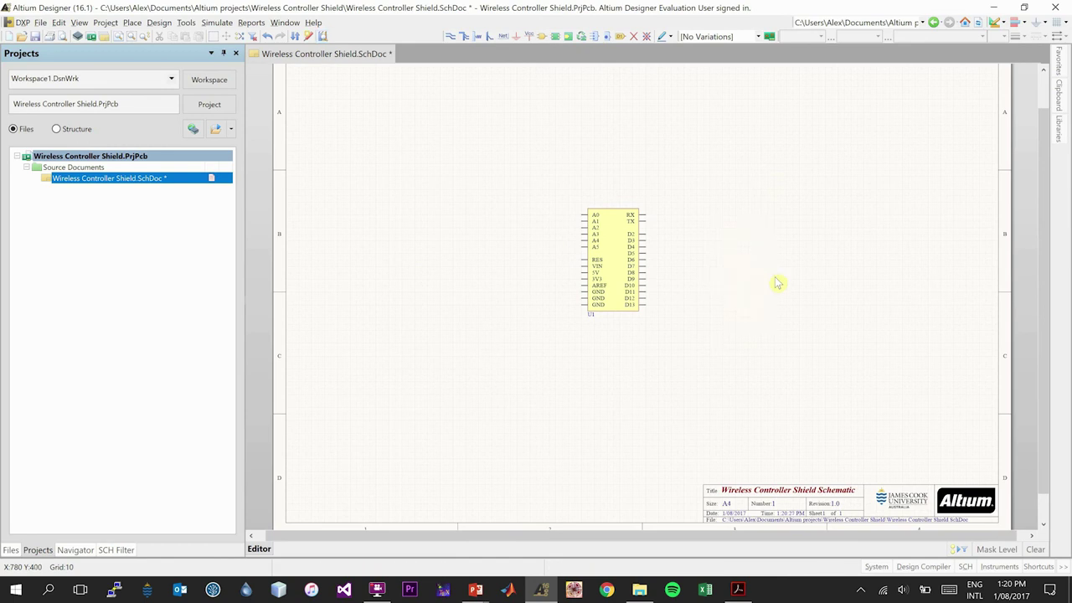
# Place one Joystick component with designator U2 on the sheet, left of the Arduino Uno Shield's lower end.
pyautogui.click(1057, 137)
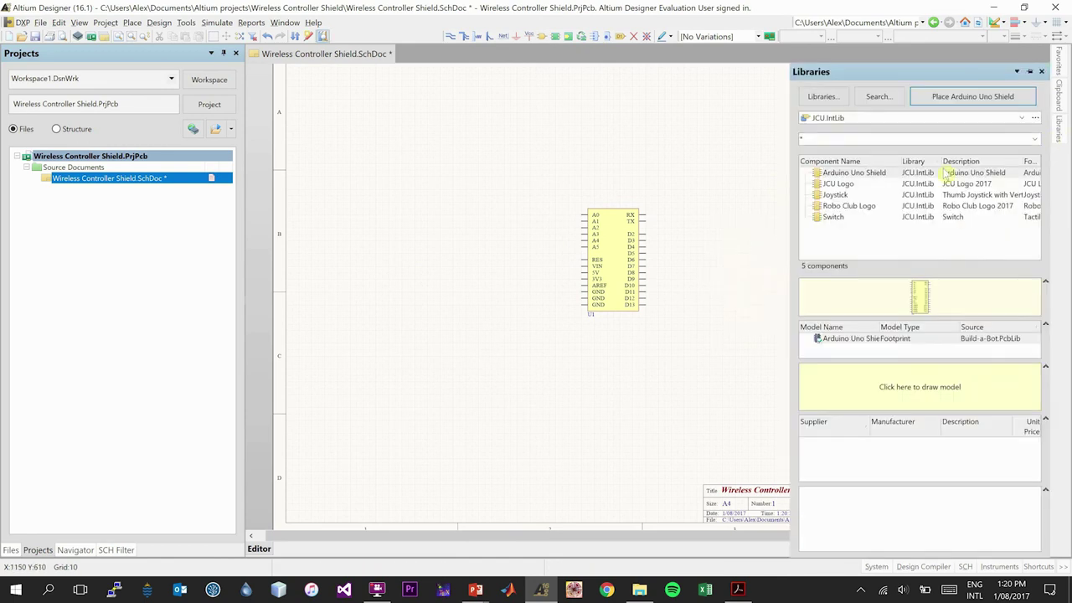
pyautogui.click(842, 196)
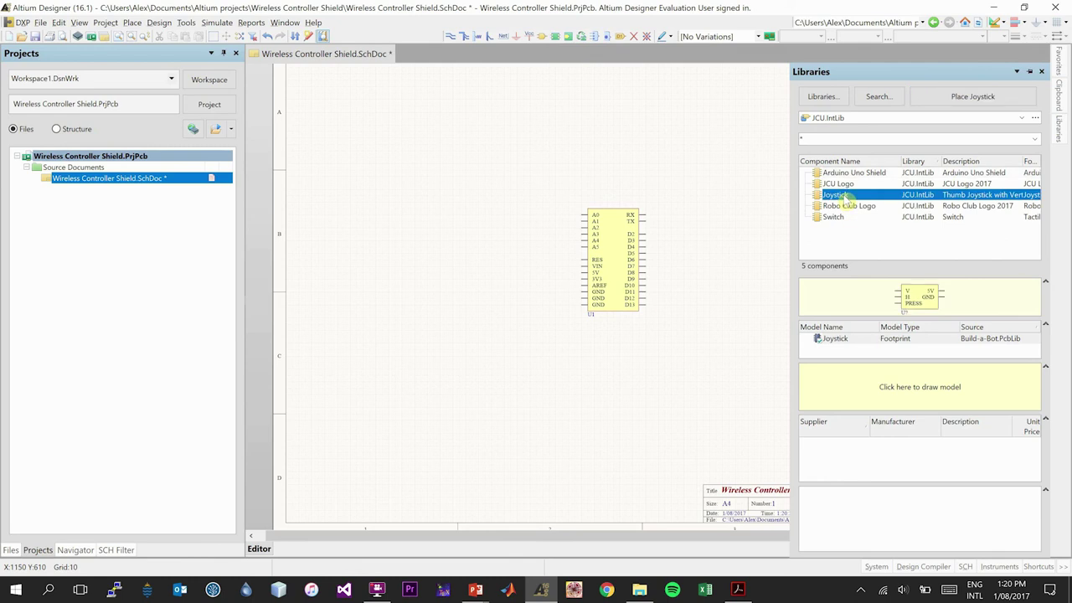
pyautogui.click(985, 101)
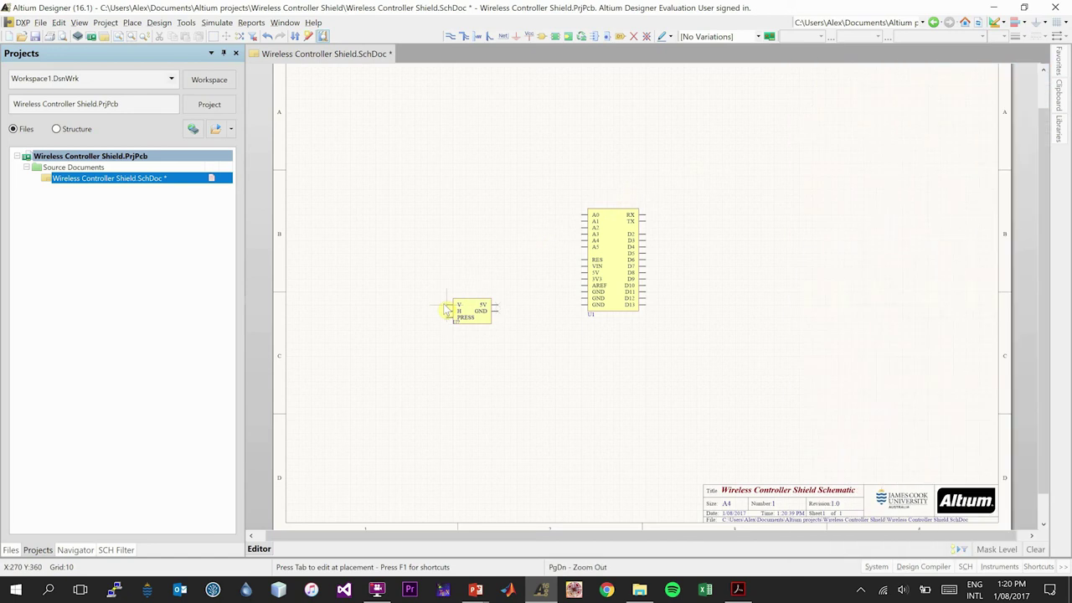
pyautogui.press('Tab')
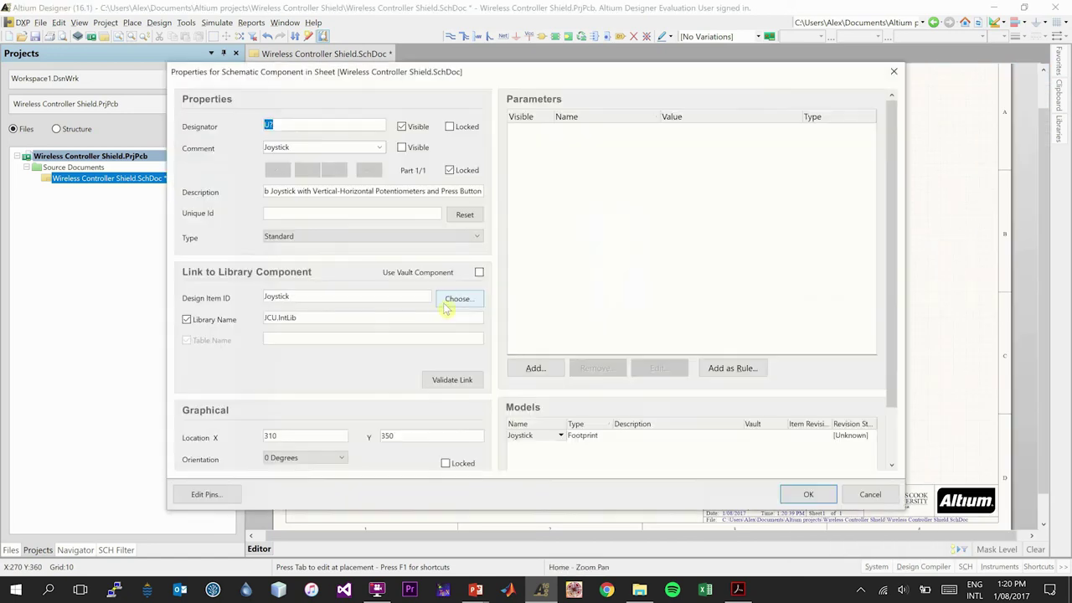
pyautogui.click(287, 125)
pyautogui.write('2')
pyautogui.click(814, 494)
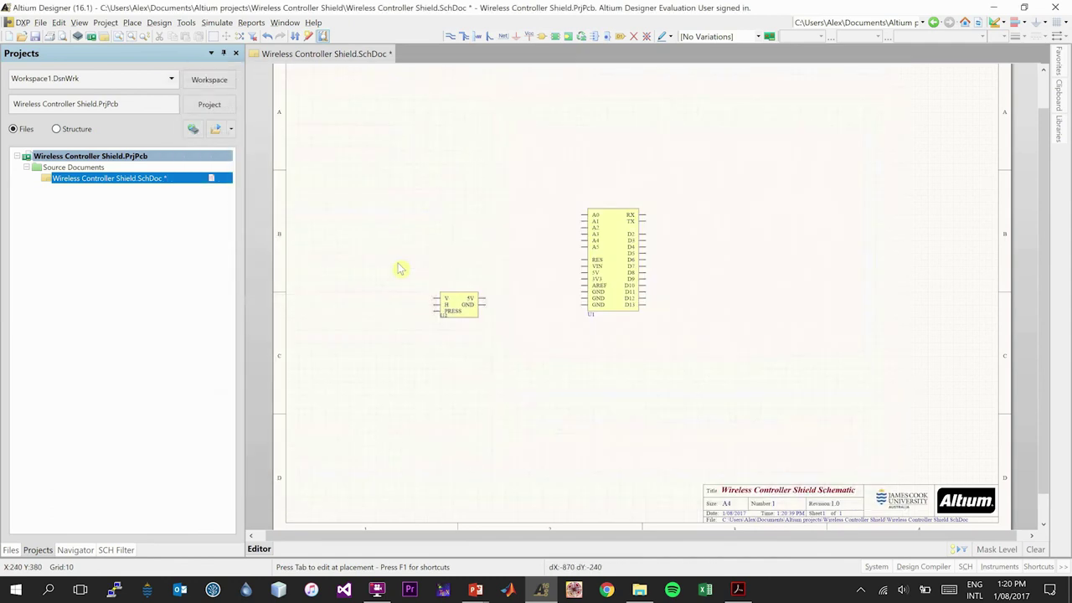
pyautogui.click(433, 323)
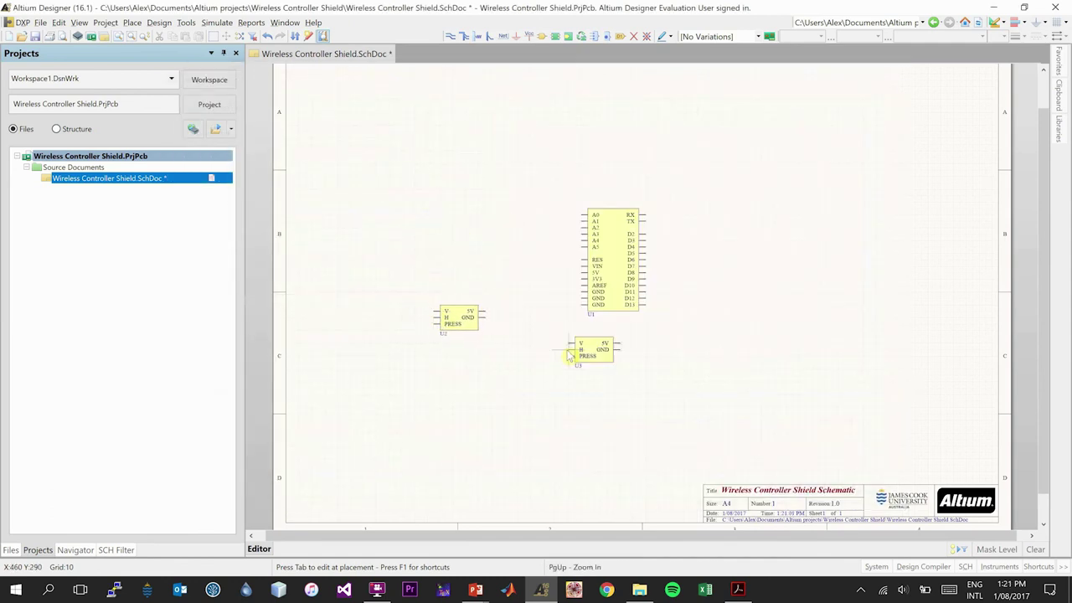
pyautogui.press('Escape')
# Pick up the Switch component from JCU.IntLib for placement and set its designator to S1.
pyautogui.click(1059, 126)
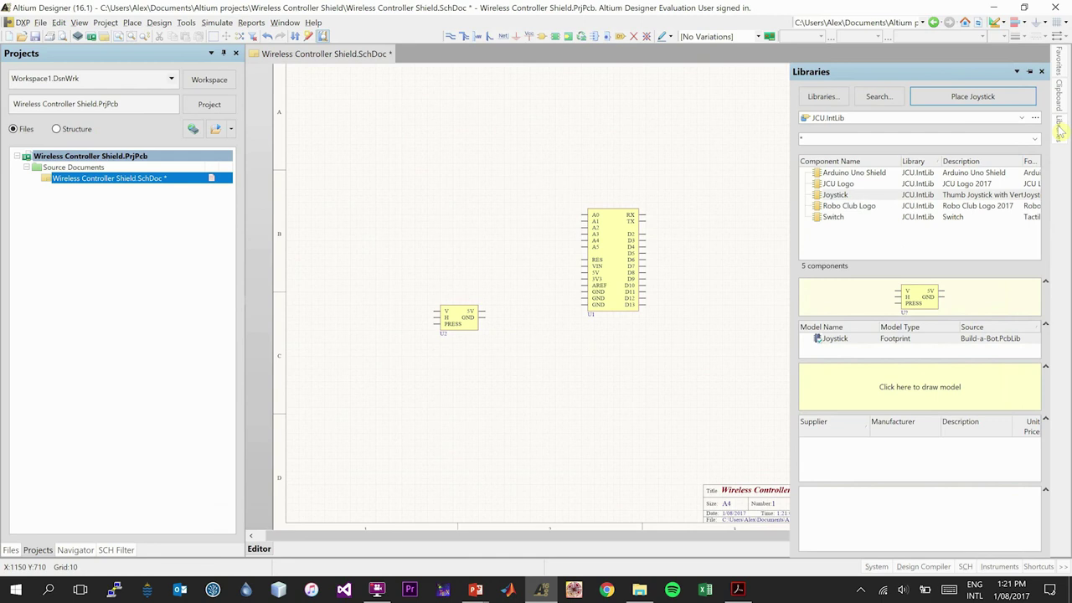
pyautogui.click(863, 229)
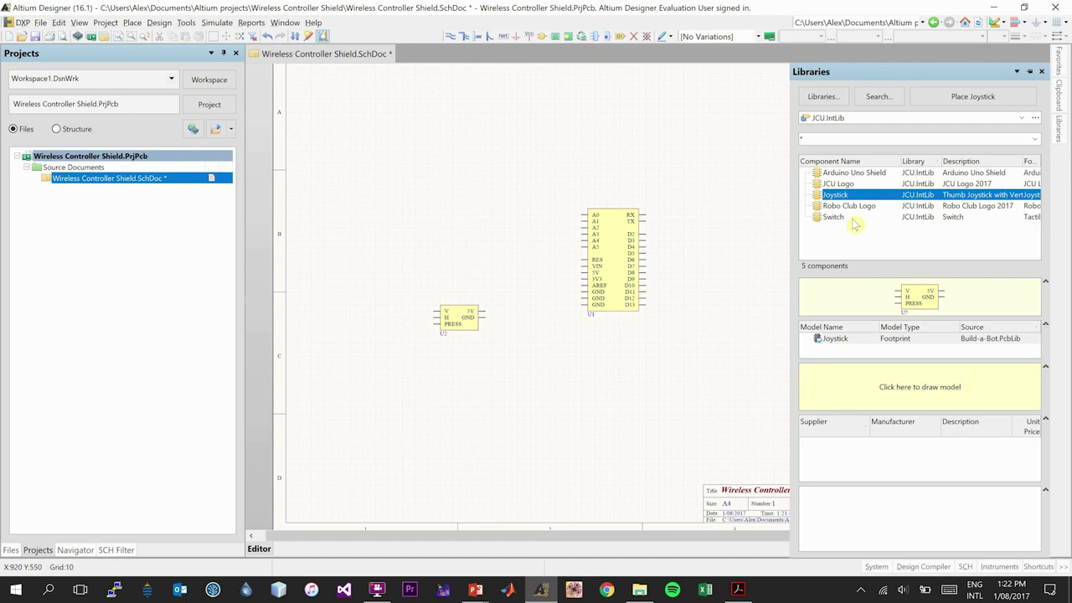
pyautogui.click(881, 217)
pyautogui.click(982, 101)
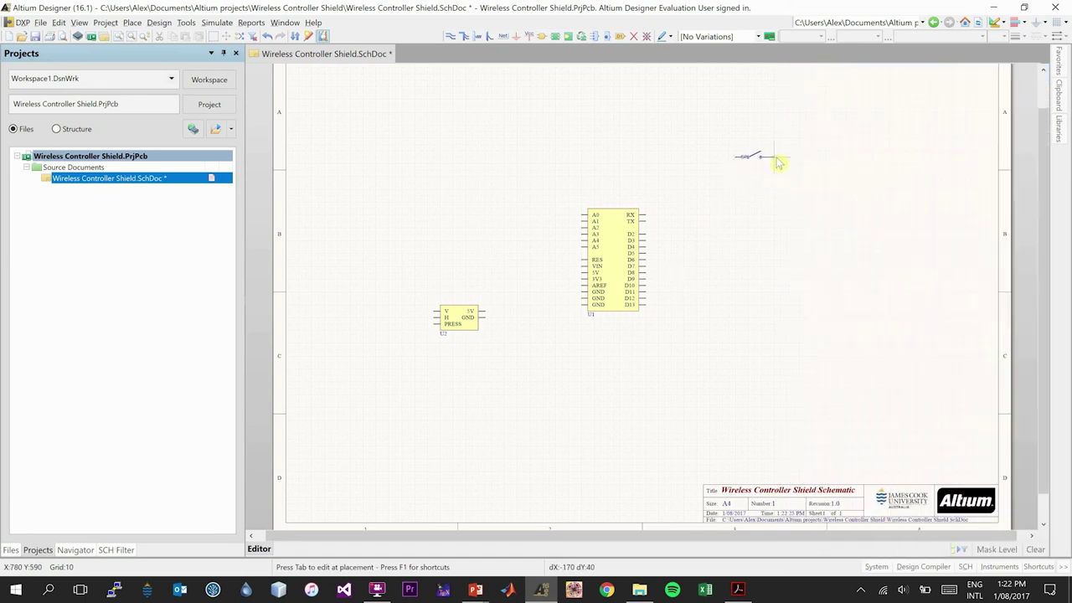
pyautogui.press('End')
pyautogui.press('Home')
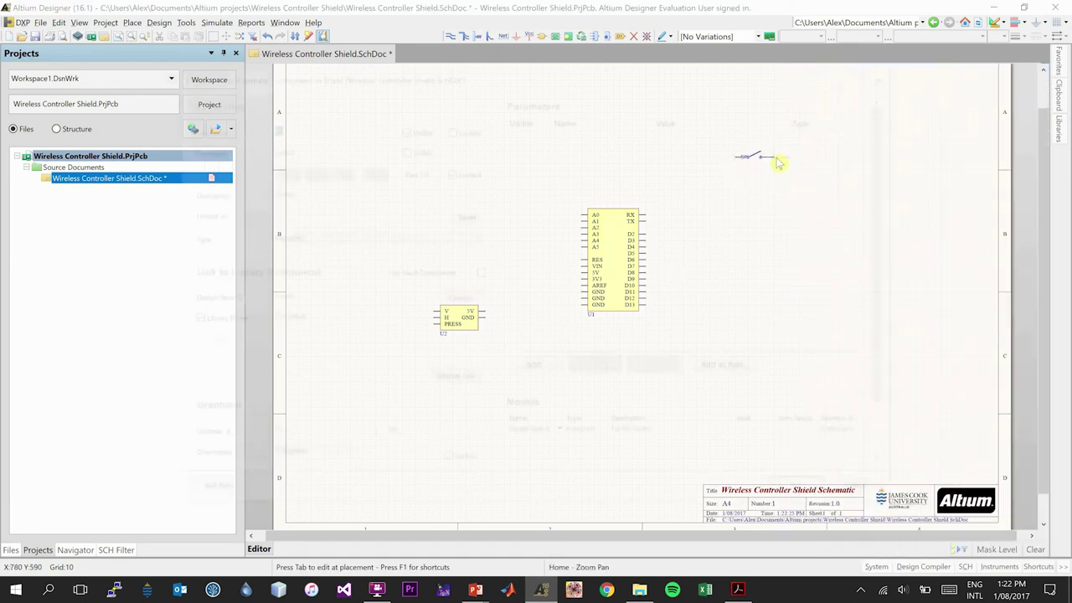
pyautogui.press('Tab')
pyautogui.click(329, 124)
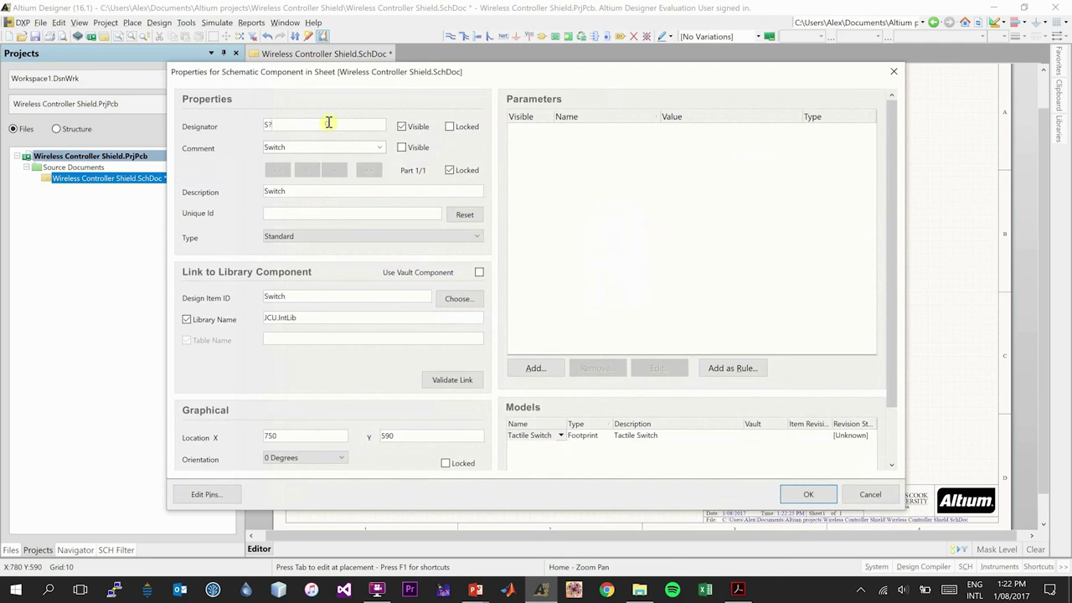
pyautogui.press('BackSpace')
pyautogui.write('1')
pyautogui.click(808, 494)
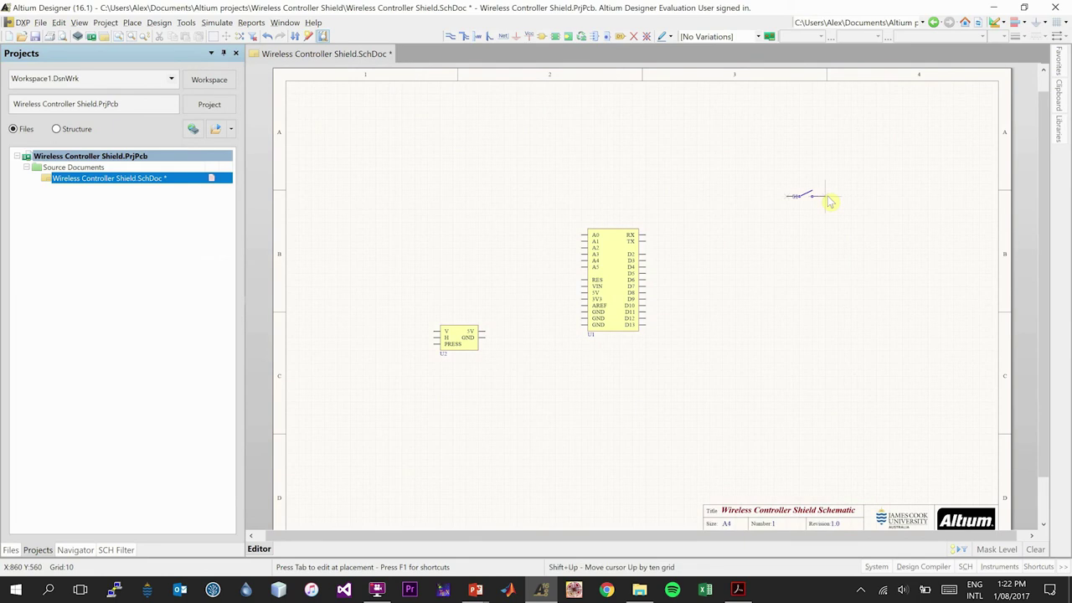
# Place six switches, S1 to S6, in a loose column to the right of the Arduino Uno Shield.
pyautogui.click(827, 198)
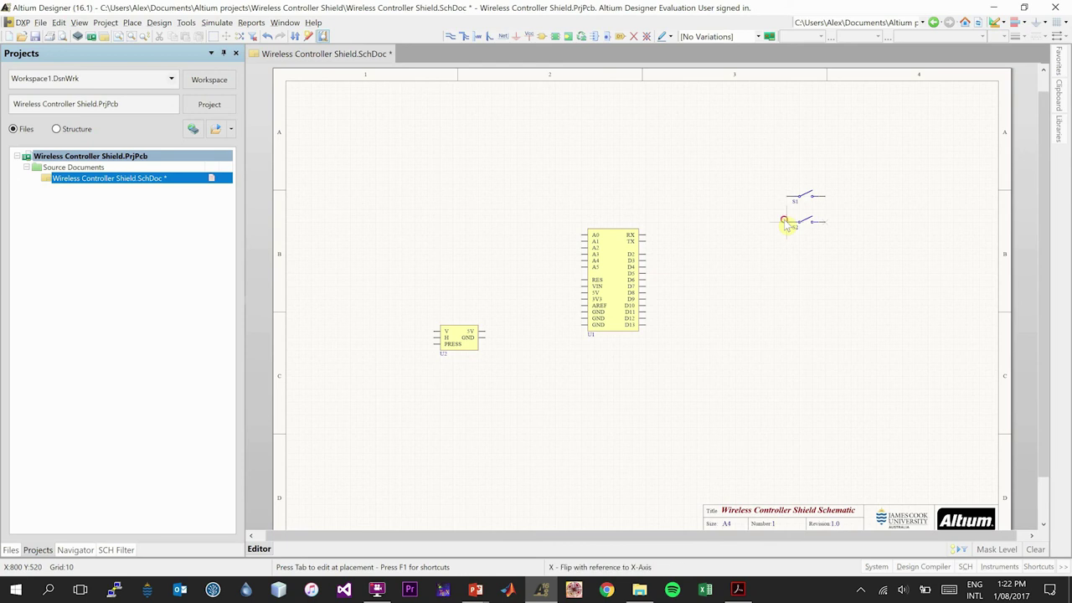
pyautogui.click(787, 224)
pyautogui.click(779, 256)
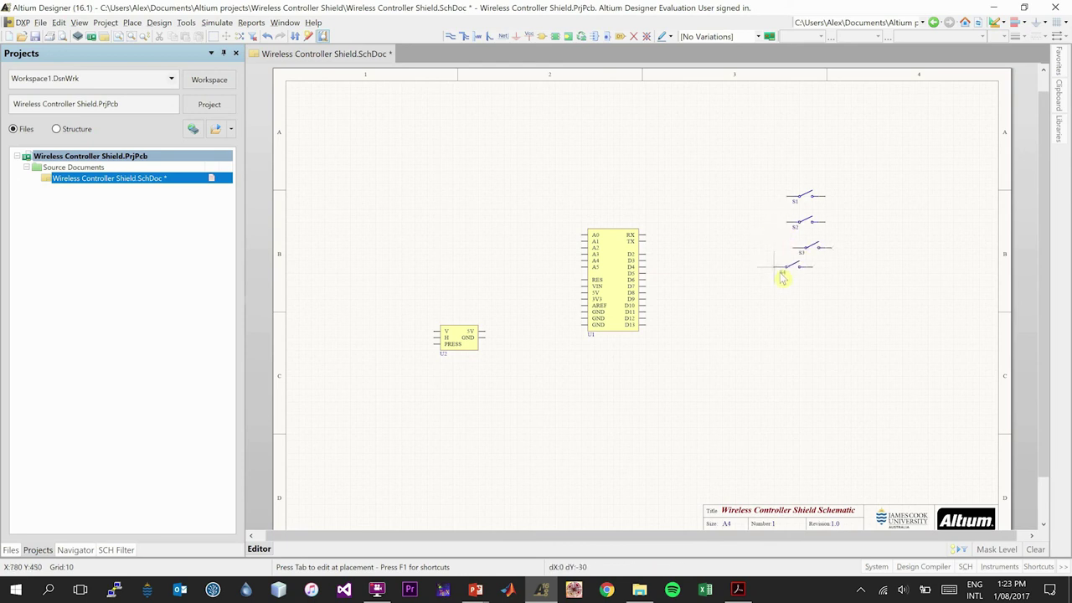
pyautogui.click(780, 288)
pyautogui.click(763, 323)
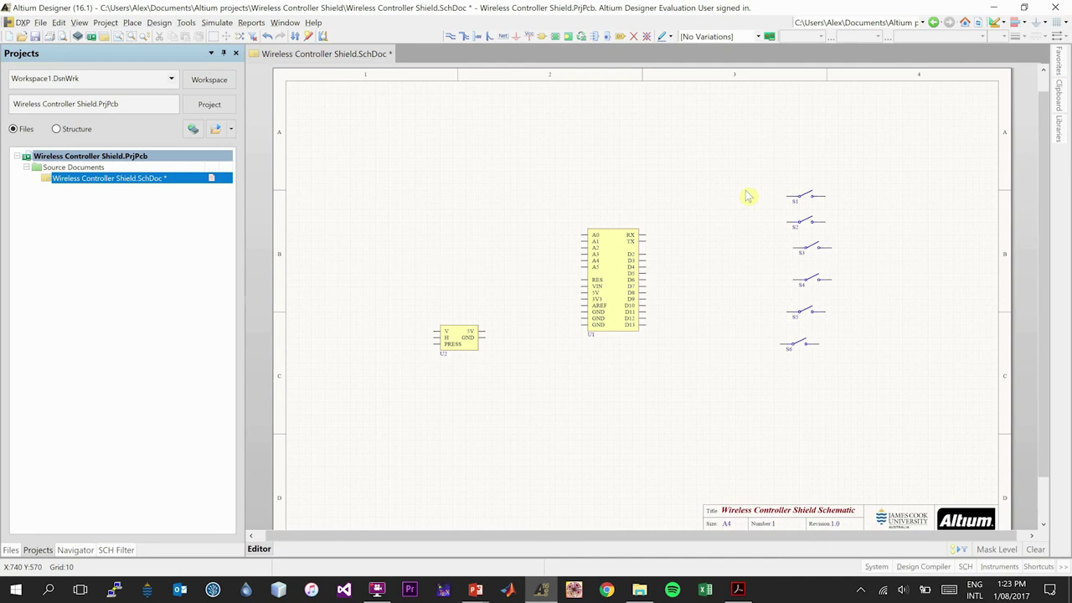
# Check the Bluetooth connector in the reference Schematic.pdf and return to Altium Designer.
pyautogui.hotkey('alt', 'Tab')
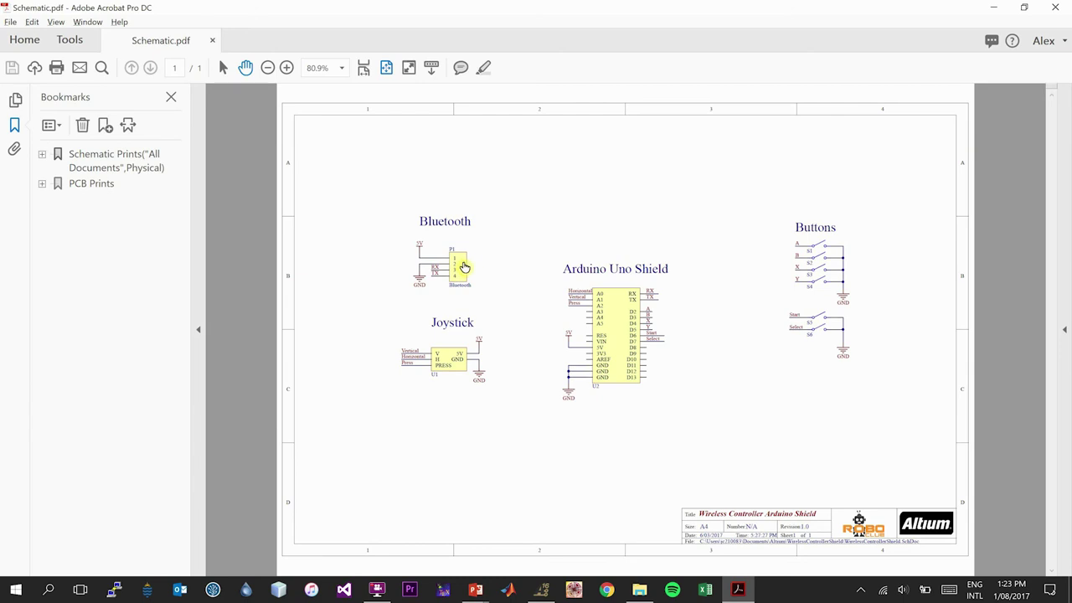
pyautogui.hotkey('alt', 'Tab')
pyautogui.press('Tab')
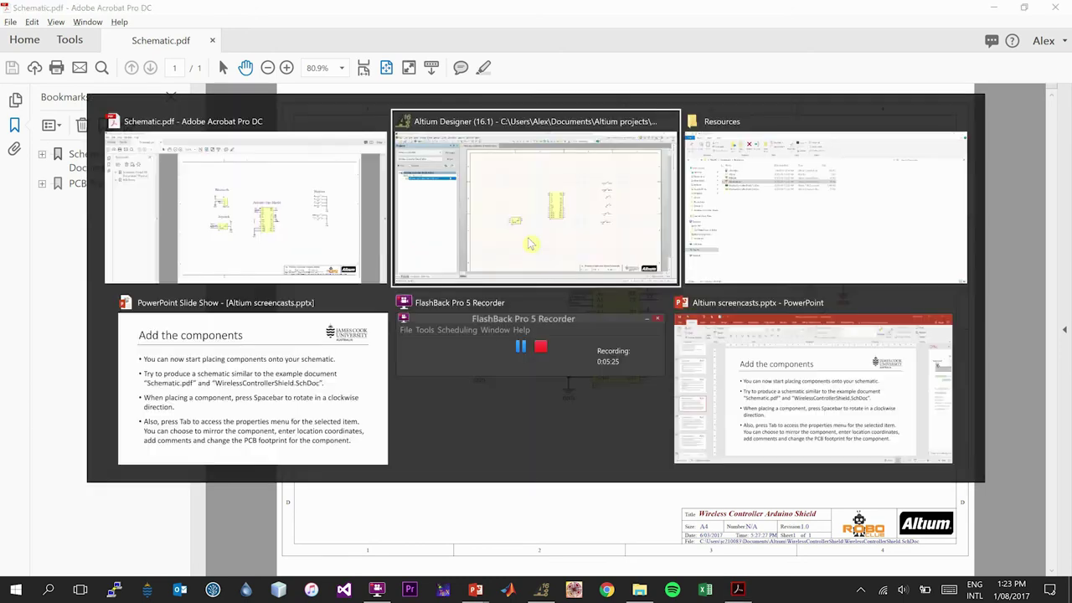
pyautogui.press('Tab')
pyautogui.press('Tab')
pyautogui.press('Tab')
pyautogui.press('Tab')
pyautogui.press('Tab')
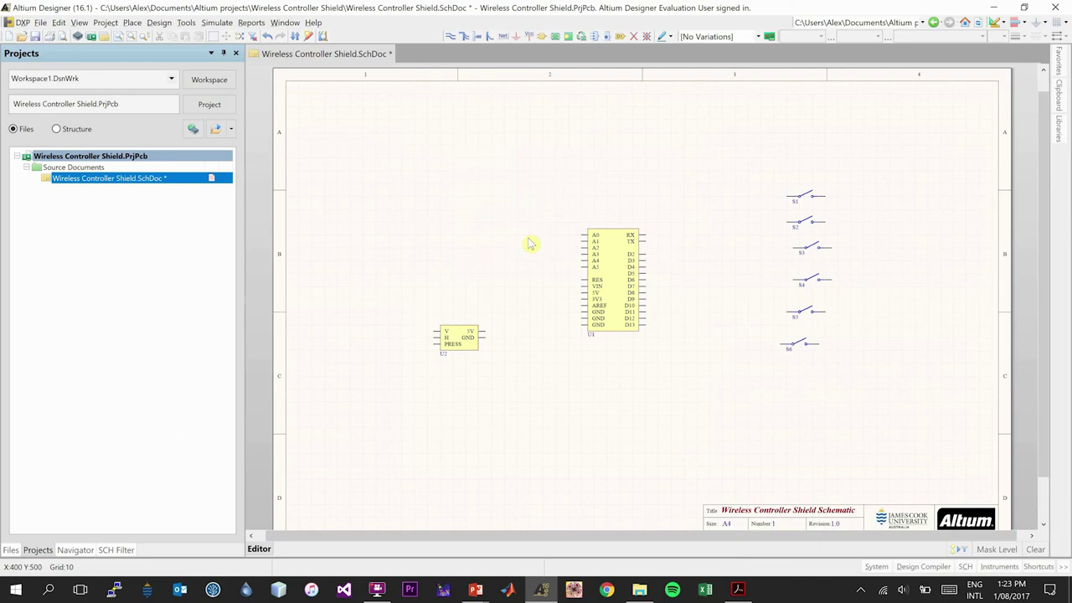
# Select the 4-pin Header 4 component in the Miscellaneous Connectors.IntLib library.
pyautogui.click(1057, 129)
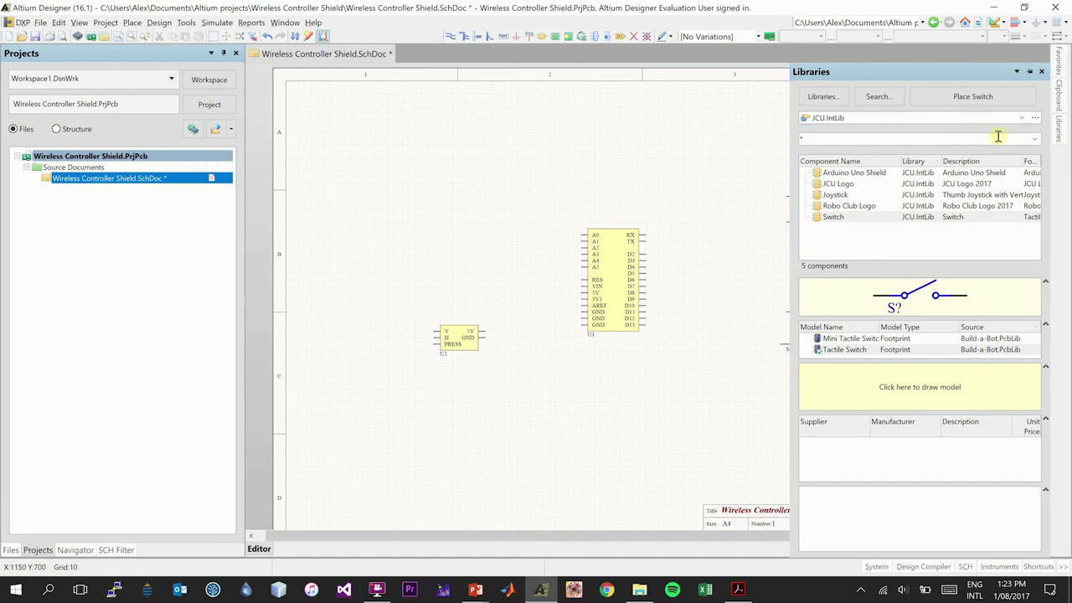
pyautogui.click(1021, 117)
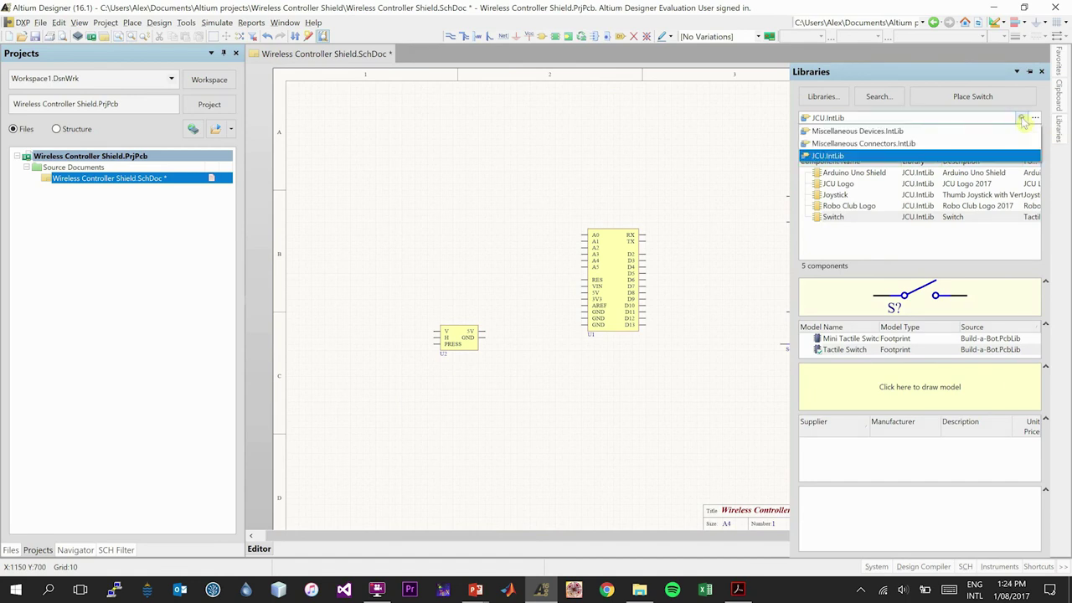
pyautogui.click(956, 144)
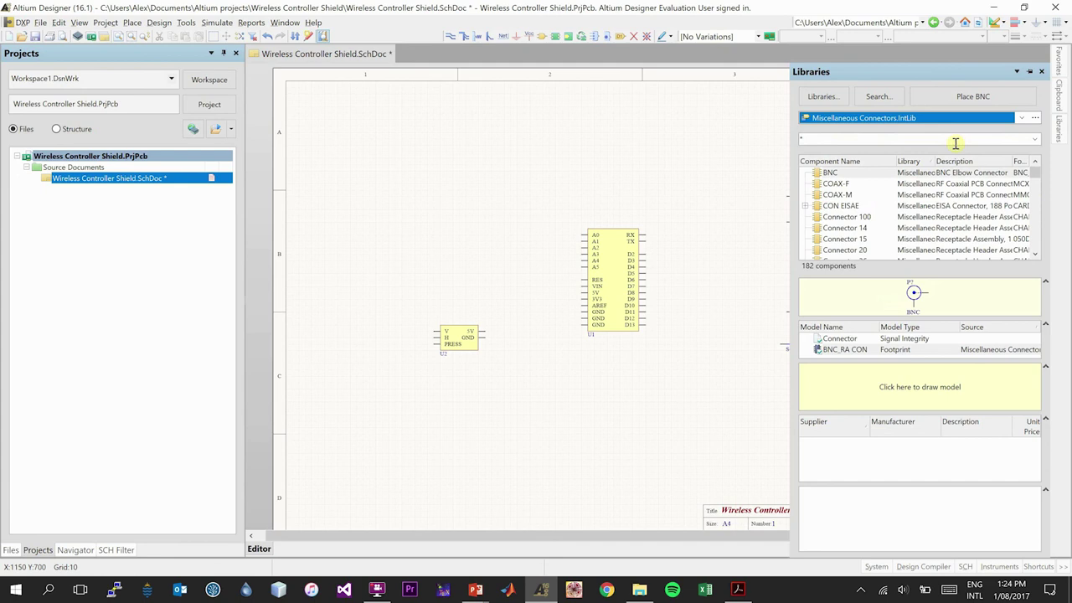
pyautogui.click(837, 194)
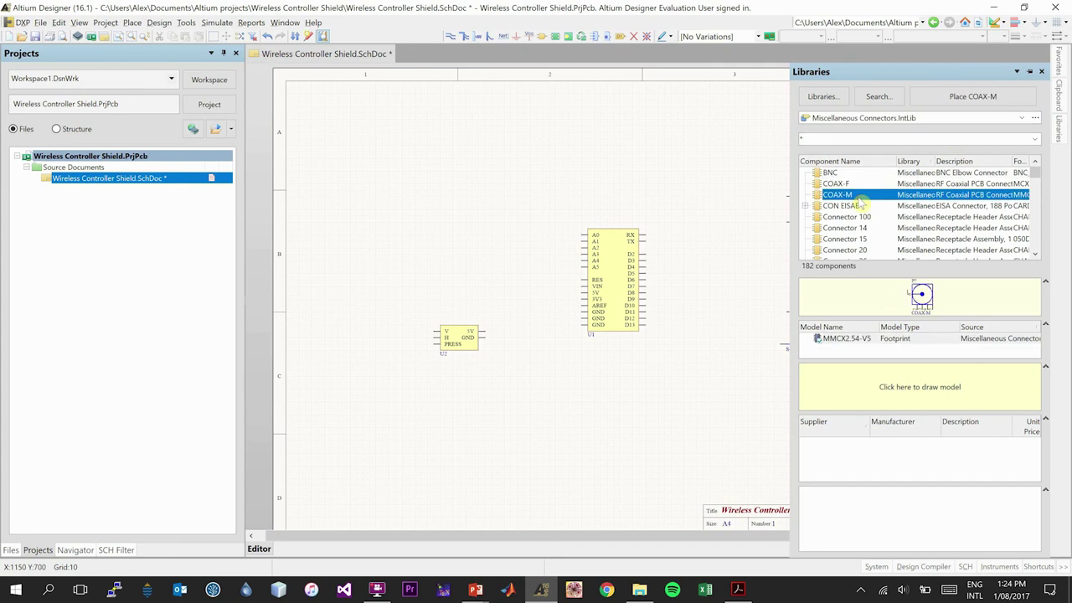
pyautogui.scroll(-5, 862, 209)
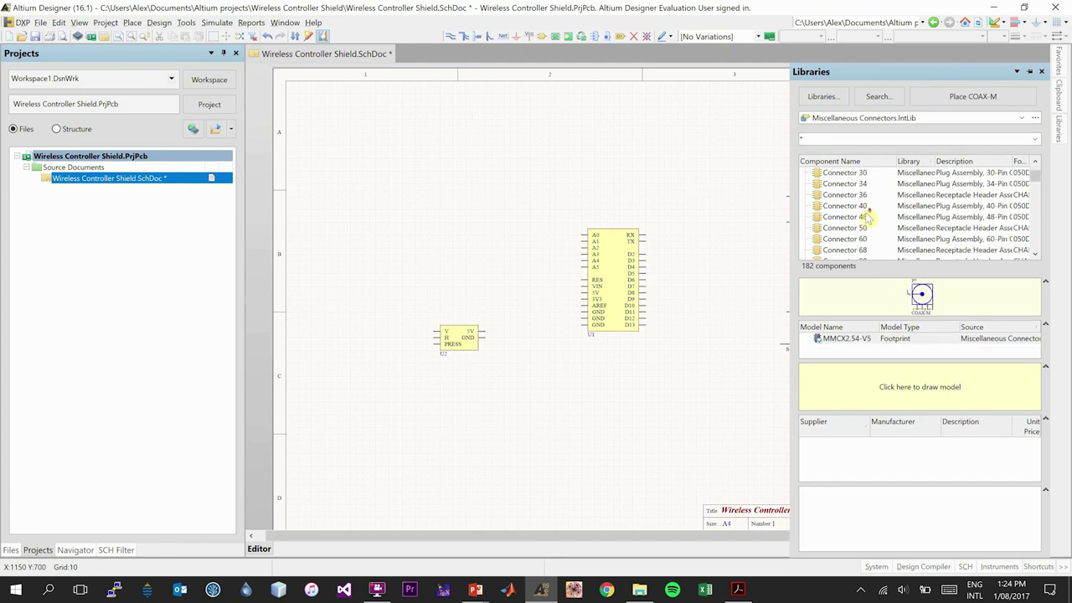
pyautogui.scroll(-15, 870, 218)
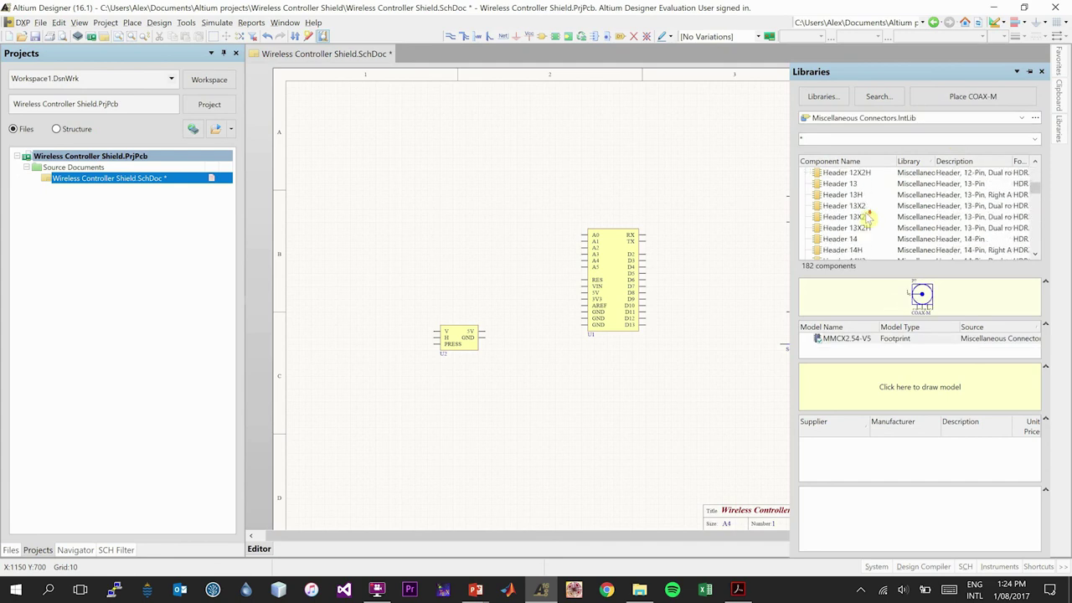
pyautogui.scroll(-10, 870, 218)
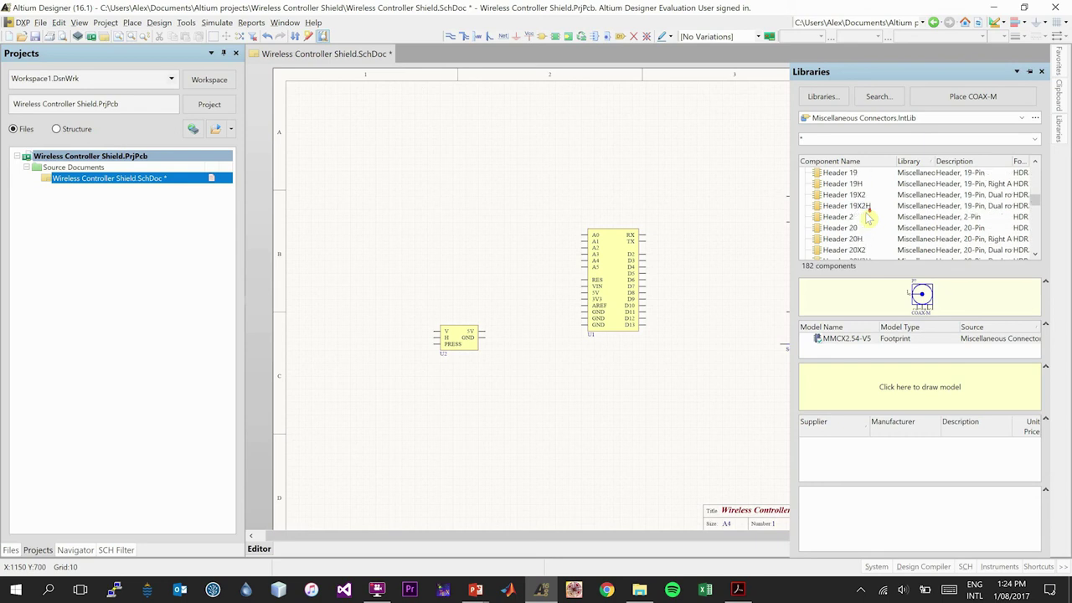
pyautogui.scroll(-6, 870, 218)
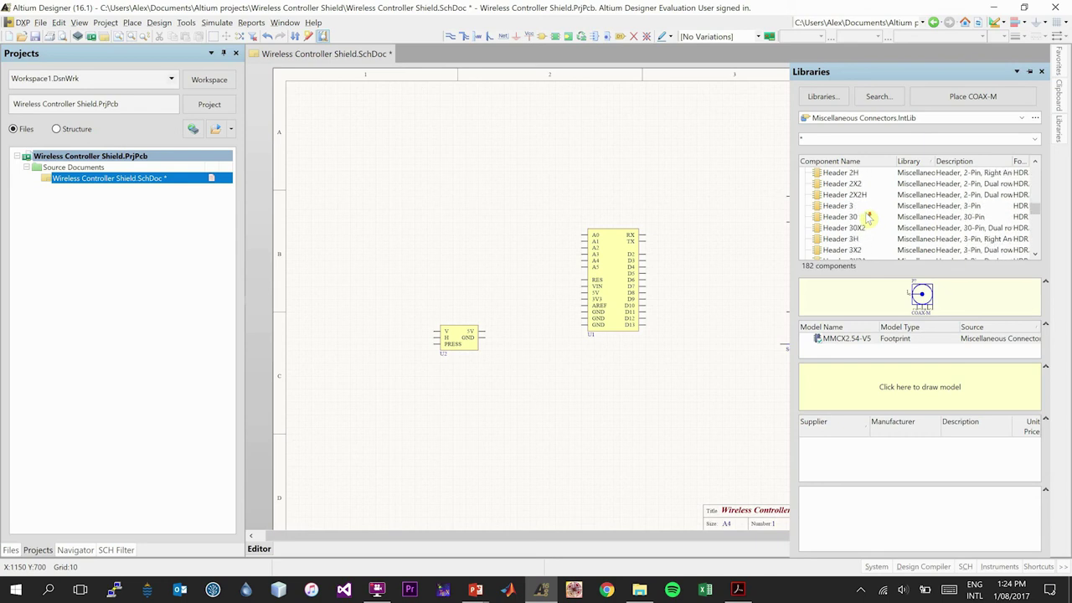
pyautogui.moveTo(850, 216)
pyautogui.mouseDown()
pyautogui.moveTo(855, 238)
pyautogui.moveTo(886, 241)
pyautogui.moveTo(867, 237)
pyautogui.moveTo(863, 220)
pyautogui.mouseUp()
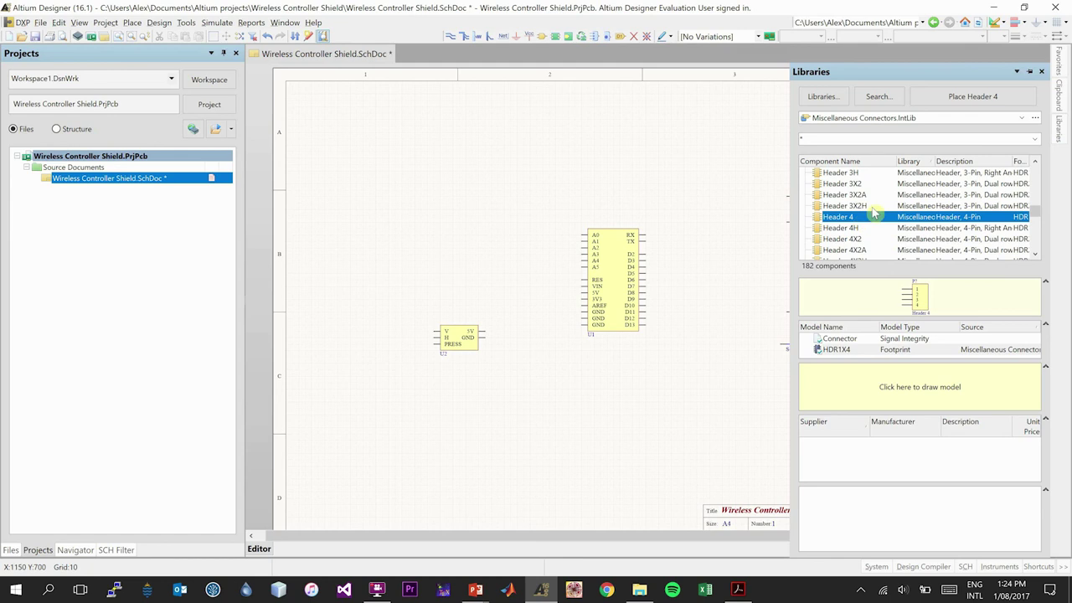
# Place one Header 4 with designator P1 above the joystick, left of the Arduino Uno Shield's upper end.
pyautogui.click(973, 98)
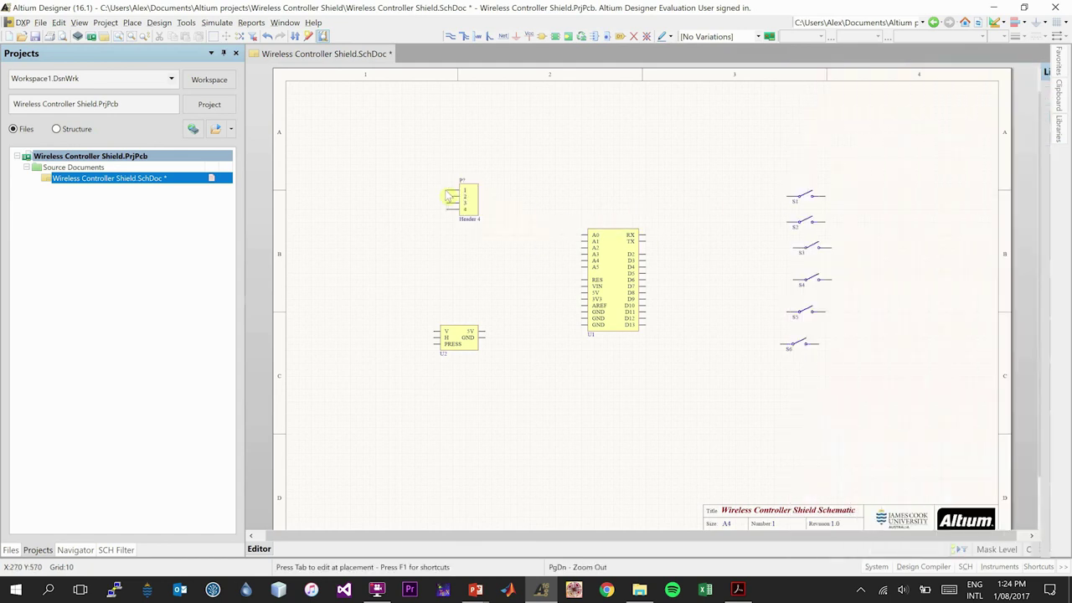
pyautogui.press('Tab')
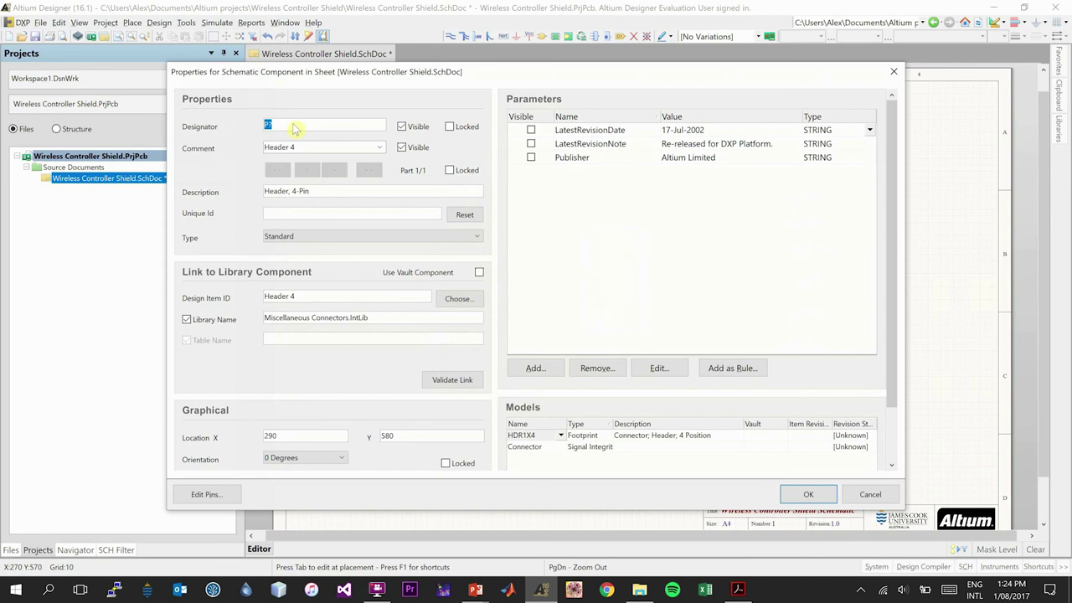
pyautogui.click(297, 123)
pyautogui.click(808, 494)
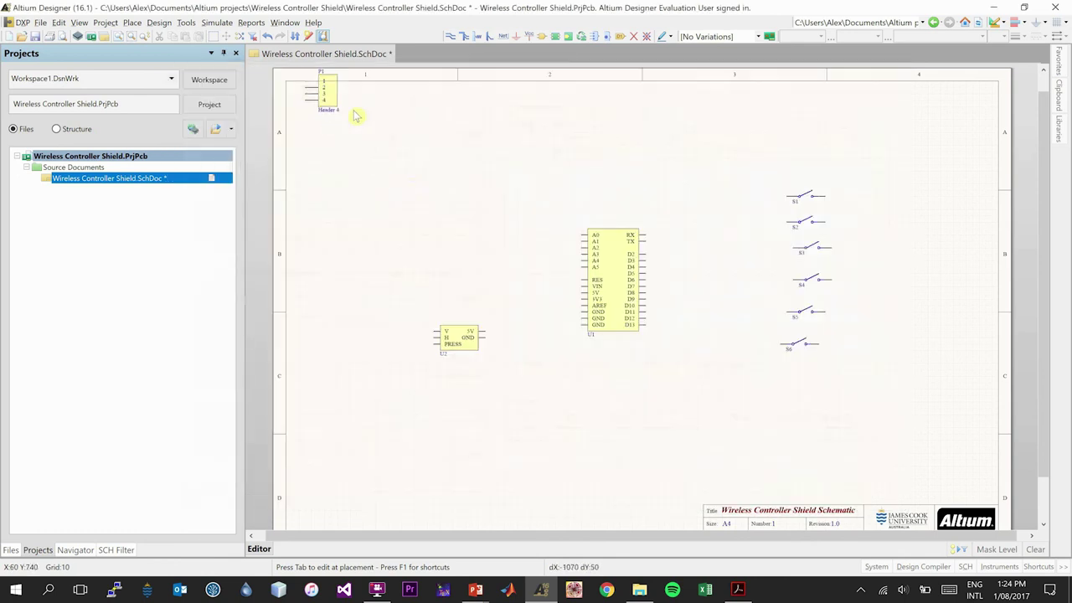
pyautogui.click(450, 184)
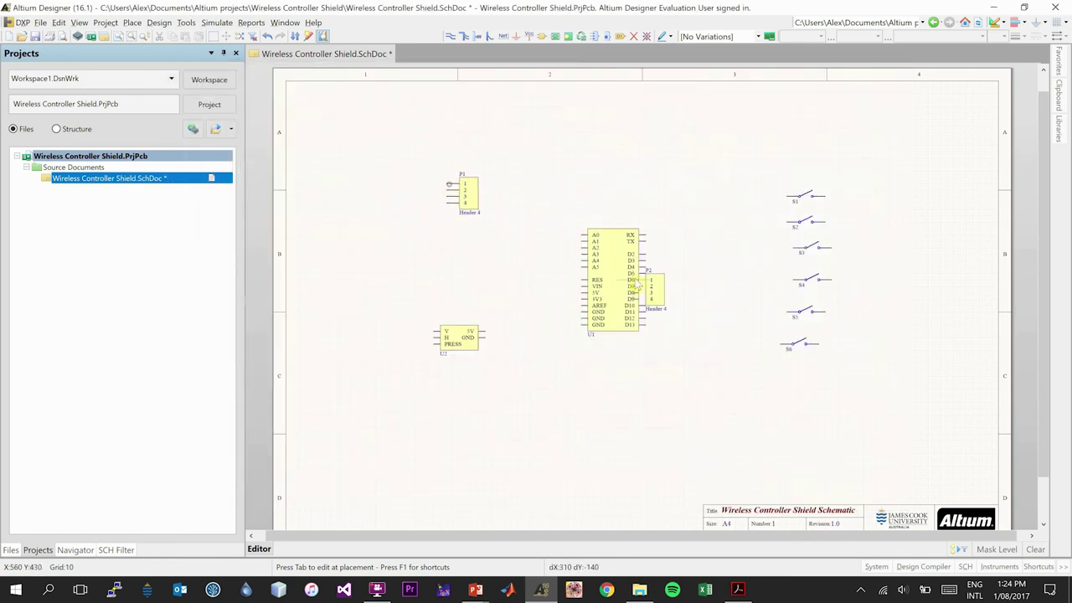
pyautogui.press('Escape')
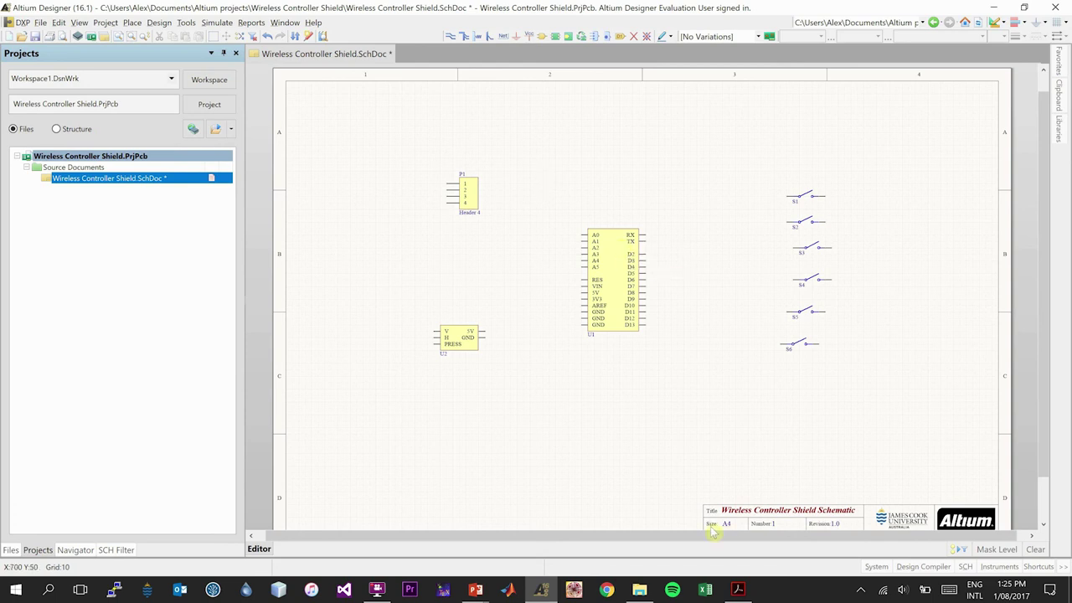
# Open PCB.pdf from the Resources folder, examine the button sizes in the board layout, and return to Altium Designer.
pyautogui.click(640, 588)
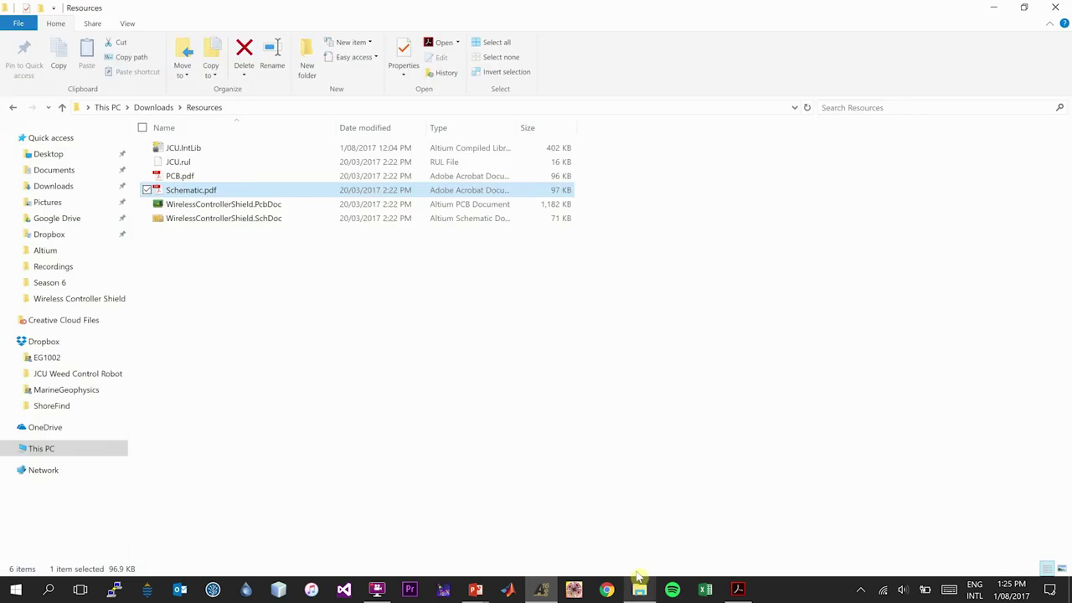
pyautogui.doubleClick(186, 174)
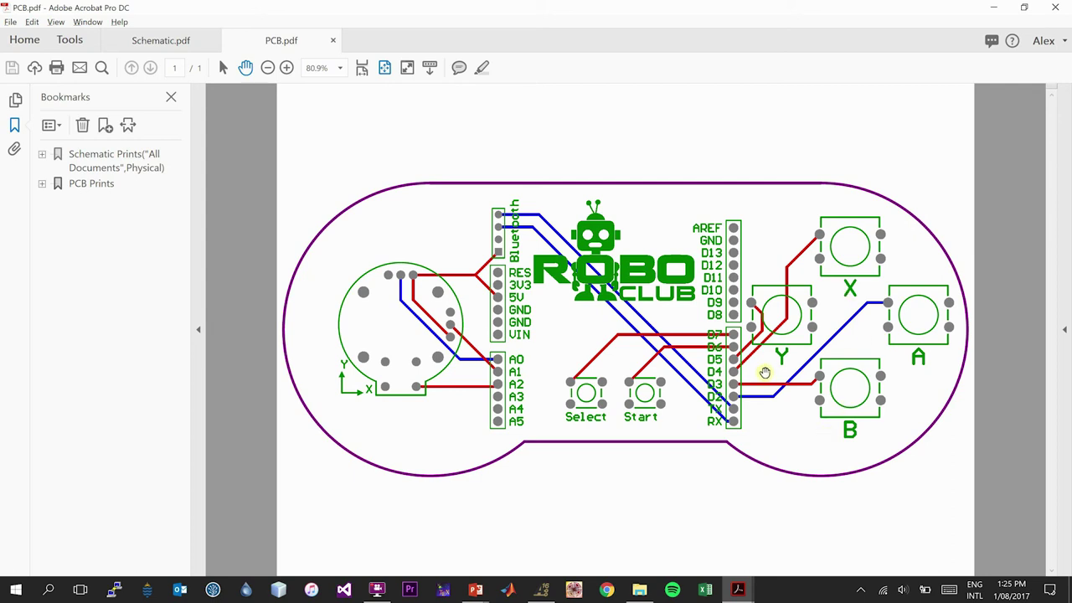
pyautogui.hotkey('alt', 'Tab')
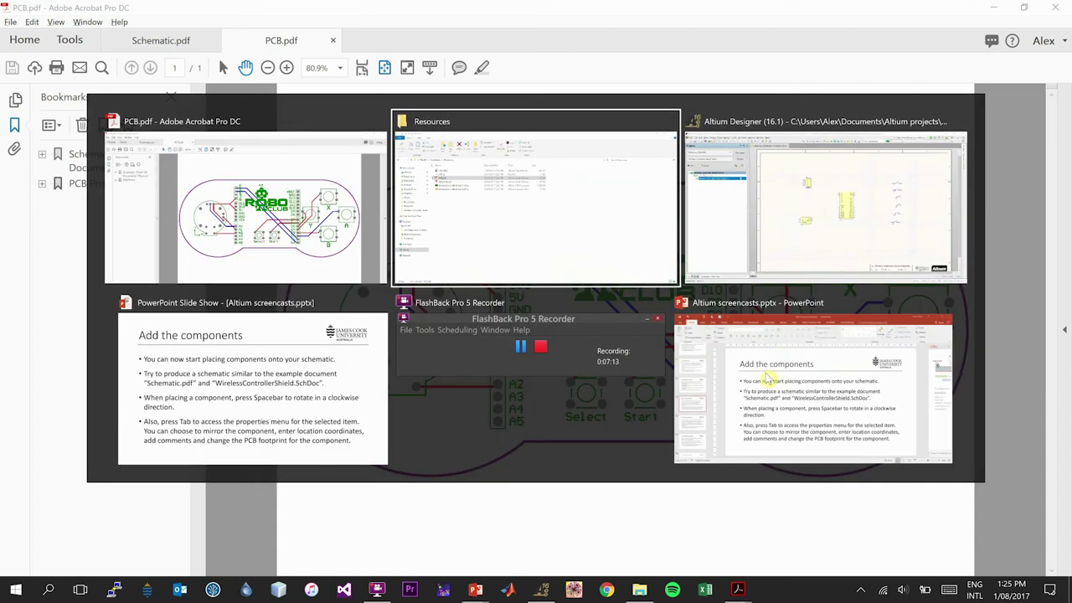
pyautogui.hotkey('alt', 'Tab')
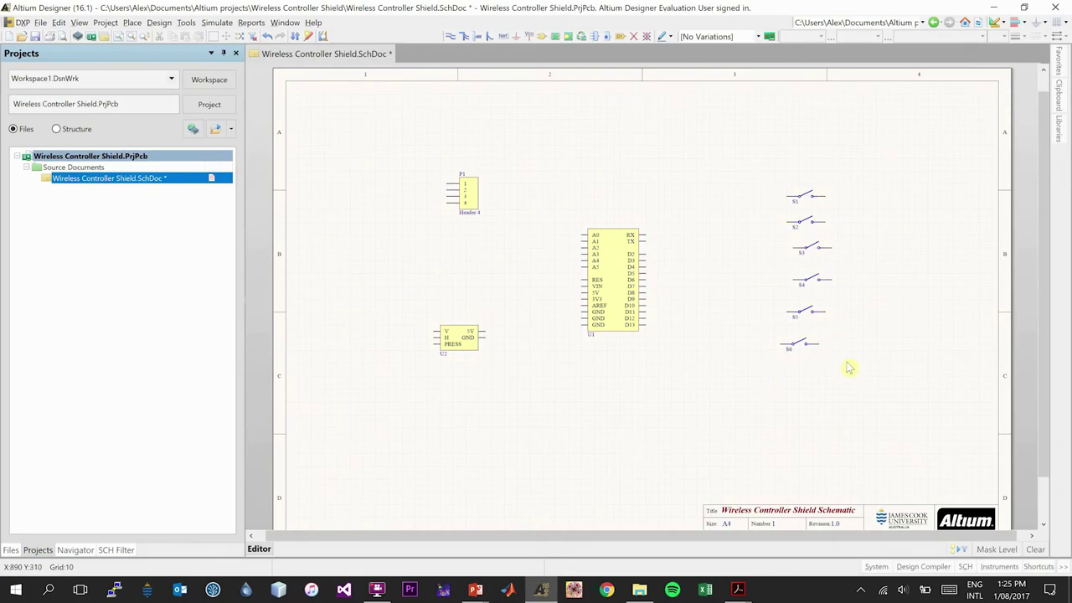
pyautogui.moveTo(853, 373); pyautogui.dragTo(756, 304)
pyautogui.click(856, 333)
pyautogui.moveTo(858, 288); pyautogui.dragTo(756, 162)
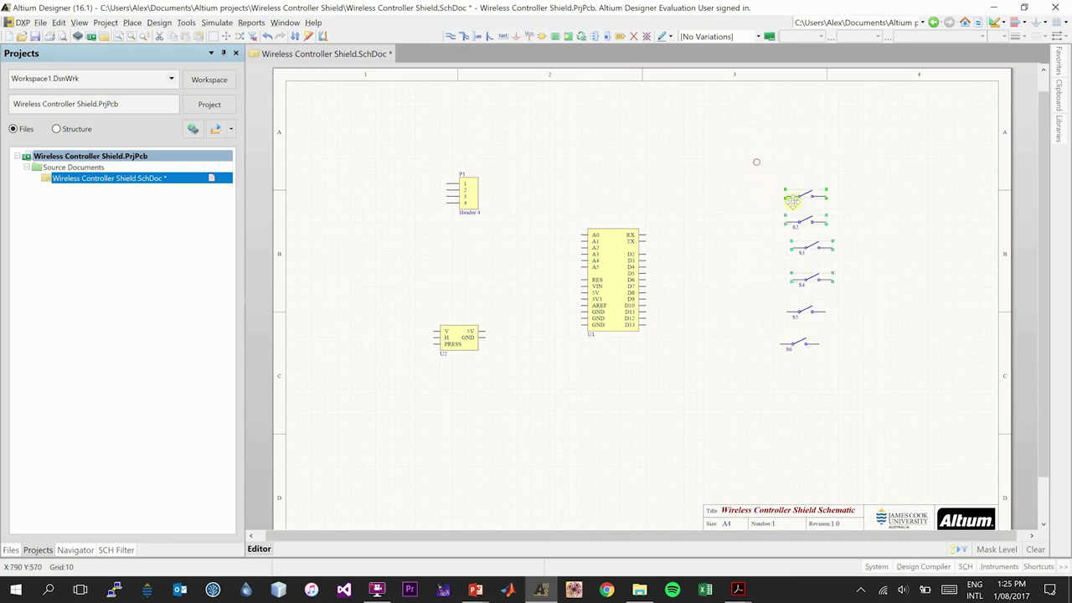
pyautogui.click(859, 236)
# Change the footprint model of switch S6 to Mini Tactile Switch.
pyautogui.doubleClick(802, 346)
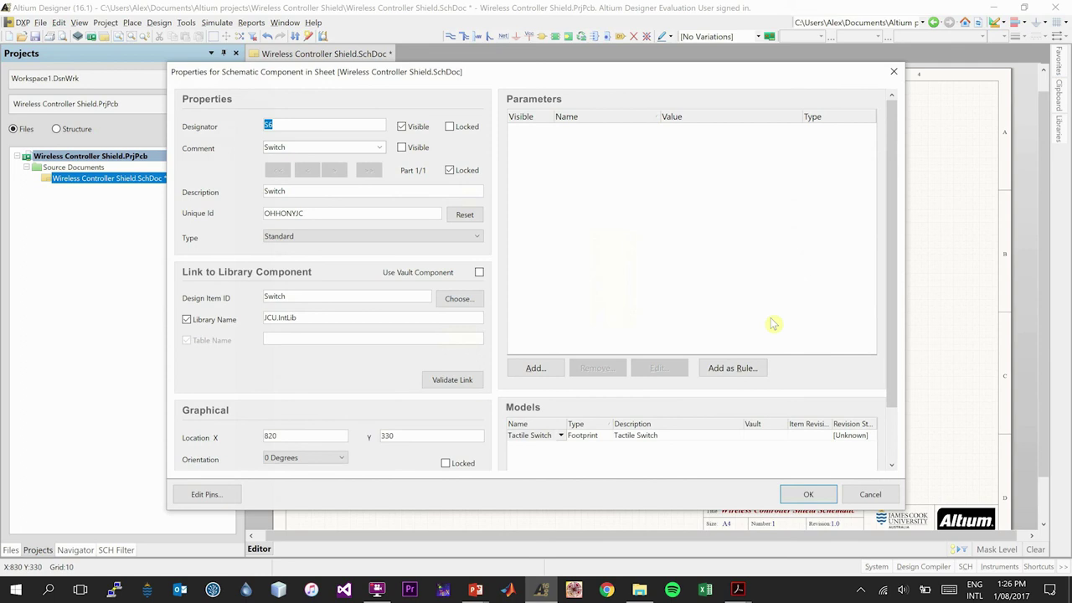
pyautogui.click(561, 436)
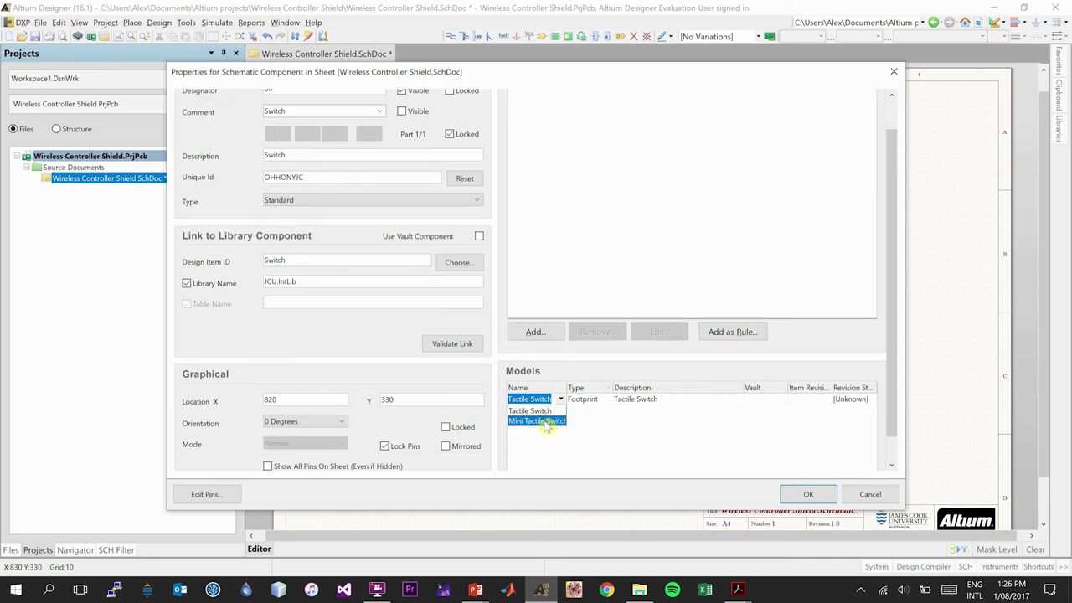
pyautogui.click(545, 414)
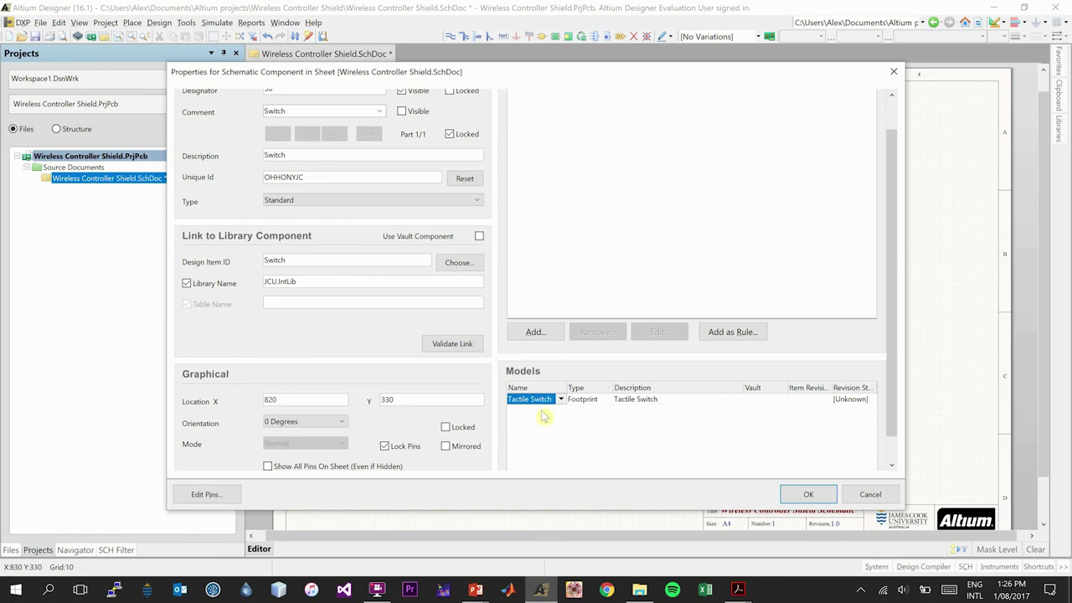
pyautogui.click(562, 401)
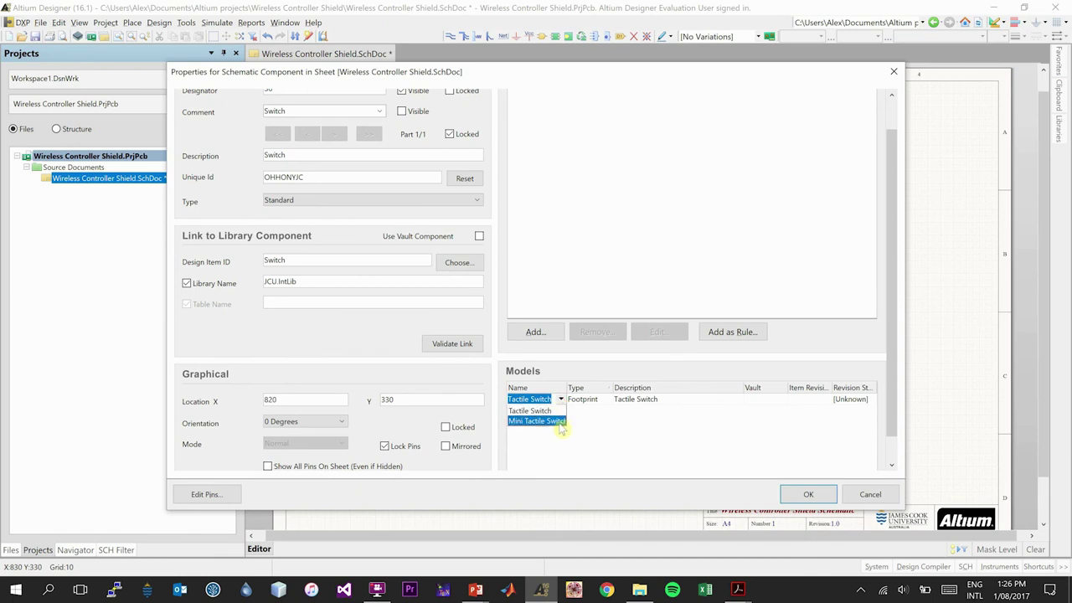
pyautogui.click(554, 421)
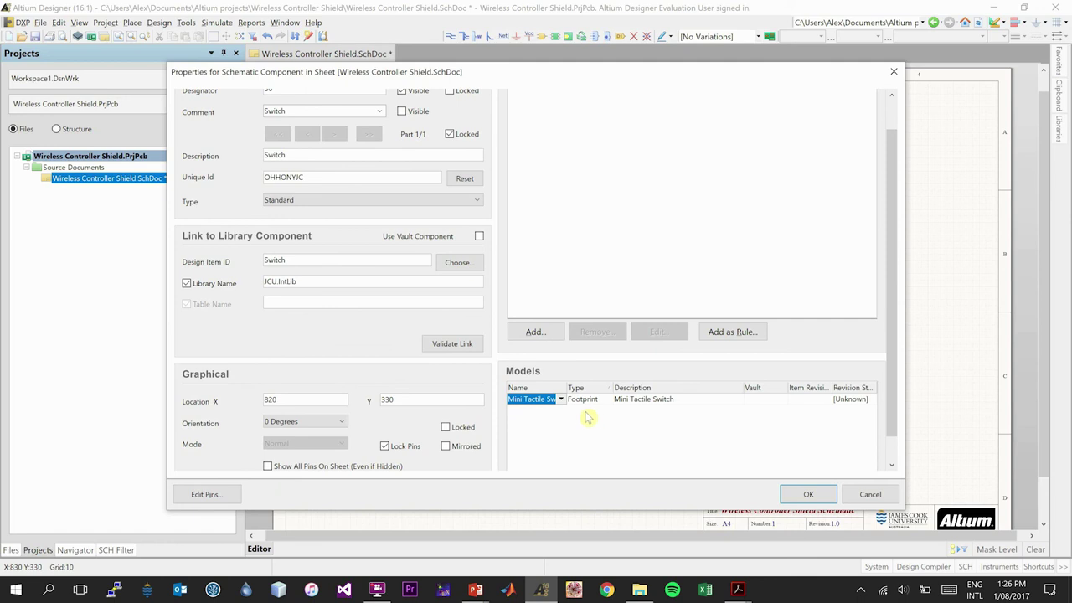
pyautogui.click(561, 401)
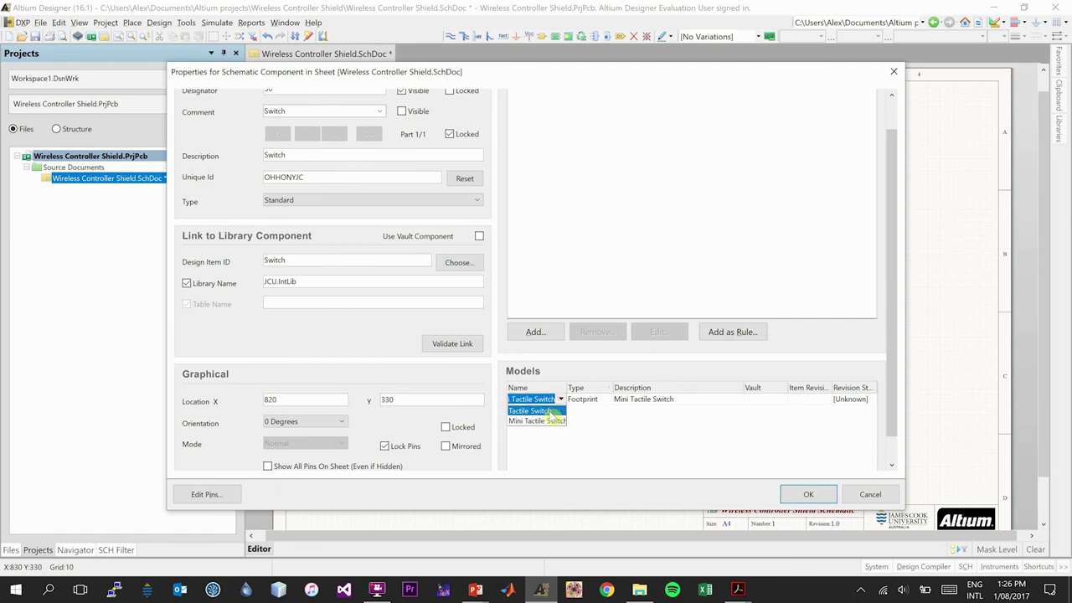
pyautogui.click(551, 422)
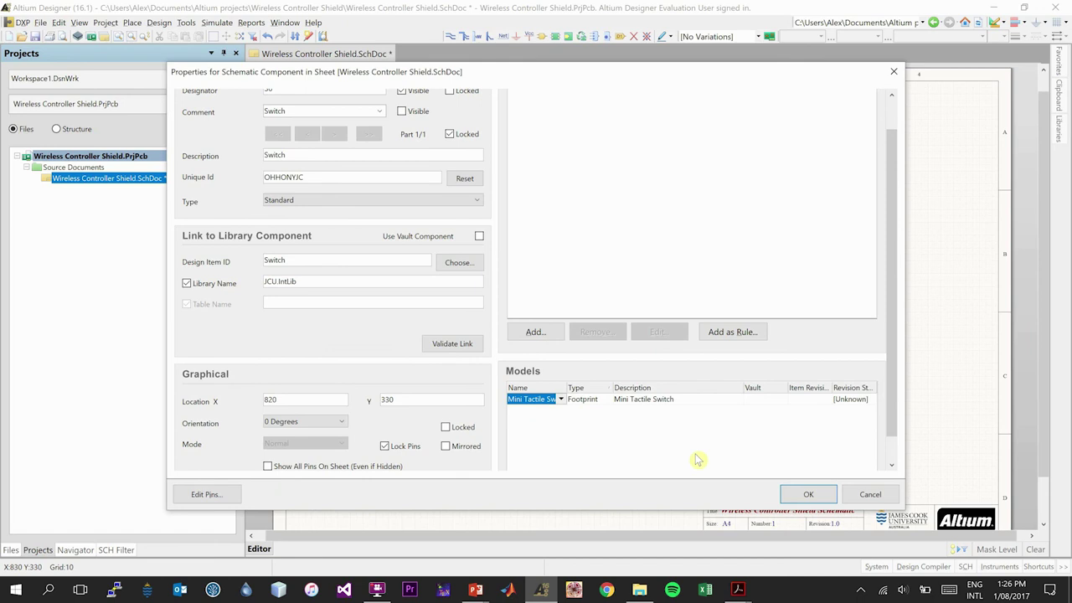
pyautogui.click(814, 495)
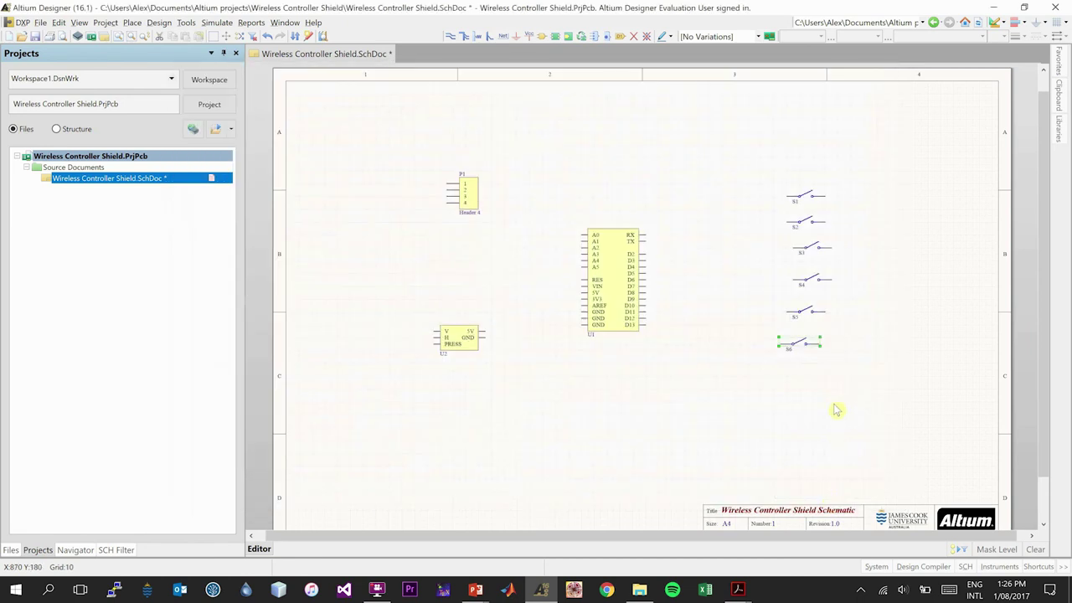
# Change the footprint model of switch S5 to Mini Tactile Switch.
pyautogui.click(809, 312)
pyautogui.doubleClick(808, 311)
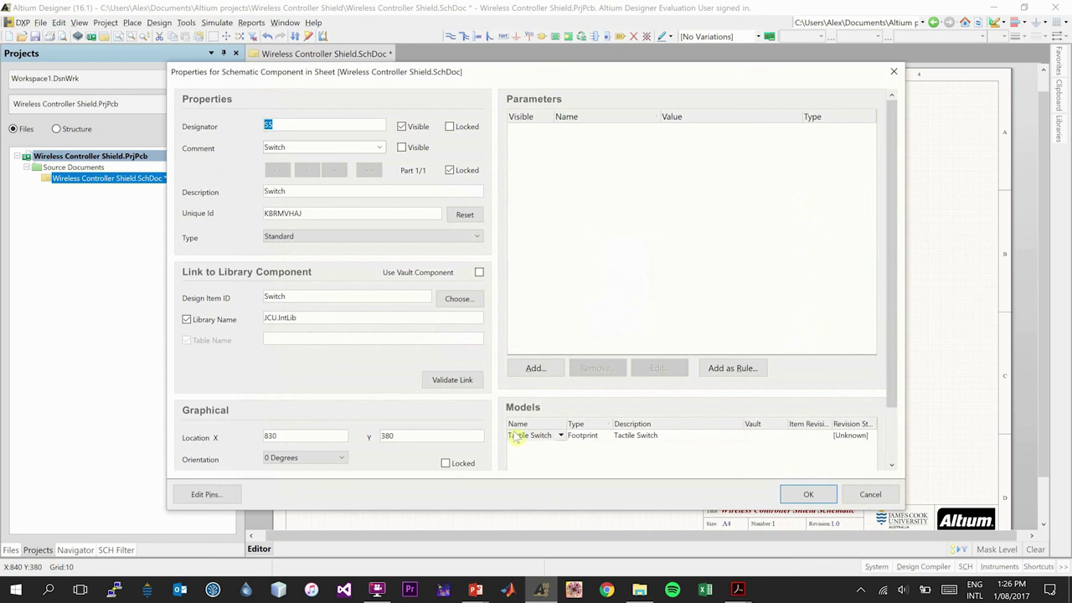
pyautogui.click(536, 436)
pyautogui.click(561, 436)
pyautogui.click(554, 421)
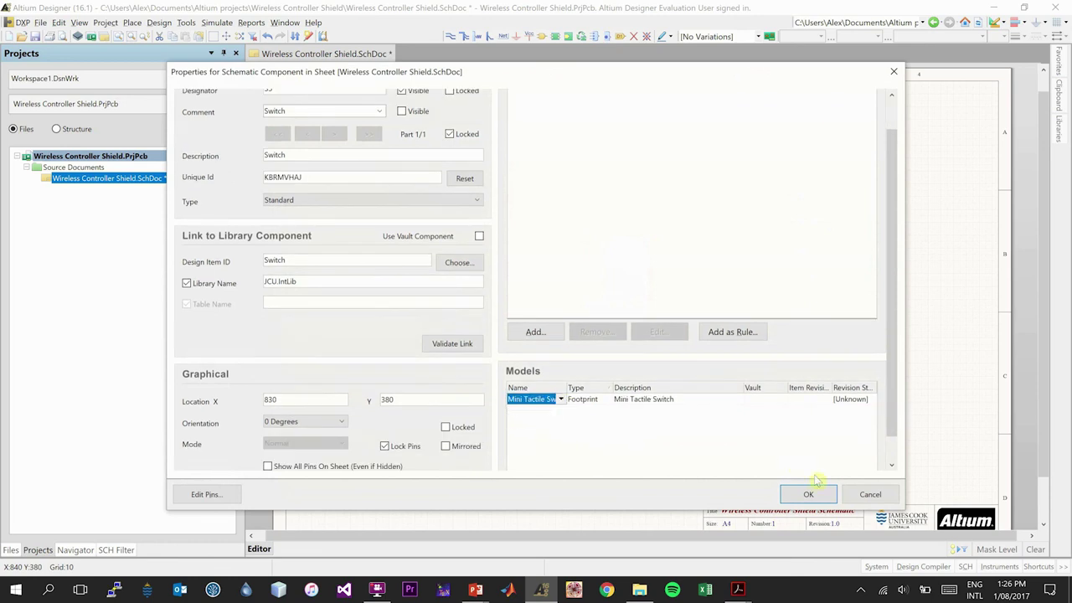
pyautogui.click(809, 495)
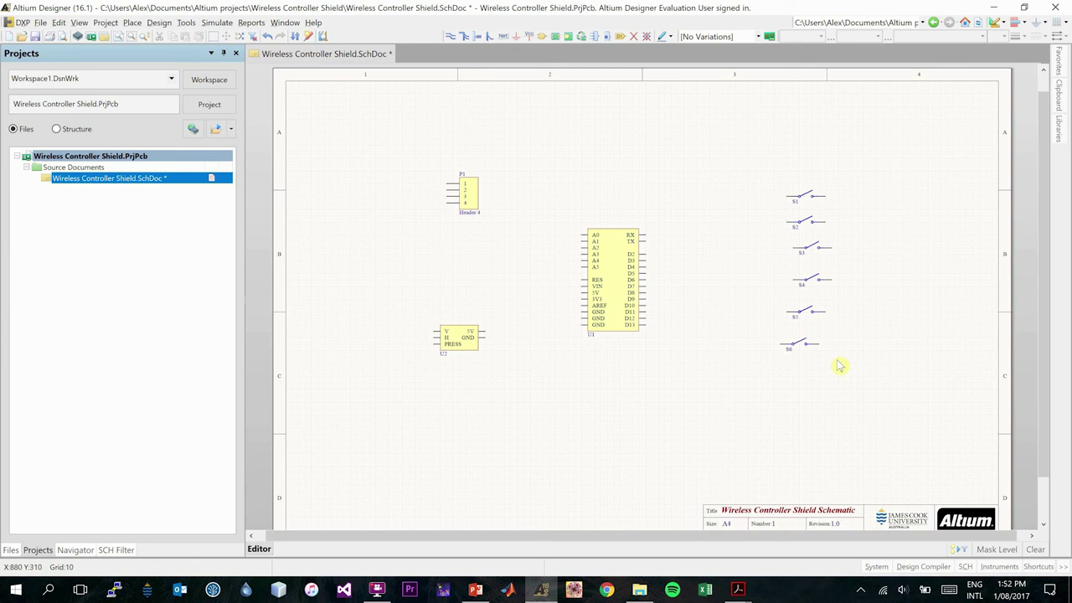
# Switch to Altium screencasts.pptx in PowerPoint and read the "Make the connections" slide in full-screen view.
pyautogui.hotkey('alt', 'Tab')
pyautogui.hotkey('alt', 'Tab')
pyautogui.hotkey('alt', 'Tab')
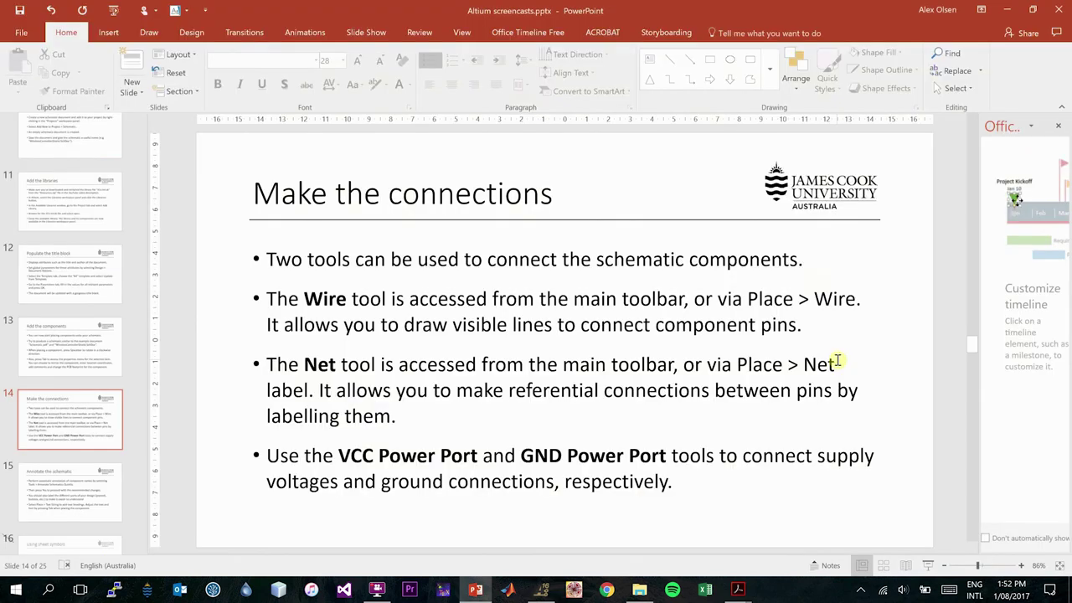
pyautogui.hotkey('shift', 'F5')
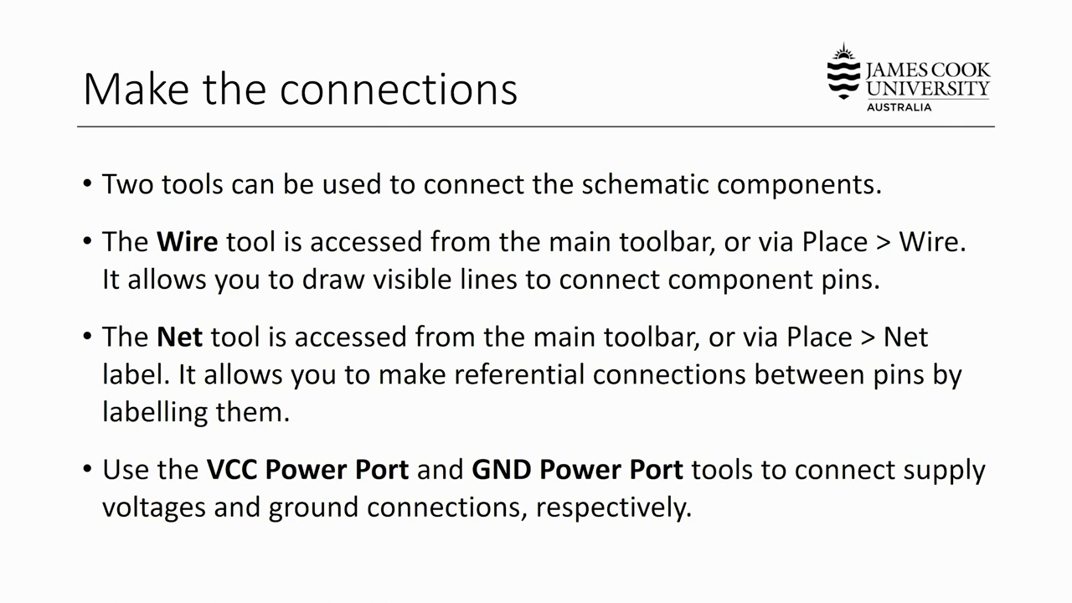
# Switch to the reference Schematic.pdf in Adobe Acrobat and examine its wires, net labels and power ports up close.
pyautogui.hotkey('alt', 'Tab')
pyautogui.hotkey('alt', 'Tab')
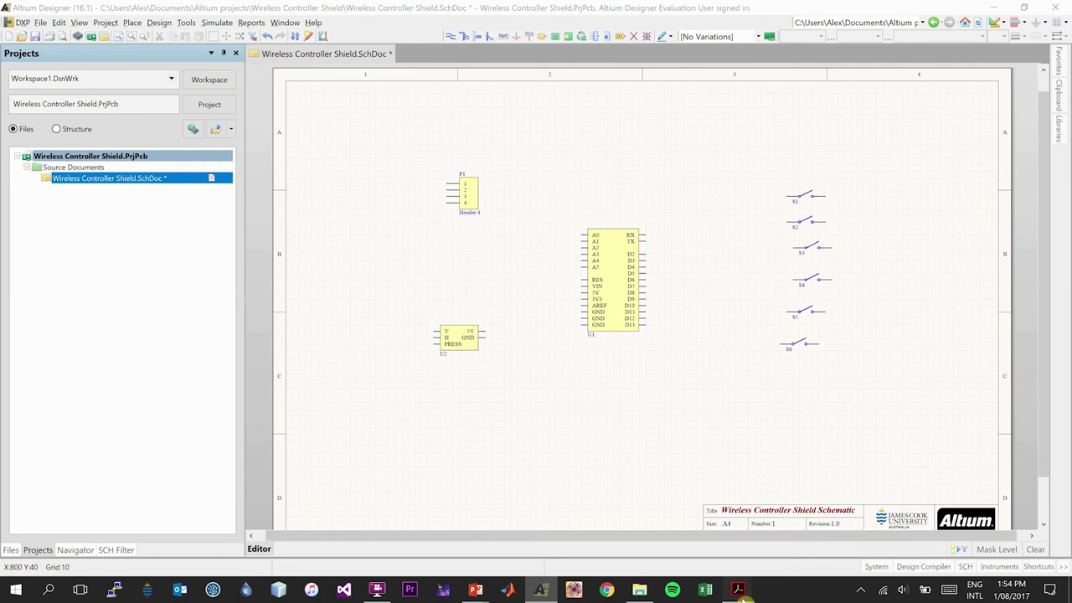
pyautogui.moveTo(738, 589)
pyautogui.click(689, 568)
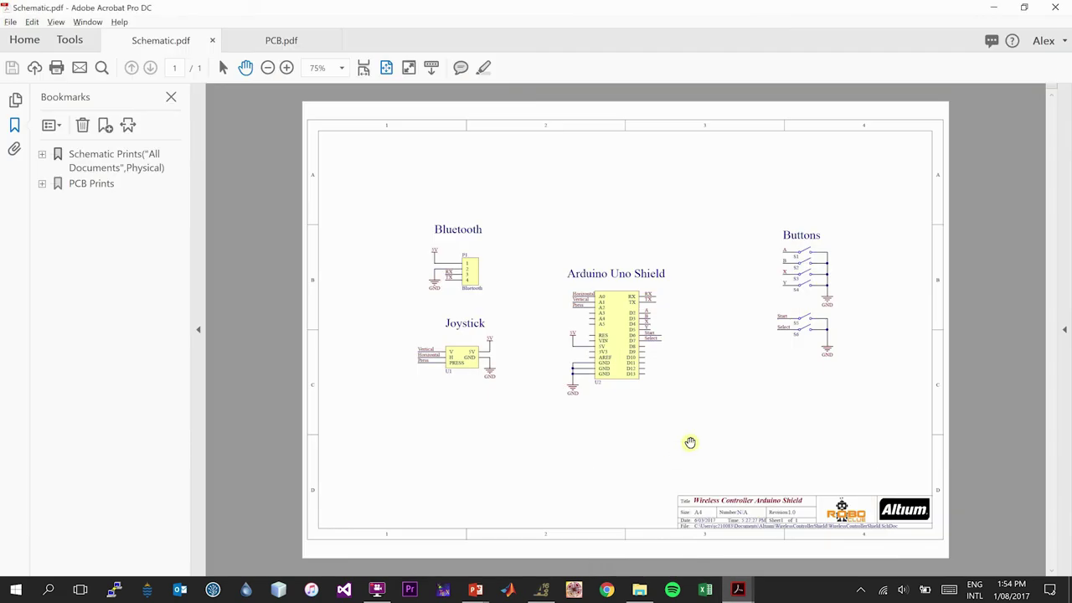
pyautogui.keyDown('ctrl'); pyautogui.scroll(3, 695, 432); pyautogui.keyUp('ctrl')
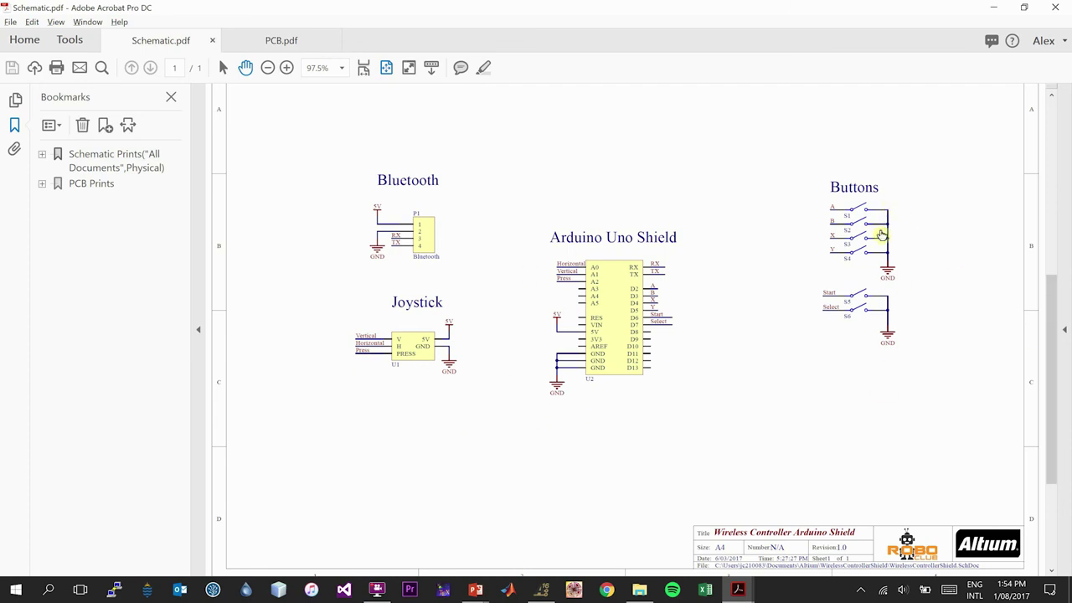
# Switch to Altium Designer and place three power ports with net name 5V beside header P1, U2 and U1.
pyautogui.click(543, 590)
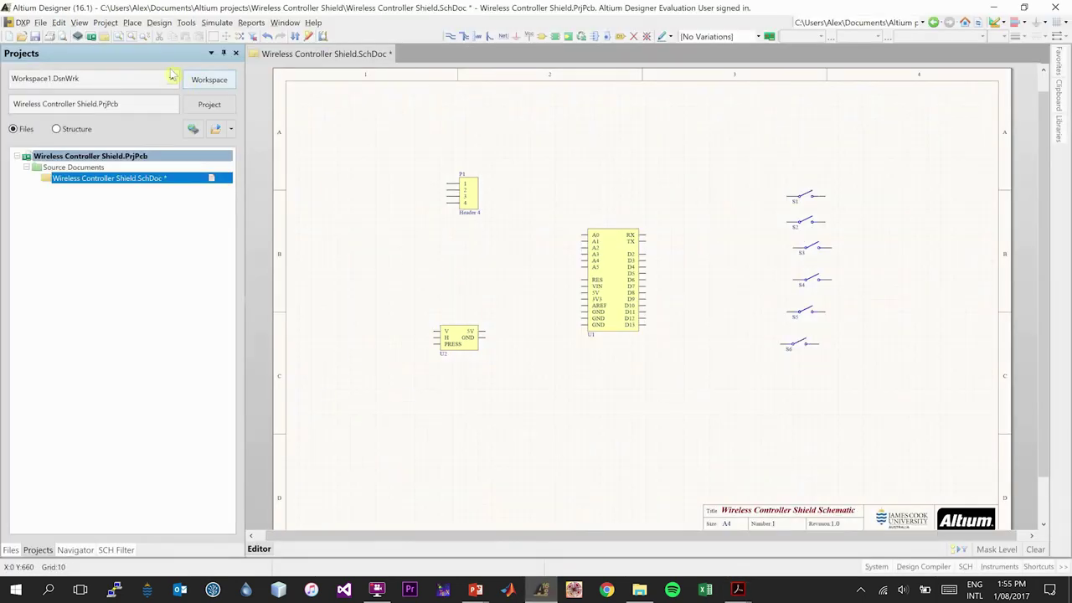
pyautogui.click(132, 23)
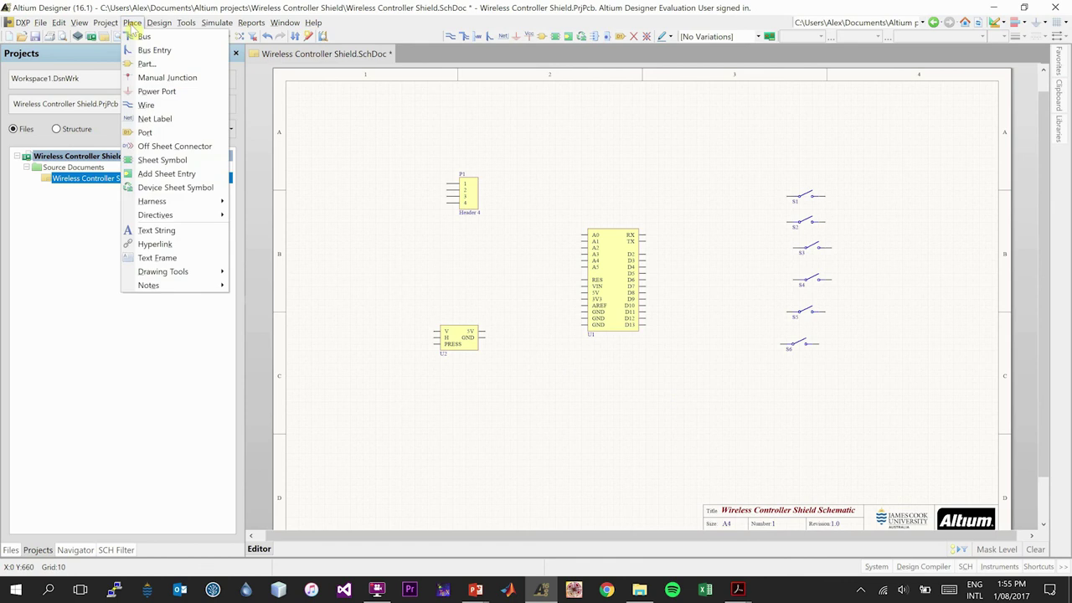
pyautogui.click(132, 23)
pyautogui.click(133, 23)
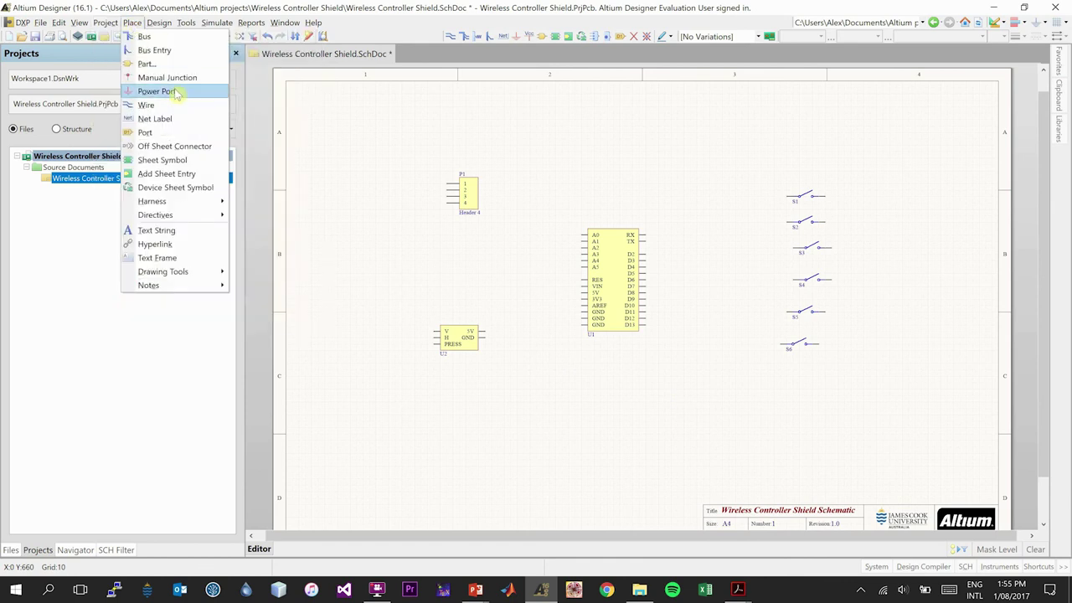
pyautogui.click(174, 91)
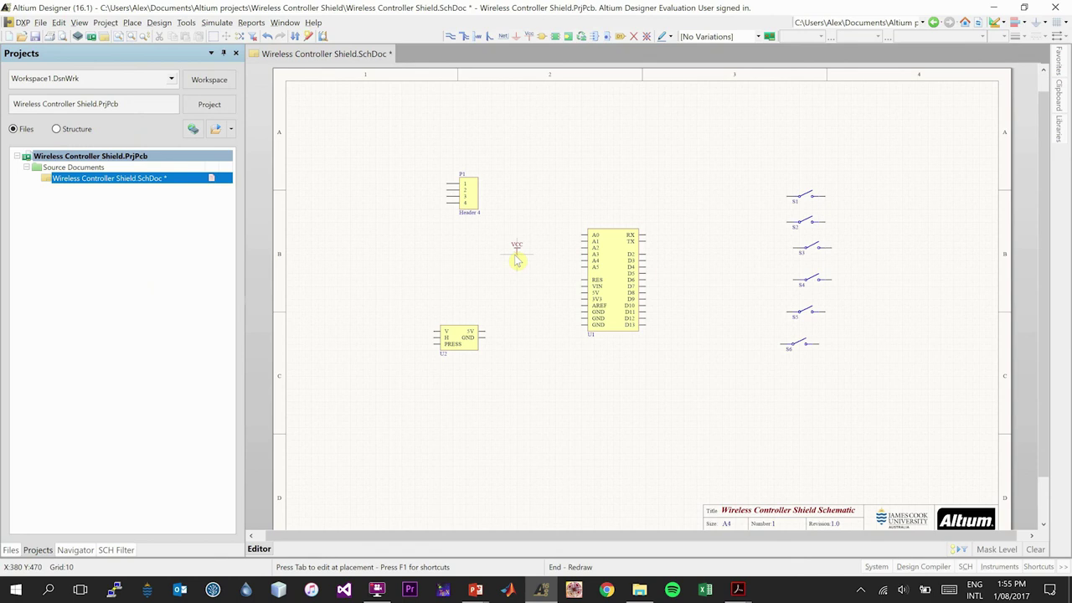
pyautogui.press('Tab')
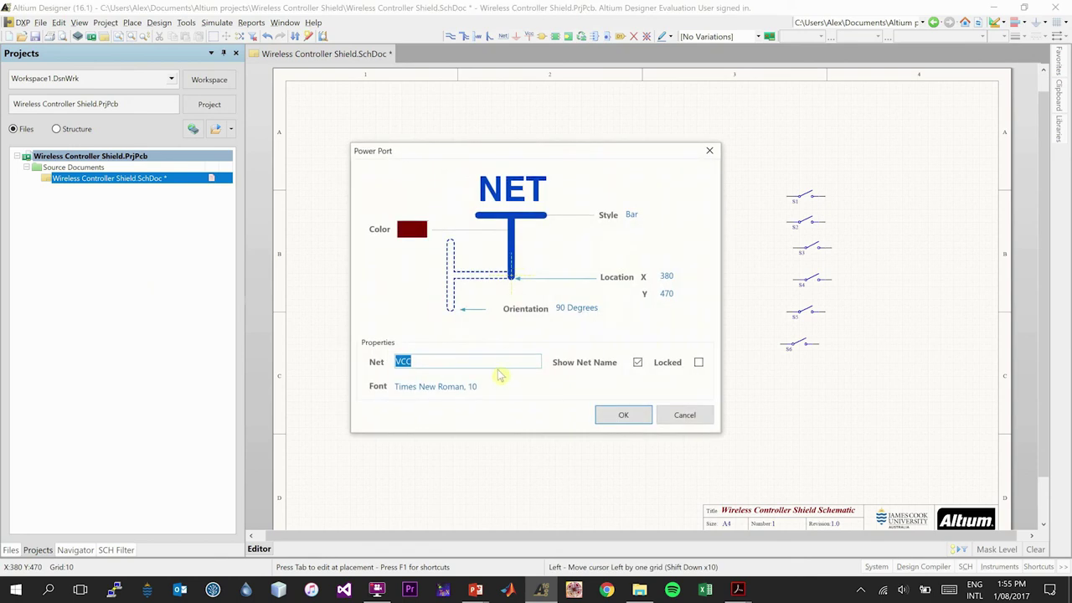
pyautogui.write('5V')
pyautogui.click(625, 415)
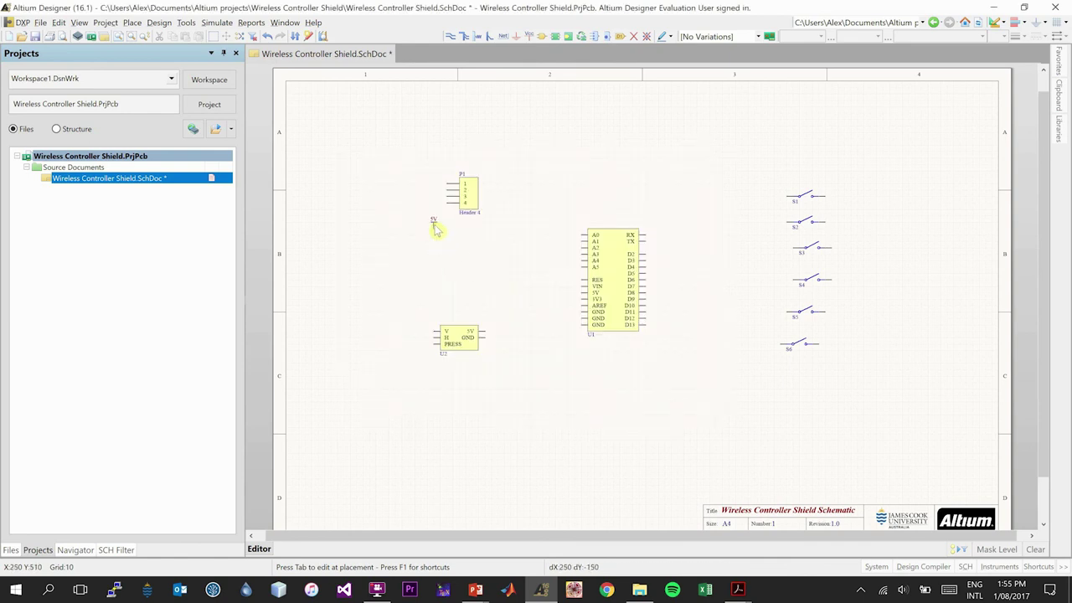
pyautogui.click(427, 176)
pyautogui.click(497, 320)
pyautogui.click(556, 286)
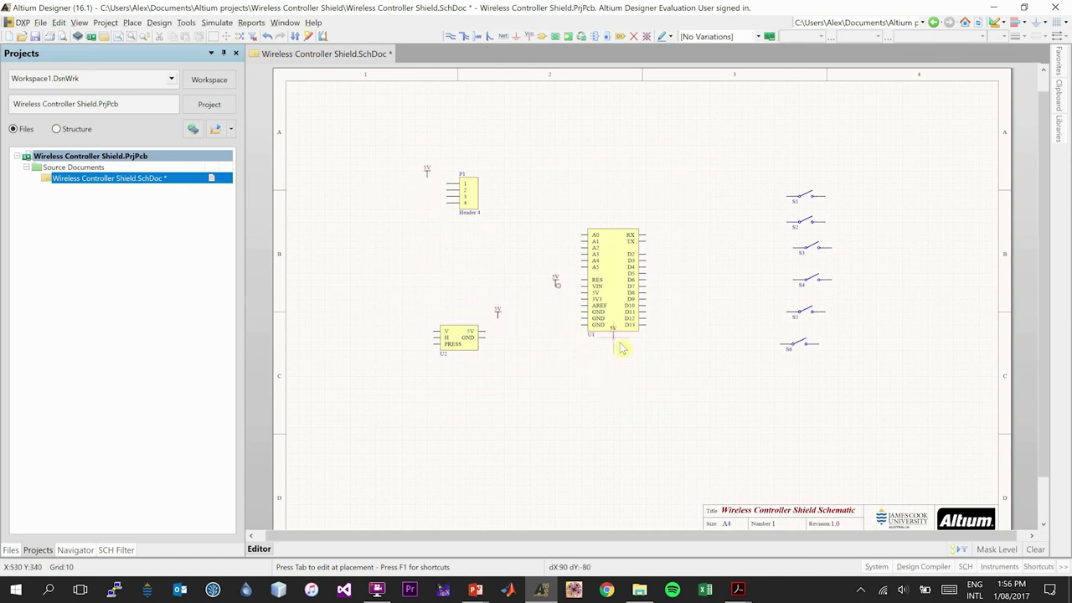
pyautogui.rightClick(551, 392)
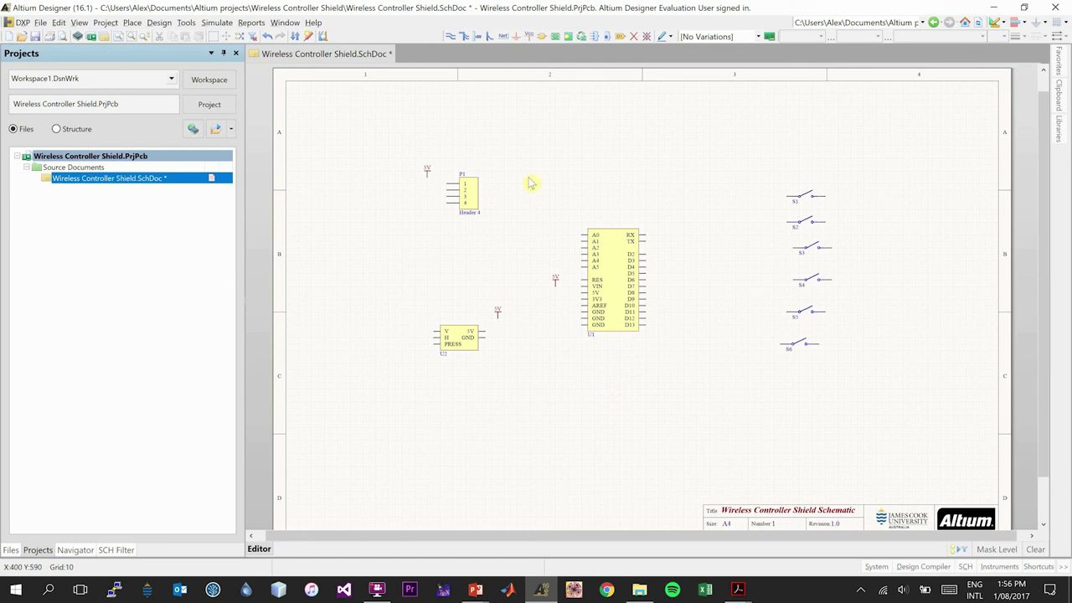
# Place five GND power ports: one each beside header P1, U2, U1, switch S2 and switch S6.
pyautogui.click(516, 40)
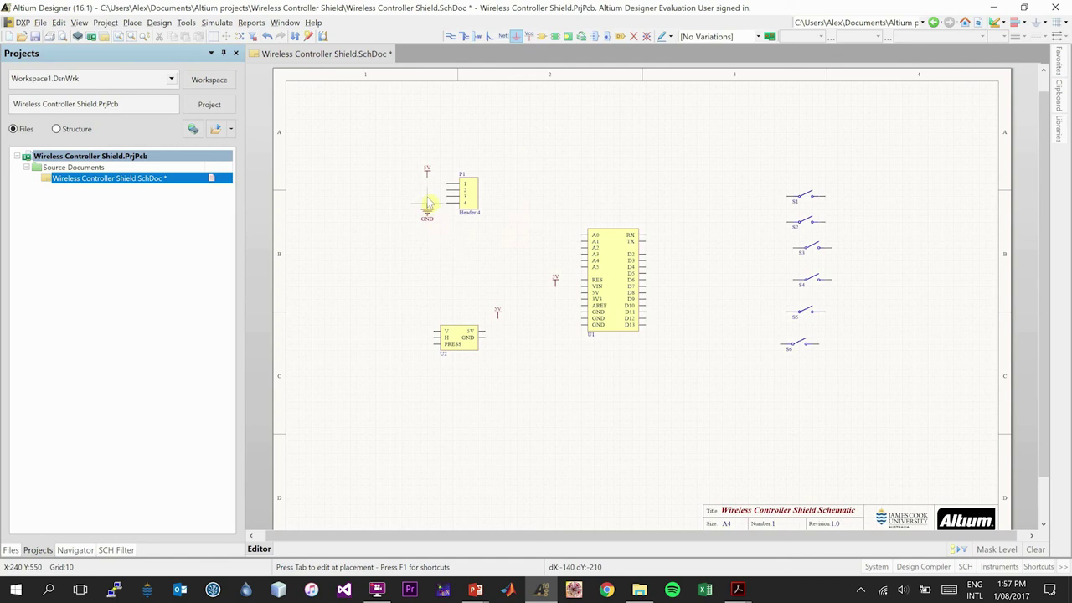
pyautogui.press('End')
pyautogui.click(427, 202)
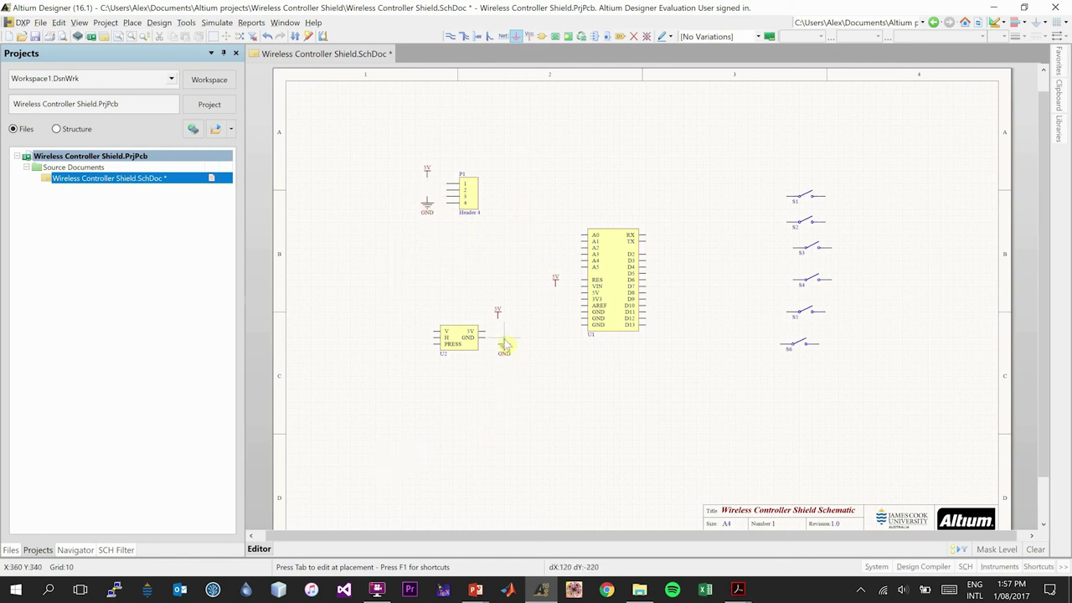
pyautogui.click(498, 352)
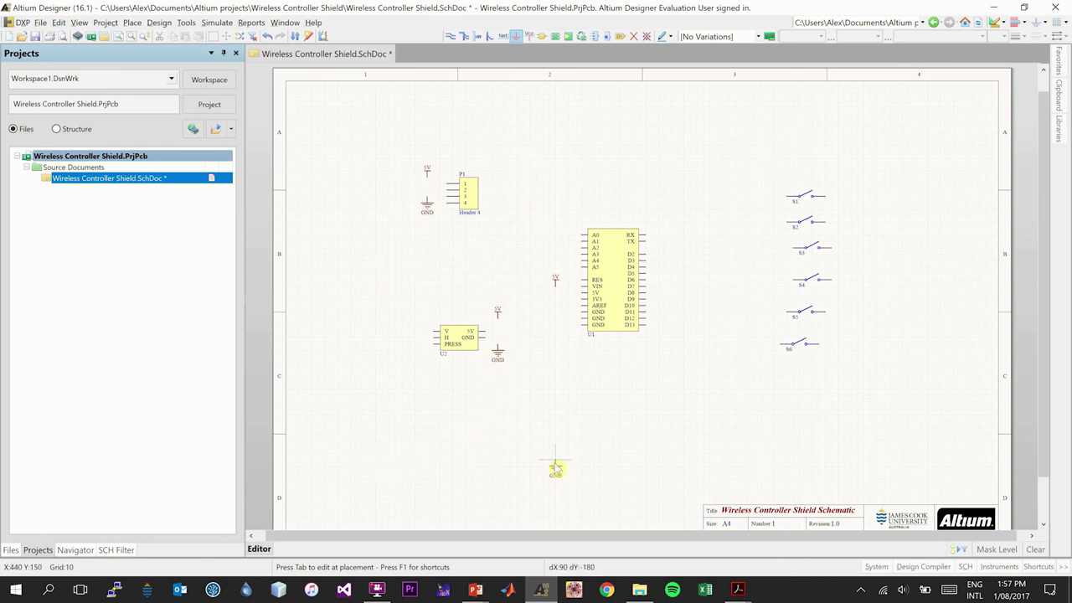
pyautogui.click(554, 339)
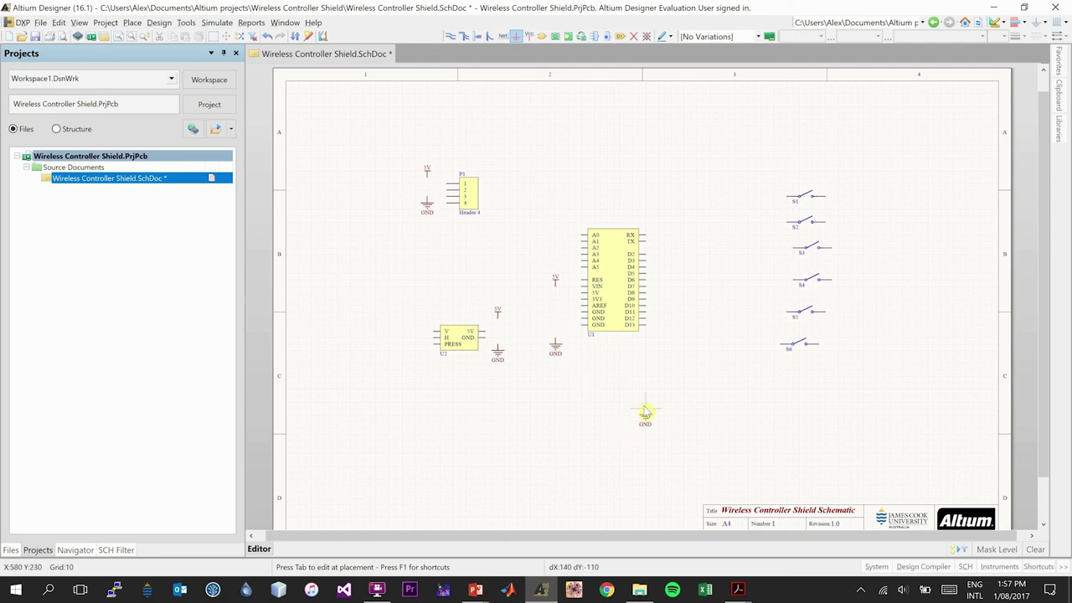
pyautogui.click(837, 365)
pyautogui.click(850, 228)
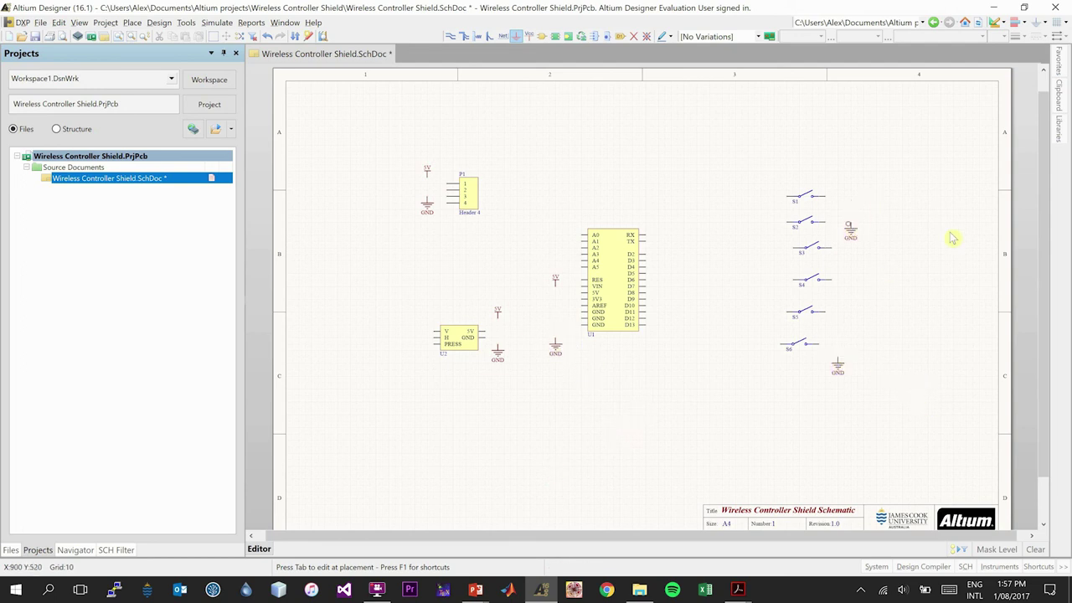
pyautogui.press('Escape')
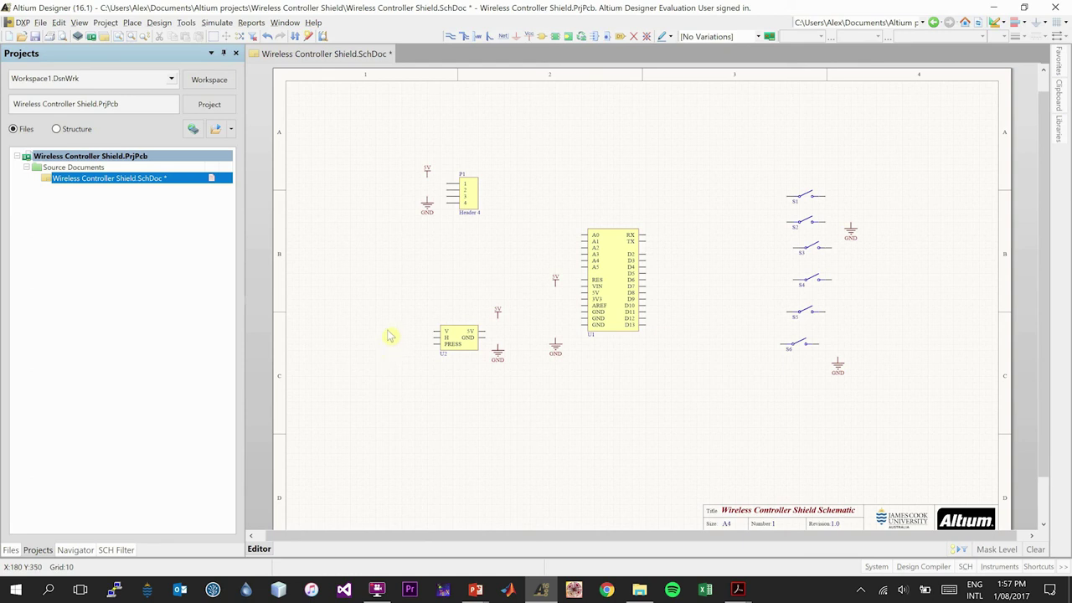
# Wire the 5V power port to pin 1 of header P1 with a single right-angle bend.
pyautogui.click(132, 22)
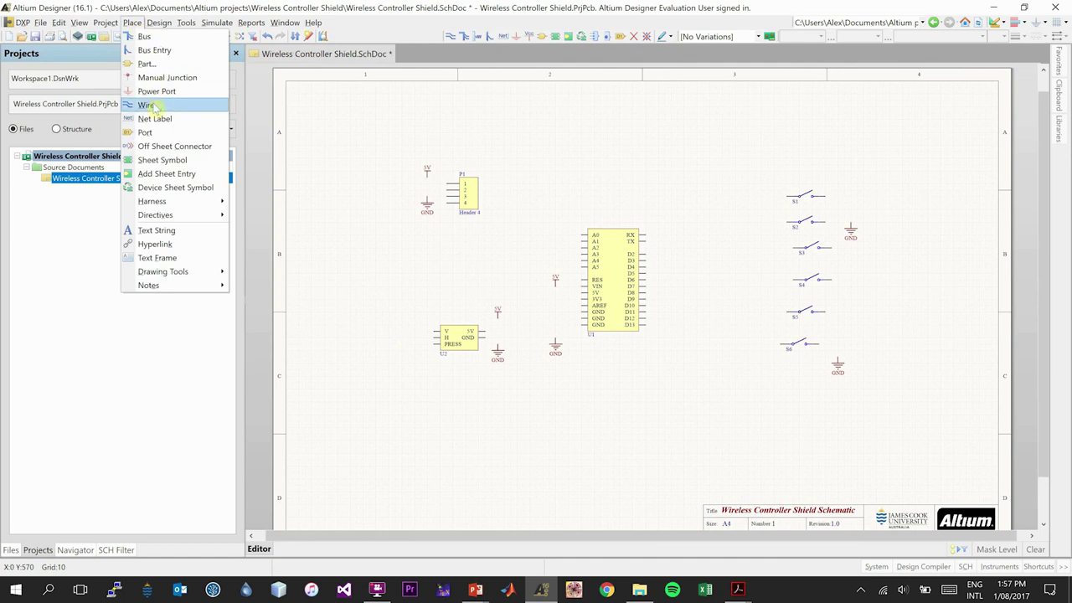
pyautogui.click(147, 105)
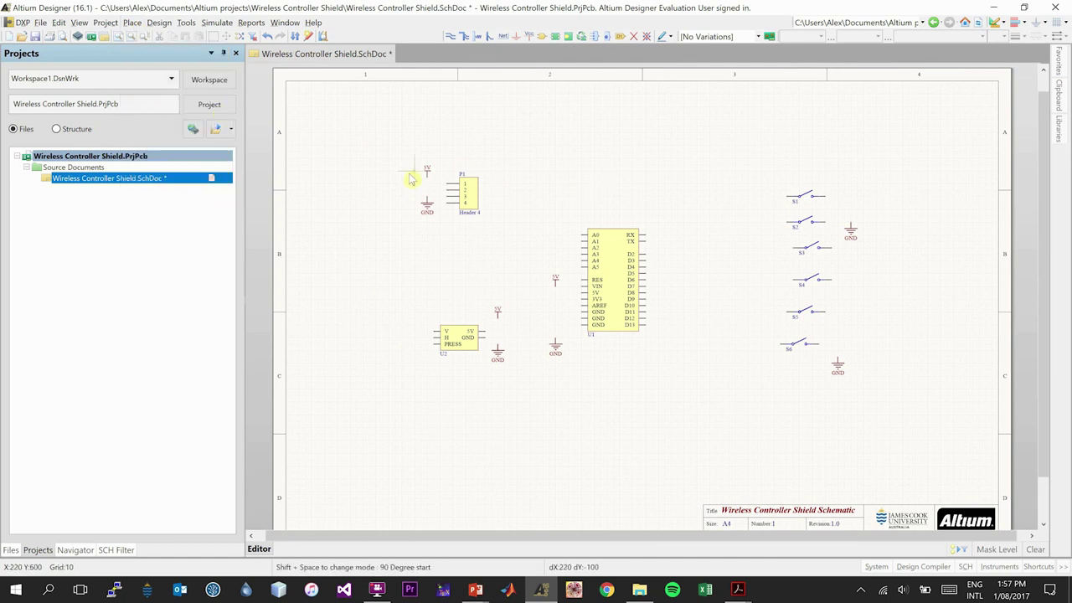
pyautogui.keyDown('ctrl'); pyautogui.scroll(2, 426, 198); pyautogui.keyUp('ctrl')
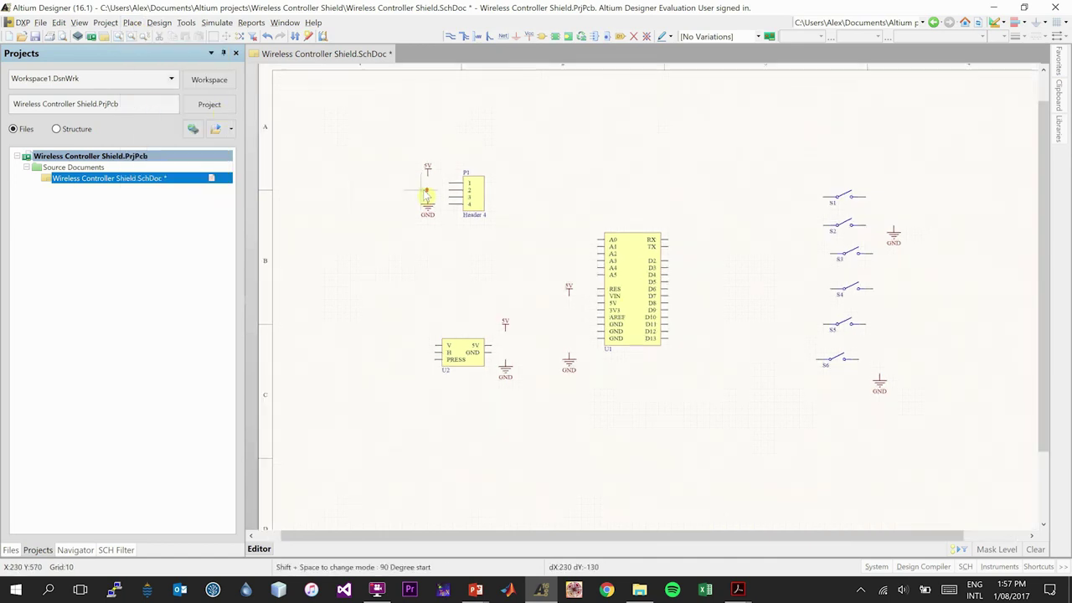
pyautogui.keyDown('ctrl'); pyautogui.scroll(2, 427, 198); pyautogui.keyUp('ctrl')
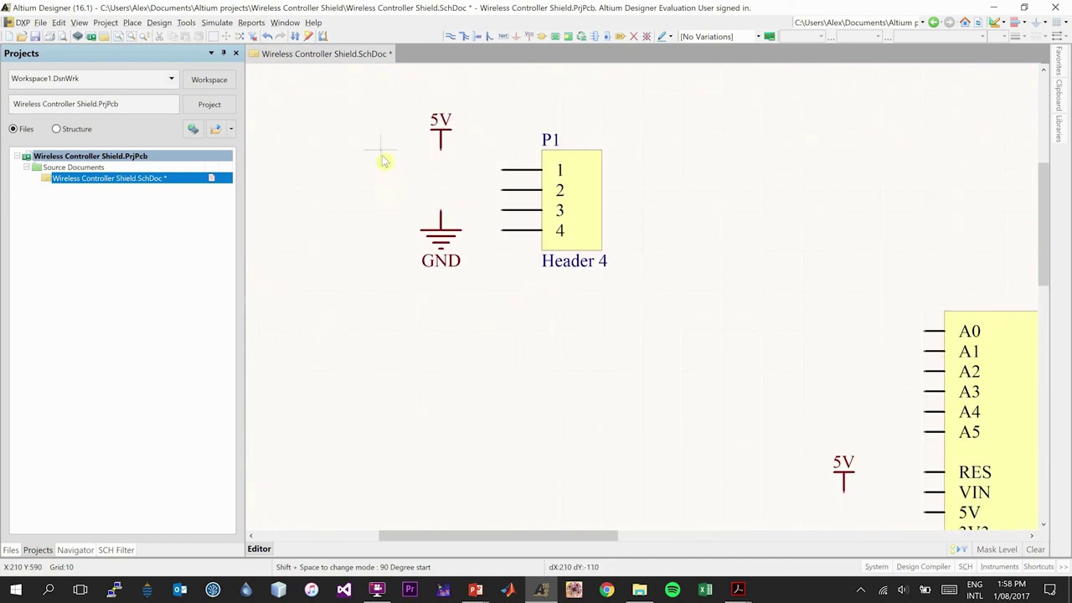
pyautogui.click(441, 149)
pyautogui.press('space')
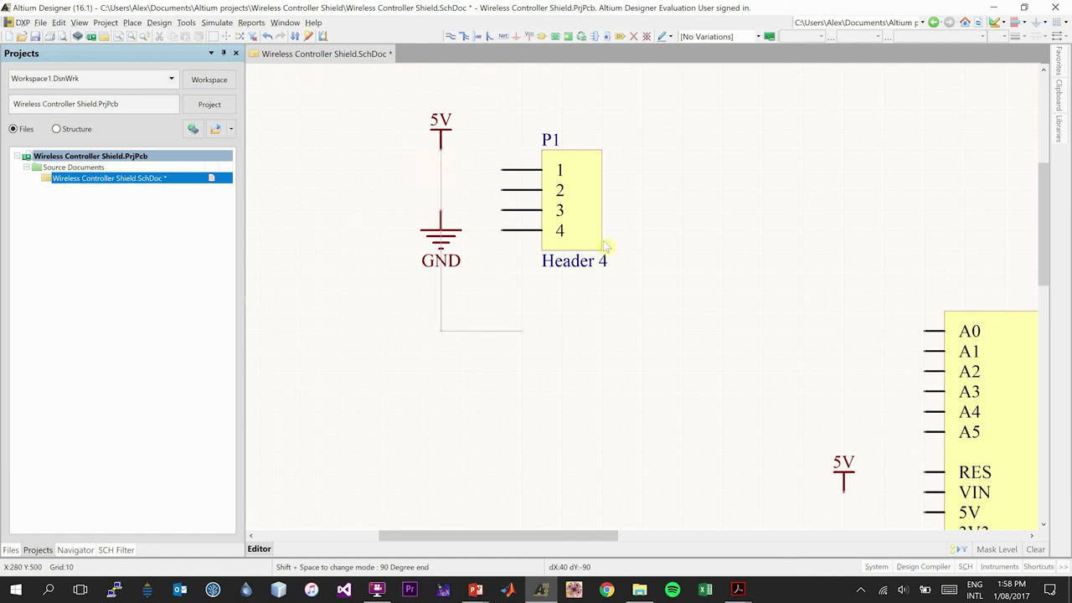
pyautogui.click(500, 174)
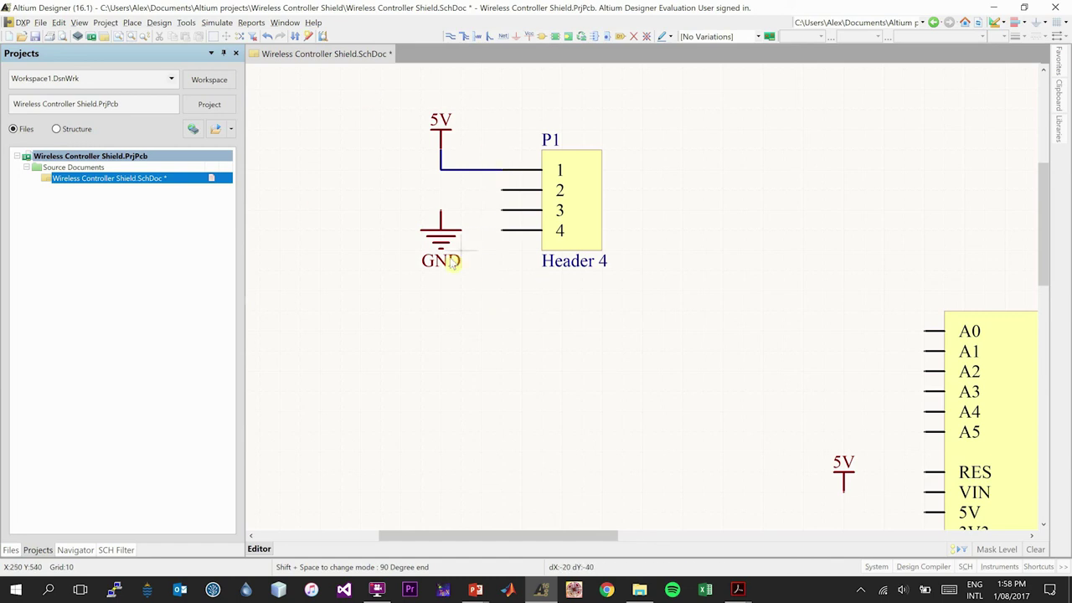
# Wire pin 2 of header P1 to the GND port beside it, then end wire placement.
pyautogui.press('Right')
pyautogui.click(499, 191)
pyautogui.press('Home')
pyautogui.click(441, 192)
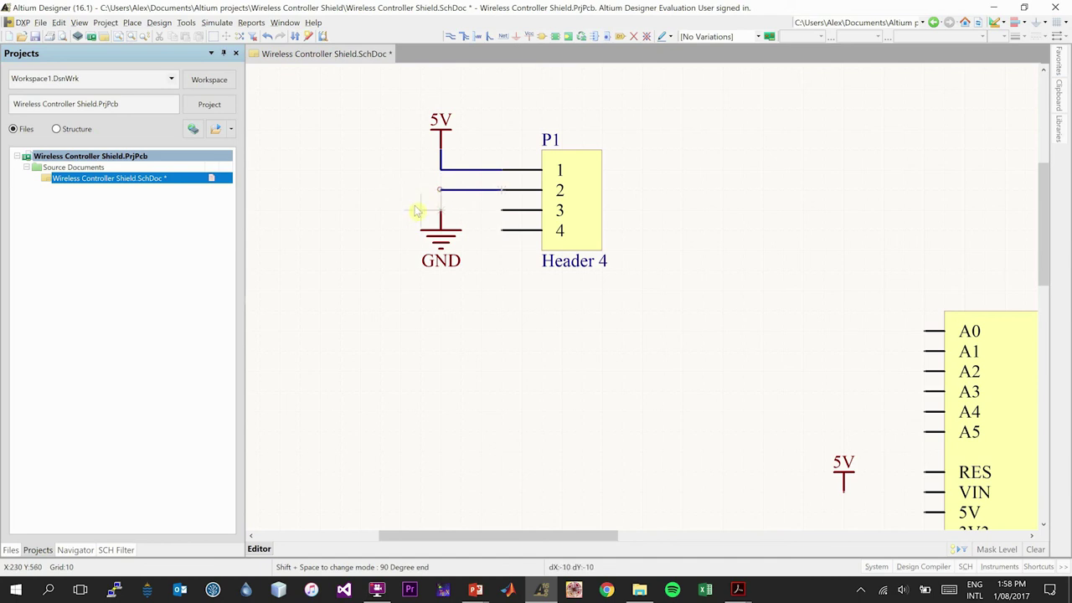
pyautogui.click(441, 215)
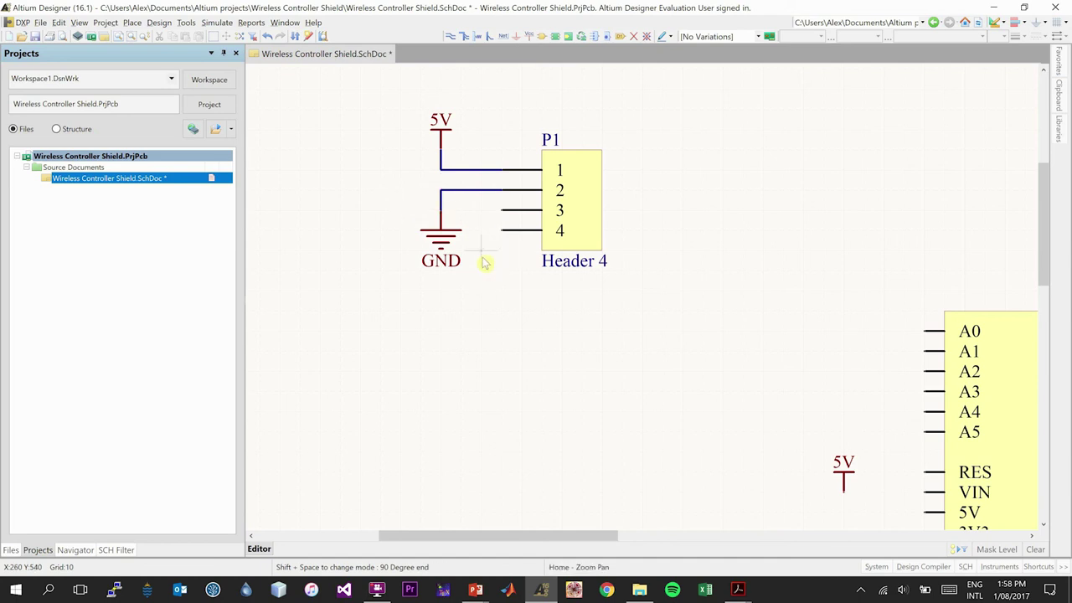
pyautogui.press('Escape')
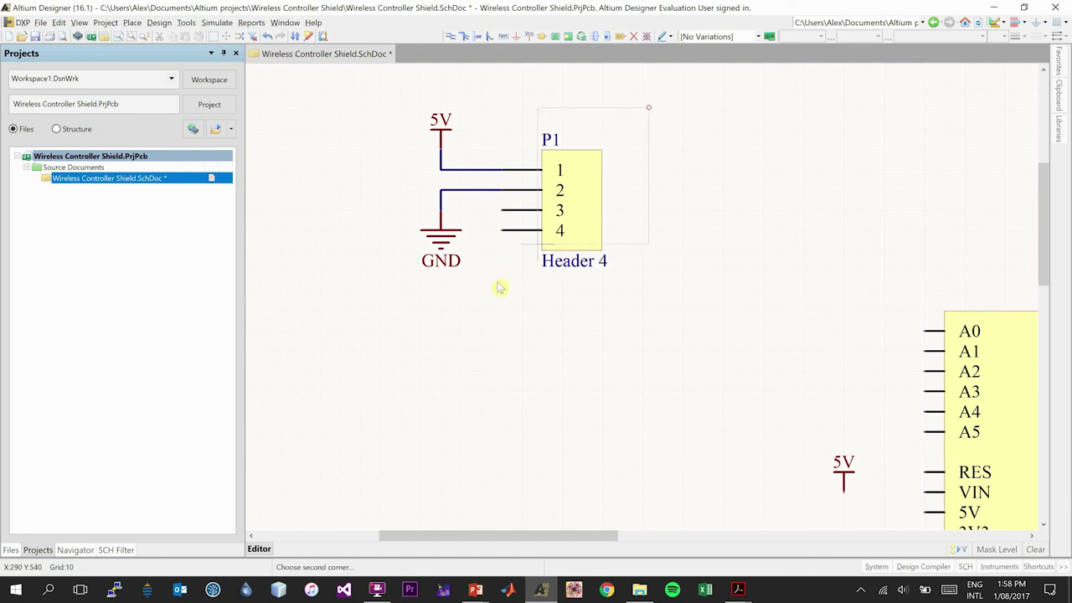
pyautogui.keyDown('ctrl'); pyautogui.scroll(-5, 546, 327); pyautogui.keyUp('ctrl')
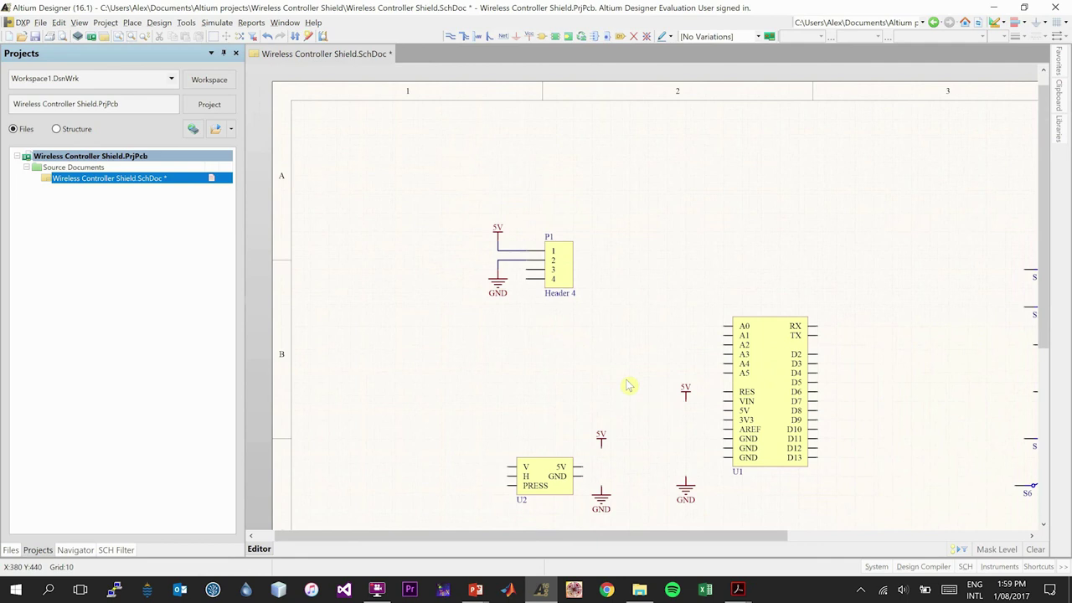
pyautogui.scroll(-2, 628, 384)
pyautogui.keyDown('ctrl'); pyautogui.scroll(4, 637, 494); pyautogui.keyUp('ctrl')
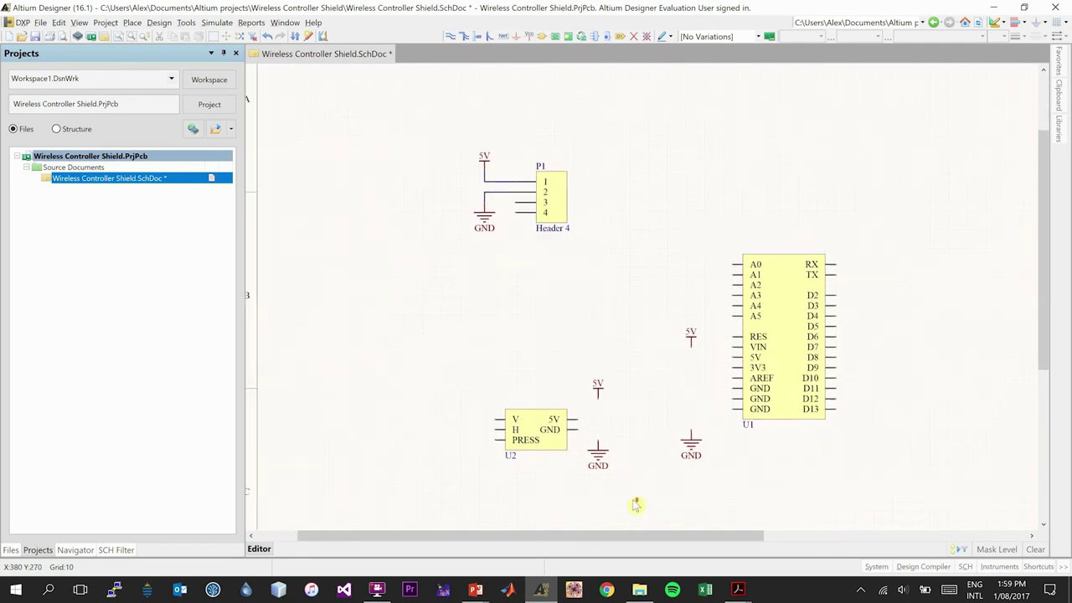
pyautogui.keyDown('ctrl'); pyautogui.scroll(1, 635, 504); pyautogui.keyUp('ctrl')
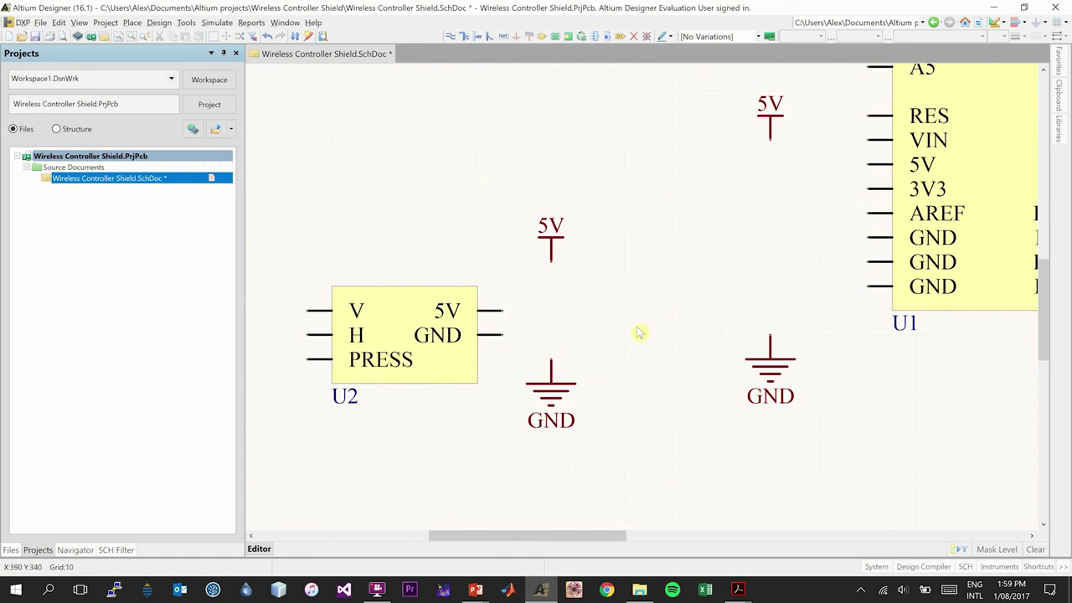
pyautogui.keyDown('ctrl'); pyautogui.scroll(-5, 639, 333); pyautogui.keyUp('ctrl')
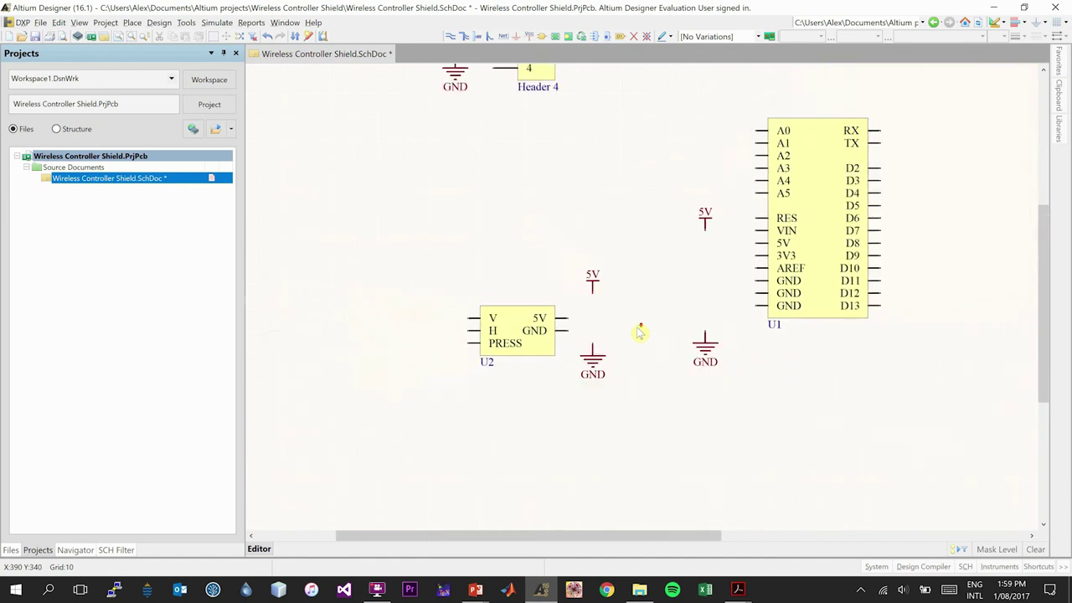
pyautogui.keyDown('ctrl'); pyautogui.scroll(3, 639, 333); pyautogui.keyUp('ctrl')
pyautogui.keyDown('ctrl'); pyautogui.scroll(-3, 639, 333); pyautogui.keyUp('ctrl')
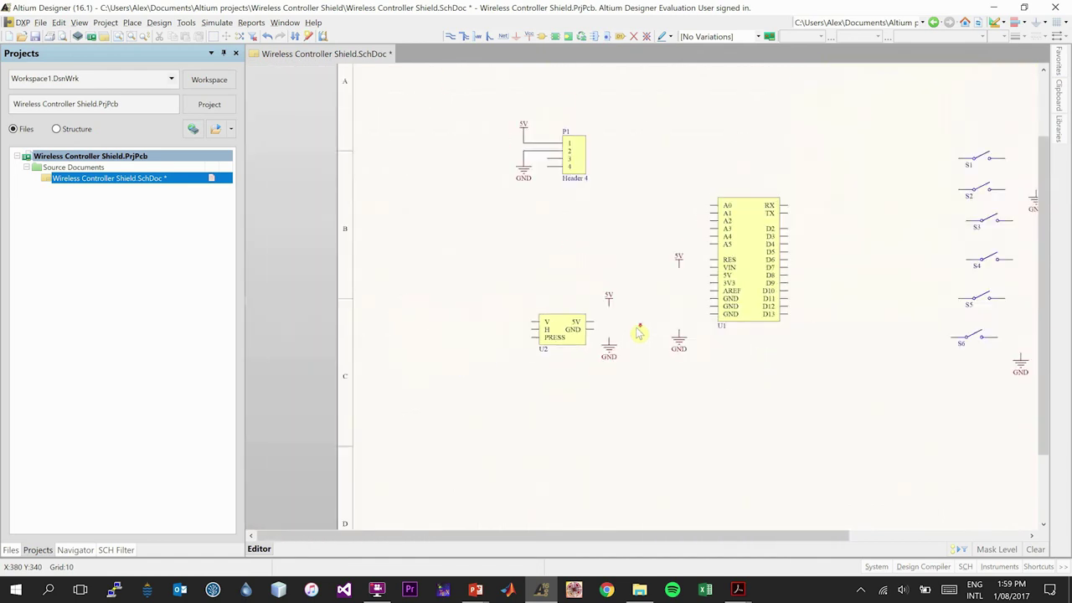
pyautogui.keyDown('ctrl'); pyautogui.scroll(1, 639, 332); pyautogui.keyUp('ctrl')
pyautogui.keyDown('ctrl'); pyautogui.scroll(1, 639, 332); pyautogui.keyUp('ctrl')
pyautogui.keyDown('ctrl'); pyautogui.scroll(-3, 639, 333); pyautogui.keyUp('ctrl')
pyautogui.scroll(1, 591, 402)
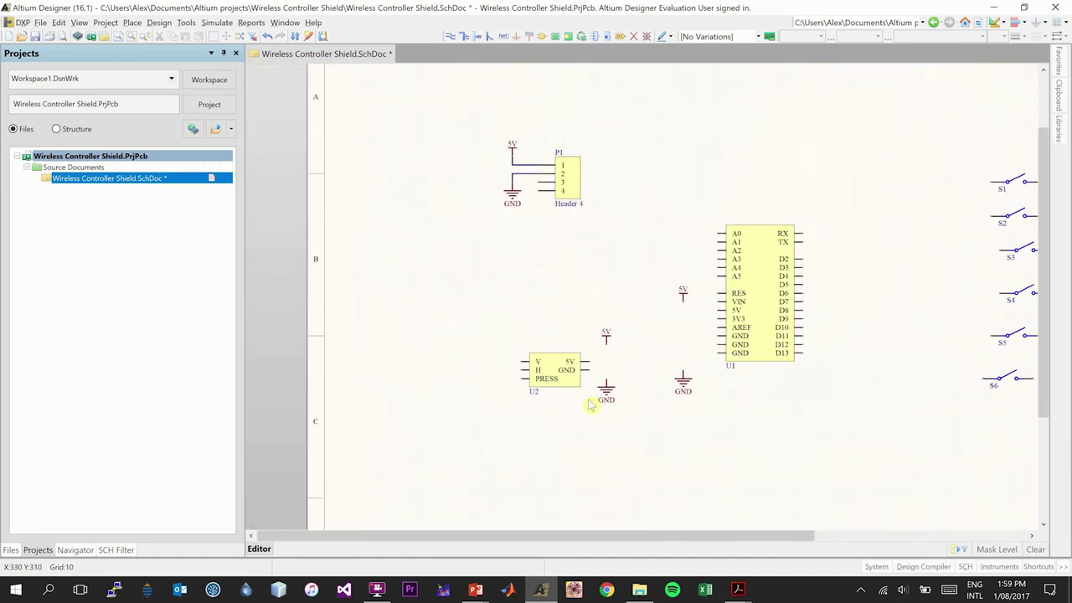
# Wire the 5V pin of U2 to the 5V power port above it.
pyautogui.keyDown('ctrl'); pyautogui.scroll(1, 590, 406); pyautogui.keyUp('ctrl')
pyautogui.keyDown('ctrl'); pyautogui.scroll(4, 590, 406); pyautogui.keyUp('ctrl')
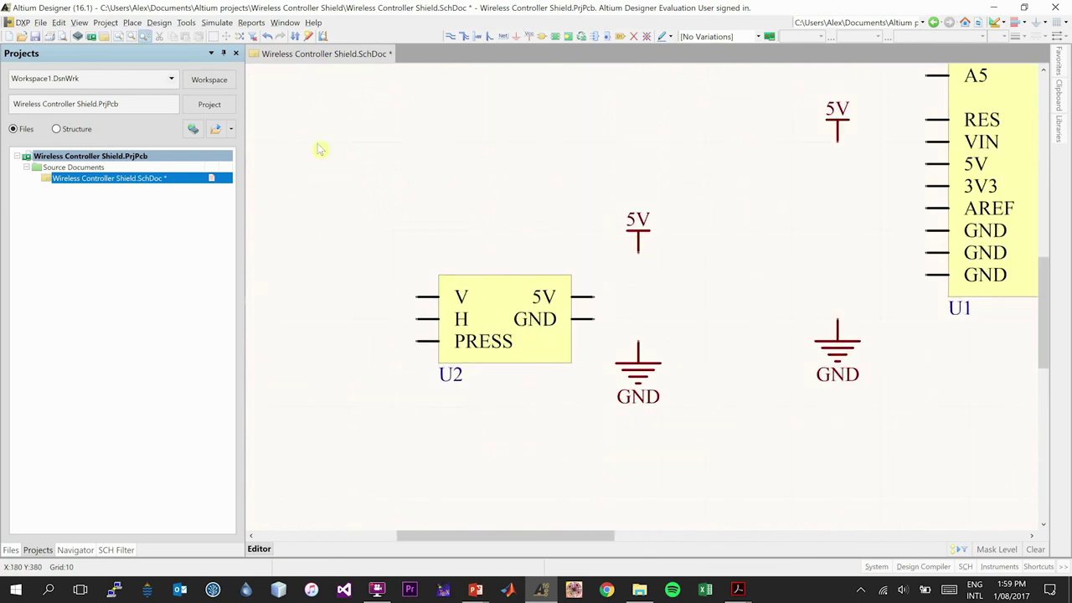
pyautogui.click(132, 23)
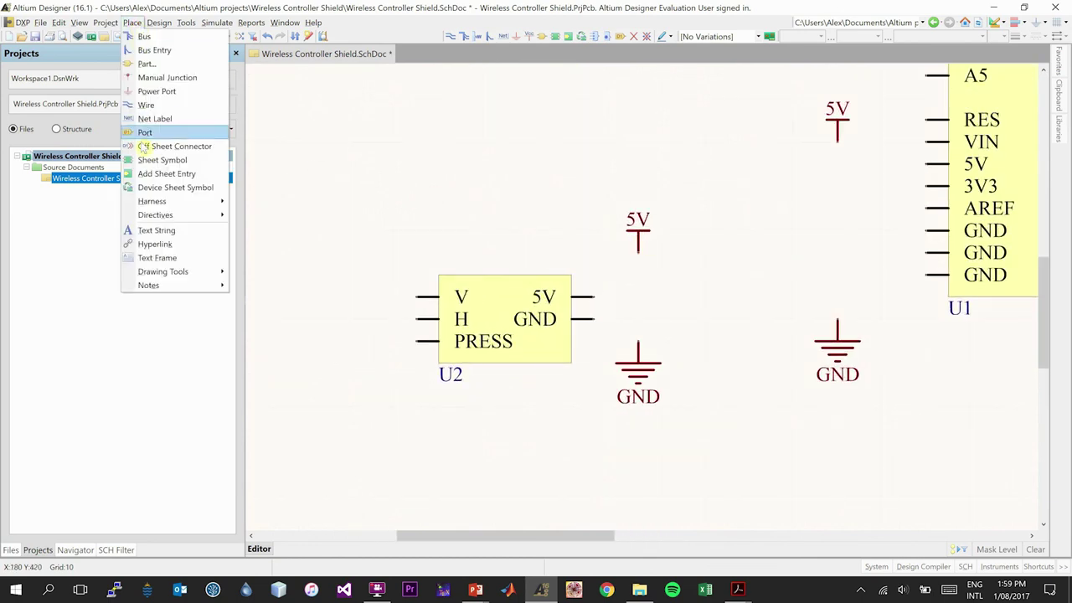
pyautogui.click(155, 106)
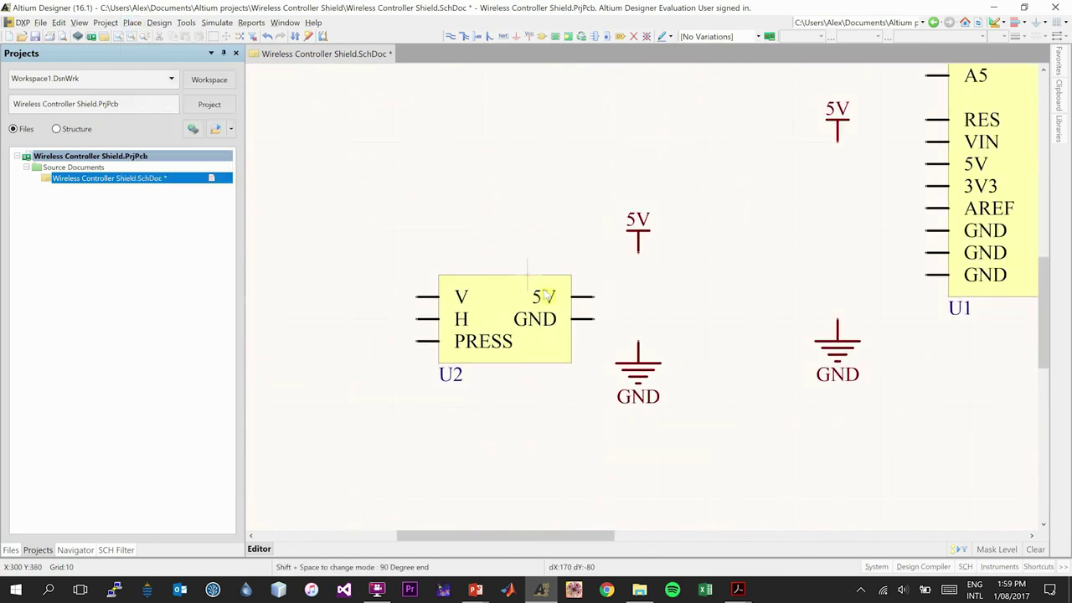
pyautogui.click(598, 299)
pyautogui.press('space')
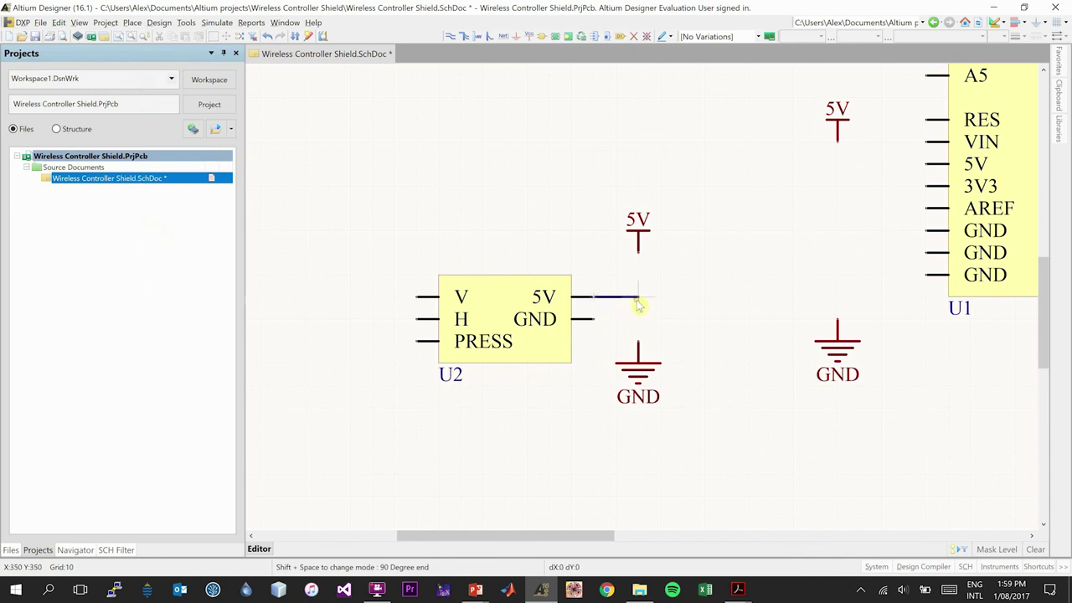
pyautogui.click(638, 256)
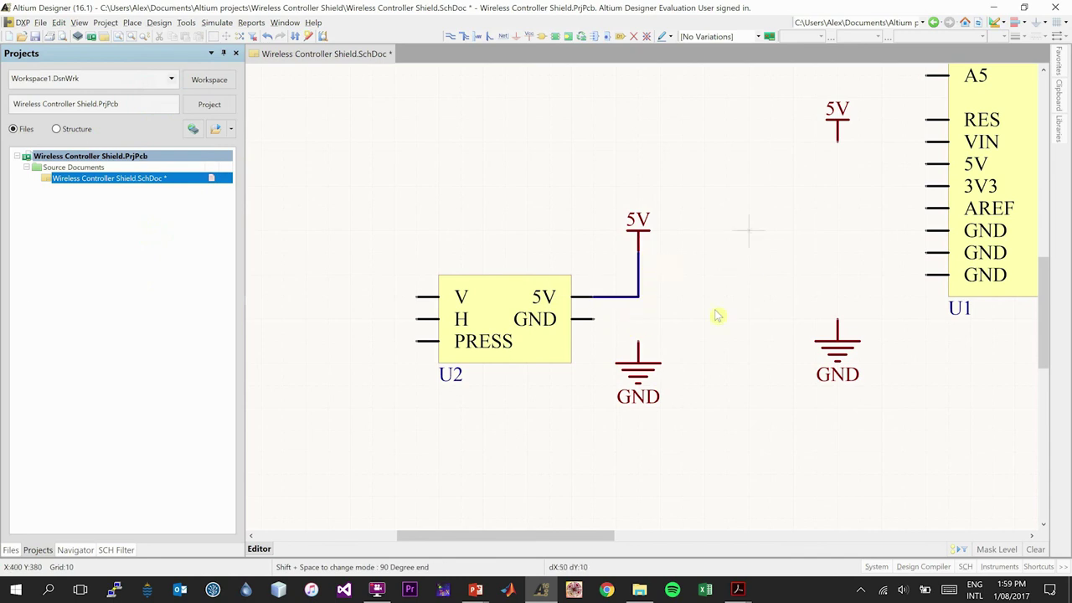
# Wire the GND pin of U2 to its GND port and end wire placement.
pyautogui.click(598, 319)
pyautogui.click(639, 344)
pyautogui.press('Escape')
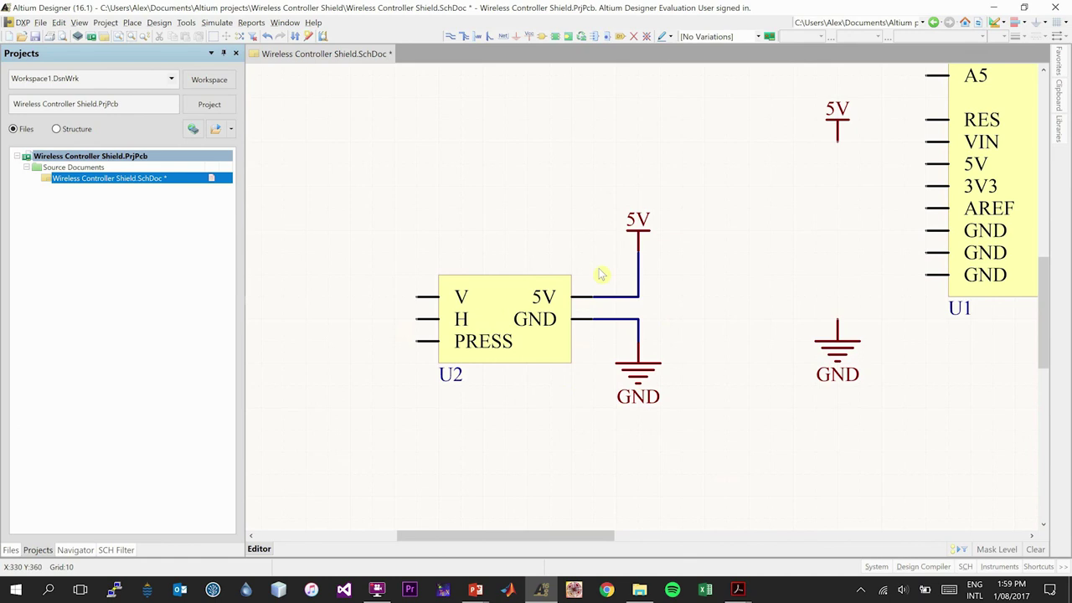
# Wire the 5V pin of U1 to the 5V power port beside it with a single right-angle bend.
pyautogui.keyDown('ctrl'); pyautogui.scroll(-5, 601, 275); pyautogui.keyUp('ctrl')
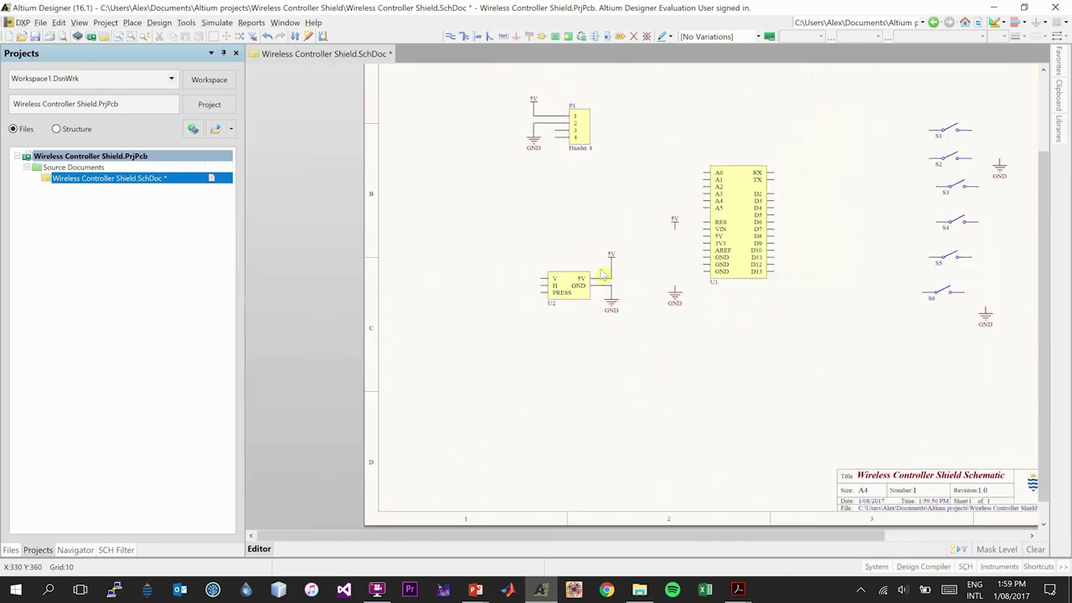
pyautogui.keyDown('ctrl'); pyautogui.scroll(5, 768, 217); pyautogui.keyUp('ctrl')
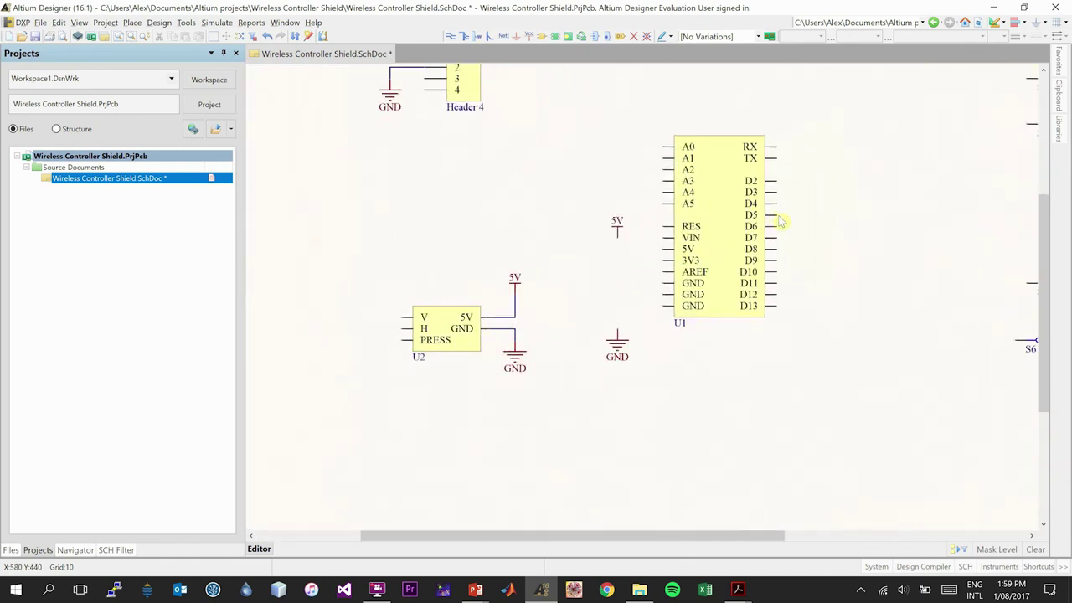
pyautogui.keyDown('ctrl'); pyautogui.scroll(1, 785, 224); pyautogui.keyUp('ctrl')
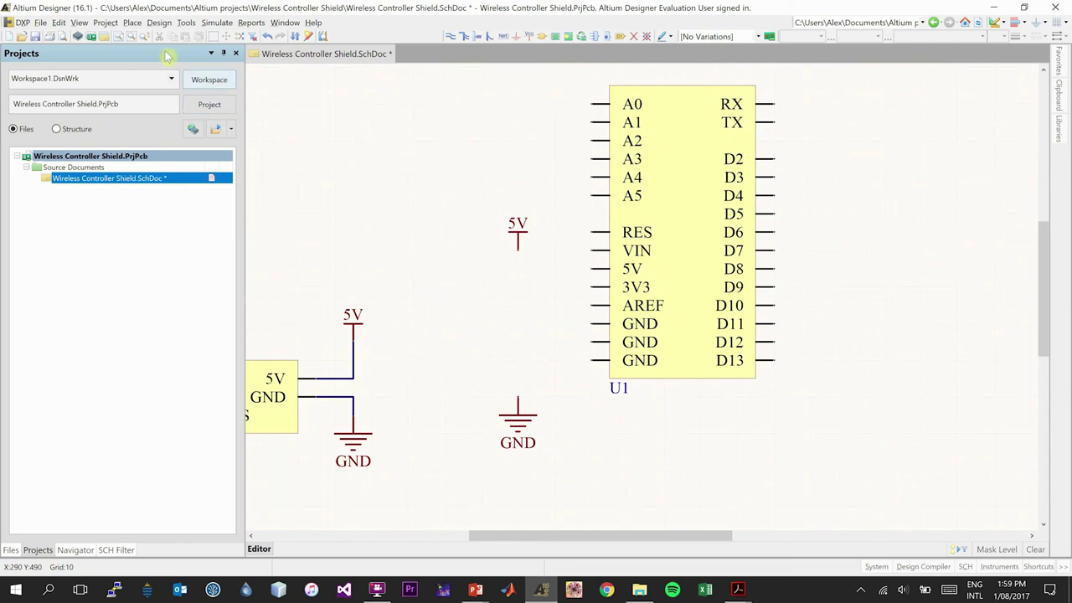
pyautogui.click(132, 23)
pyautogui.click(153, 105)
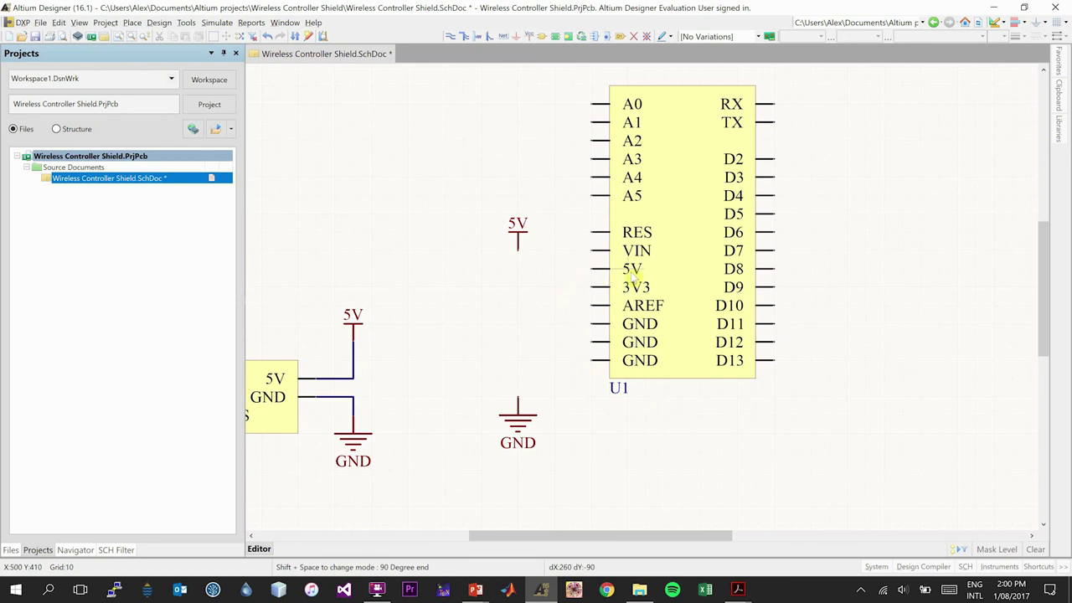
pyautogui.click(591, 269)
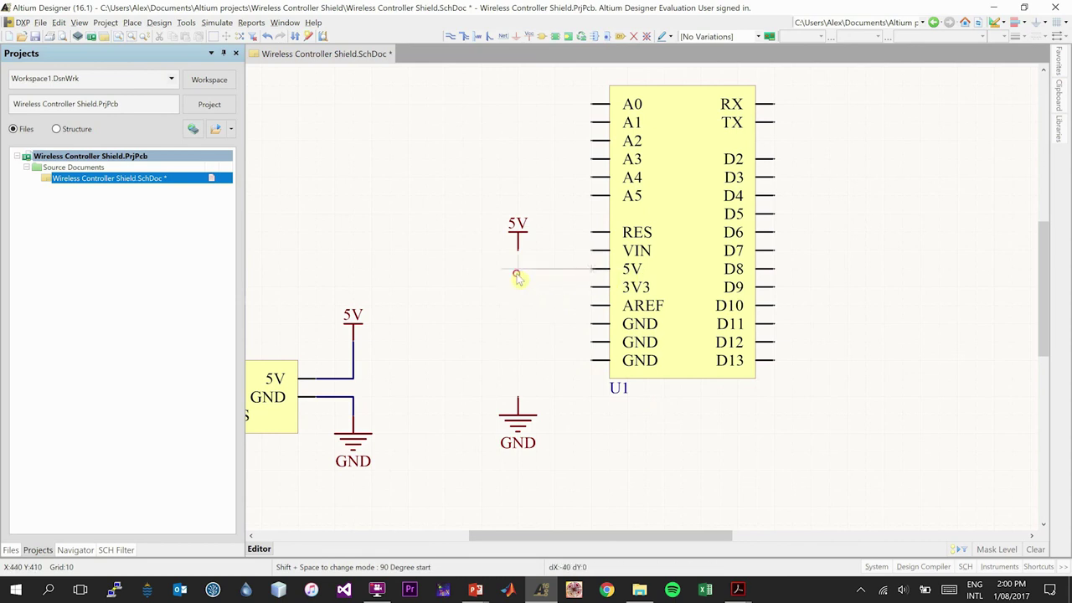
pyautogui.press('space')
pyautogui.click(518, 243)
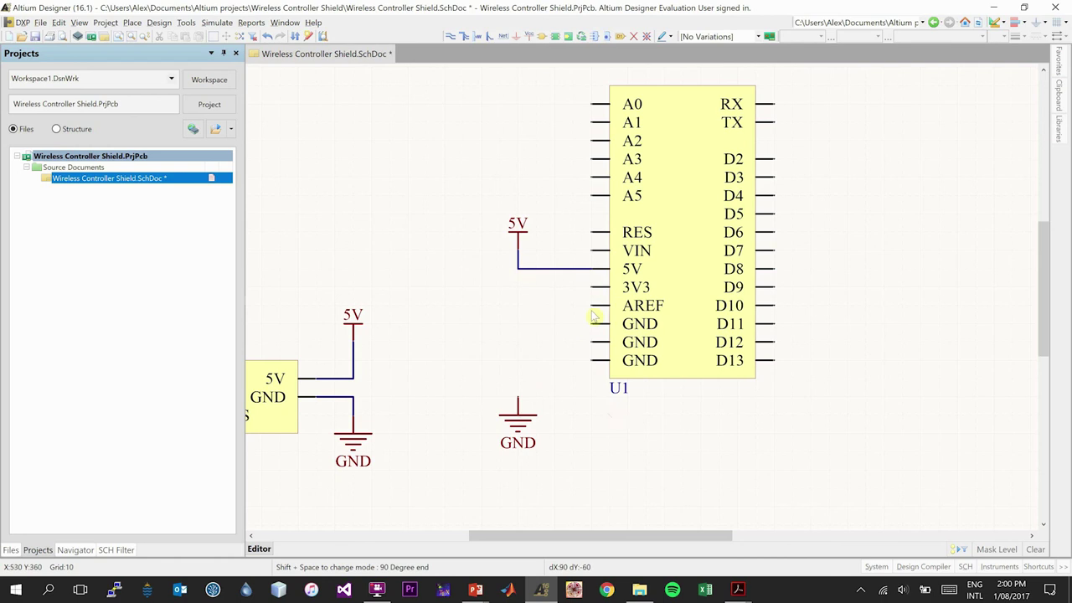
# Wire all three GND pins of U1 to the GND port beside them, then end wire placement.
pyautogui.click(518, 404)
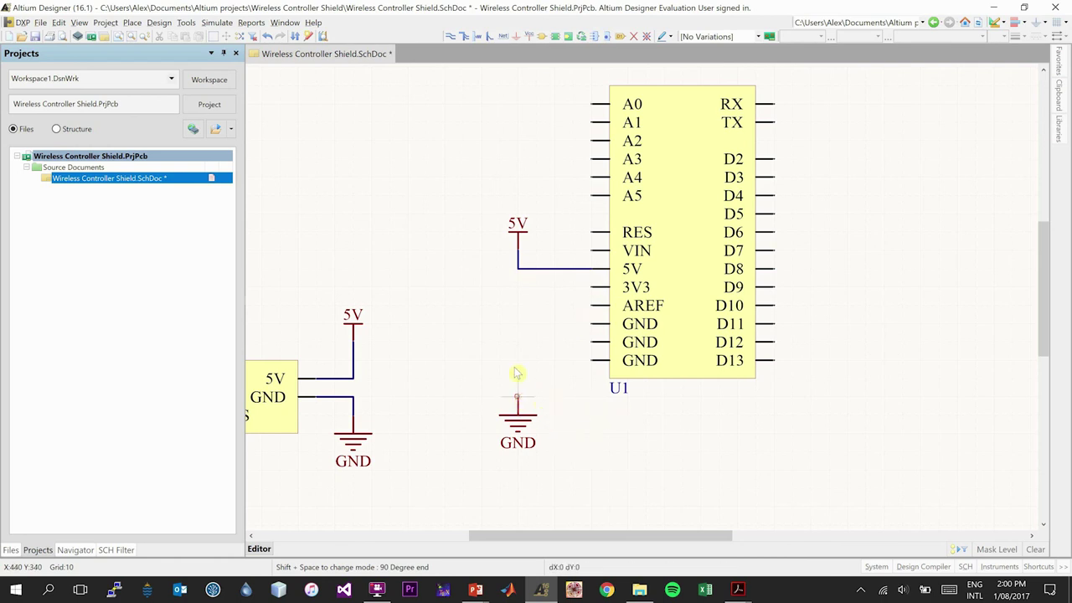
pyautogui.click(518, 323)
pyautogui.click(593, 324)
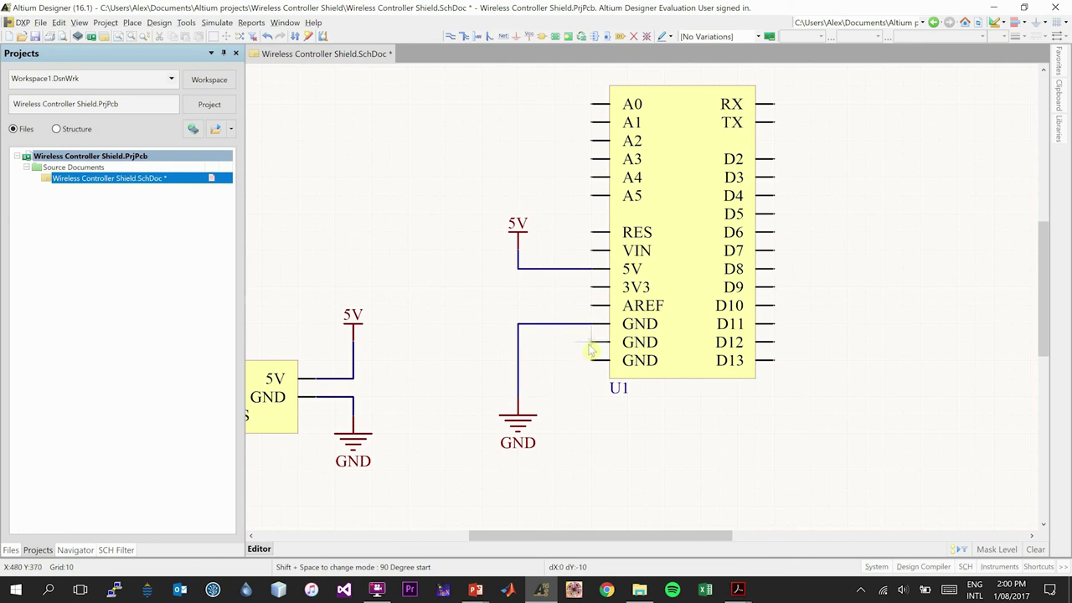
pyautogui.click(591, 343)
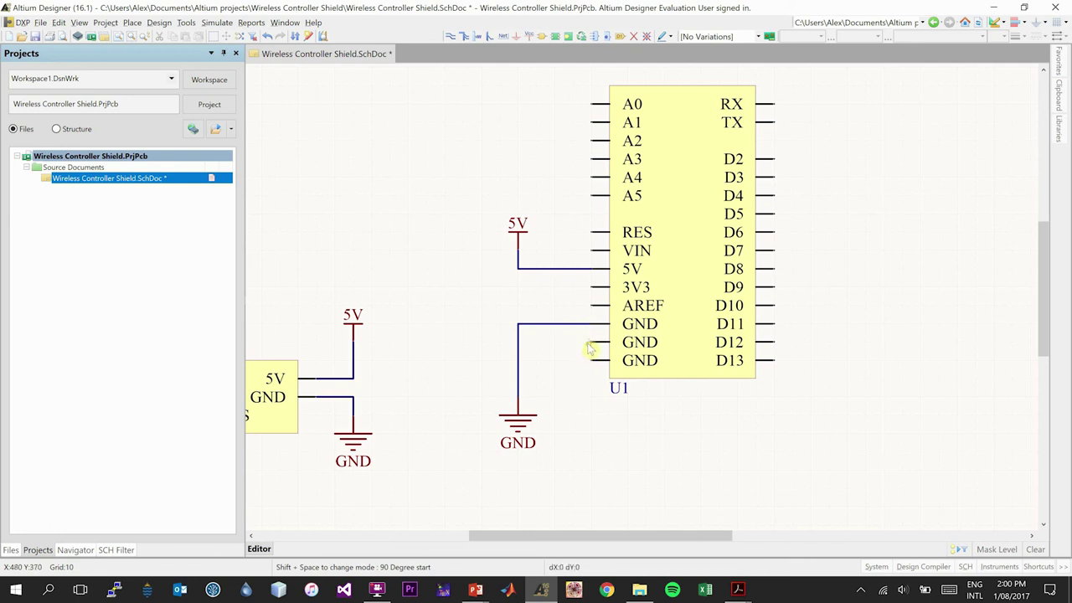
pyautogui.click(517, 342)
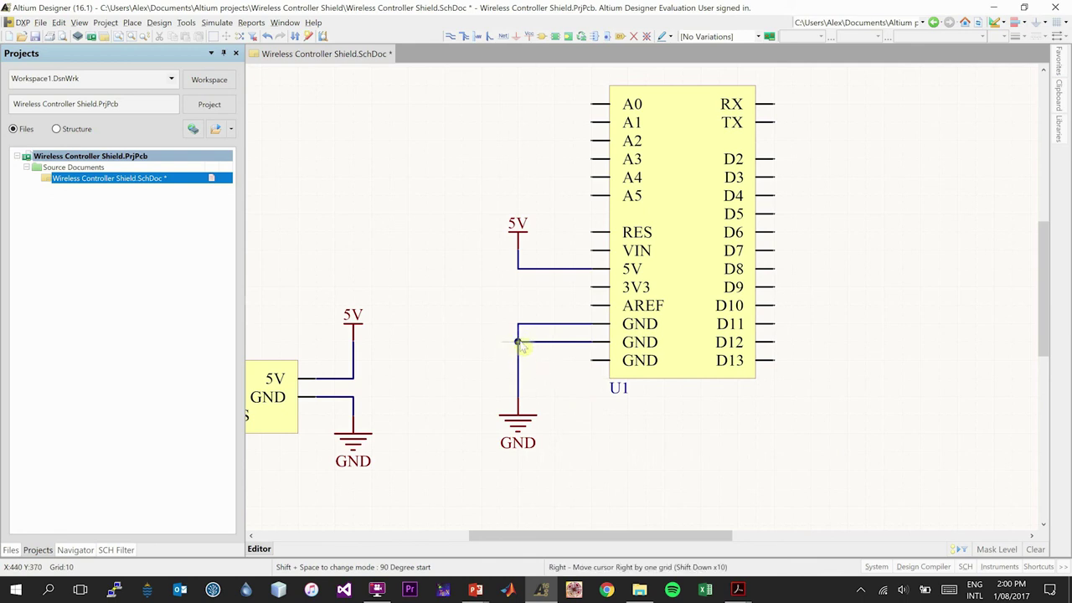
pyautogui.click(591, 360)
pyautogui.click(519, 361)
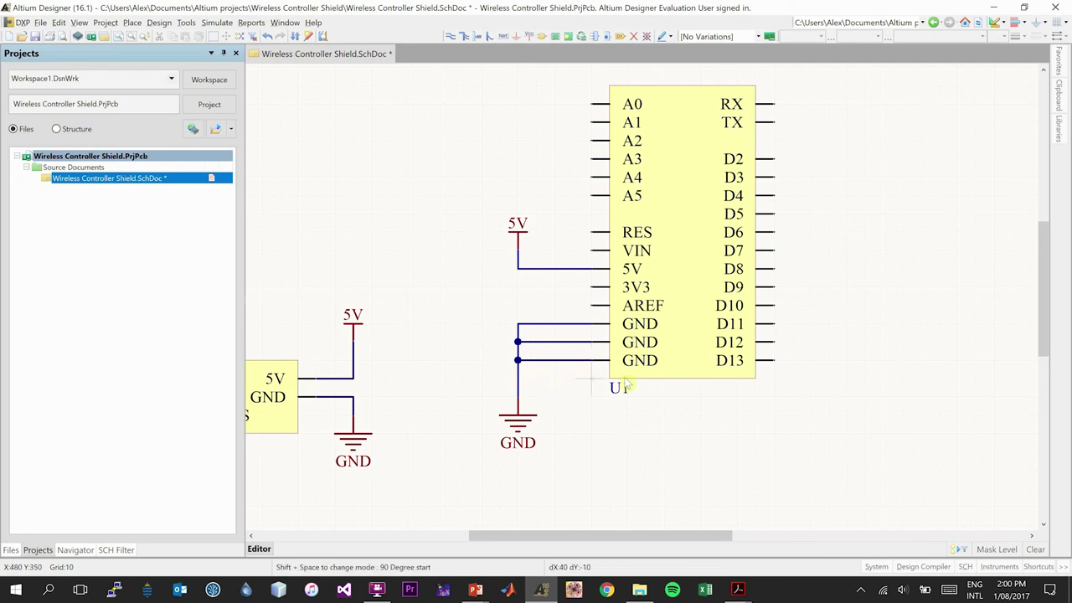
pyautogui.press('Escape')
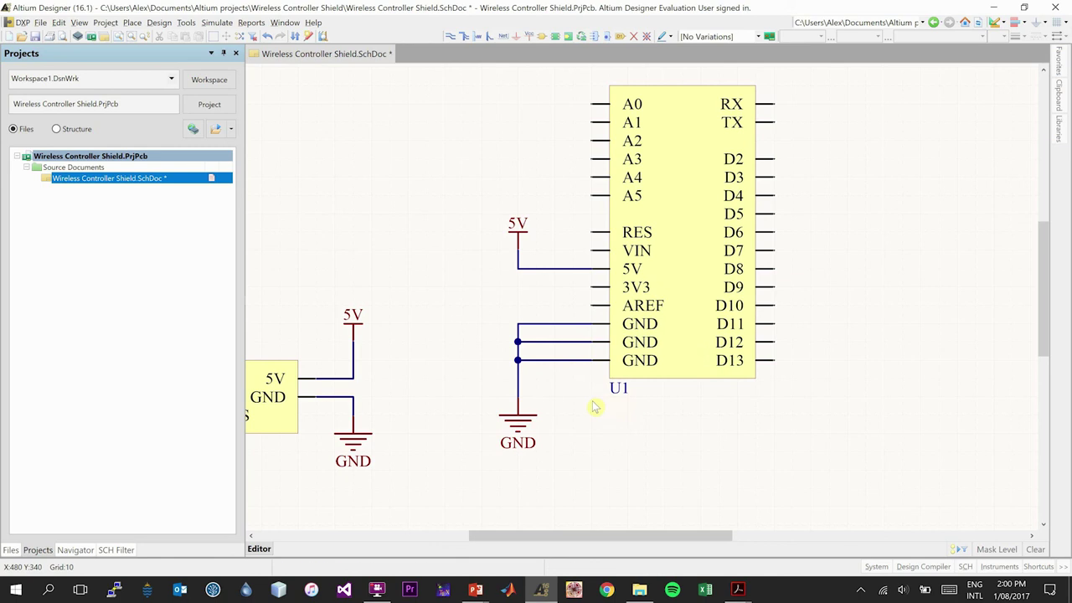
# Line up switches S3, S4, S5 and S6 in one column beneath S1 and S2, with S4 closer to S3.
pyautogui.keyDown('ctrl'); pyautogui.scroll(-3, 593, 406); pyautogui.keyUp('ctrl')
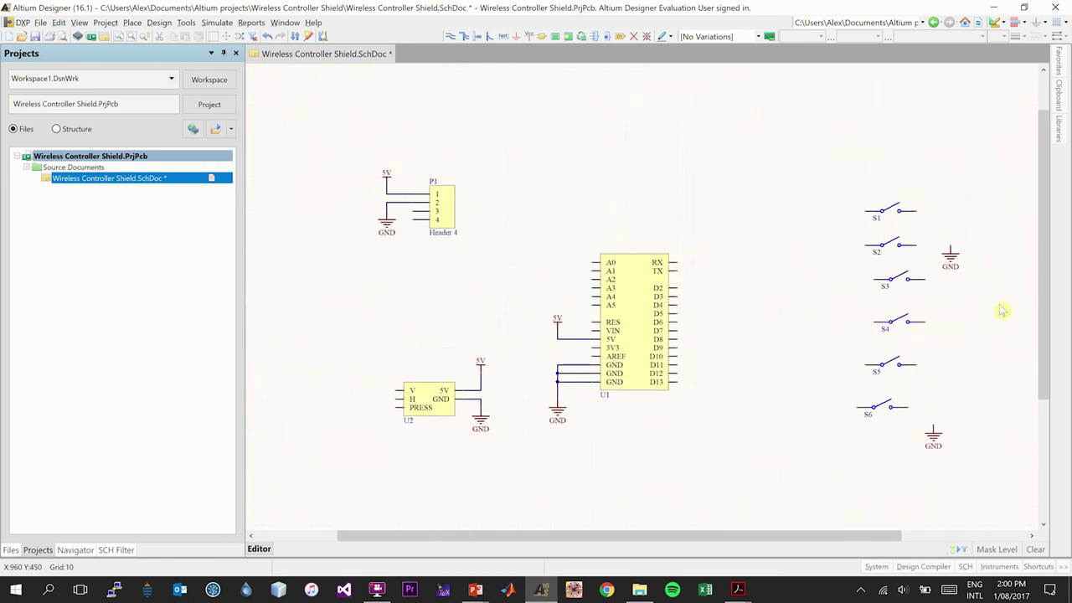
pyautogui.keyDown('ctrl'); pyautogui.scroll(2, 1003, 310); pyautogui.keyUp('ctrl')
pyautogui.scroll(-2, 995, 298)
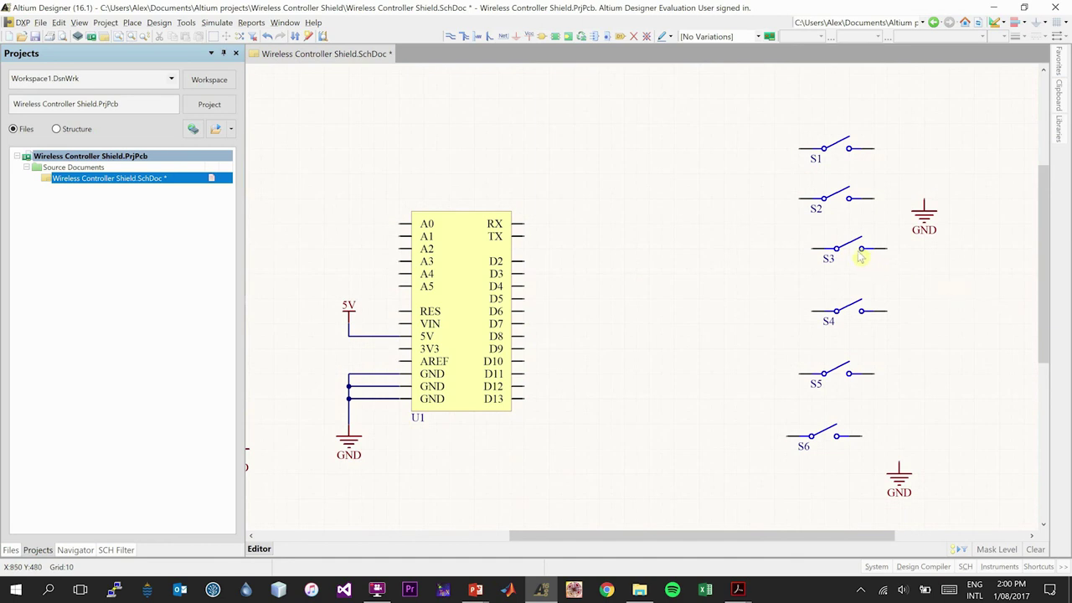
pyautogui.moveTo(860, 258); pyautogui.dragTo(876, 252)
pyautogui.moveTo(861, 313); pyautogui.dragTo(872, 309)
pyautogui.moveTo(841, 375); pyautogui.dragTo(873, 356)
pyautogui.moveTo(861, 444)
pyautogui.mouseDown()
pyautogui.moveTo(880, 428)
pyautogui.moveTo(878, 410)
pyautogui.moveTo(875, 448)
pyautogui.mouseUp()
pyautogui.moveTo(843, 349); pyautogui.dragTo(873, 374)
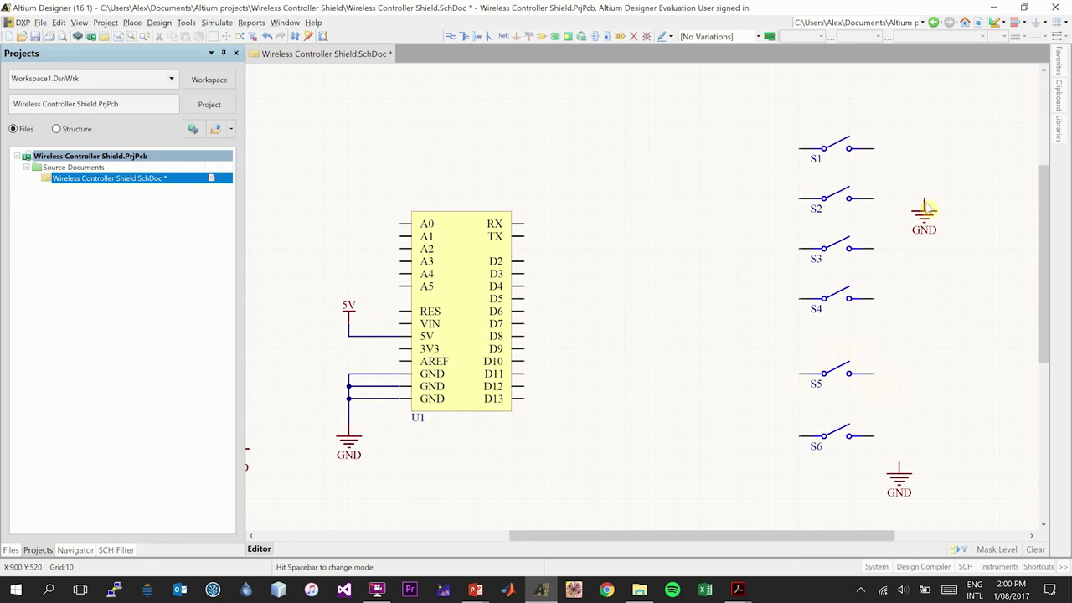
# Move the upper GND port up beside switch S1 and wire S1's right-hand terminal to it.
pyautogui.moveTo(927, 206); pyautogui.dragTo(940, 330)
pyautogui.moveTo(942, 248); pyautogui.dragTo(955, 157)
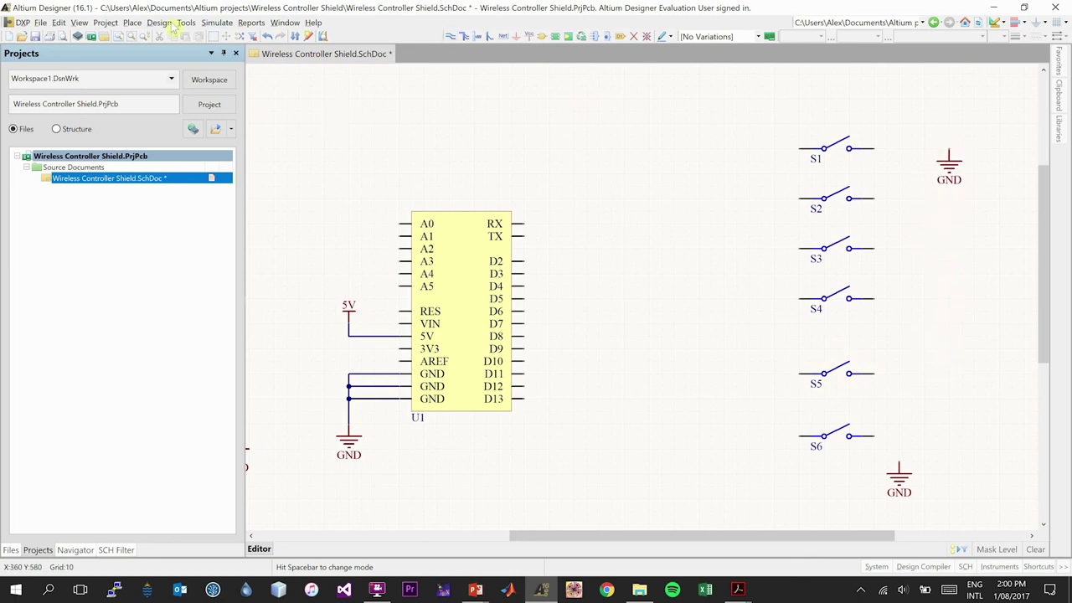
pyautogui.click(136, 23)
pyautogui.click(148, 106)
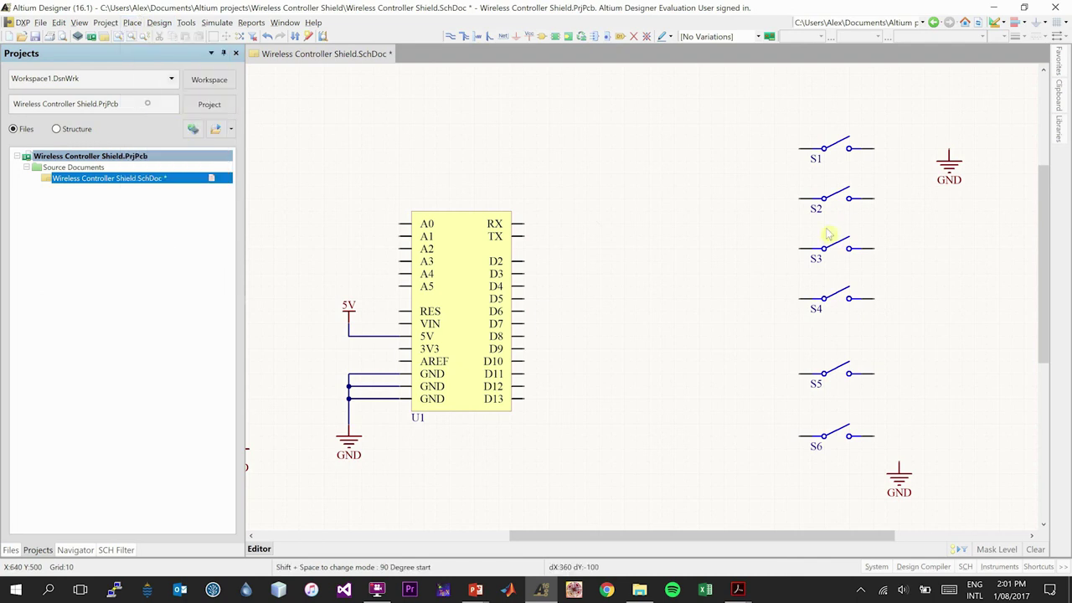
pyautogui.click(874, 148)
pyautogui.click(947, 158)
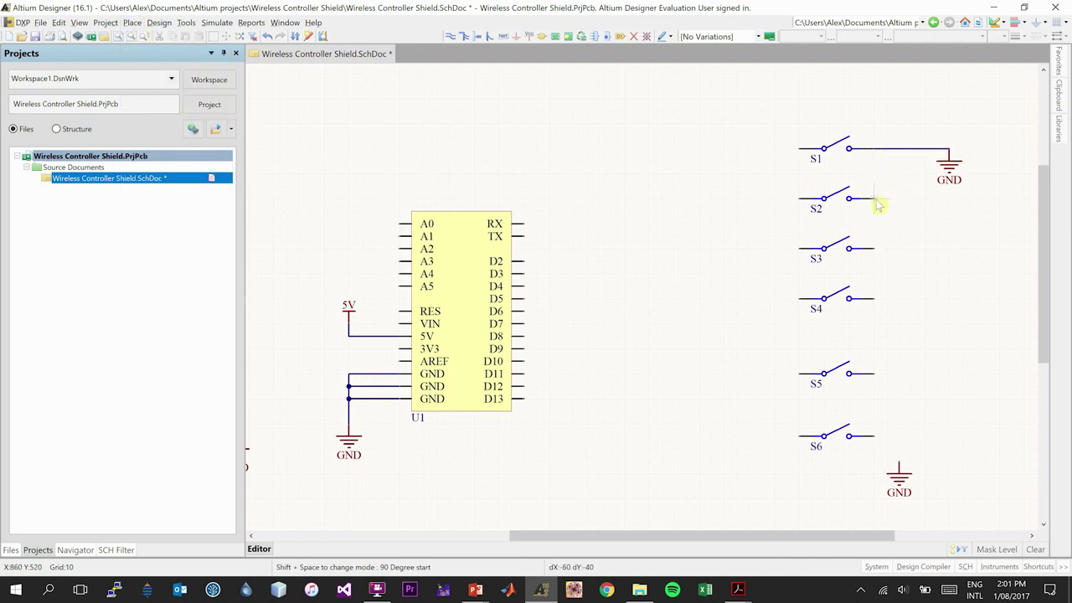
# Wire the right-hand terminals of S2, S3 and S4 along a shared vertical line to S1's GND wire.
pyautogui.click(886, 150)
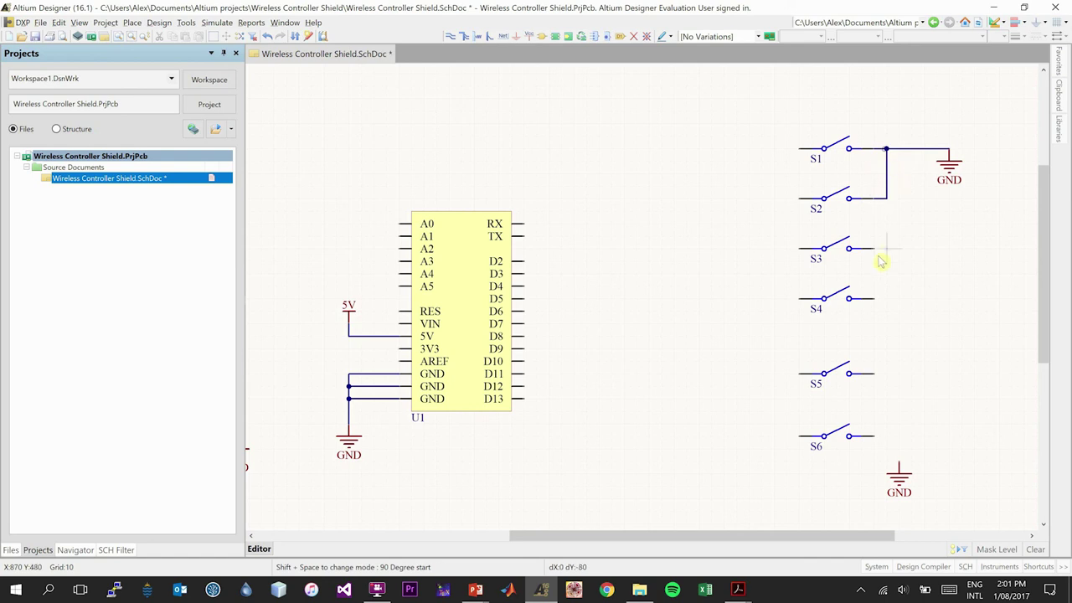
pyautogui.click(874, 248)
pyautogui.click(886, 199)
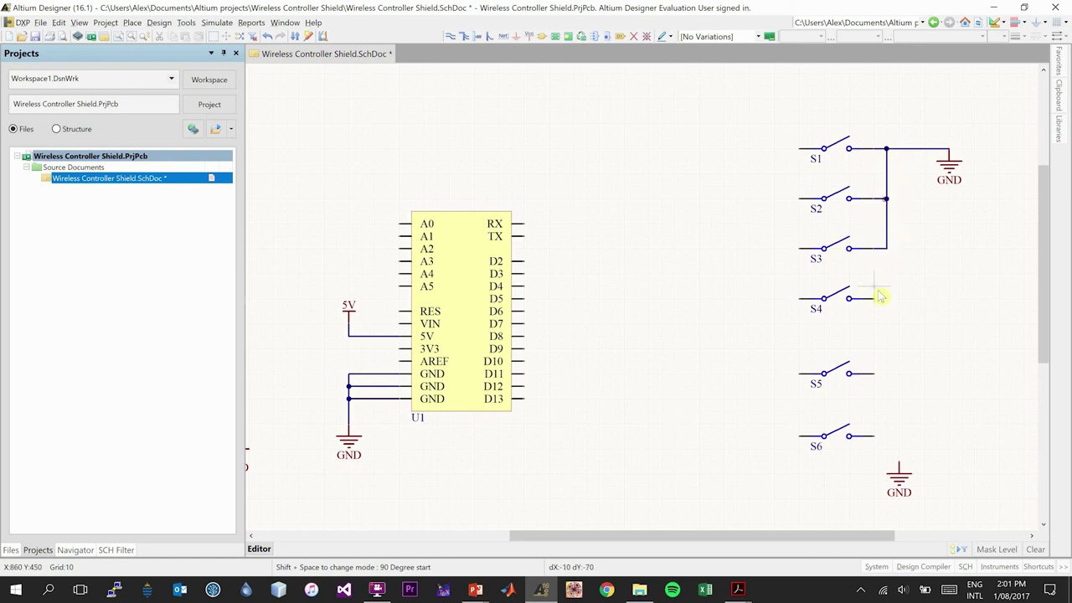
pyautogui.click(876, 298)
pyautogui.click(886, 249)
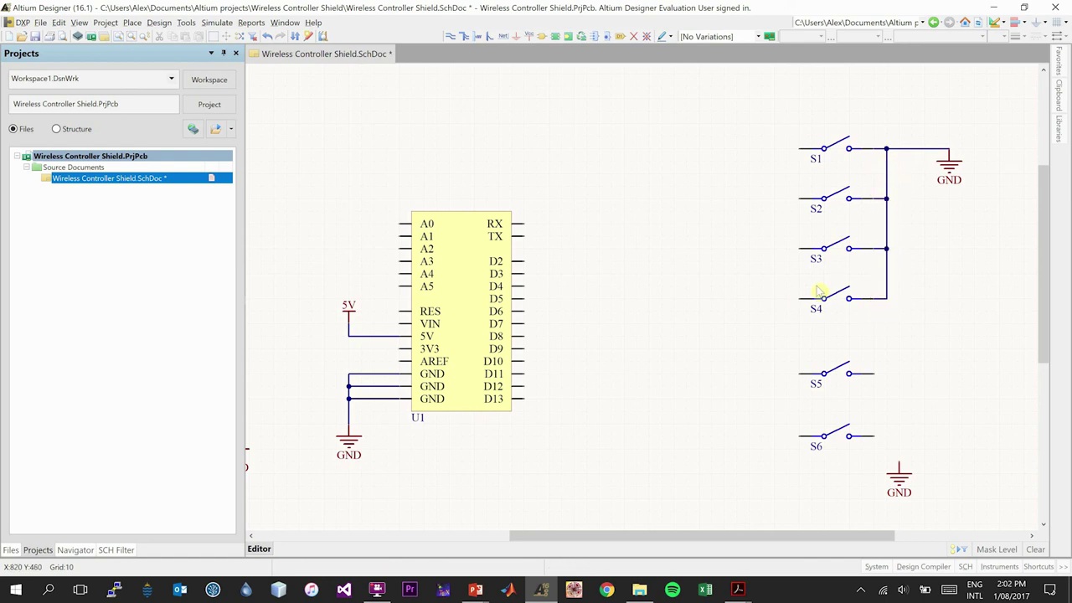
# Wire the right-hand terminals of S5 and S6 to the lower GND port, then end wire placement.
pyautogui.click(133, 22)
pyautogui.click(148, 104)
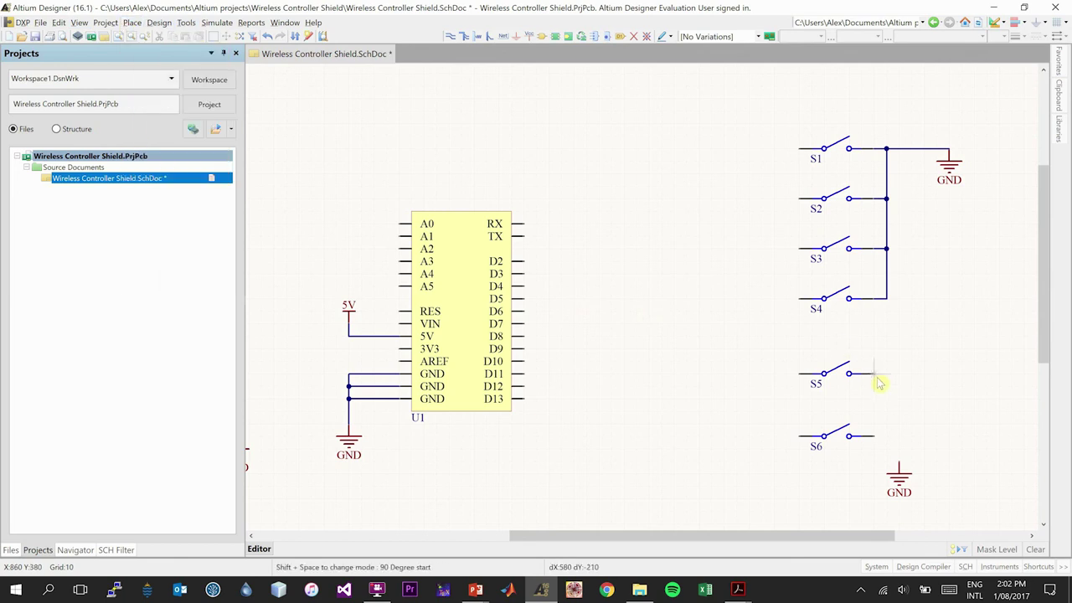
pyautogui.click(878, 383)
pyautogui.click(900, 374)
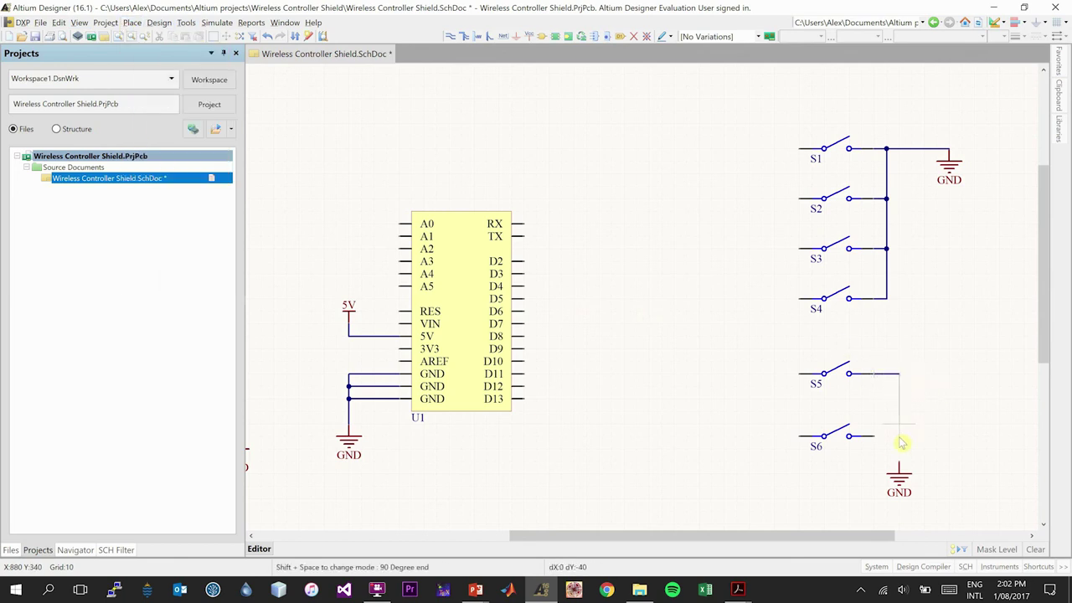
pyautogui.click(900, 467)
pyautogui.click(873, 436)
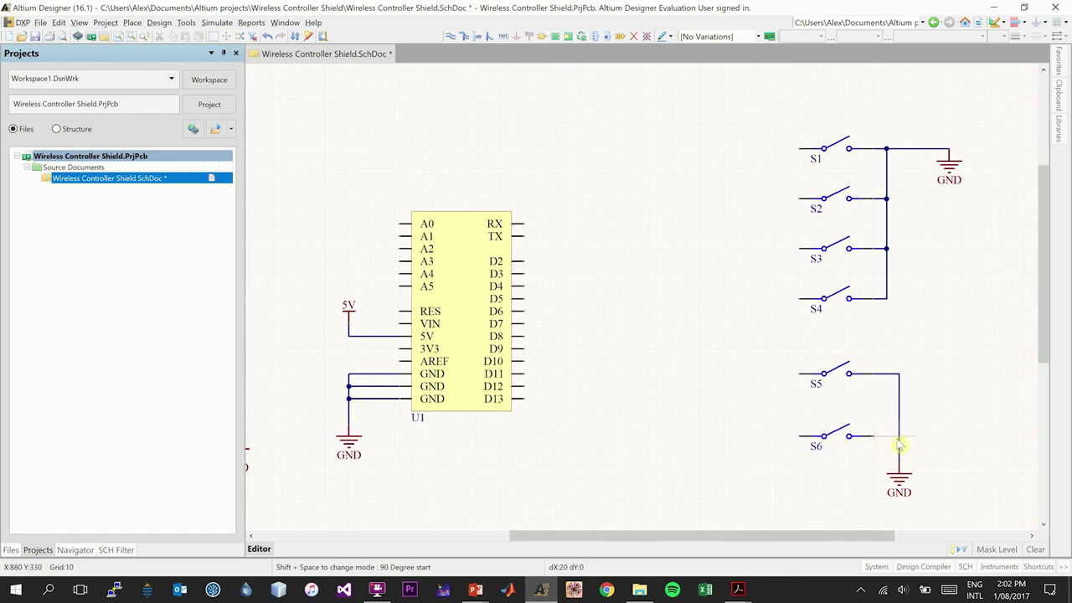
pyautogui.click(899, 435)
pyautogui.rightClick(942, 353)
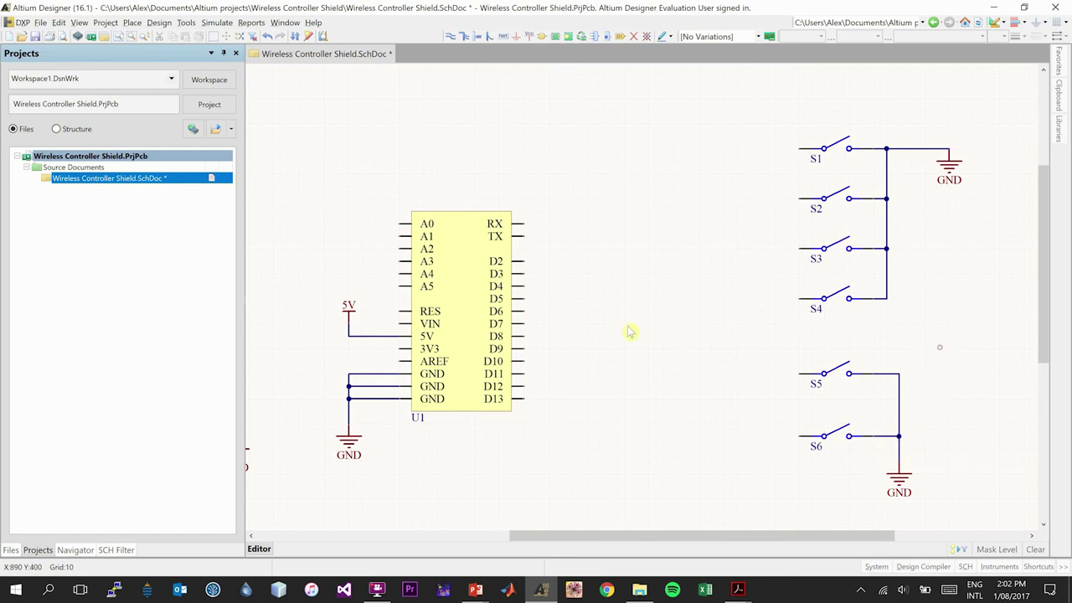
# Switch to Schematic.pdf in Adobe Acrobat to examine the reference net labels, and return to Altium Designer.
pyautogui.keyDown('ctrl'); pyautogui.scroll(-5, 512, 323); pyautogui.keyUp('ctrl')
pyautogui.keyDown('ctrl'); pyautogui.scroll(2, 345, 274); pyautogui.keyUp('ctrl')
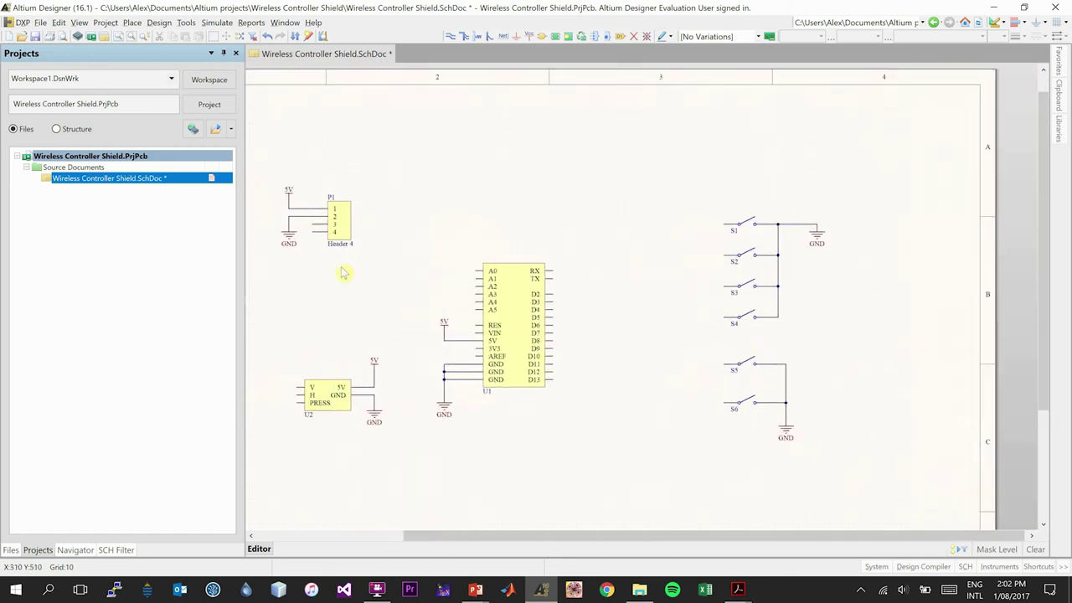
pyautogui.keyDown('ctrl'); pyautogui.scroll(1, 343, 272); pyautogui.keyUp('ctrl')
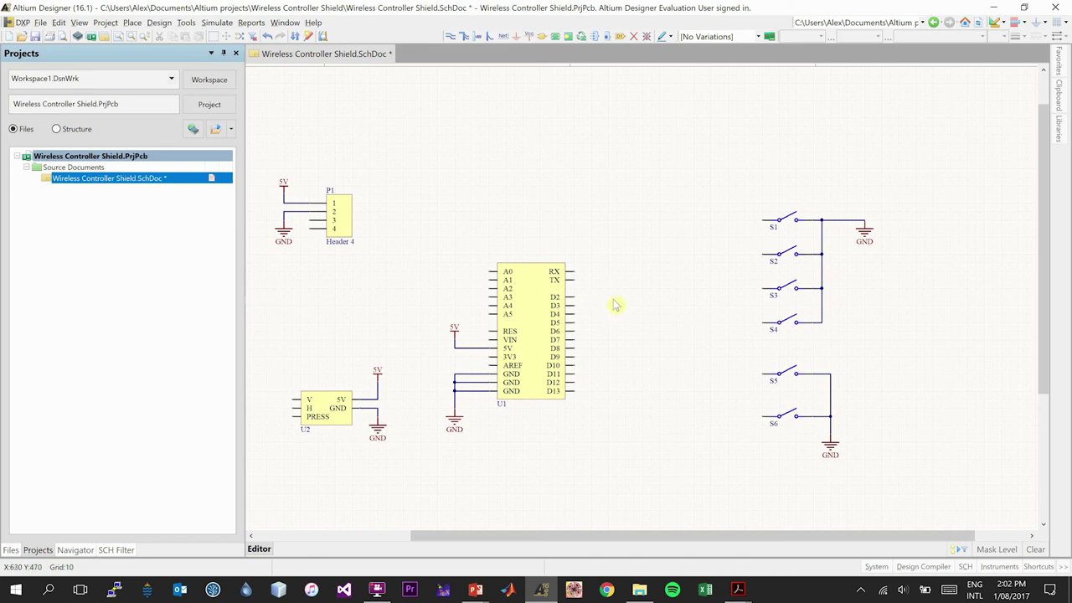
pyautogui.moveTo(740, 589)
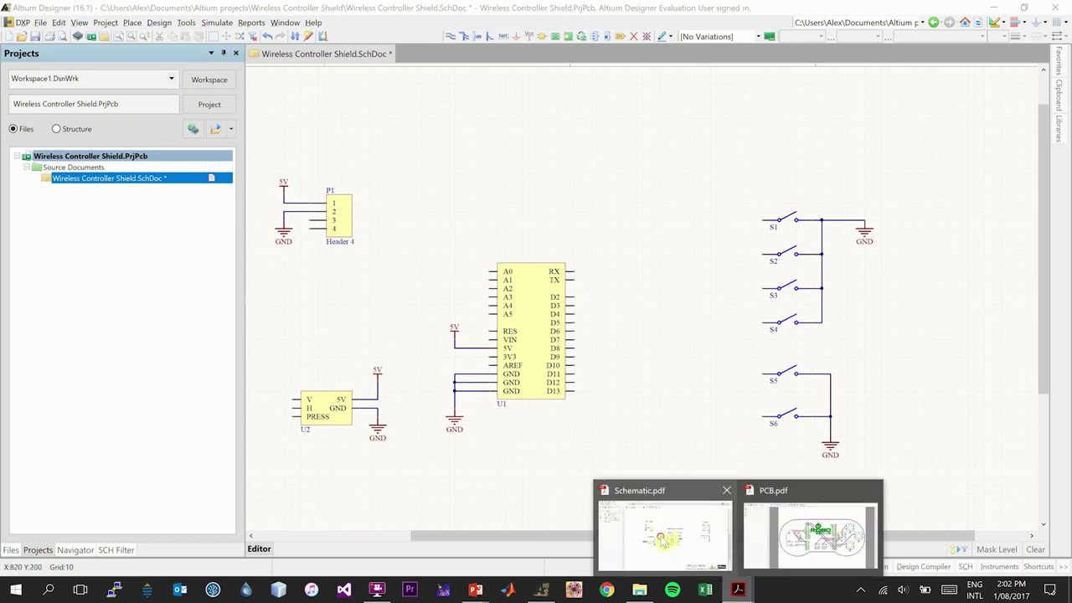
pyautogui.click(664, 542)
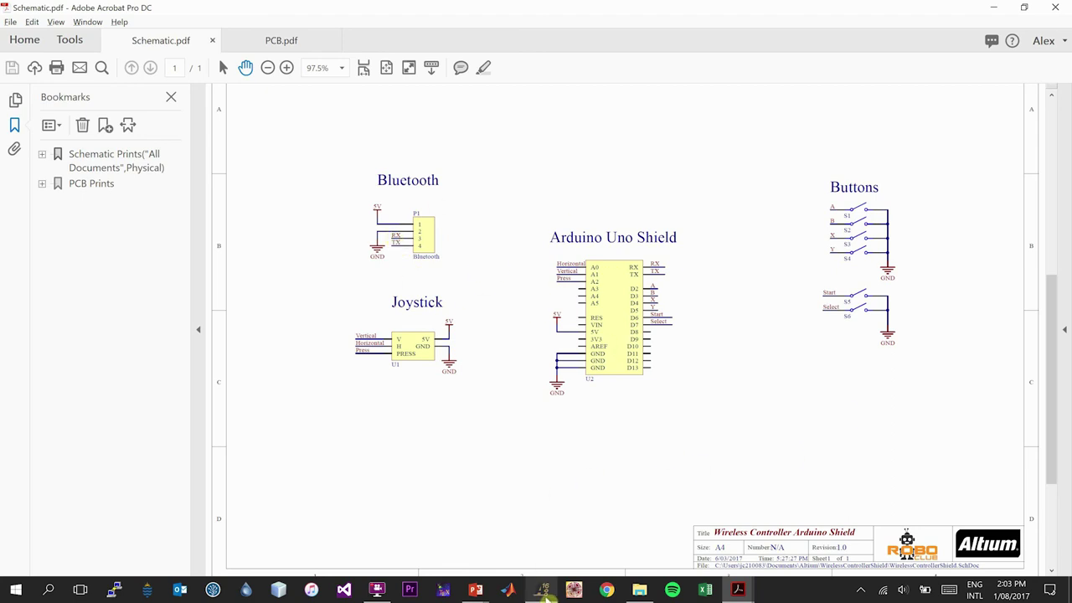
pyautogui.click(541, 590)
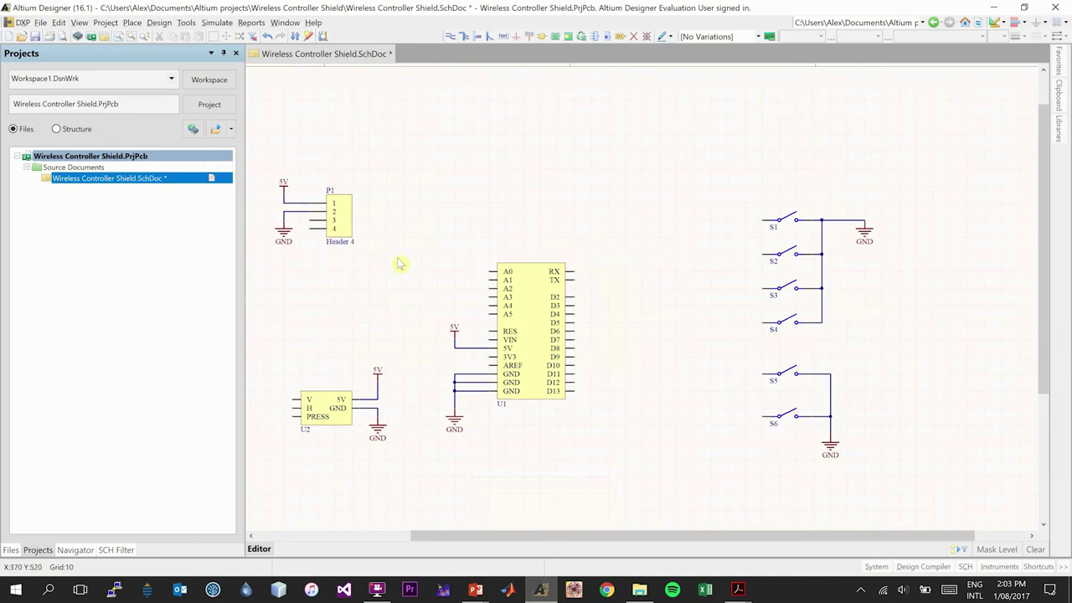
# Start placing a net label and set its net name to RX.
pyautogui.keyDown('ctrl'); pyautogui.scroll(-1, 426, 186); pyautogui.keyUp('ctrl')
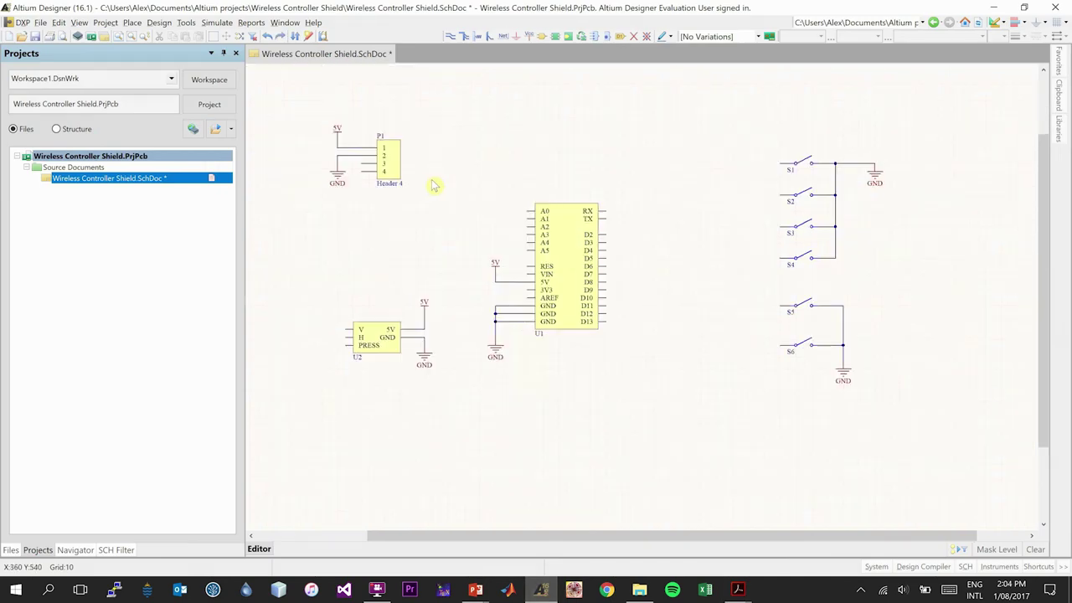
pyautogui.click(132, 25)
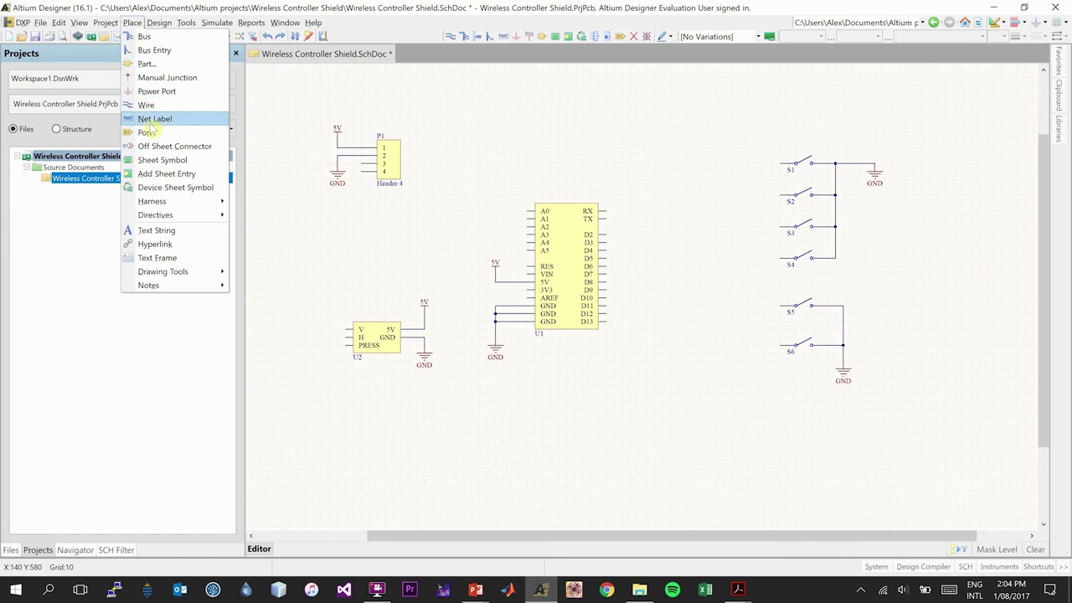
pyautogui.click(149, 121)
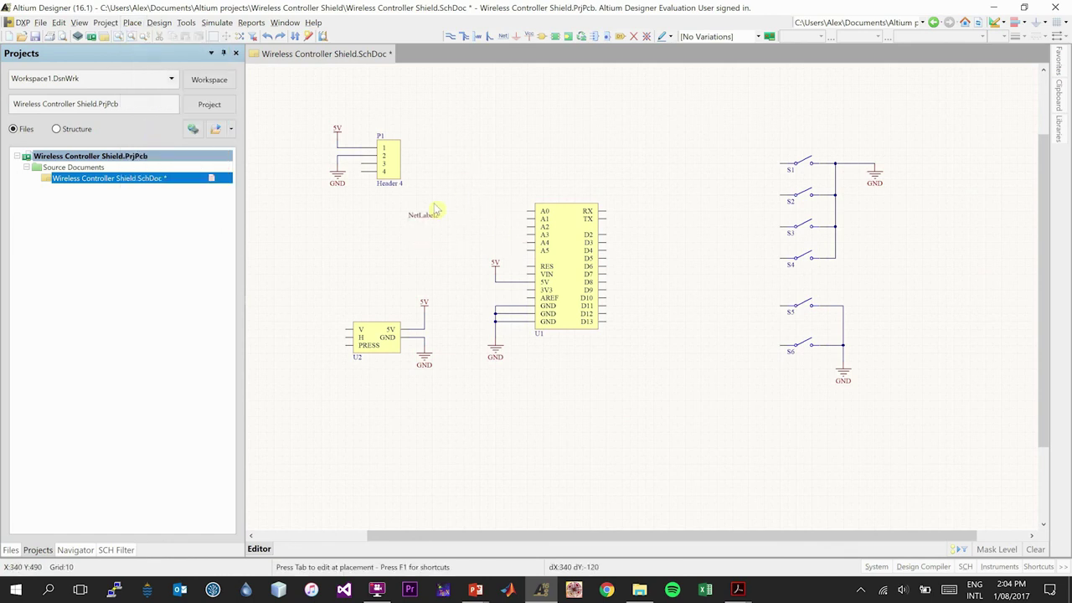
pyautogui.press('pagedown')
pyautogui.press('End')
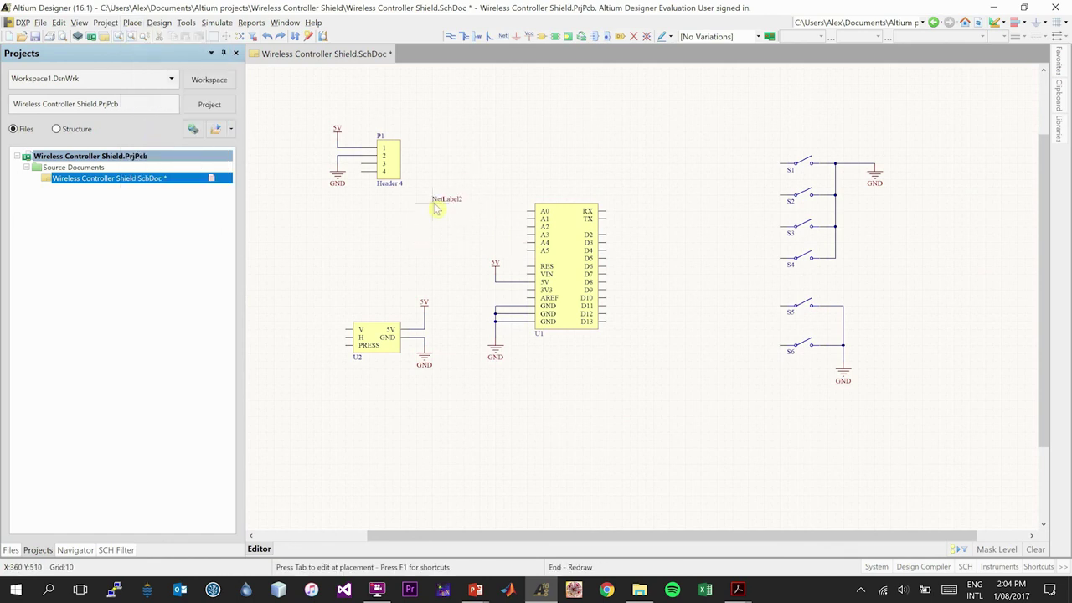
pyautogui.press('Home')
pyautogui.press('Tab')
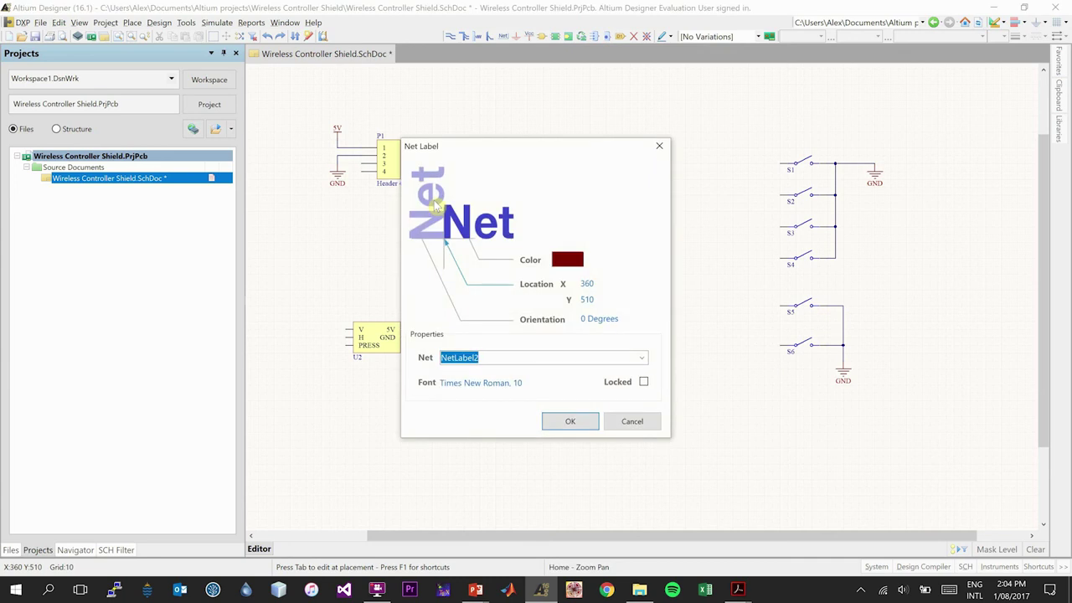
pyautogui.write('RX')
pyautogui.press('Return')
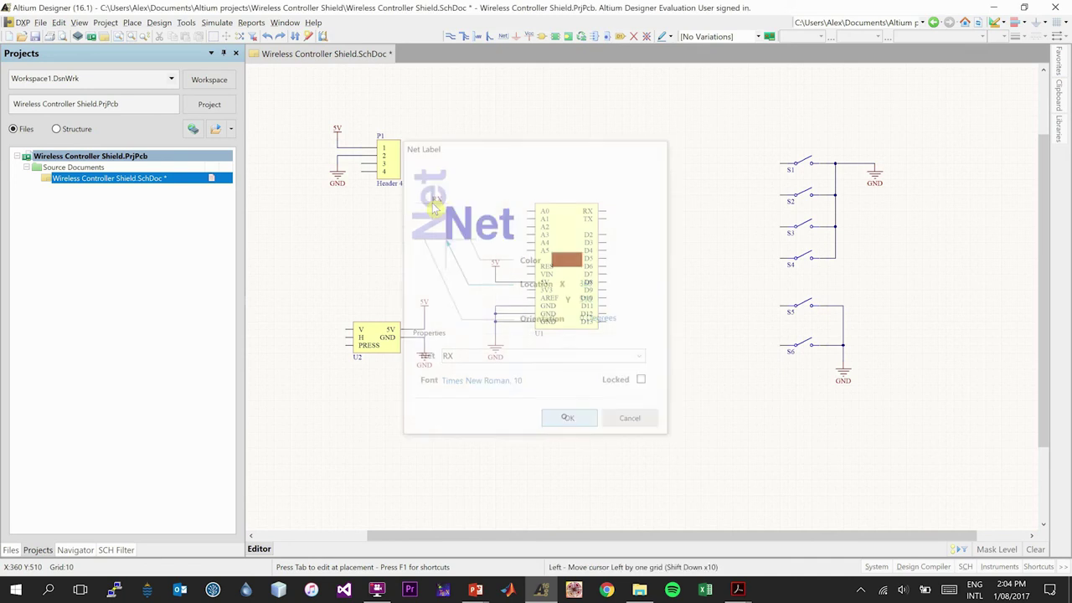
# Place the RX net label on the outer end of header P1's pin 3.
pyautogui.press('Left')
pyautogui.press('Left')
pyautogui.press('Left')
pyautogui.press('Left')
pyautogui.press('Left')
pyautogui.press('Left')
pyautogui.press('Left')
pyautogui.press('Left')
pyautogui.press('Left')
pyautogui.press('Up')
pyautogui.press('Up')
pyautogui.press('Up')
pyautogui.press('Up')
pyautogui.press('Up')
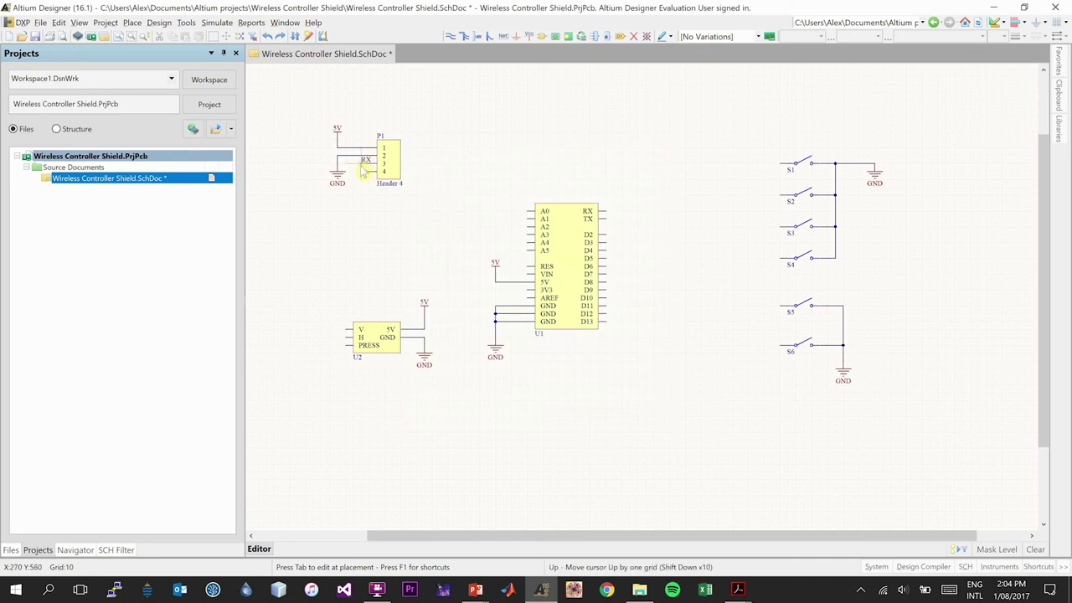
pyautogui.keyDown('ctrl'); pyautogui.scroll(5, 362, 172); pyautogui.keyUp('ctrl')
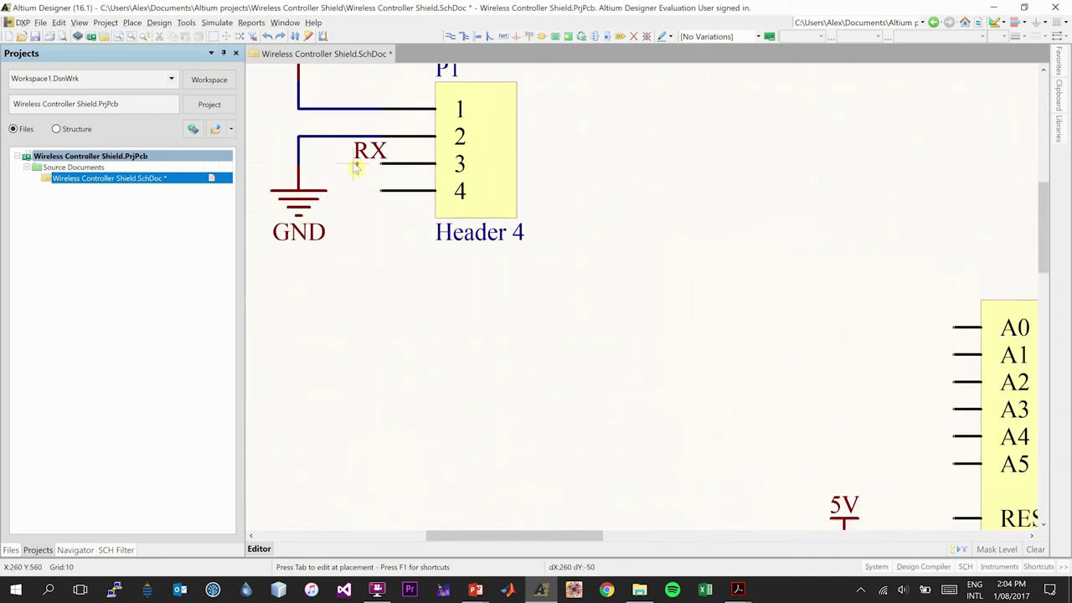
pyautogui.keyDown('ctrl'); pyautogui.scroll(2, 356, 167); pyautogui.keyUp('ctrl')
pyautogui.scroll(3, 376, 252)
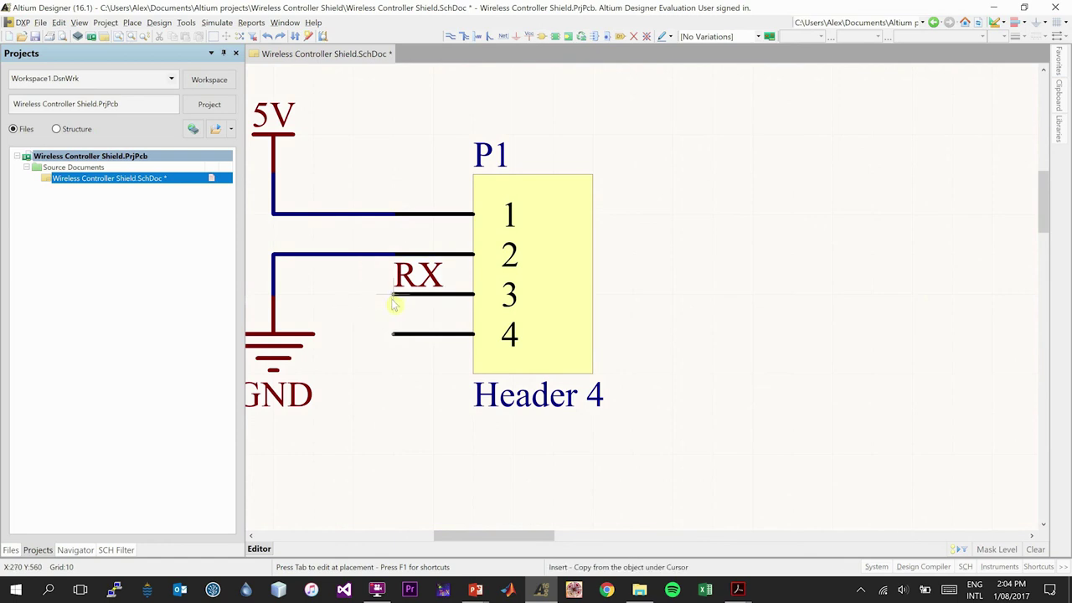
pyautogui.click(394, 304)
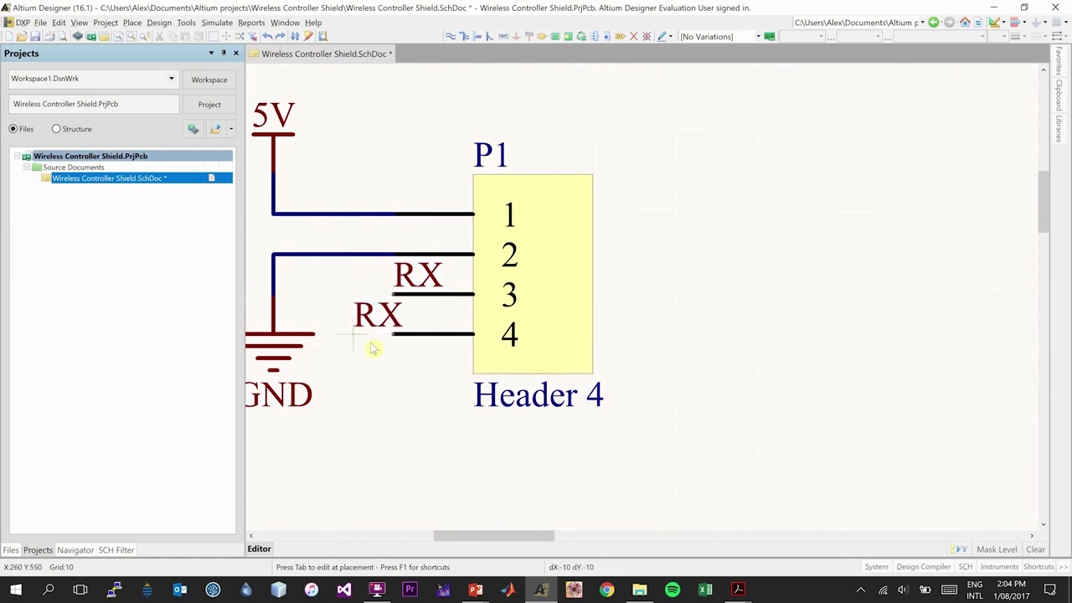
# Place a matching RX net label on the outer end of U1's RX pin.
pyautogui.keyDown('ctrl'); pyautogui.scroll(-5, 375, 347); pyautogui.keyUp('ctrl')
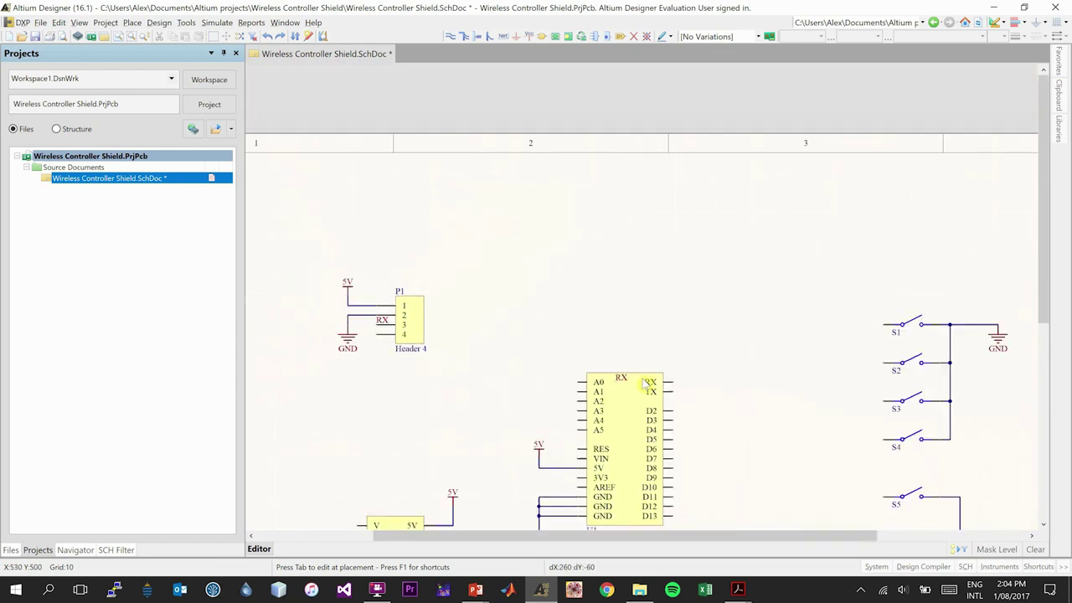
pyautogui.keyDown('ctrl'); pyautogui.scroll(5, 685, 387); pyautogui.keyUp('ctrl')
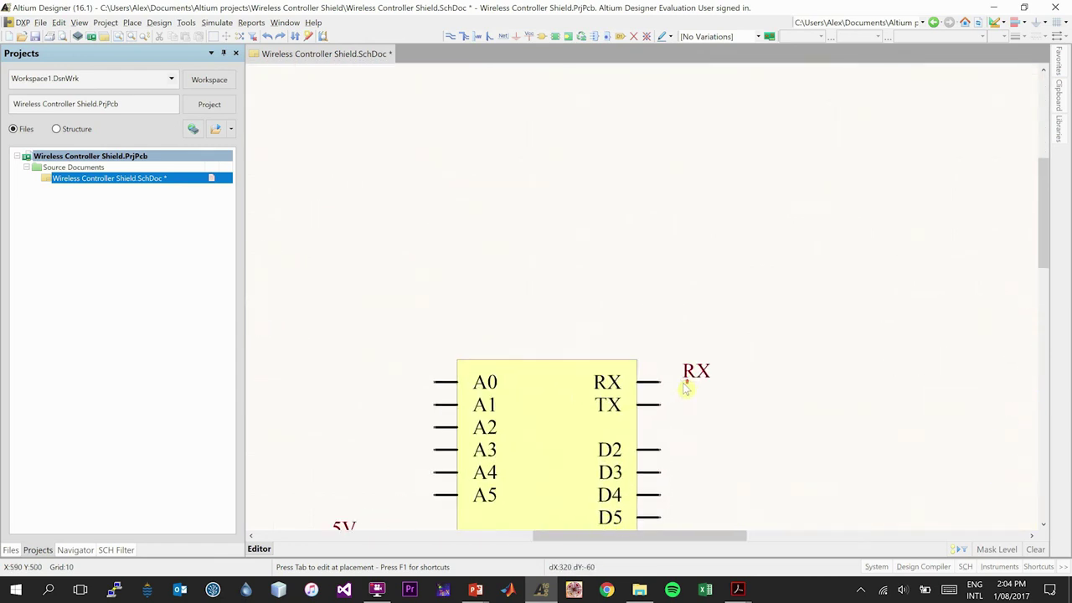
pyautogui.press('Right')
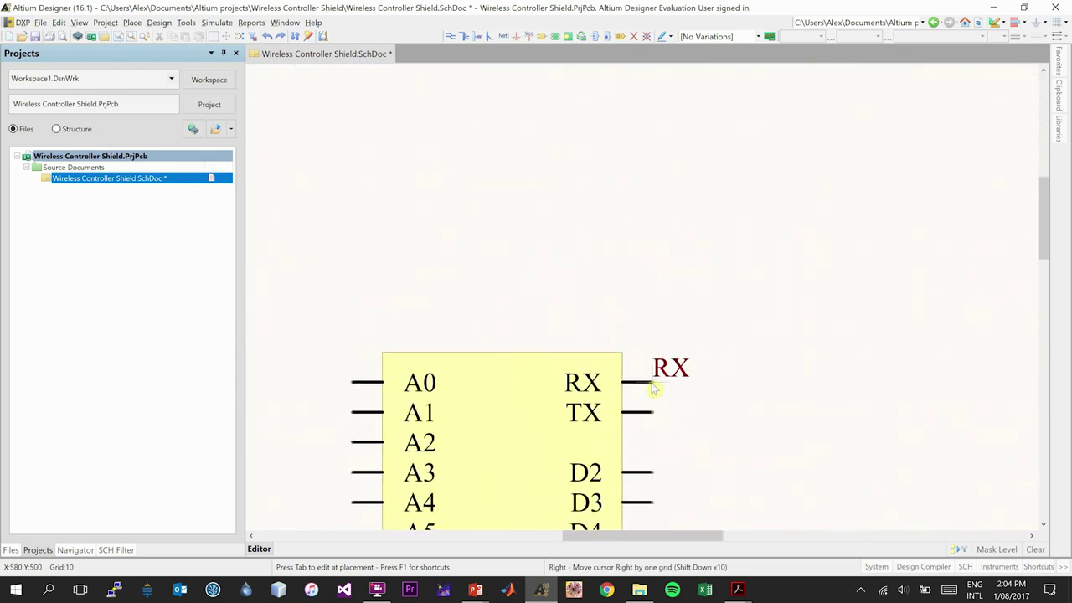
pyautogui.click(653, 386)
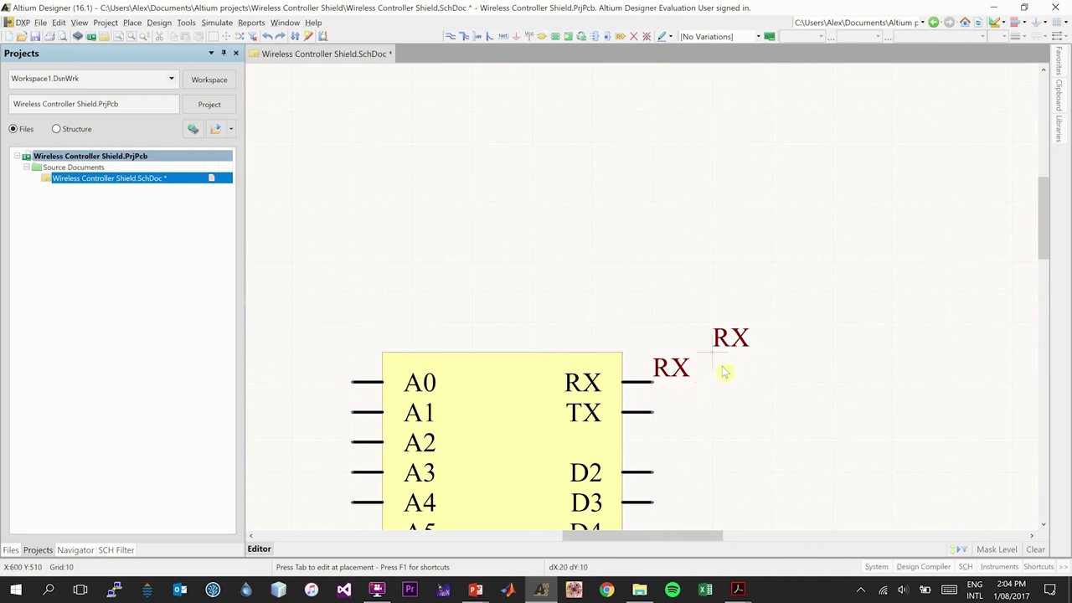
# Rename the next net label TX, place it on P1's pin 4 and U1's TX pin, and end label placement.
pyautogui.keyDown('ctrl'); pyautogui.scroll(-2, 721, 374); pyautogui.keyUp('ctrl')
pyautogui.keyDown('ctrl'); pyautogui.scroll(-2, 722, 374); pyautogui.keyUp('ctrl')
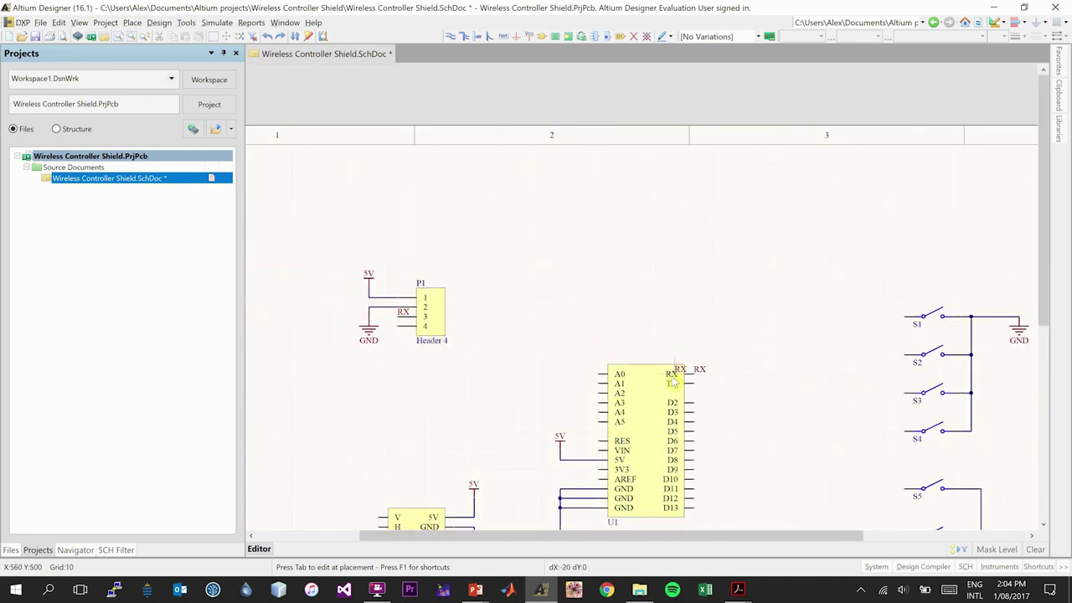
pyautogui.press('Right')
pyautogui.press('Tab')
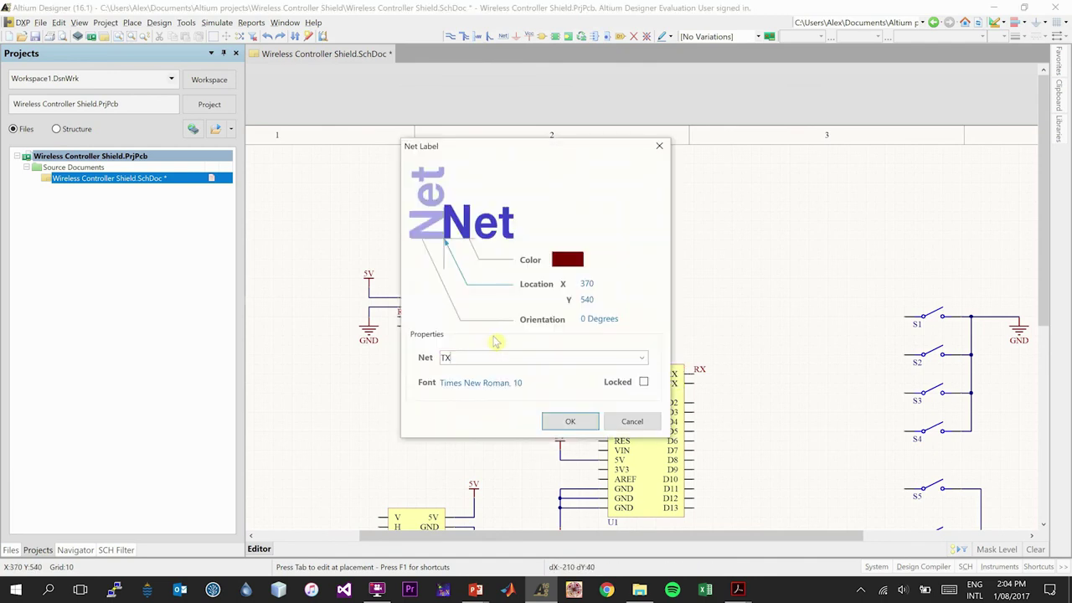
pyautogui.write('TX')
pyautogui.press('Return')
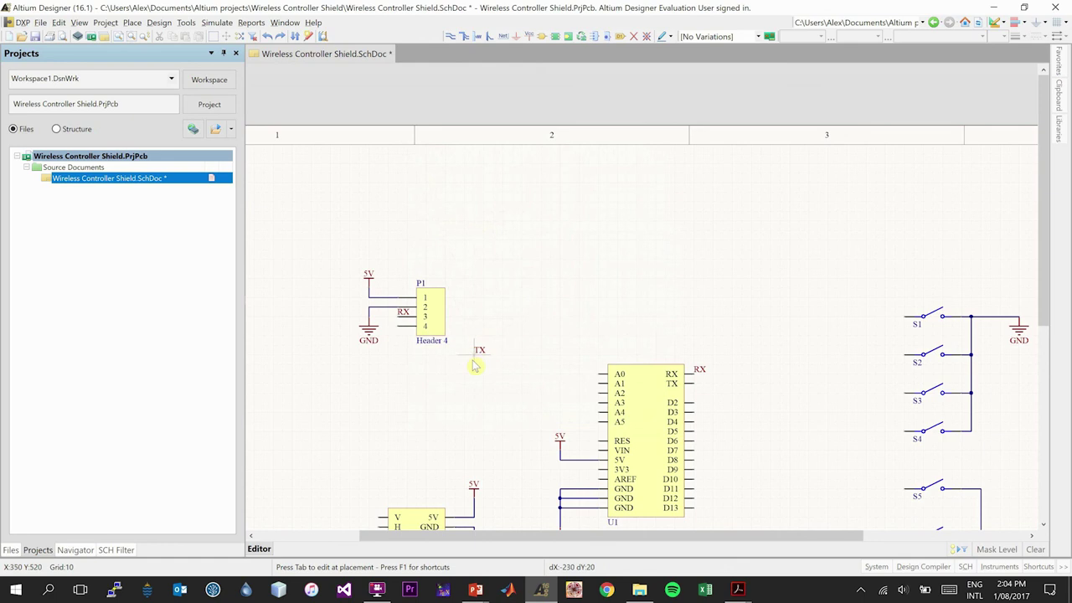
pyautogui.click(399, 331)
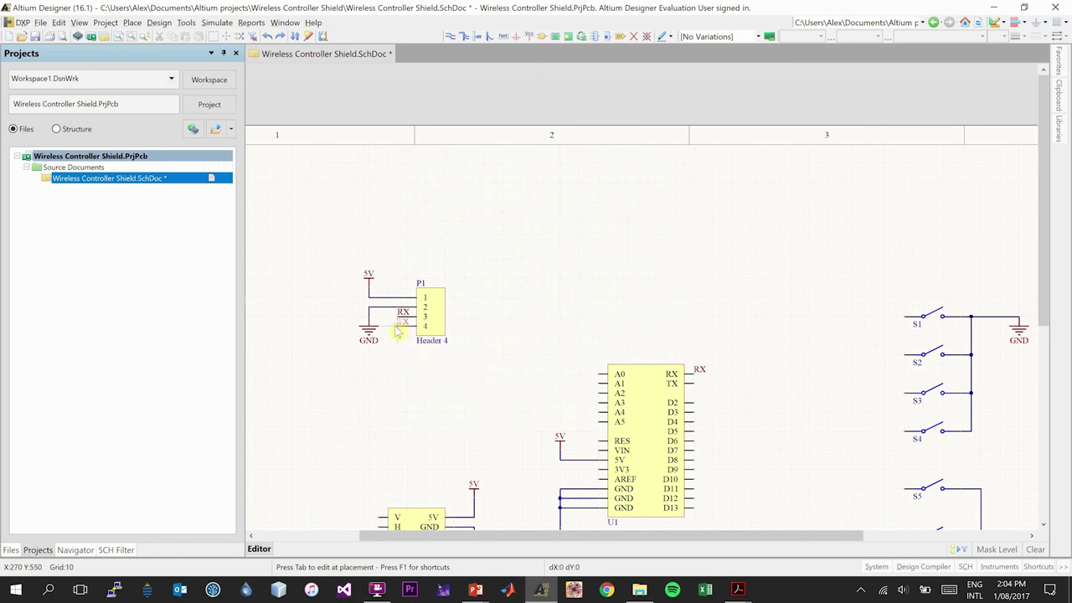
pyautogui.click(694, 384)
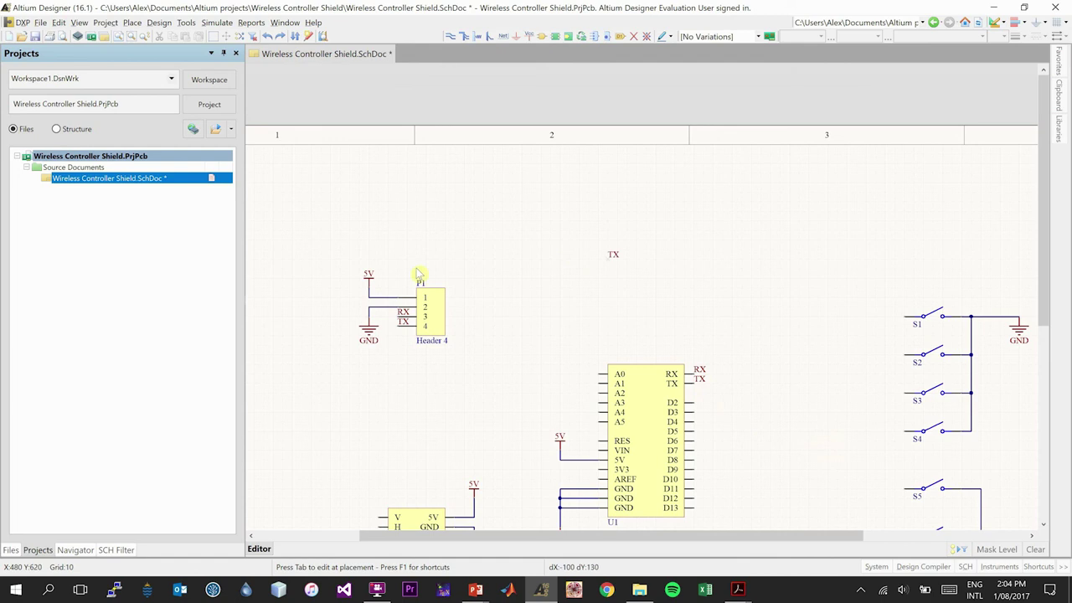
pyautogui.press('Escape')
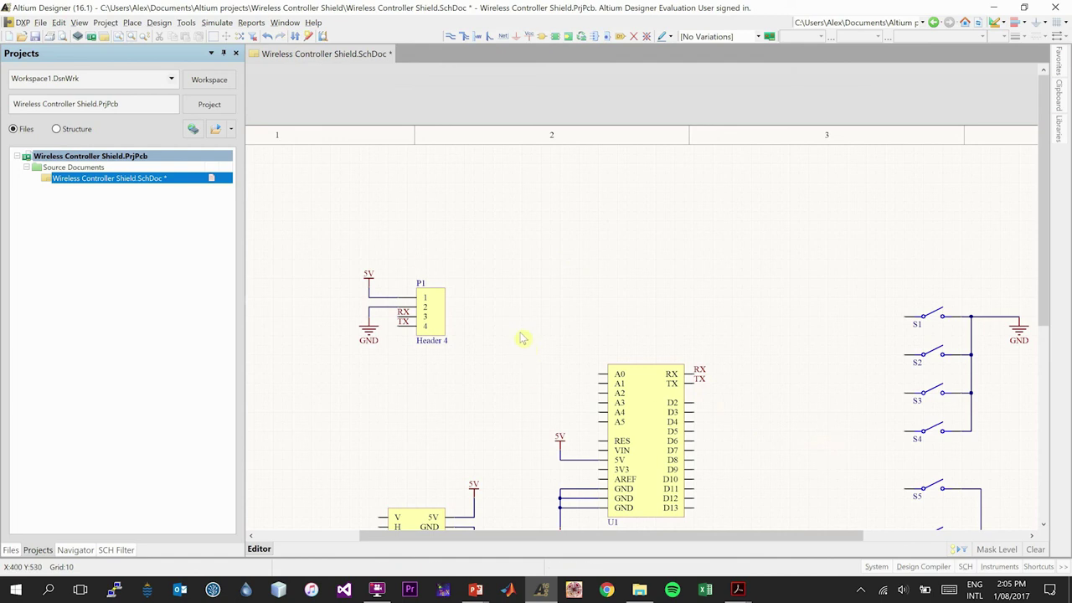
# Switch to Schematic.pdf in Adobe Acrobat to check the joystick net labels, and return to Altium Designer.
pyautogui.press('pagedown')
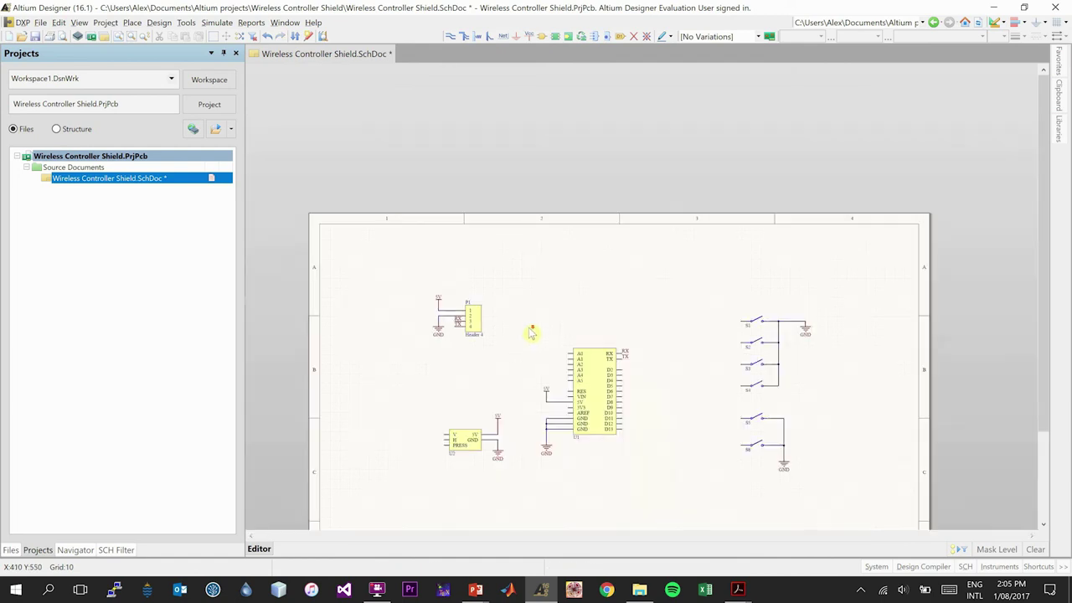
pyautogui.press('pageup')
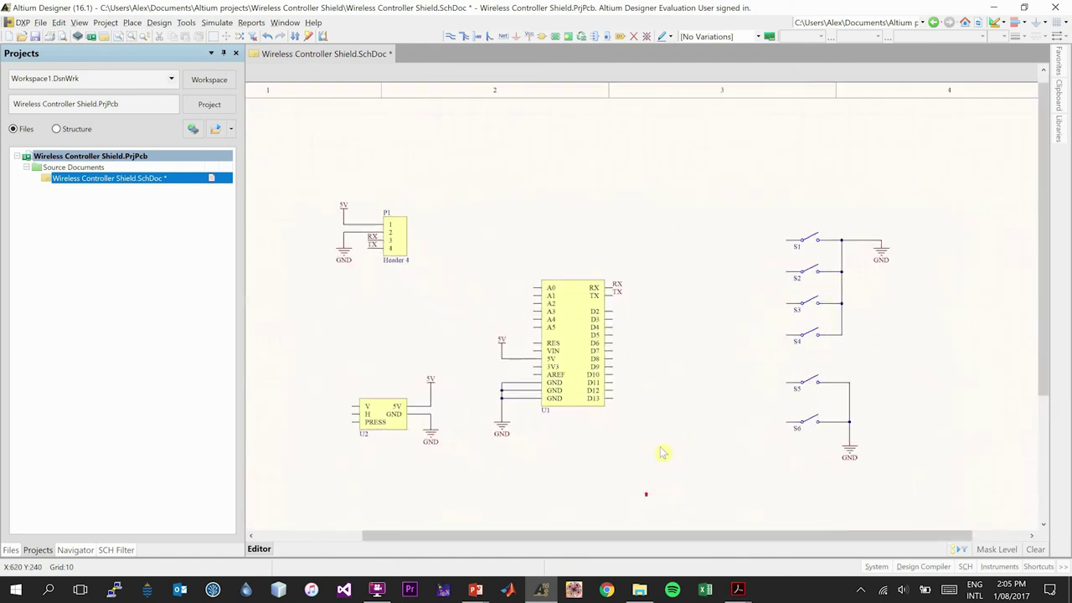
pyautogui.moveTo(738, 589)
pyautogui.click(659, 504)
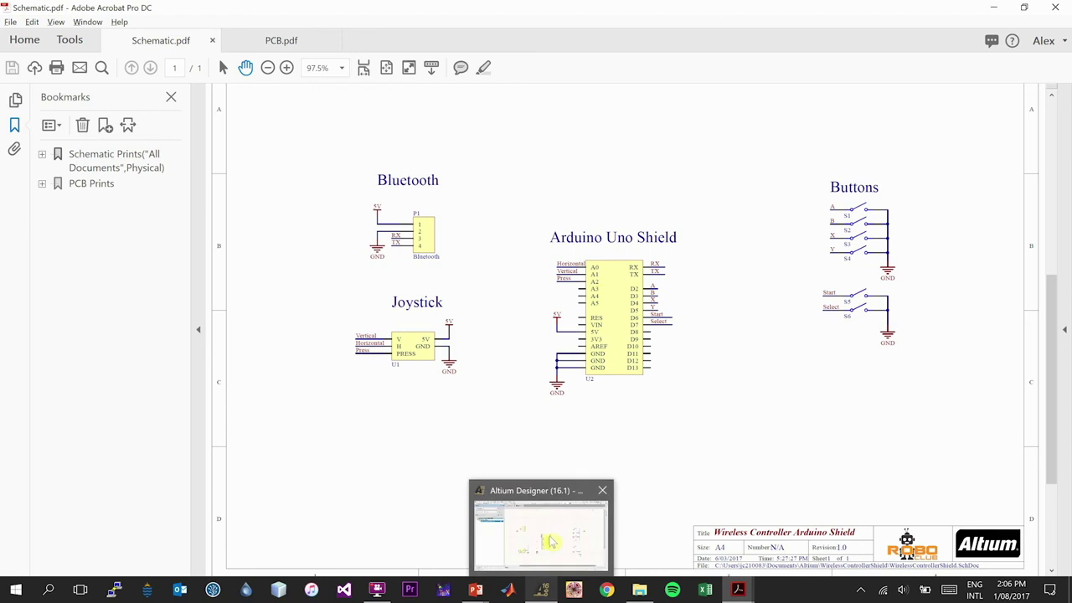
pyautogui.click(541, 589)
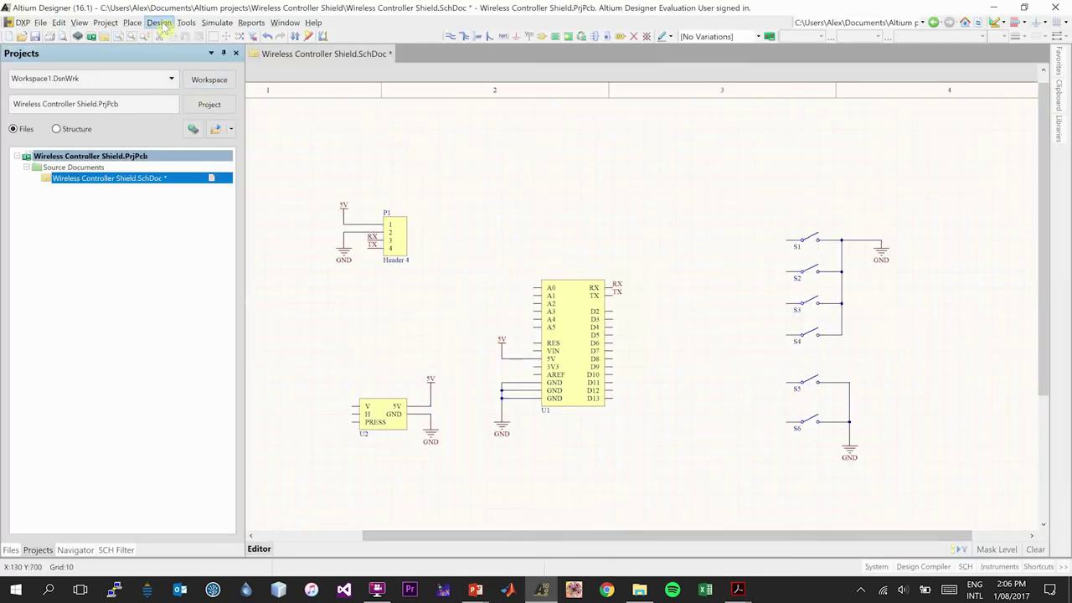
# Place a net label named Vertical just outside the V pin of joystick U2, leaving room for a wire.
pyautogui.click(132, 23)
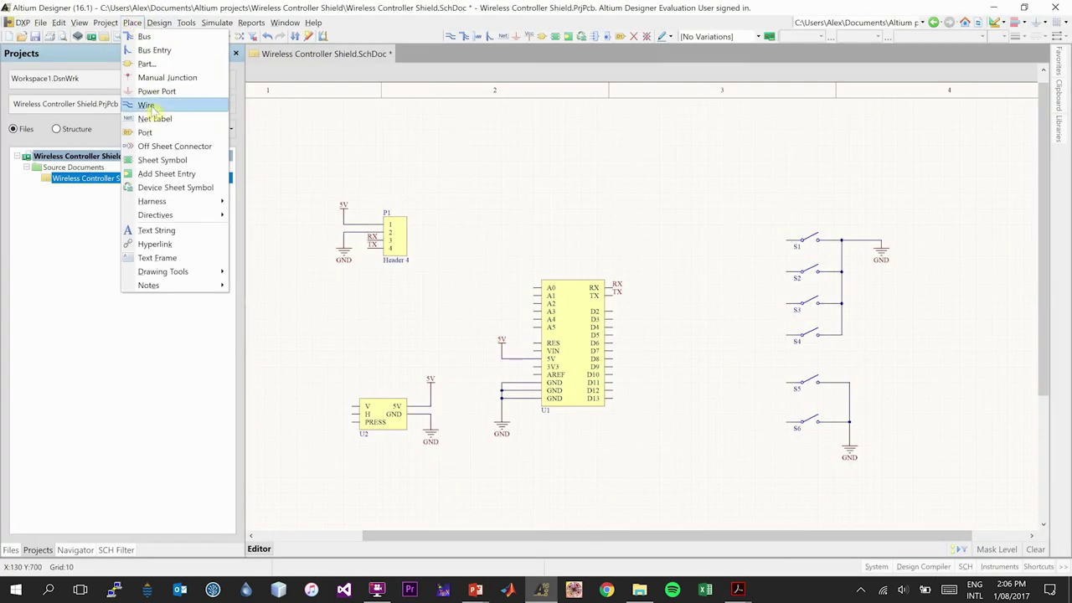
pyautogui.click(152, 118)
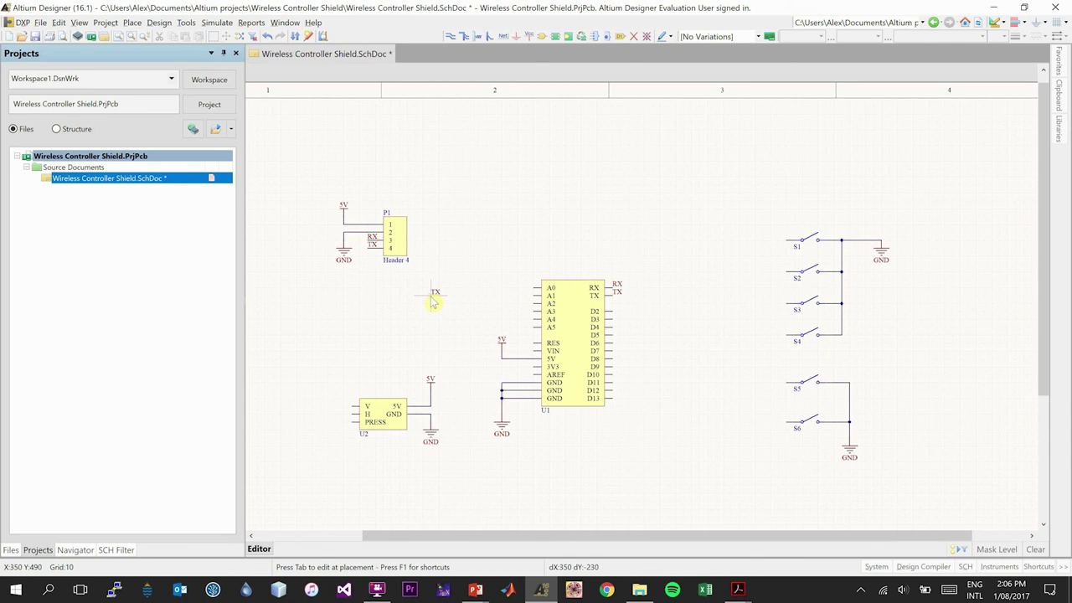
pyautogui.press('Tab')
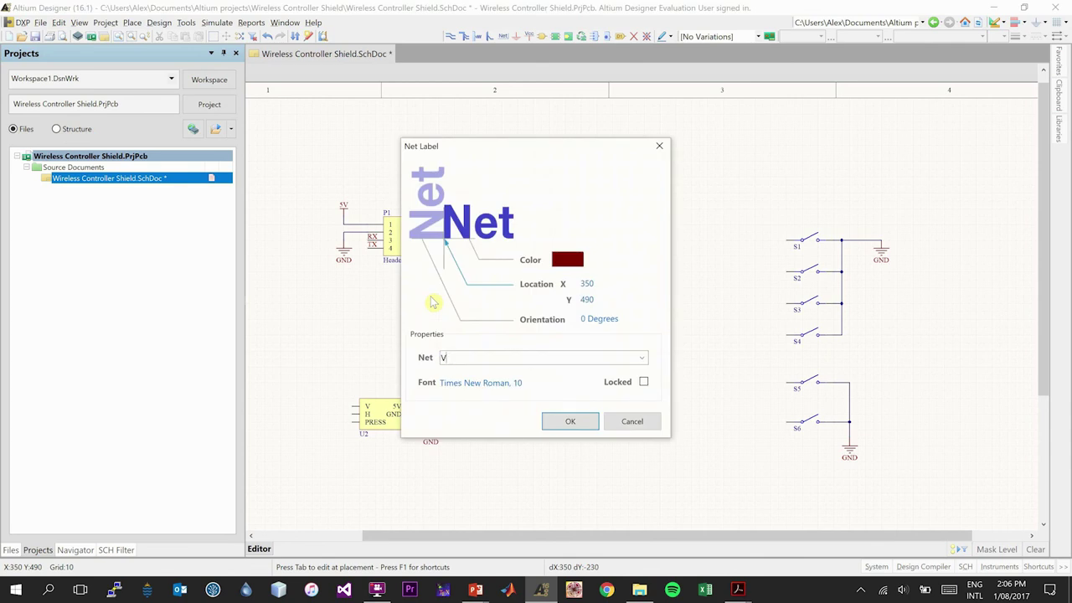
pyautogui.write('Vertical')
pyautogui.press('Return')
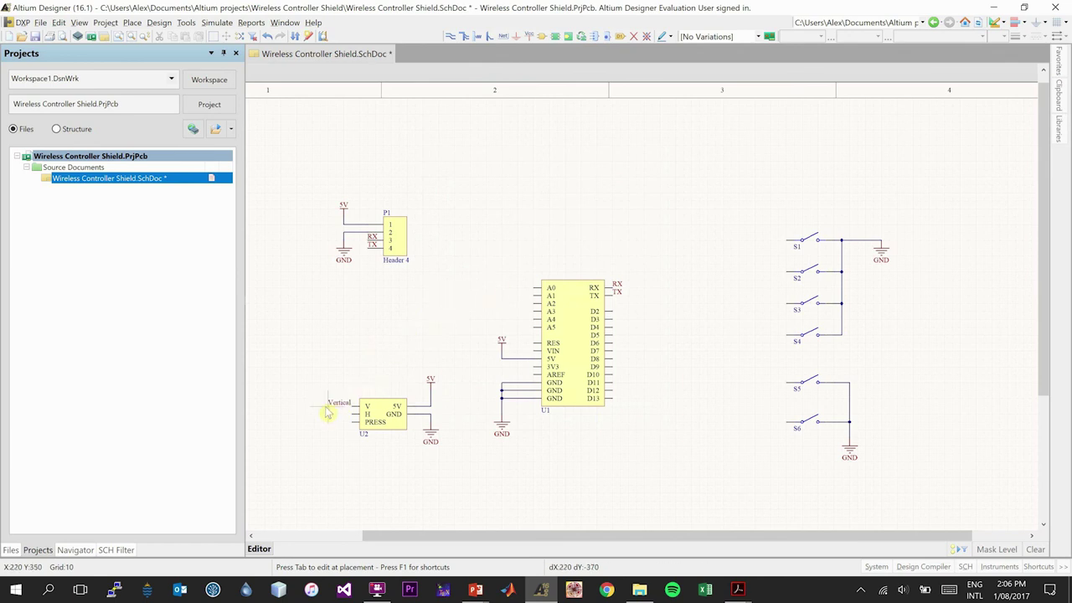
pyautogui.keyDown('ctrl'); pyautogui.scroll(4, 327, 411); pyautogui.keyUp('ctrl')
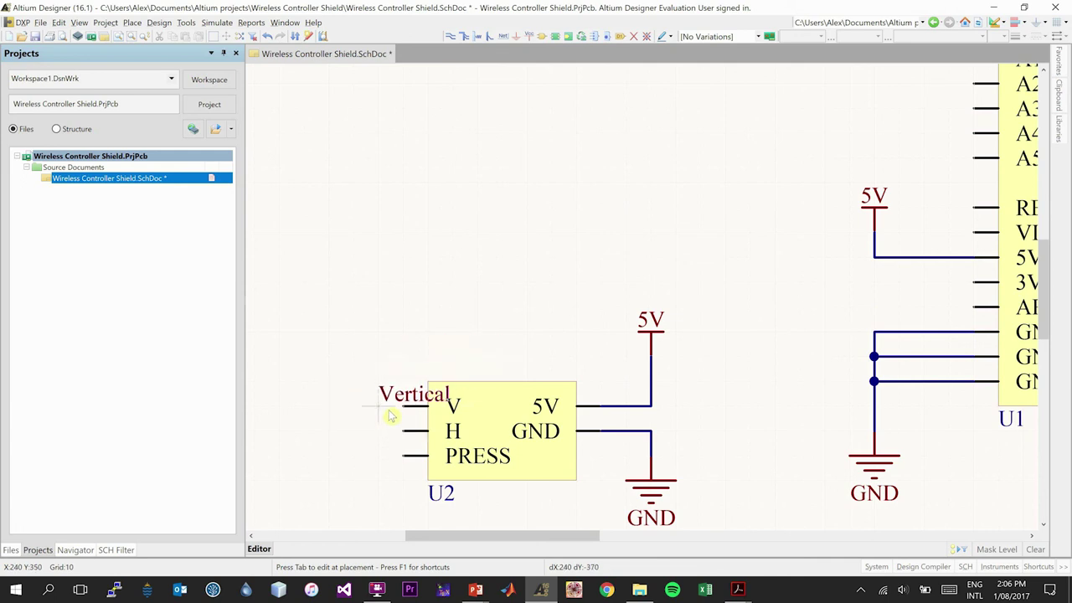
pyautogui.click(328, 410)
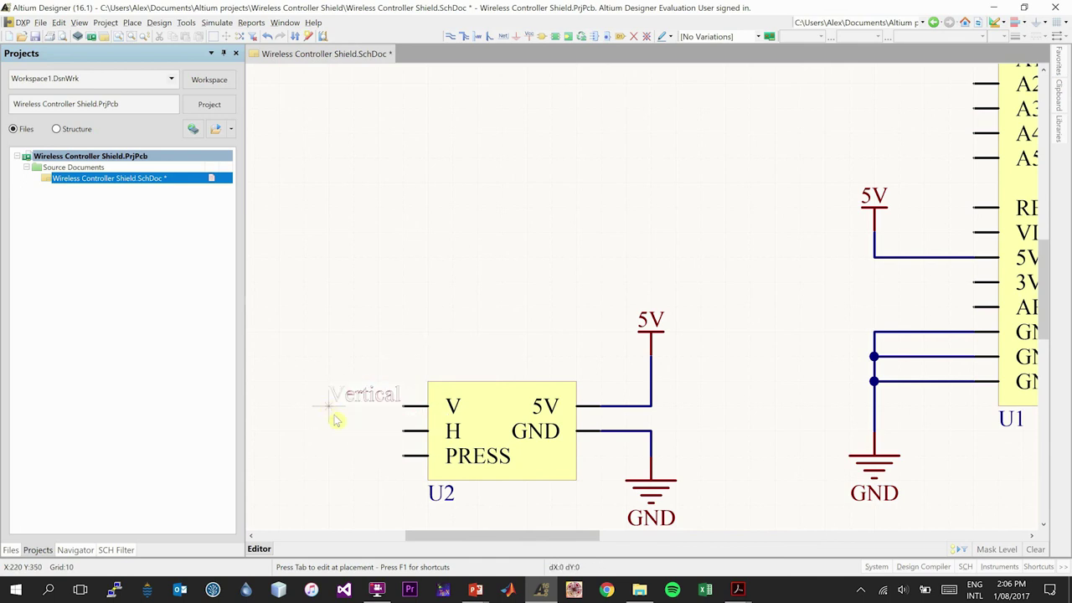
# Place a matching Vertical net label just outside U1's A0 pin.
pyautogui.scroll(-1, 507, 316)
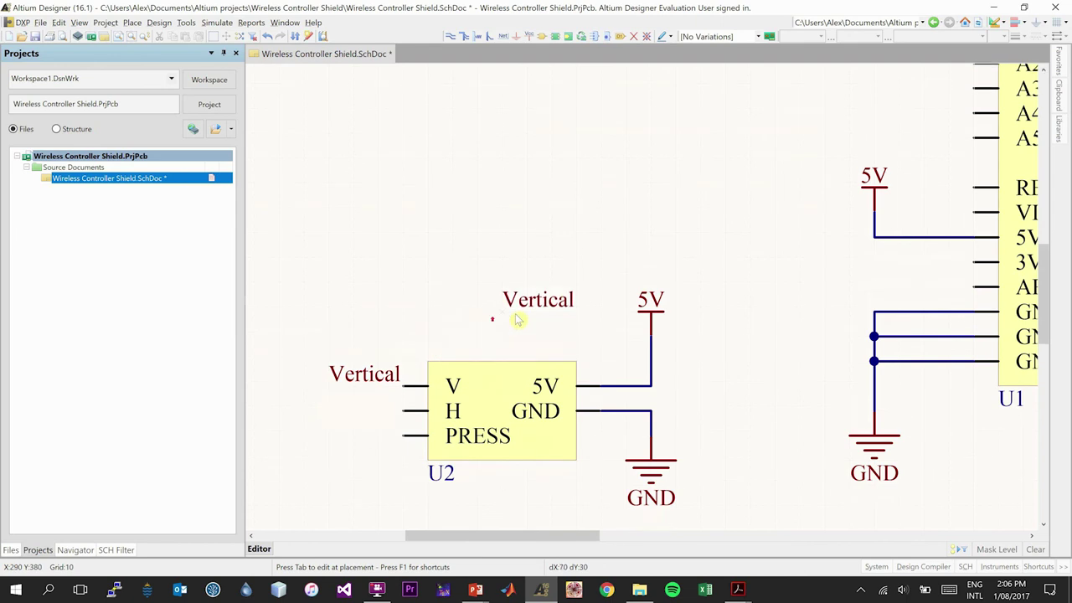
pyautogui.scroll(2, 529, 326)
pyautogui.keyDown('ctrl'); pyautogui.scroll(-2, 528, 326); pyautogui.keyUp('ctrl')
pyautogui.keyDown('ctrl'); pyautogui.scroll(-1, 539, 325); pyautogui.keyUp('ctrl')
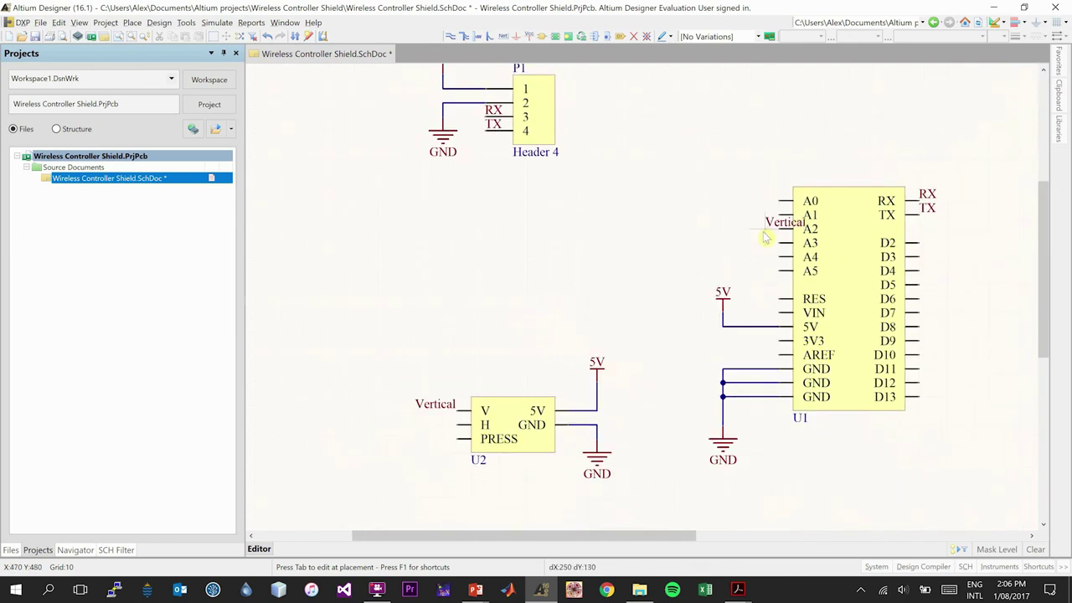
pyautogui.click(735, 202)
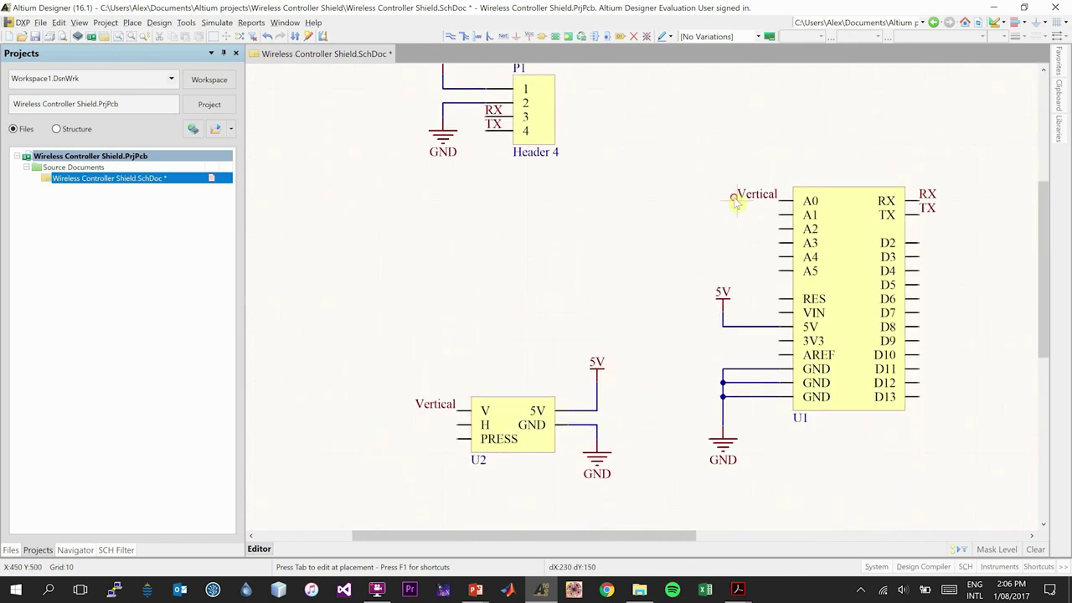
# Rename the next net label Horizontal and place it just outside U2's H pin and U1's A1 pin.
pyautogui.press('Tab')
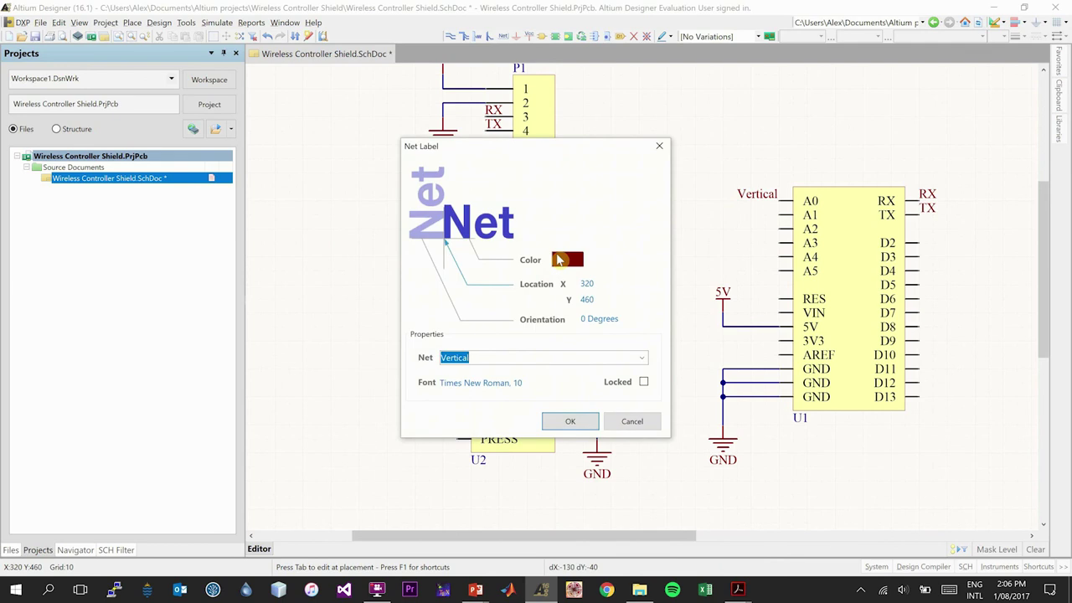
pyautogui.write('Horizon')
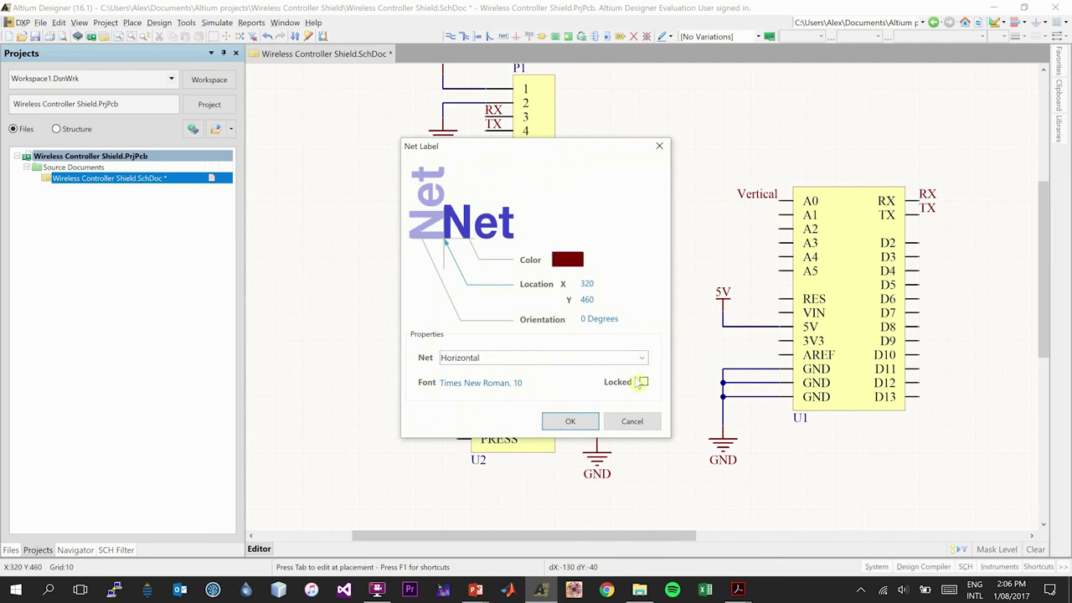
pyautogui.click(570, 421)
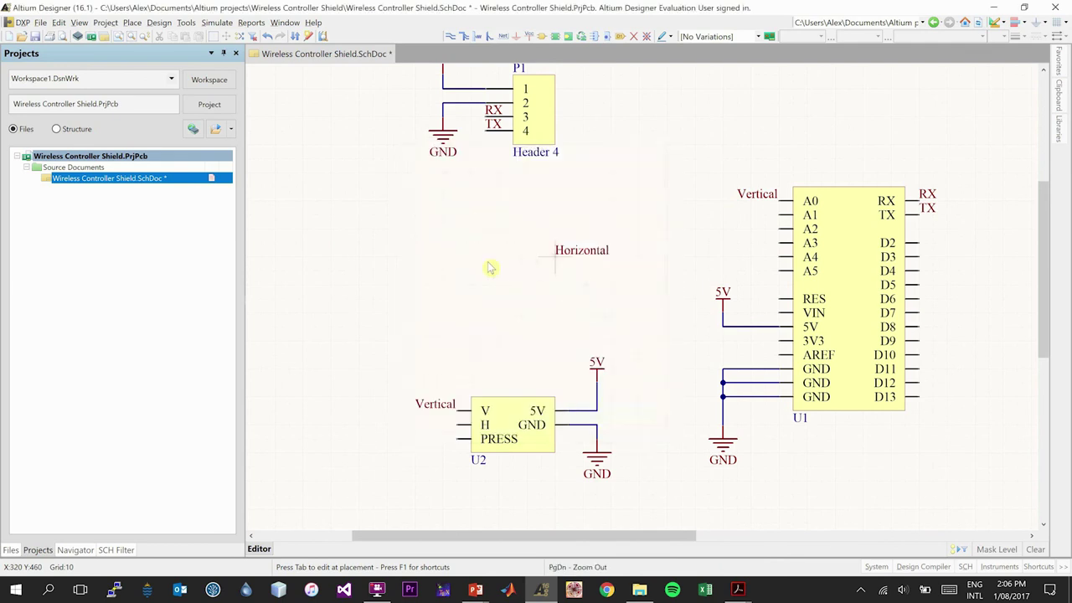
pyautogui.click(397, 435)
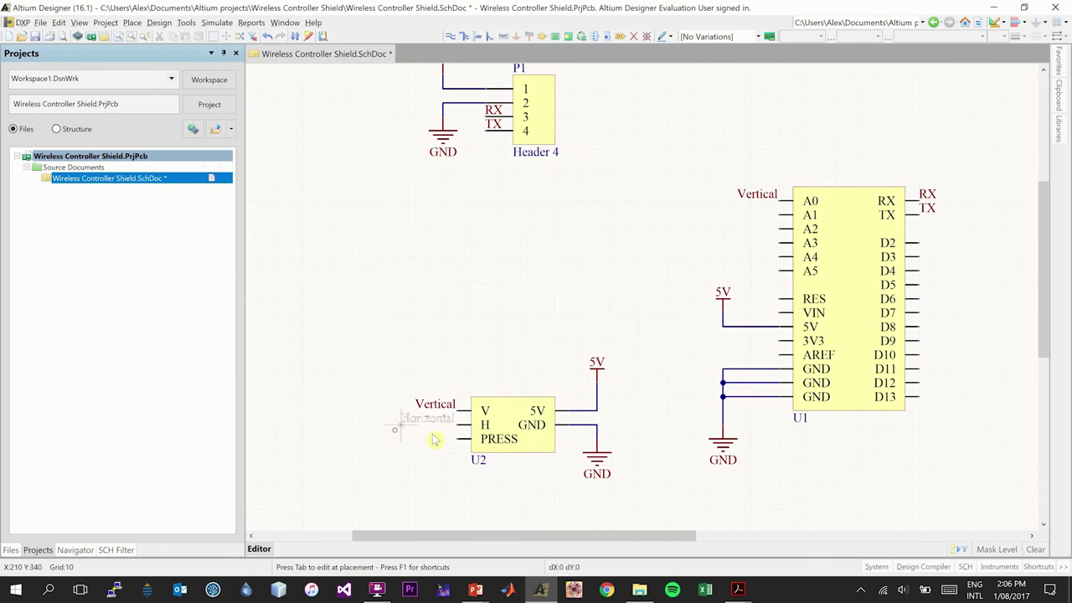
pyautogui.click(722, 222)
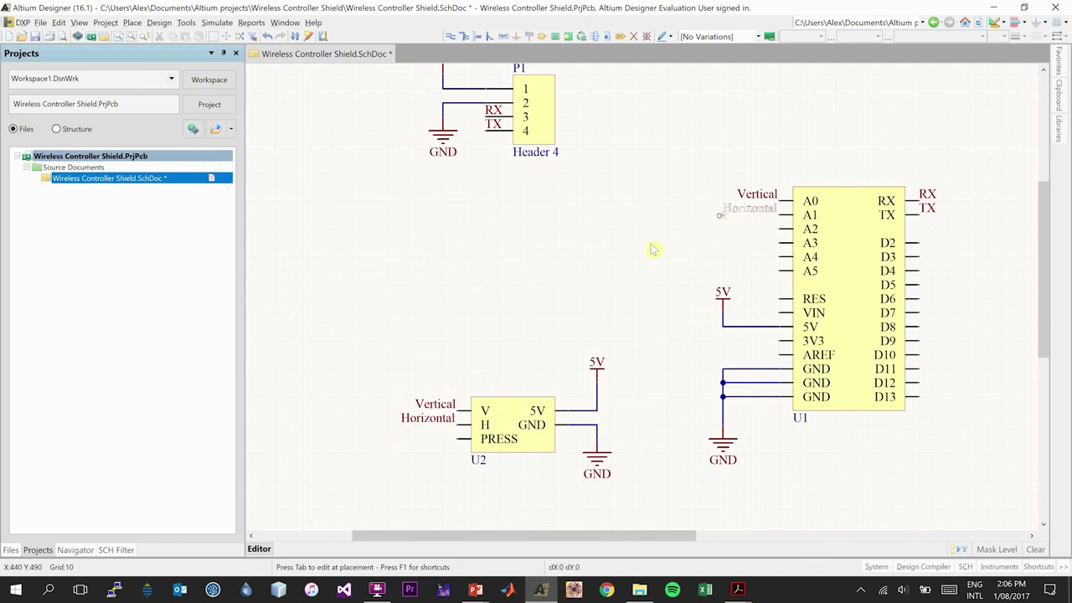
# Rename the next net label Press, place it just outside U2's PRESS pin and U1's A2 pin, and end label placement.
pyautogui.press('Tab')
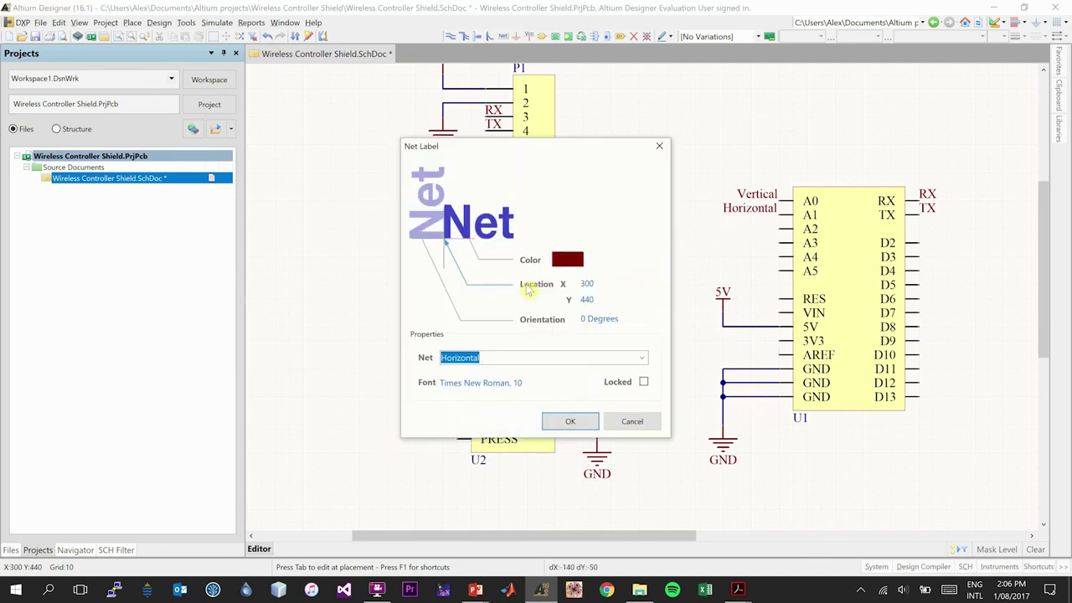
pyautogui.write('Press')
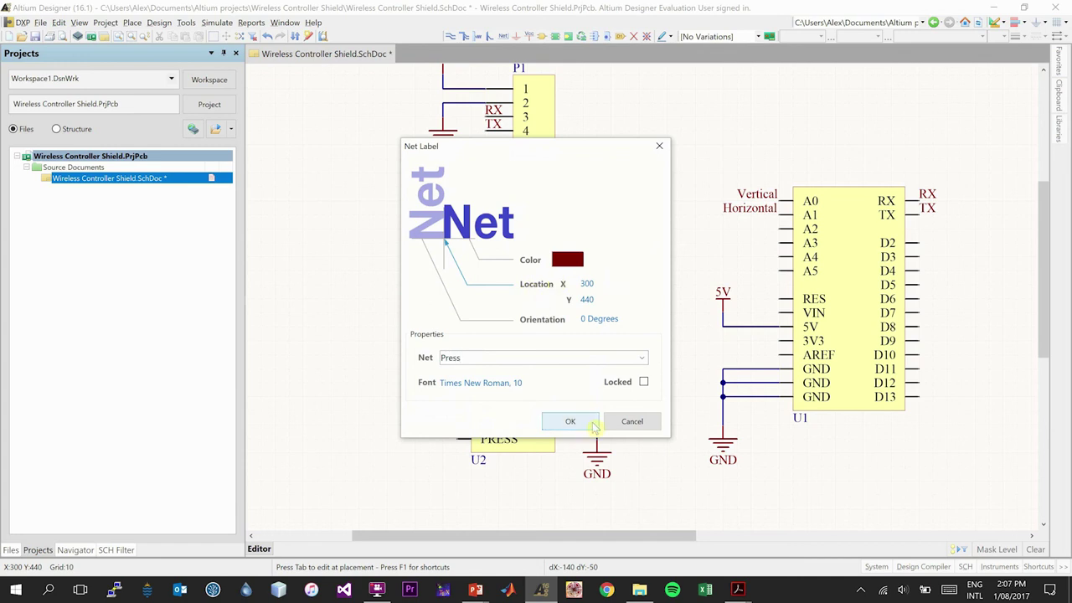
pyautogui.click(565, 422)
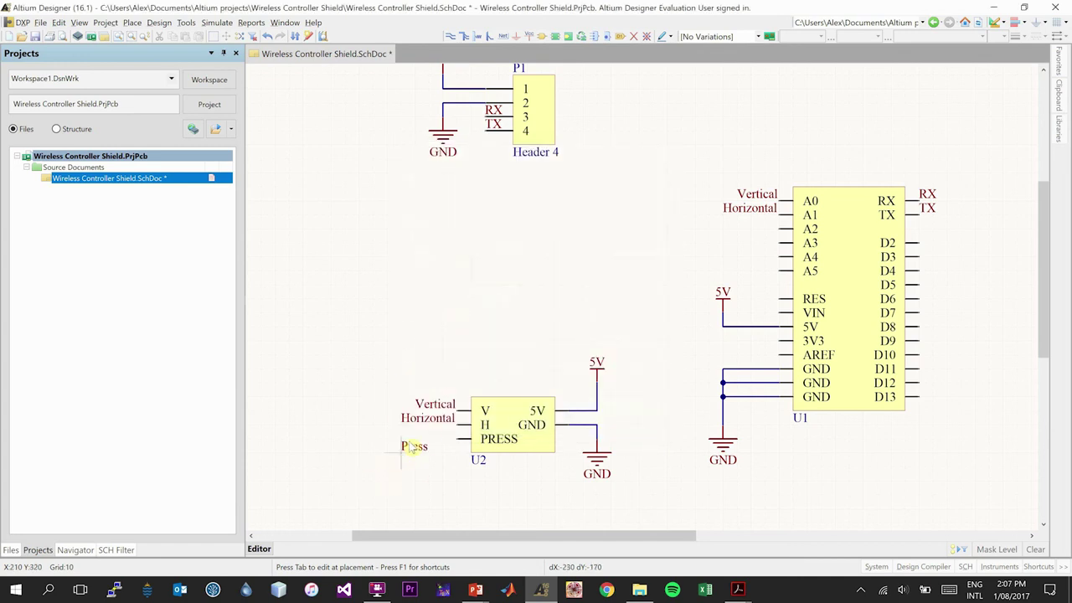
pyautogui.press('space')
pyautogui.press('space')
pyautogui.click(425, 448)
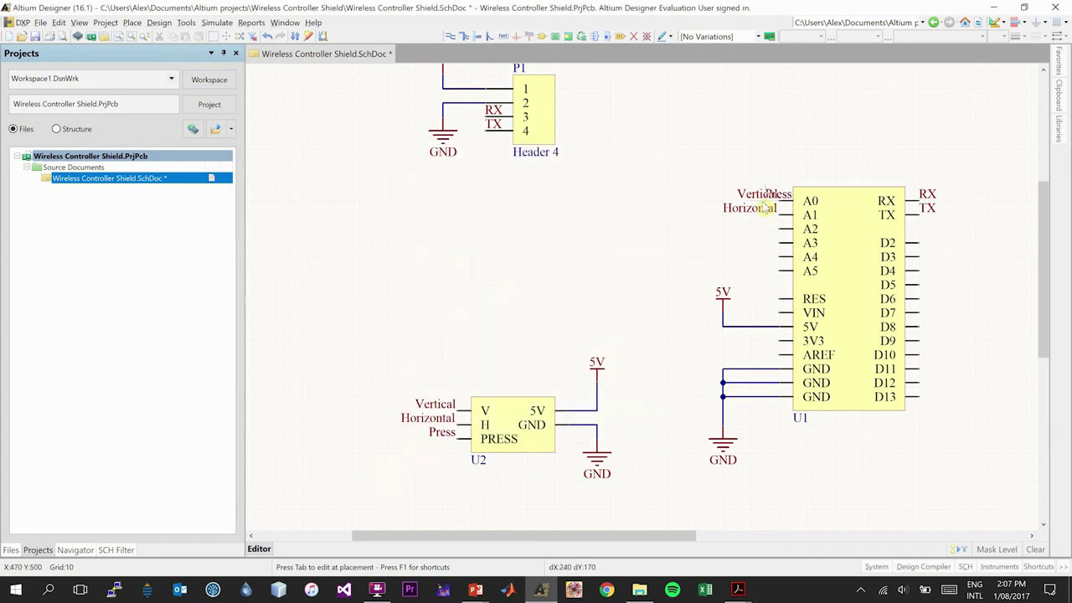
pyautogui.click(751, 232)
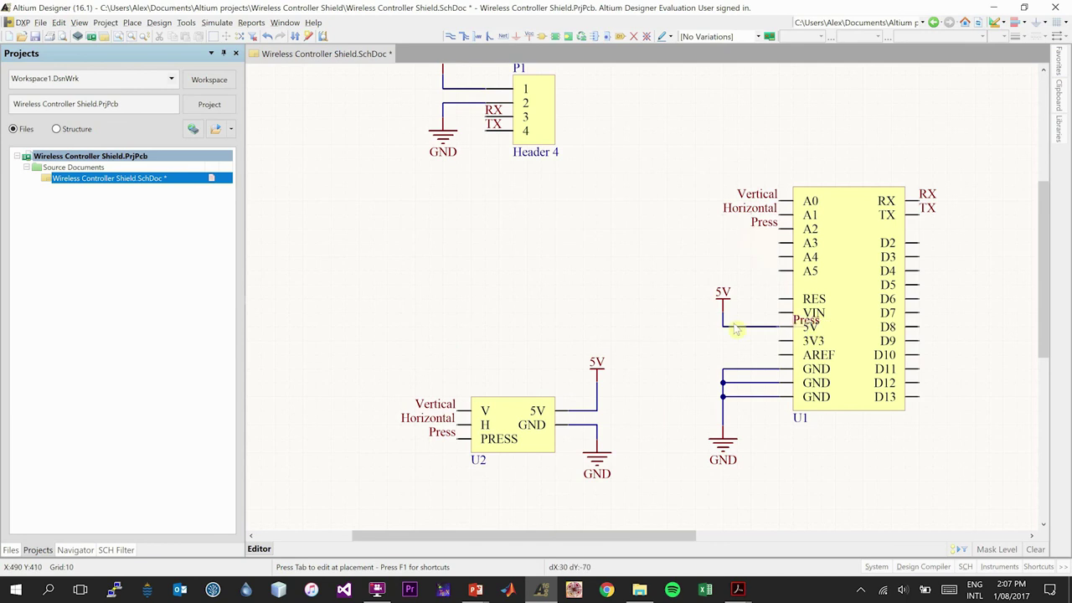
pyautogui.press('Escape')
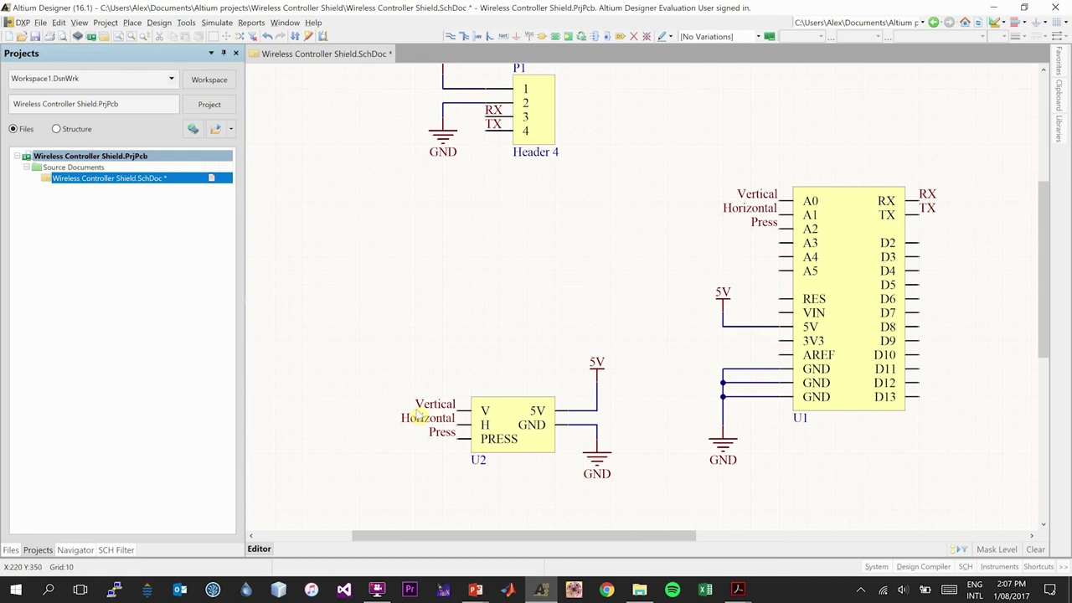
pyautogui.click(461, 419)
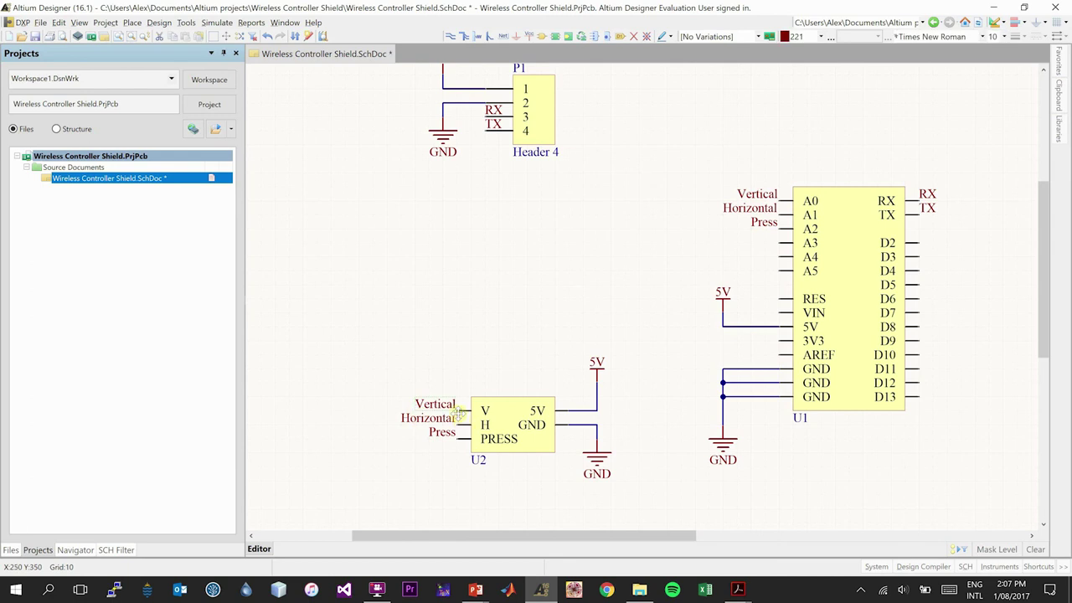
pyautogui.click(515, 305)
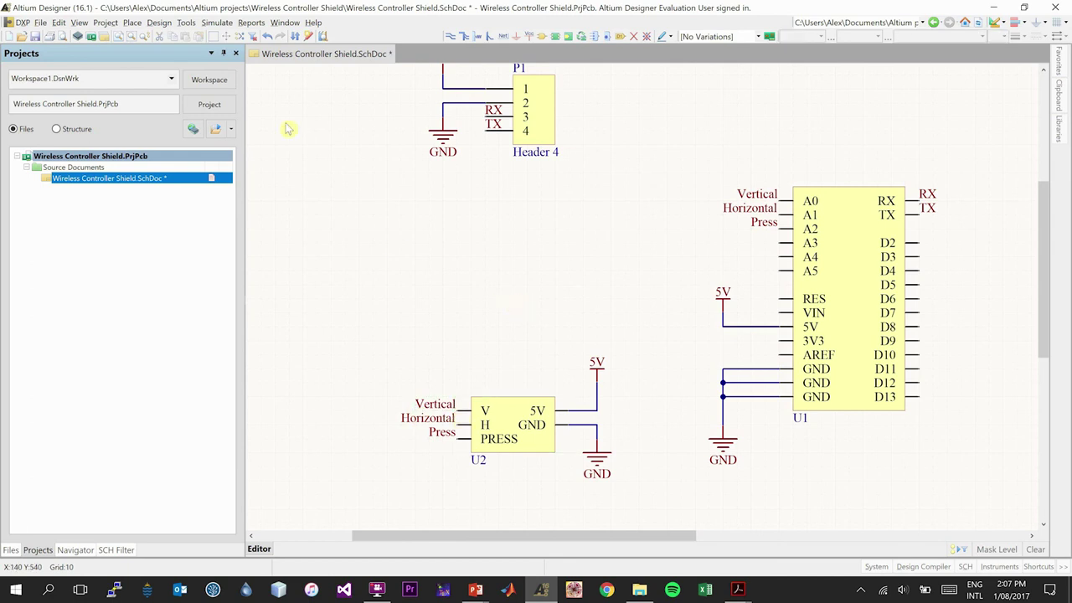
# Draw horizontal wires from U2's V, H and PRESS pins, each running beneath the full length of its net label.
pyautogui.click(132, 23)
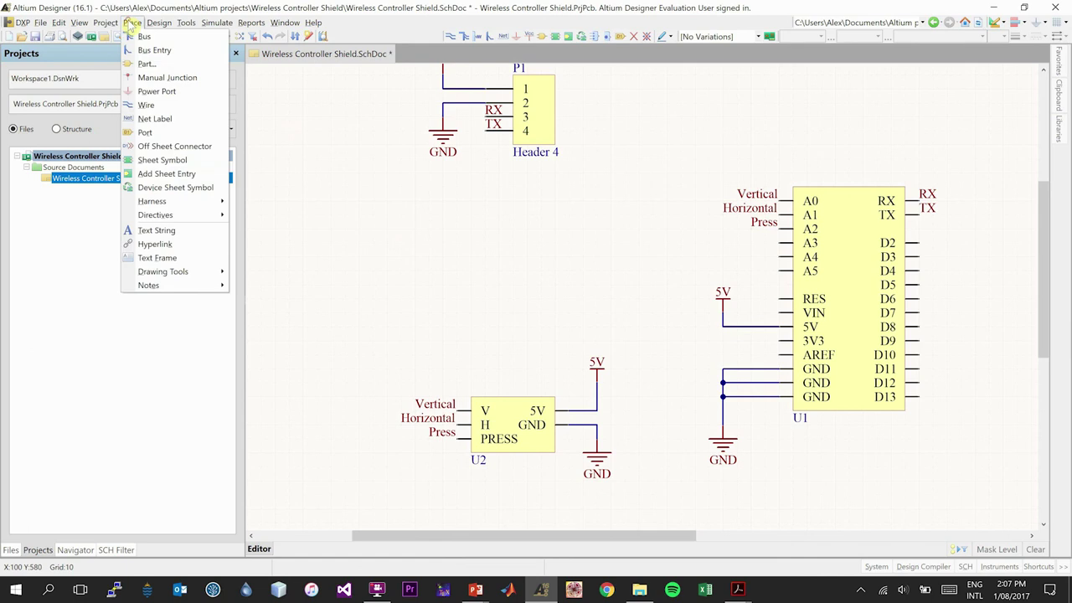
pyautogui.click(145, 106)
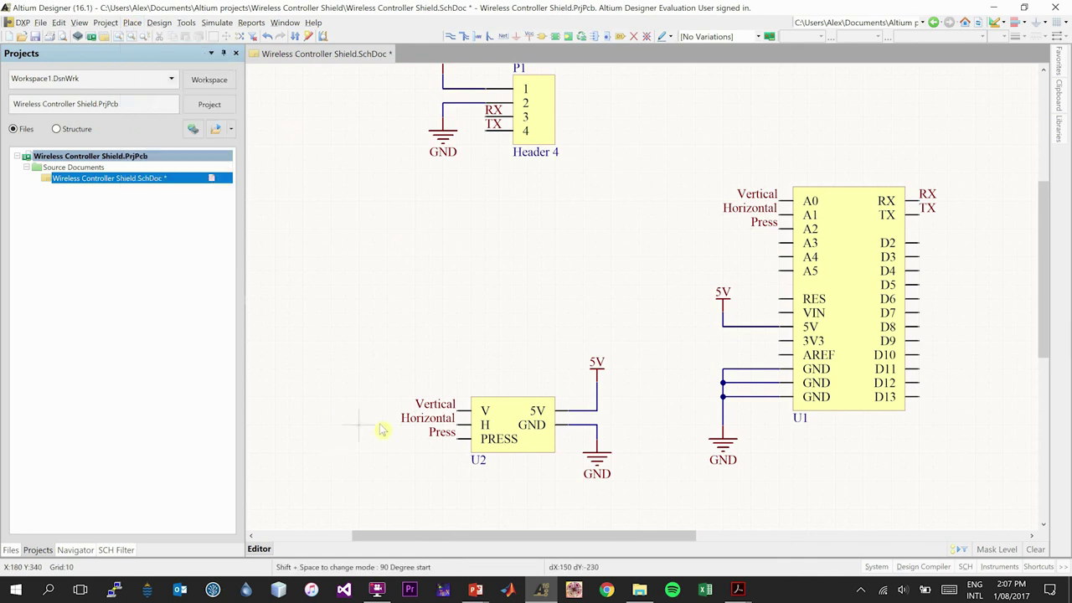
pyautogui.keyDown('ctrl'); pyautogui.scroll(3, 419, 478); pyautogui.keyUp('ctrl')
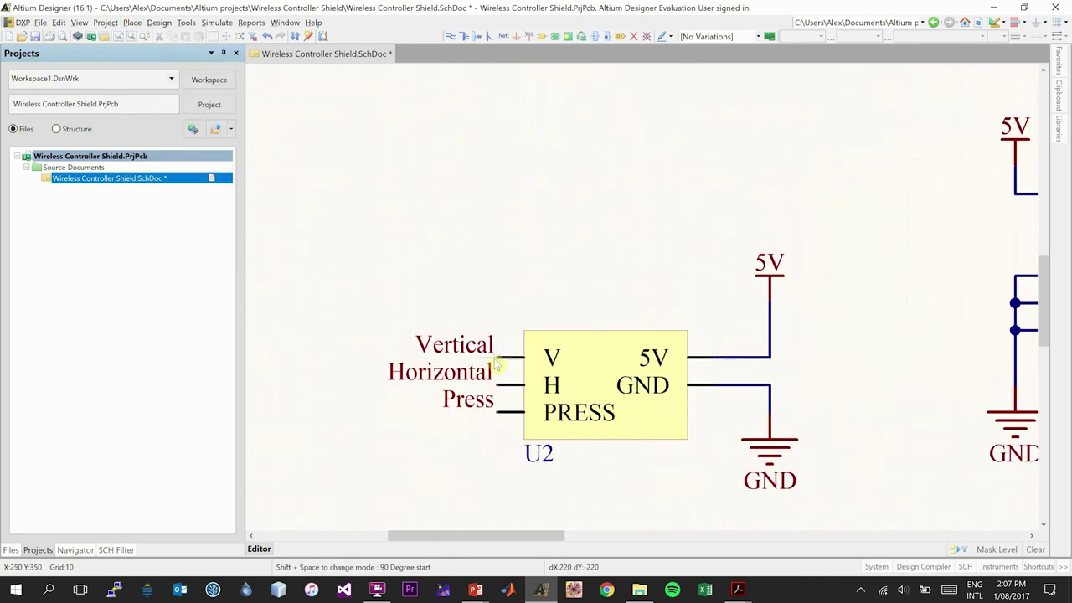
pyautogui.click(499, 359)
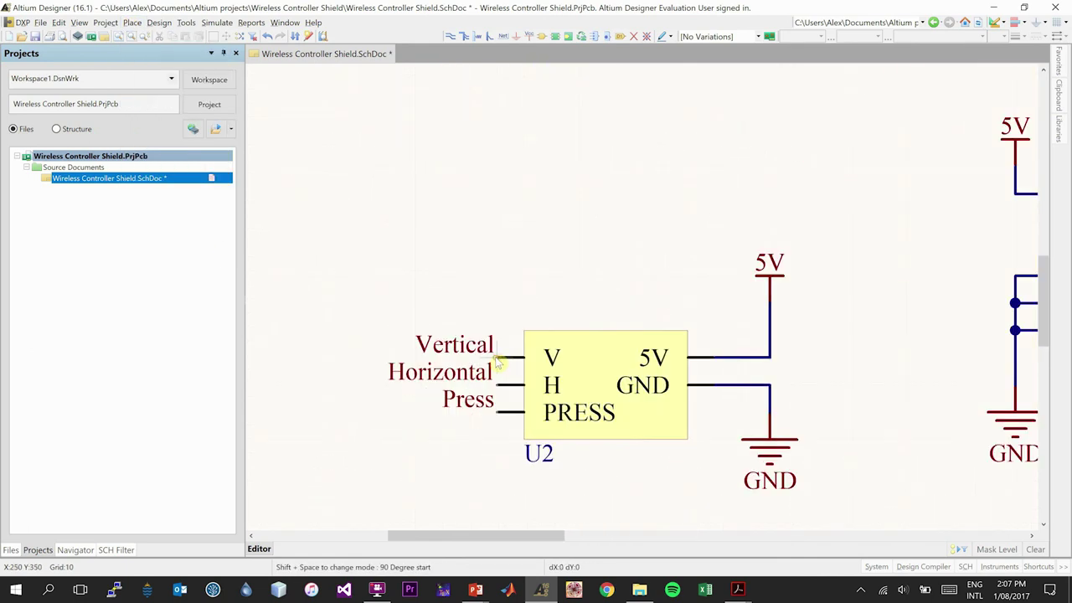
pyautogui.click(416, 359)
pyautogui.rightClick(416, 358)
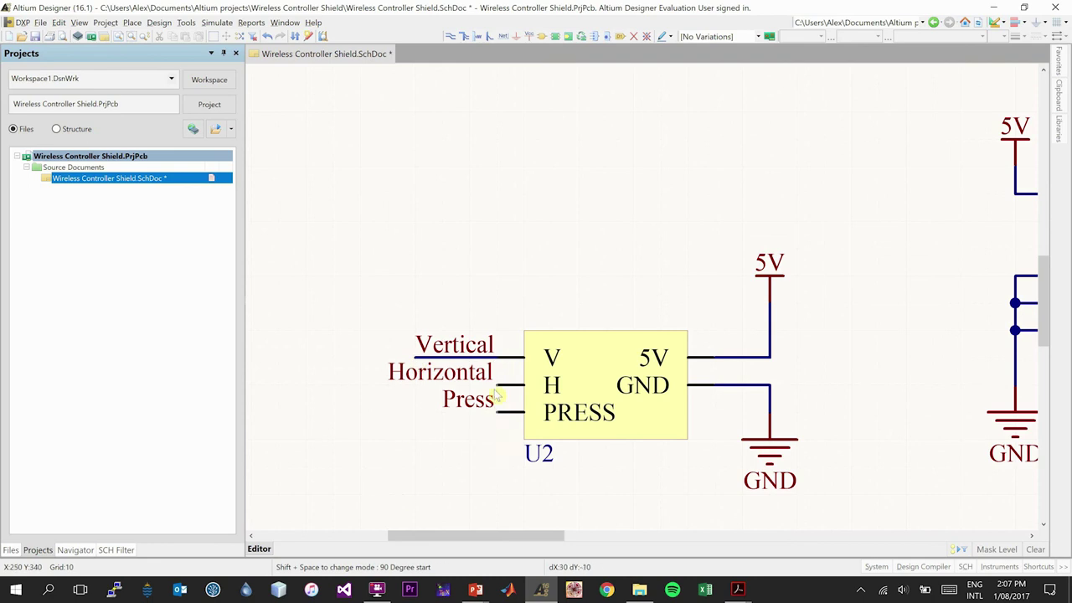
pyautogui.click(494, 385)
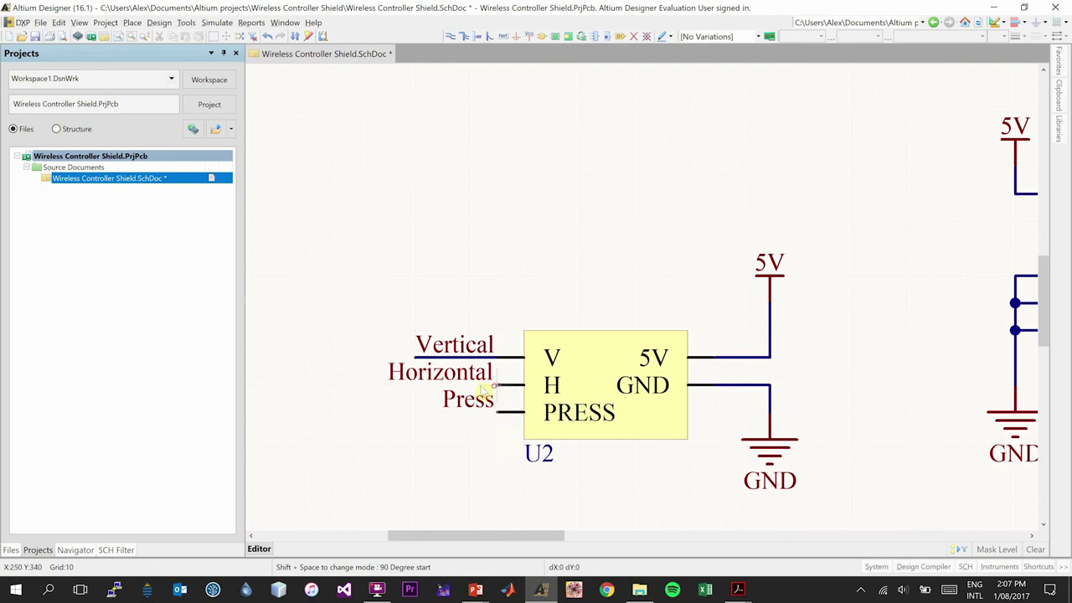
pyautogui.click(388, 386)
pyautogui.rightClick(389, 386)
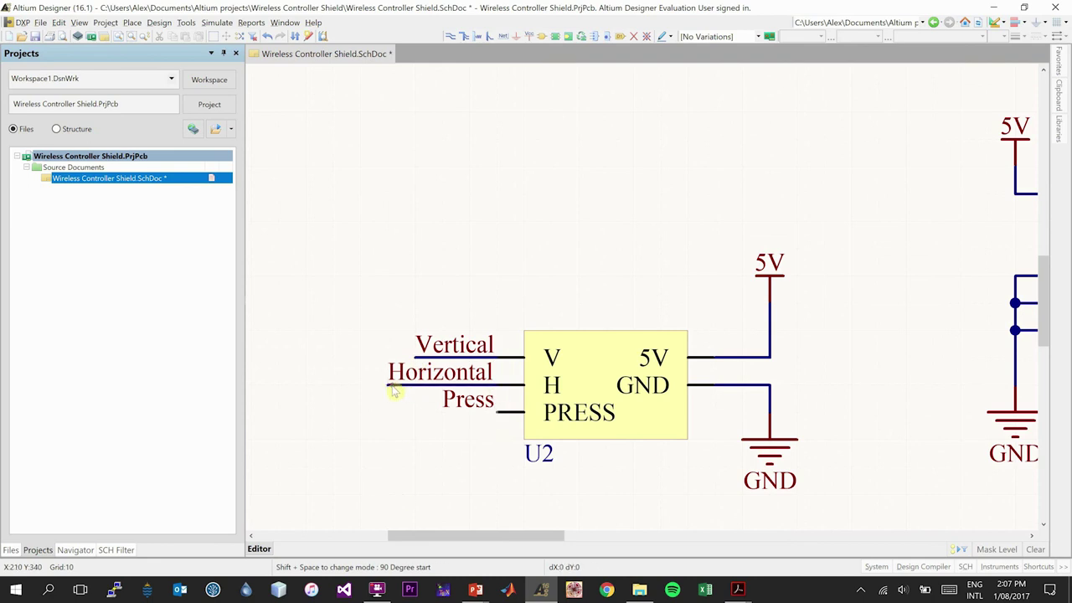
pyautogui.click(497, 413)
pyautogui.click(442, 412)
pyautogui.rightClick(442, 412)
# Draw matching wires from U1's A0, A1 and A2 pins beneath the Vertical, Horizontal and Press labels, and end wiring.
pyautogui.keyDown('ctrl'); pyautogui.scroll(-3, 754, 289); pyautogui.keyUp('ctrl')
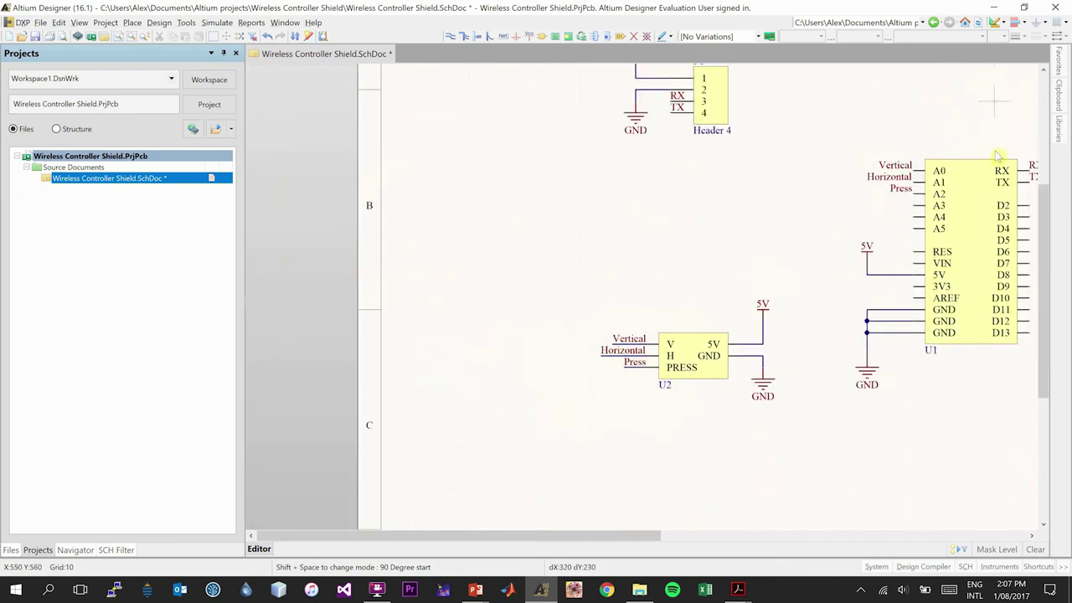
pyautogui.keyDown('ctrl'); pyautogui.scroll(2, 997, 155); pyautogui.keyUp('ctrl')
pyautogui.keyDown('ctrl'); pyautogui.scroll(1, 995, 158); pyautogui.keyUp('ctrl')
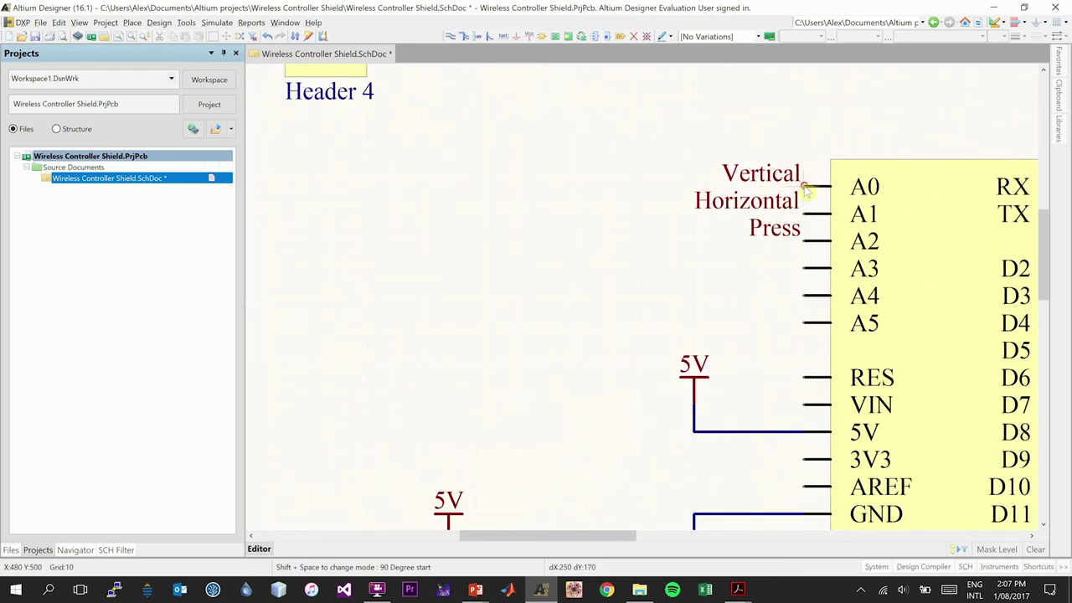
pyautogui.click(722, 186)
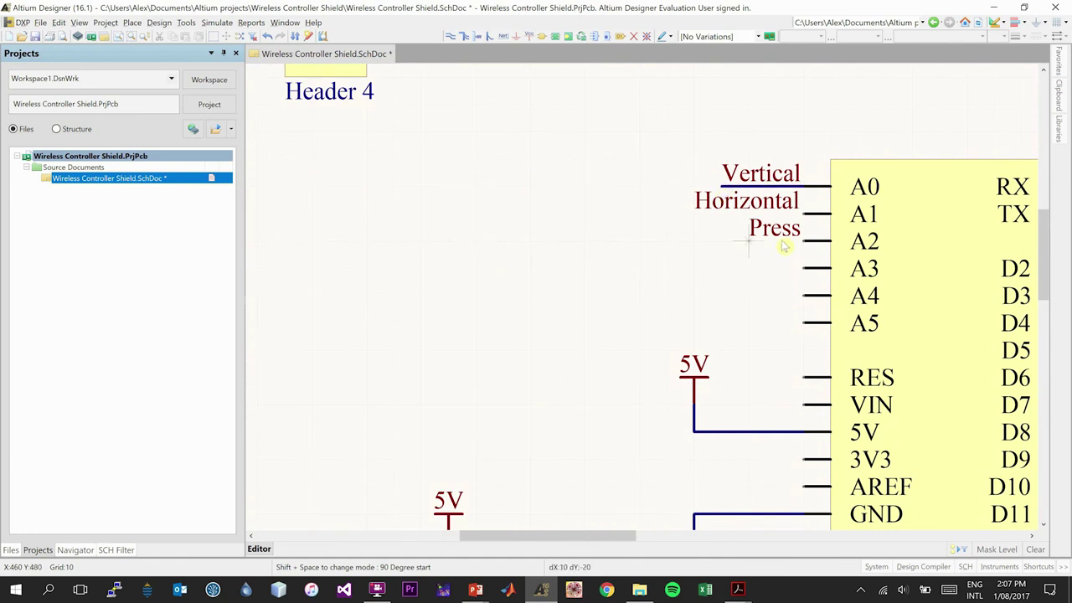
pyautogui.click(802, 215)
pyautogui.doubleClick(693, 214)
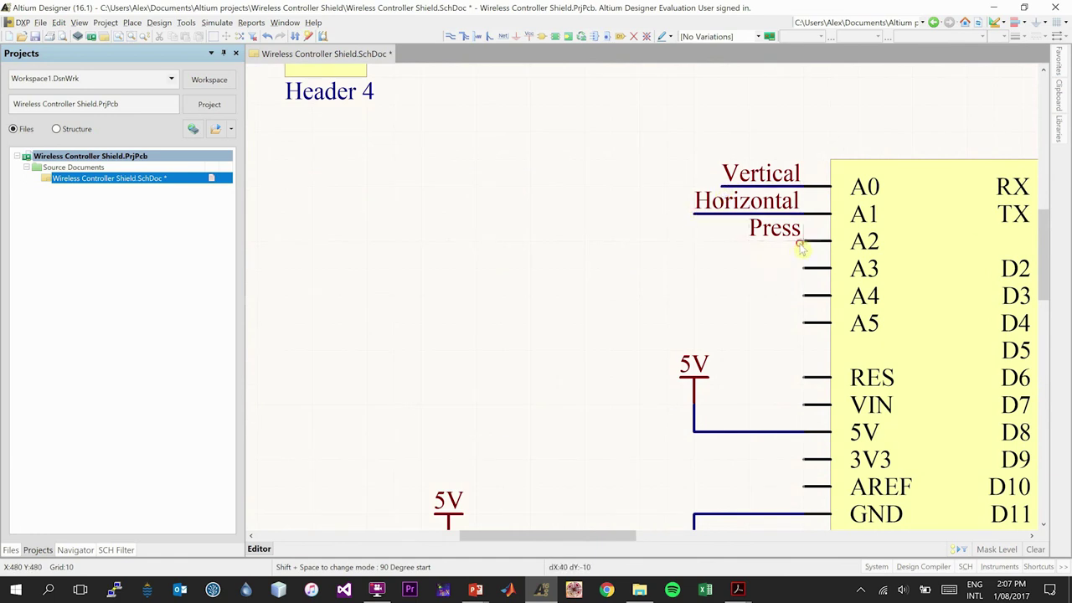
pyautogui.doubleClick(750, 242)
pyautogui.keyDown('ctrl'); pyautogui.scroll(-2, 617, 313); pyautogui.keyUp('ctrl')
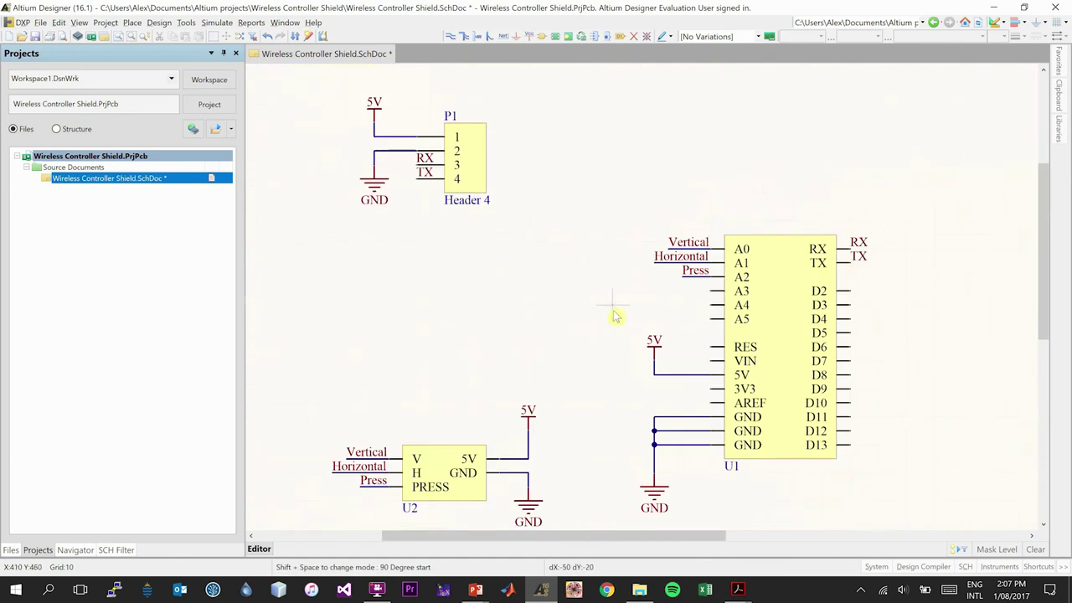
pyautogui.keyDown('ctrl'); pyautogui.scroll(-1, 617, 314); pyautogui.keyUp('ctrl')
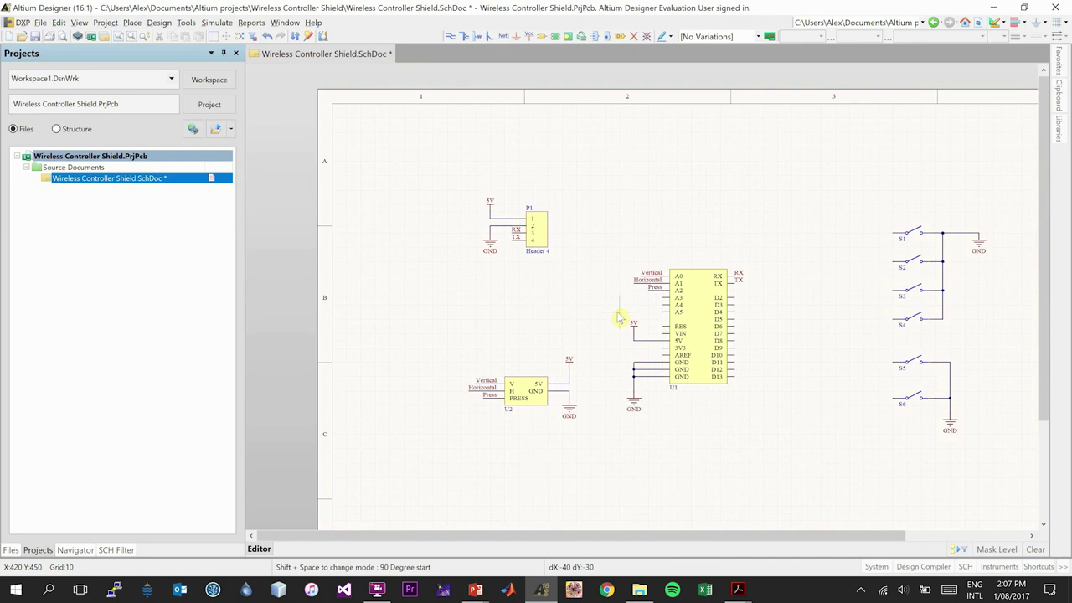
pyautogui.rightClick(617, 315)
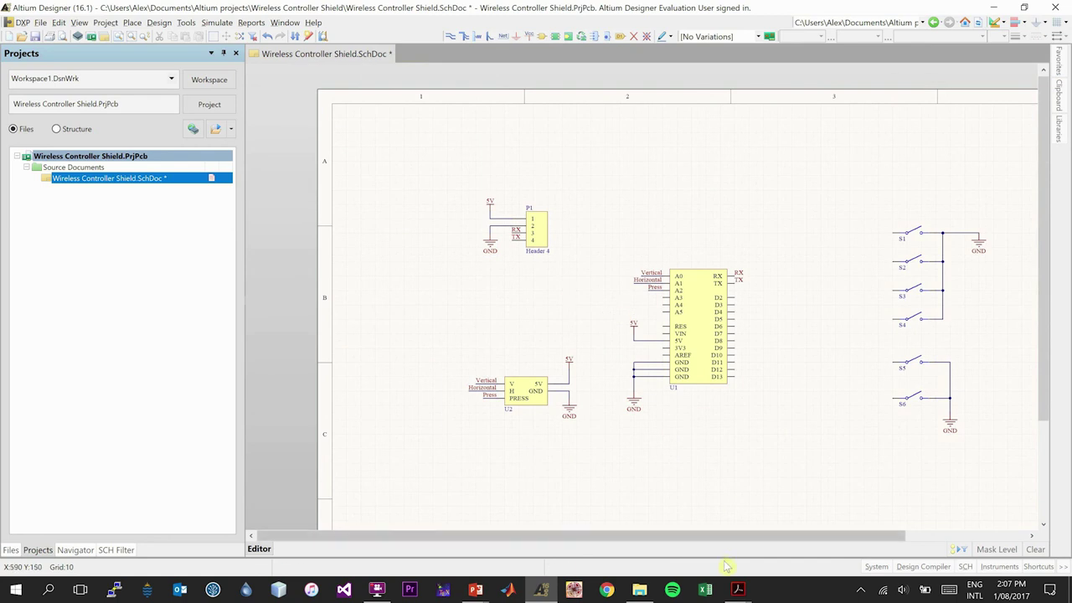
# Switch to Schematic.pdf in Adobe Acrobat to check the button net labels, and return to Altium Designer.
pyautogui.moveTo(738, 590)
pyautogui.click(668, 523)
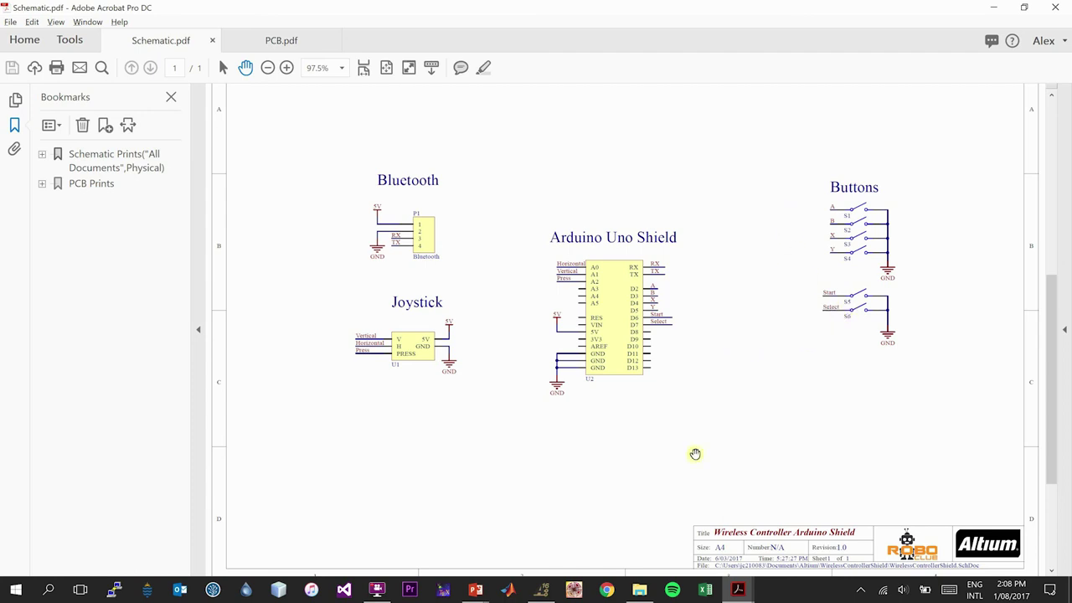
pyautogui.click(544, 593)
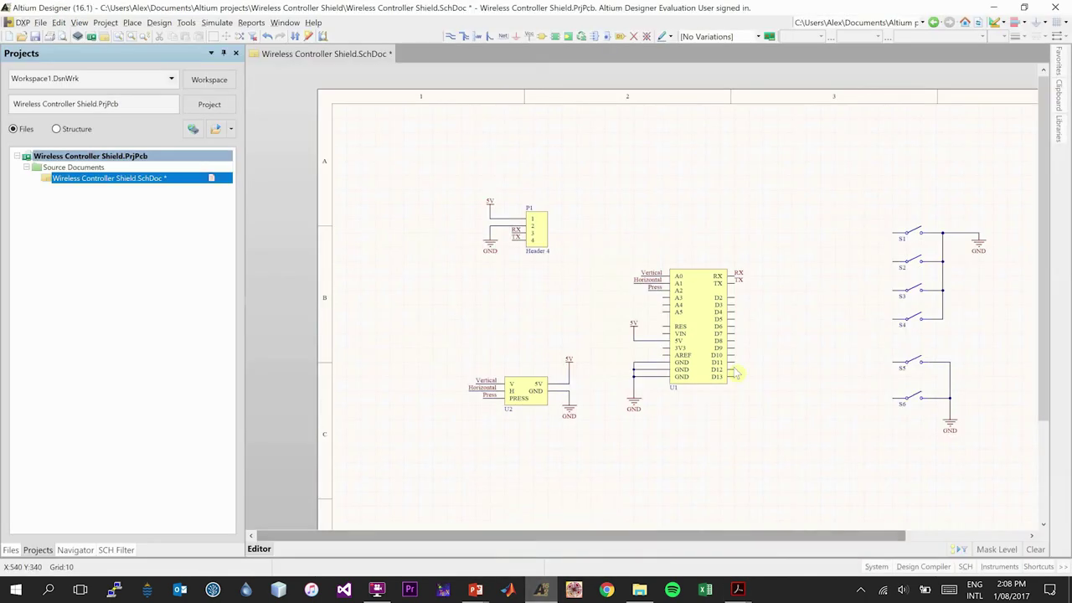
# Place a net label named A on the unconnected pin of switch S1.
pyautogui.keyDown('ctrl'); pyautogui.scroll(2, 1019, 270); pyautogui.keyUp('ctrl')
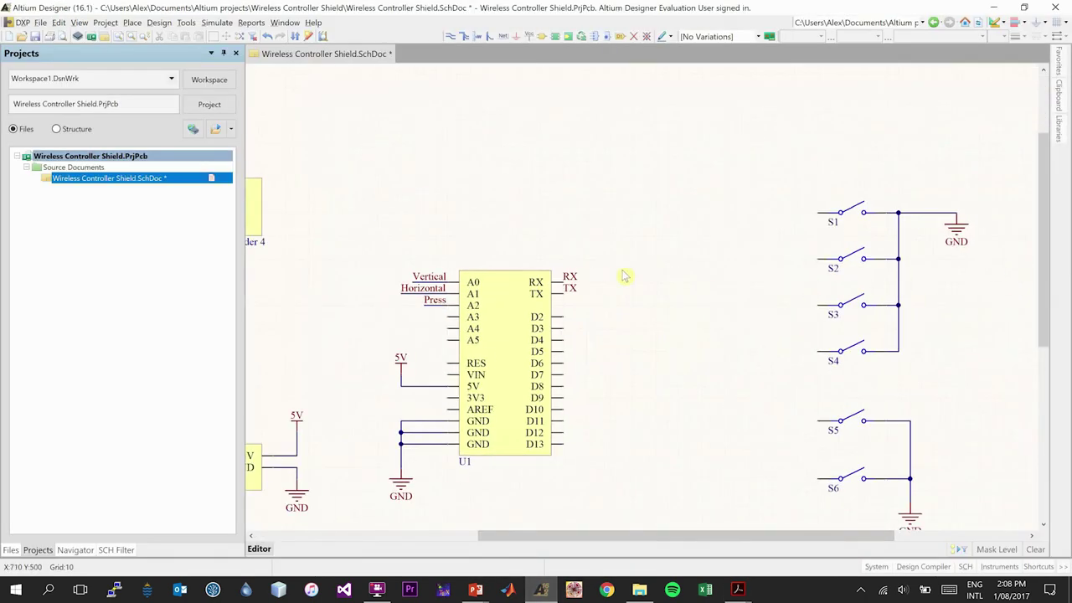
pyautogui.click(132, 23)
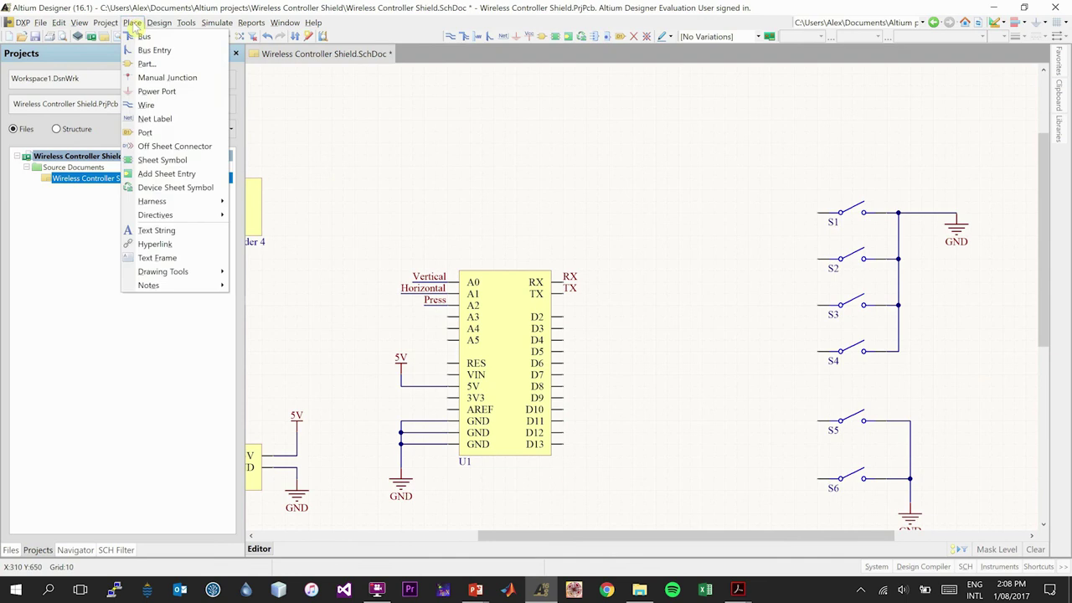
pyautogui.click(155, 119)
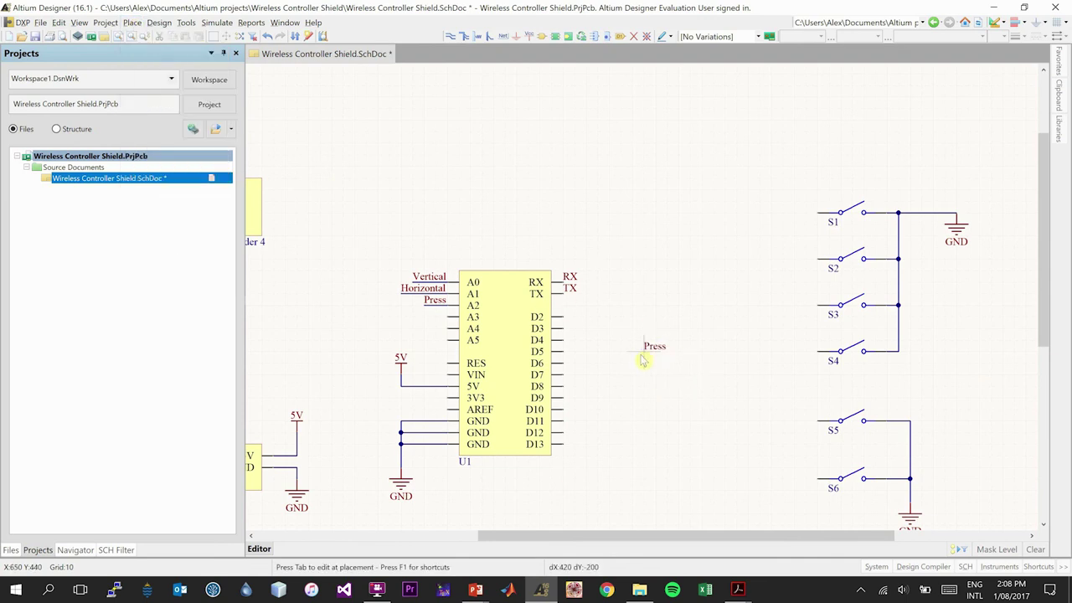
pyautogui.press('Tab')
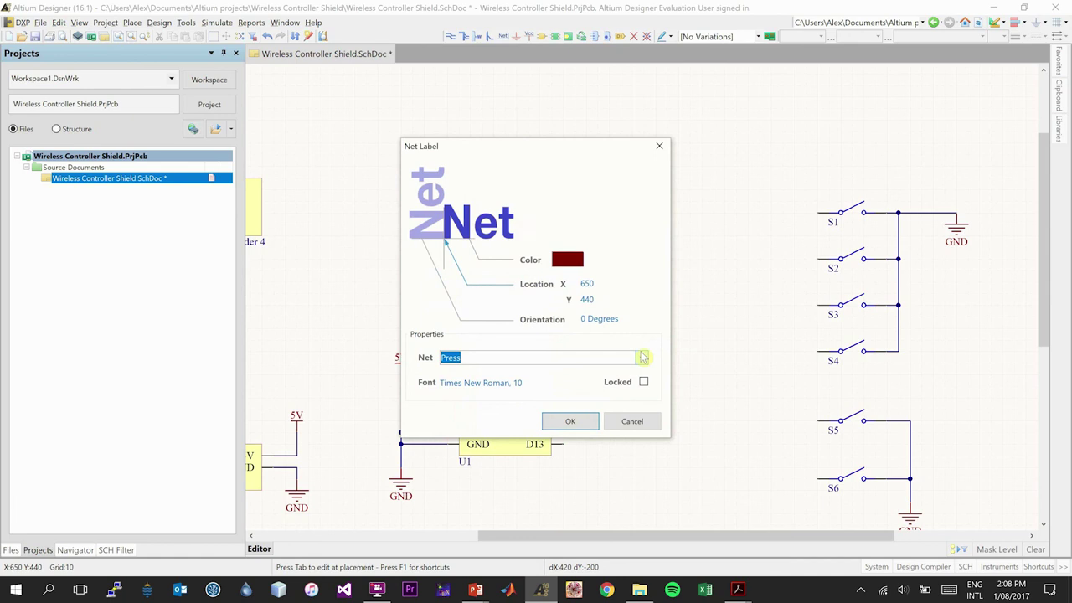
pyautogui.write('A')
pyautogui.press('Return')
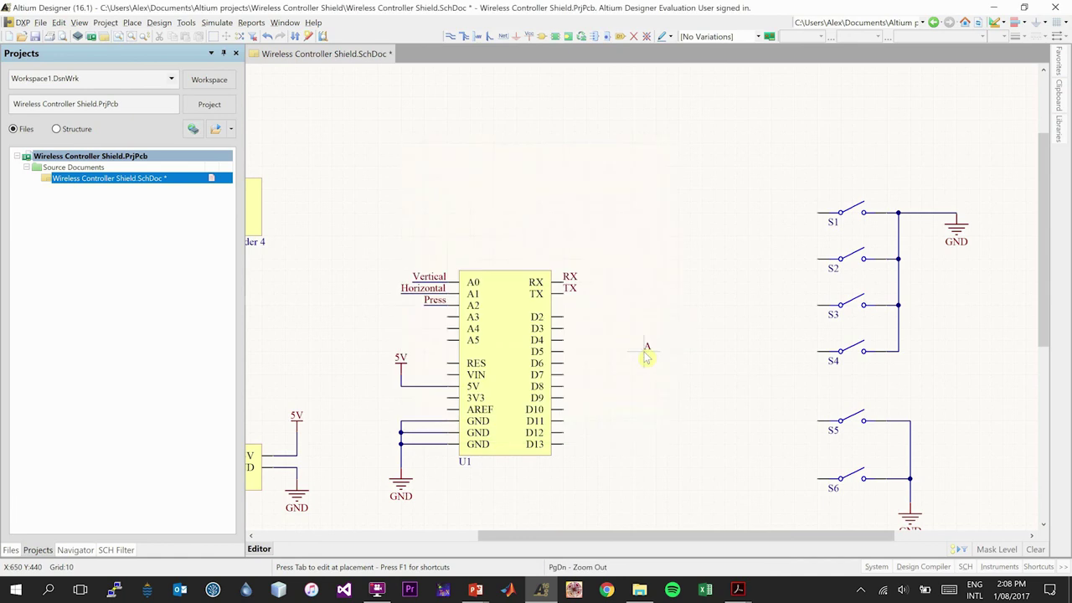
pyautogui.click(817, 214)
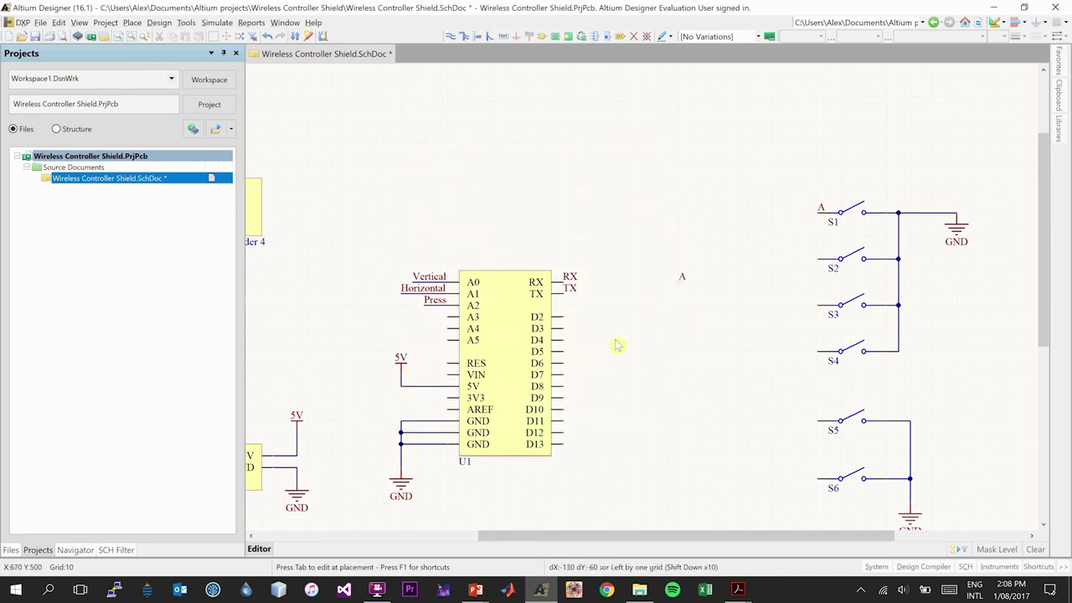
# Place net label A on U1's D2 pin, and net label B on switch S2's free pin and U1's D3 pin.
pyautogui.click(566, 320)
pyautogui.press('Tab')
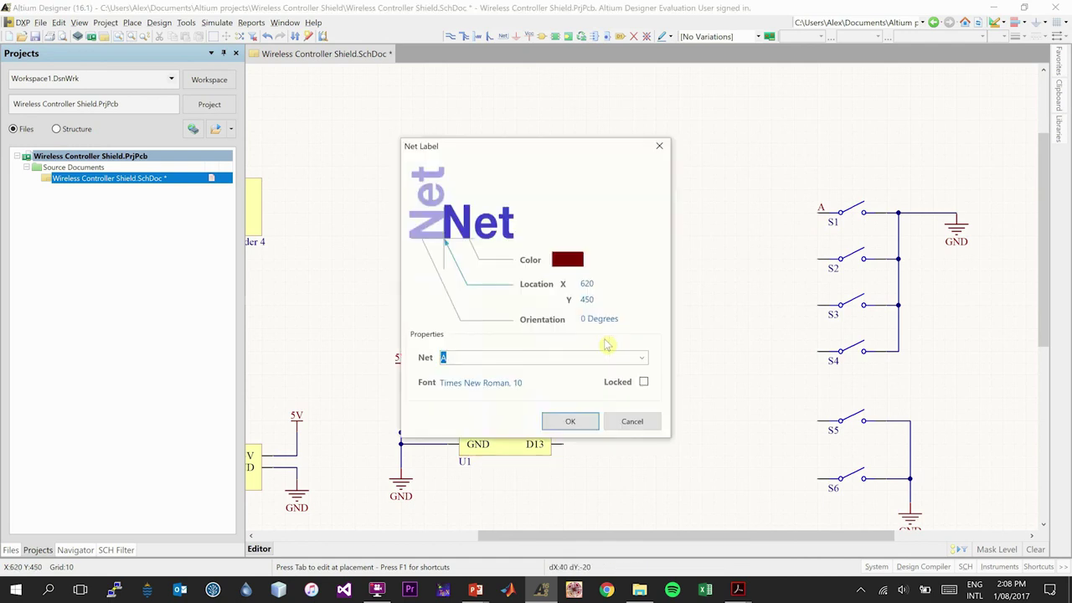
pyautogui.write('B')
pyautogui.press('Return')
pyautogui.click(815, 259)
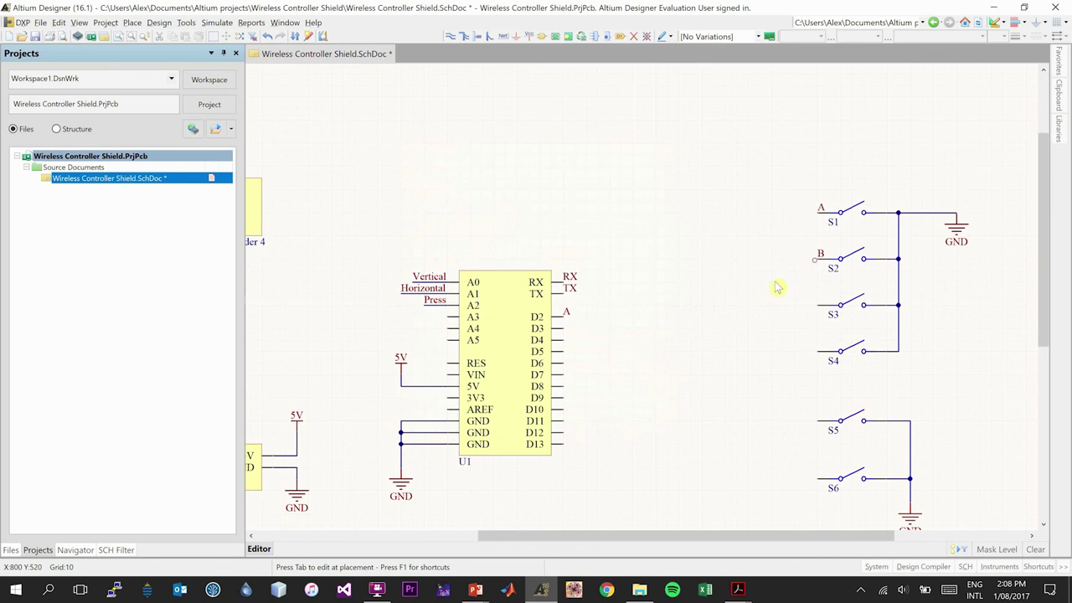
pyautogui.click(566, 332)
# Place net labels named X on the unconnected pin of switch S3 and on U1's D4 pin.
pyautogui.press('Tab')
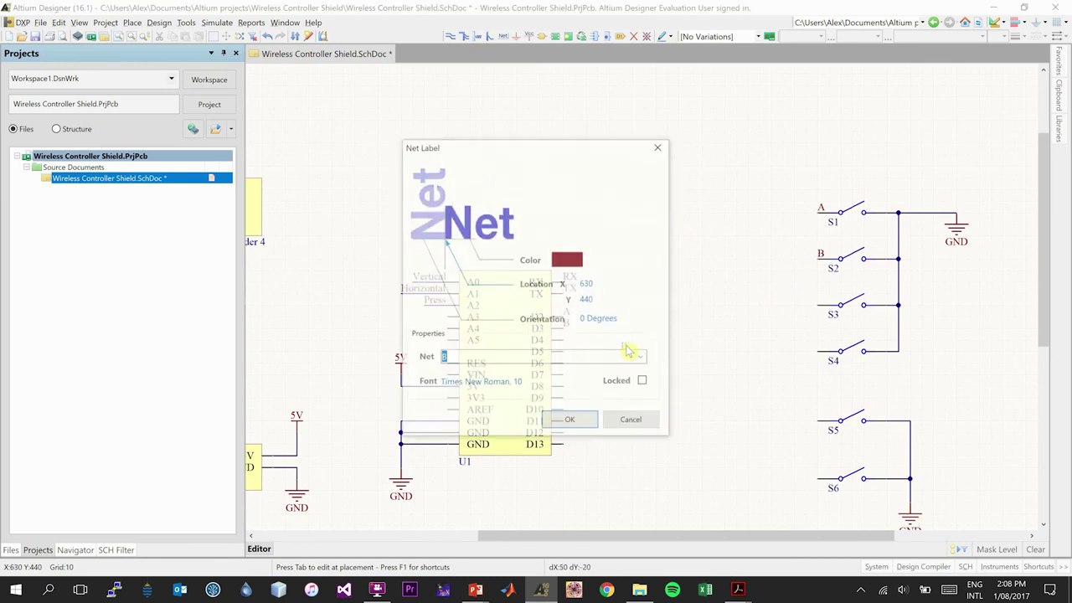
pyautogui.write('X')
pyautogui.press('Return')
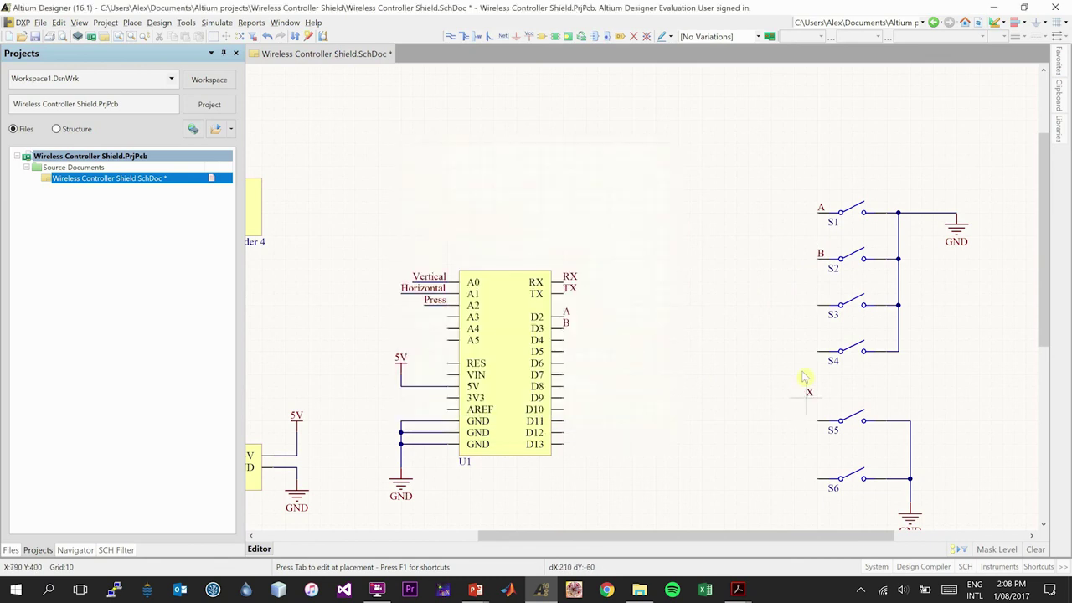
pyautogui.click(817, 304)
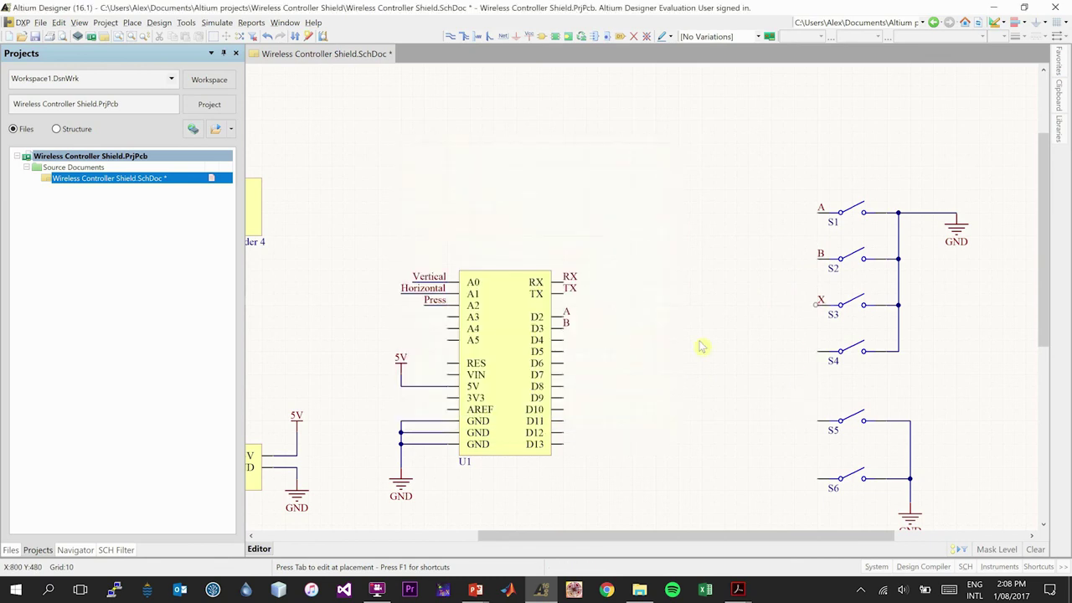
pyautogui.click(562, 338)
# Place net labels named Y on the unconnected pin of switch S4 and on U1's D5 pin.
pyautogui.press('Tab')
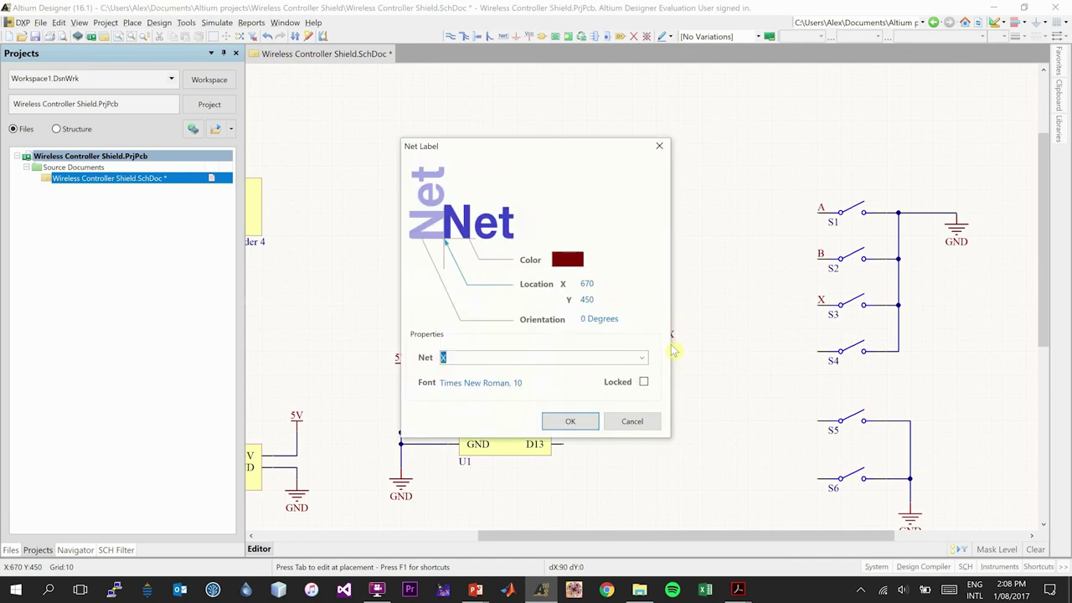
pyautogui.write('Y')
pyautogui.press('Return')
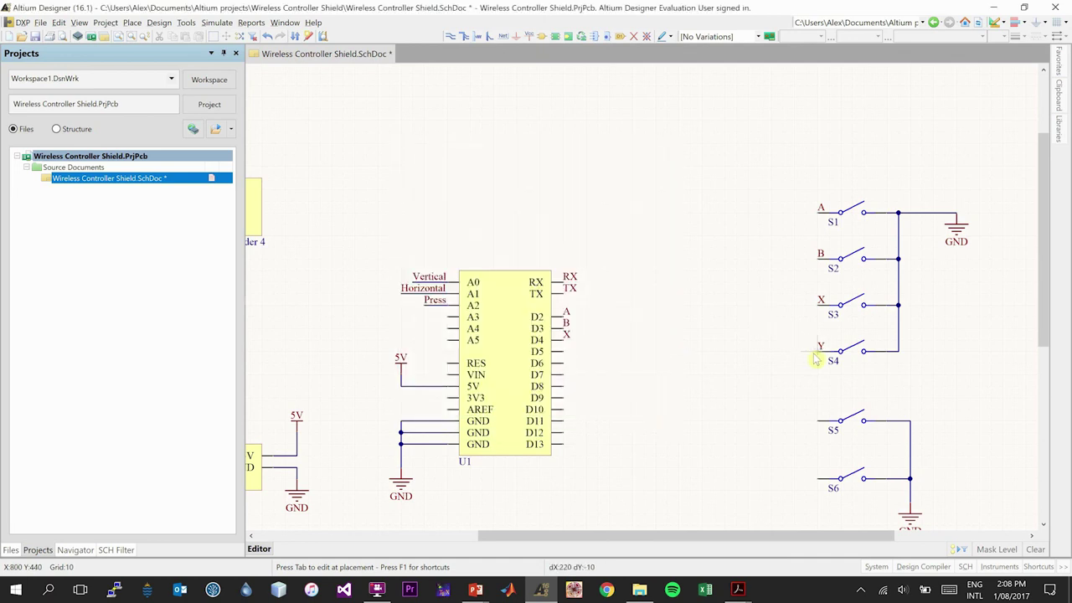
pyautogui.click(817, 350)
pyautogui.click(564, 351)
# Place net labels named Start on the unconnected pin of switch S5 and on U1's D6 pin.
pyautogui.press('Tab')
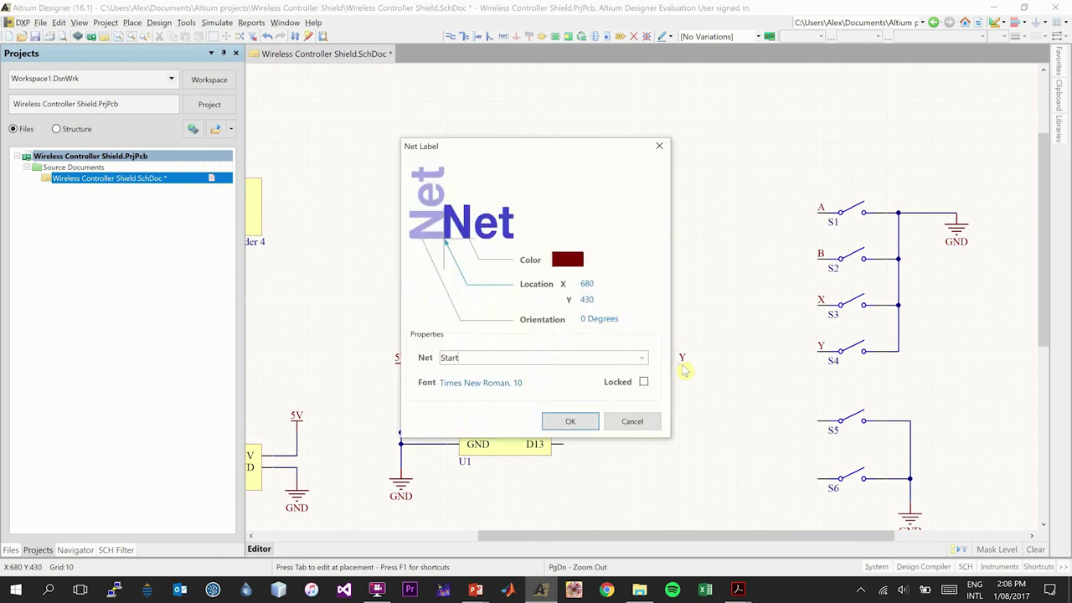
pyautogui.write('Start')
pyautogui.press('Return')
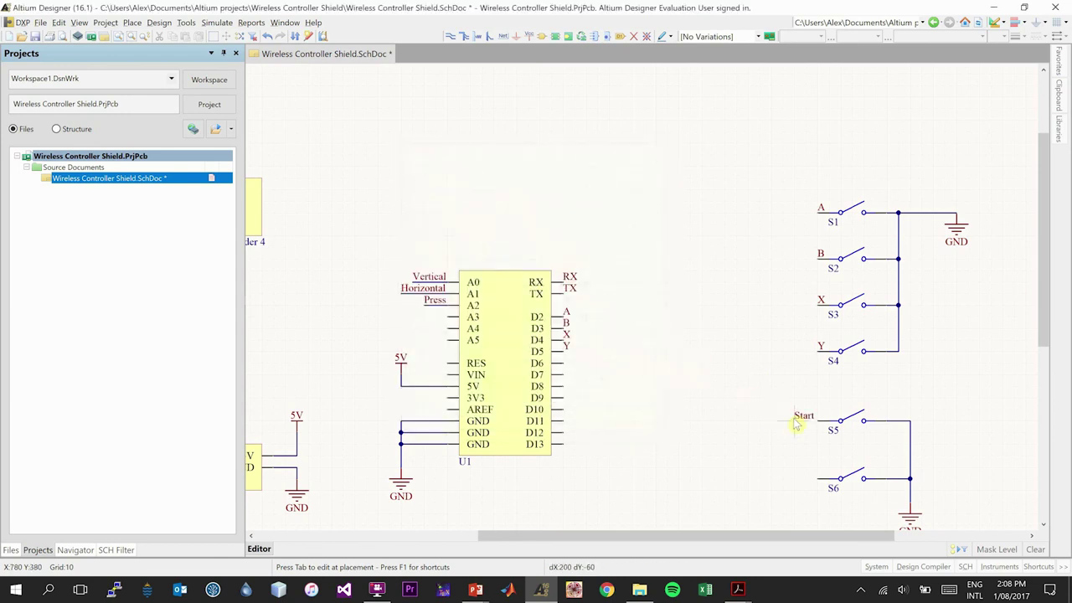
pyautogui.press('Right')
pyautogui.press('Right')
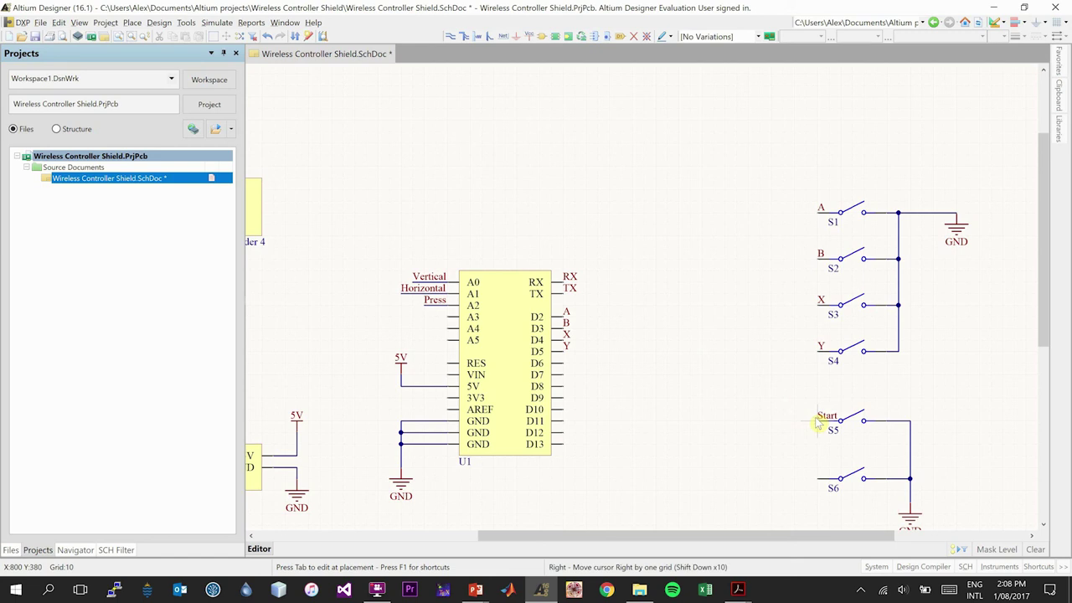
pyautogui.press('Down')
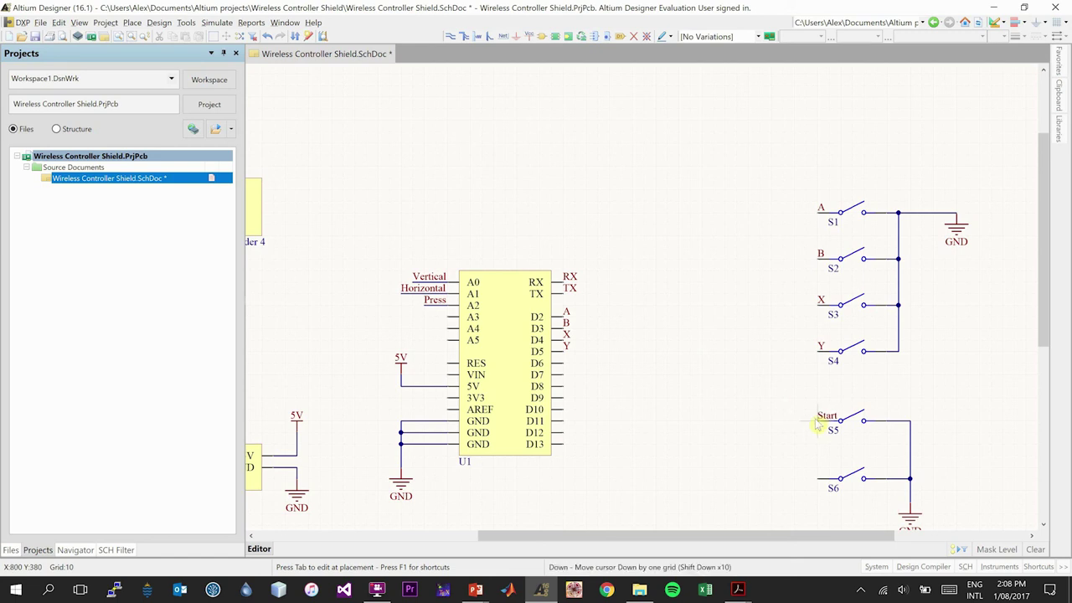
pyautogui.click(817, 424)
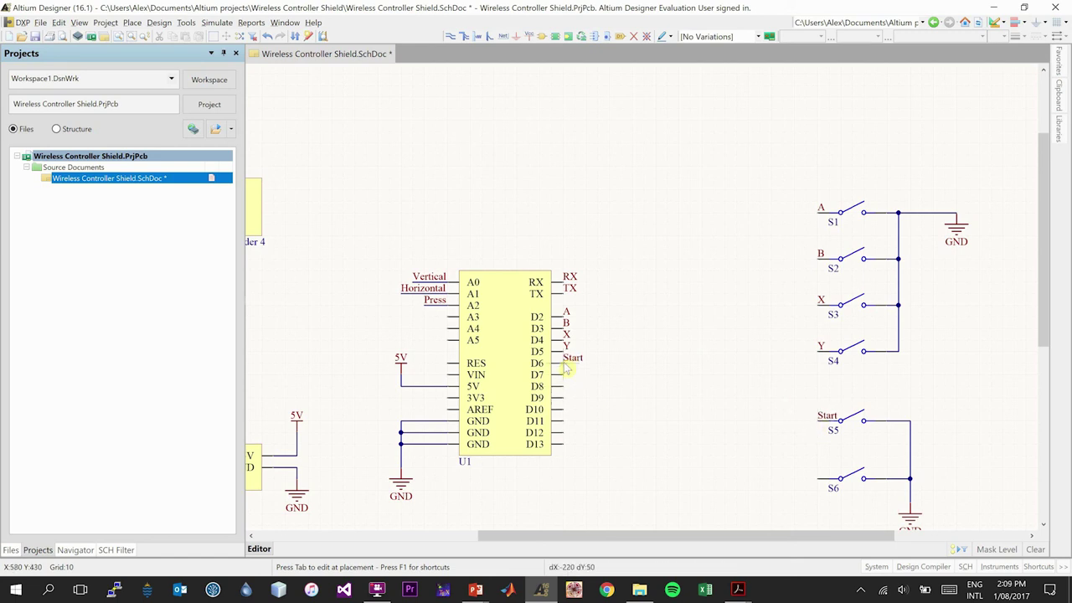
# Place net labels named Select on switch S6's unconnected pin and U1's D7 pin, and end net label placement.
pyautogui.press('Tab')
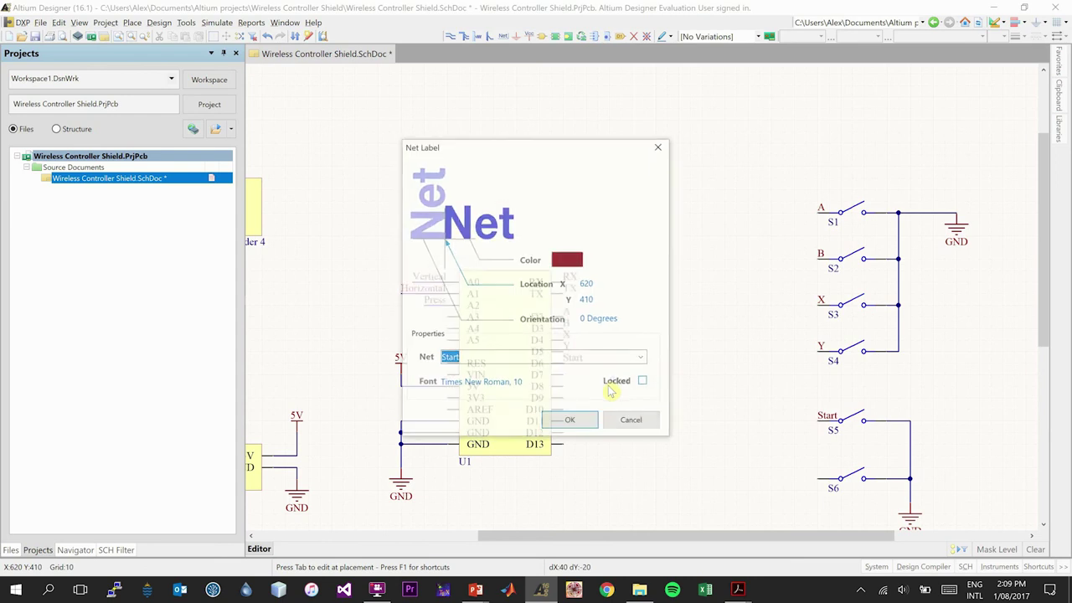
pyautogui.write('Select')
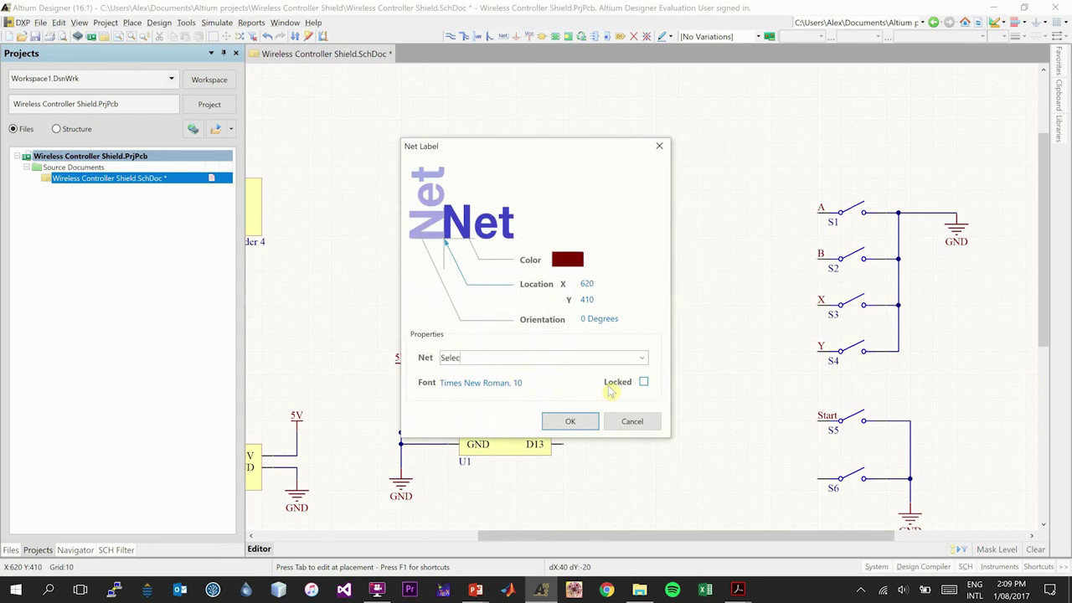
pyautogui.press('Return')
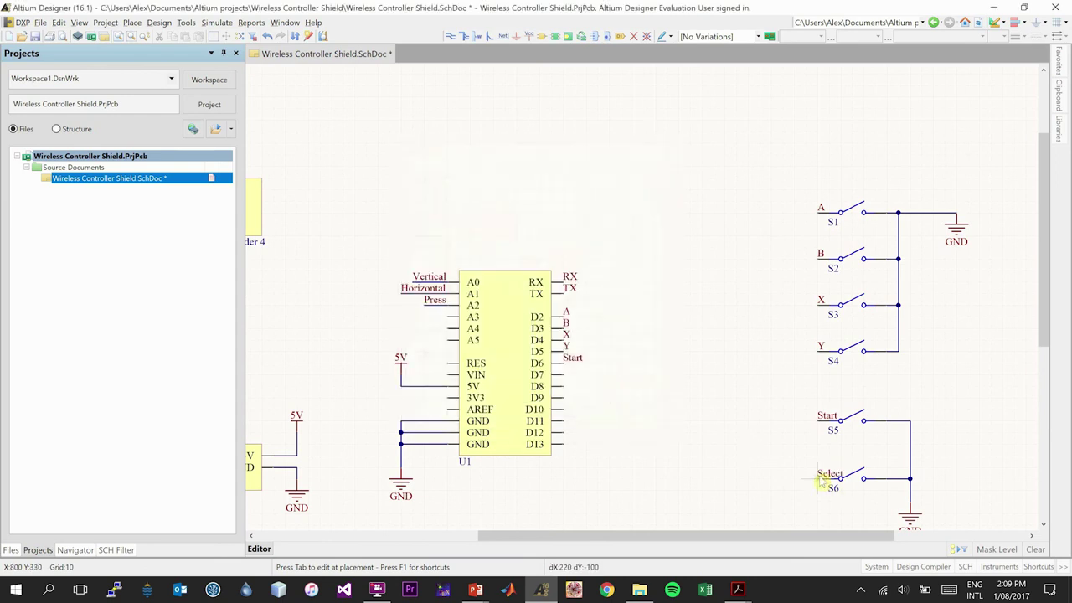
pyautogui.click(821, 479)
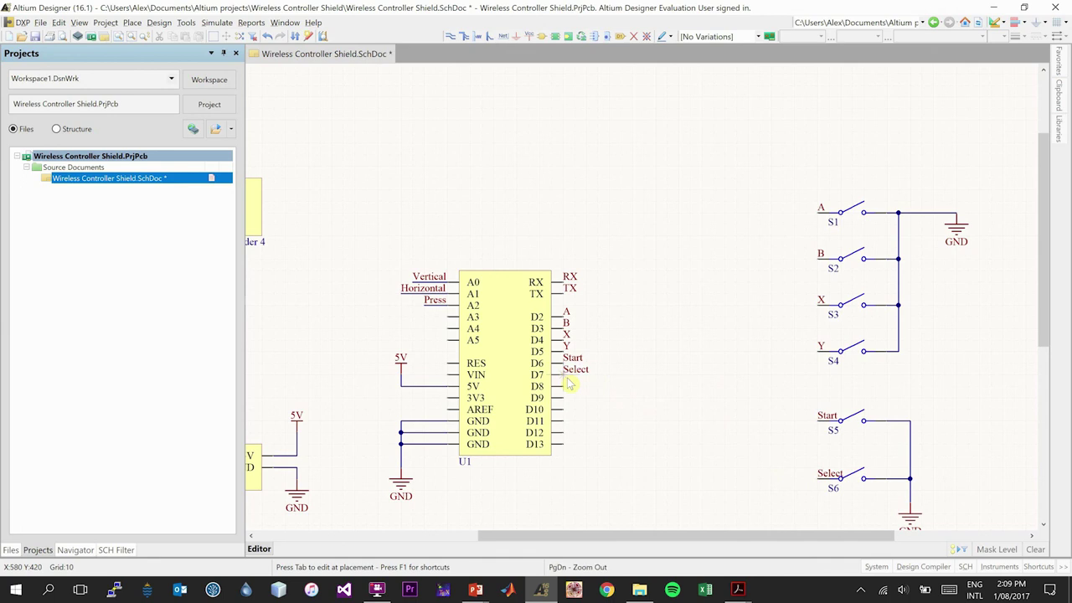
pyautogui.click(570, 383)
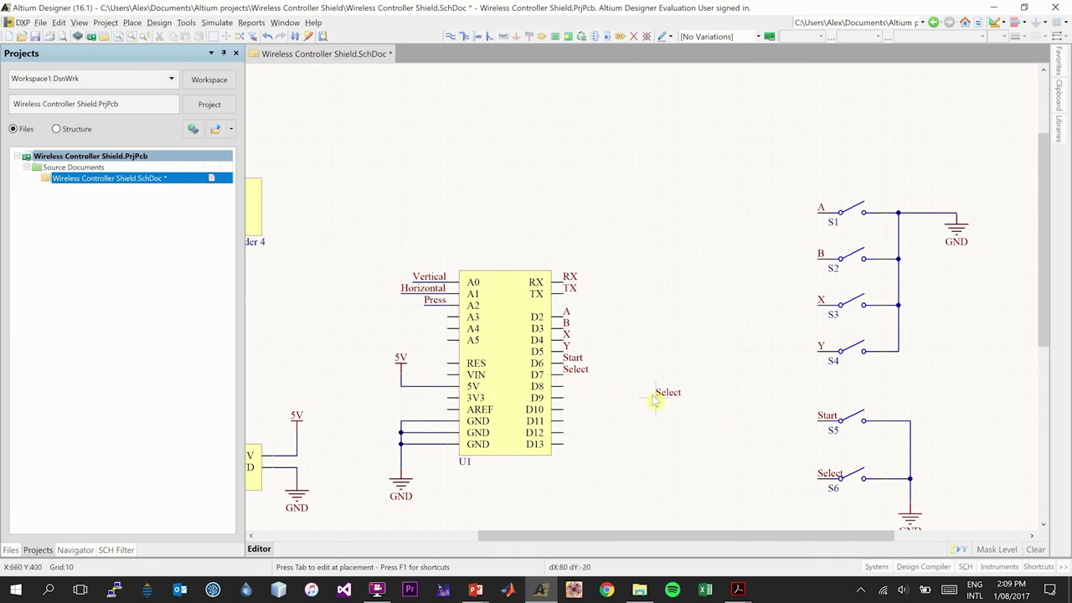
pyautogui.press('Escape')
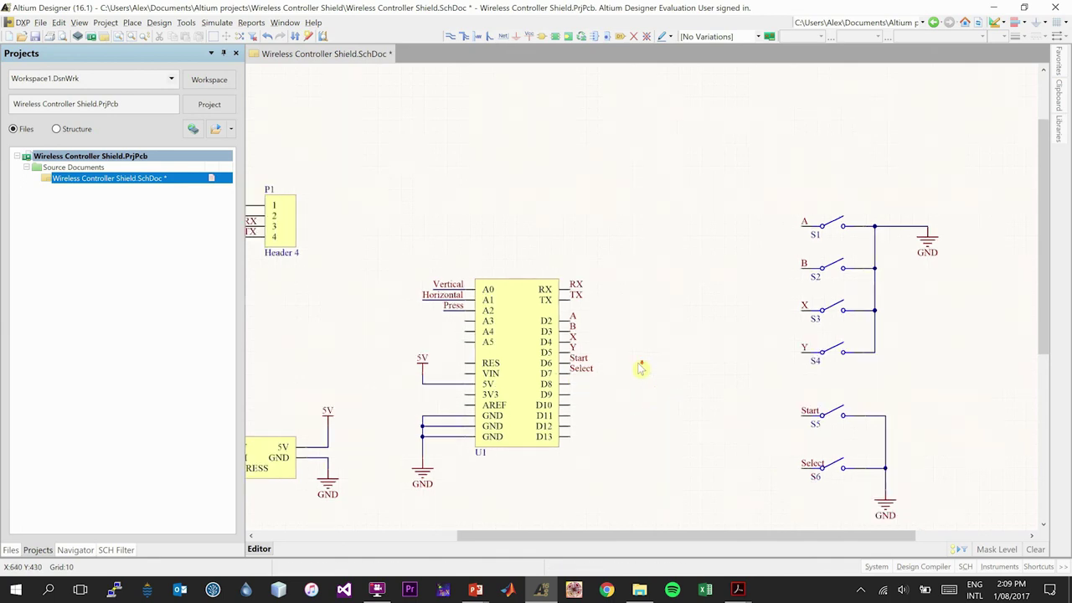
# Return from the slides to Altium Designer and run Annotate Schematics Quietly on the project's component designators.
pyautogui.press('pagedown')
pyautogui.press('pagedown')
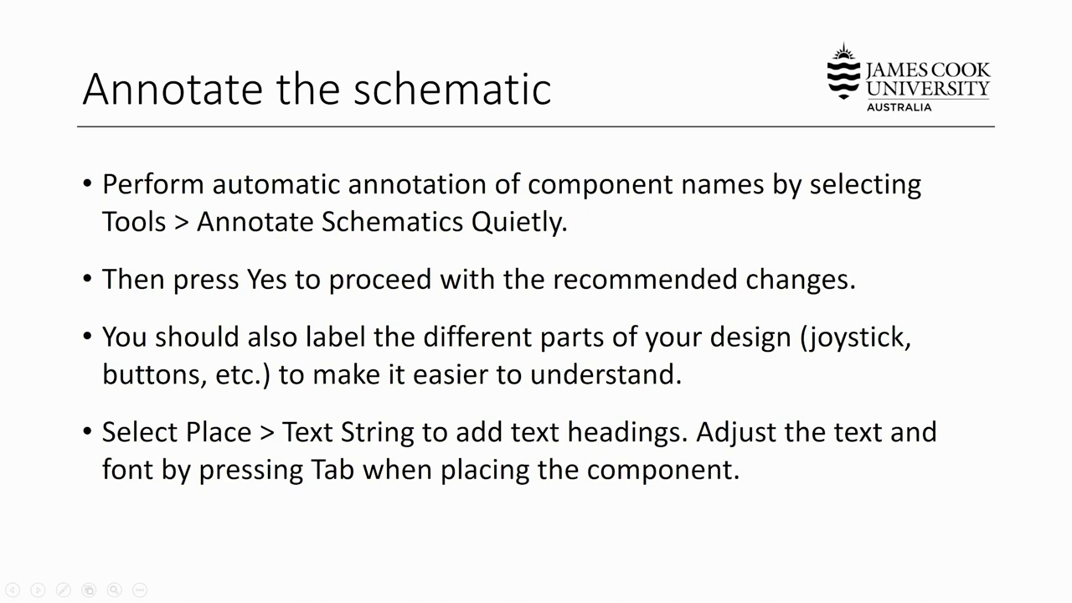
pyautogui.hotkey('alt', 'Tab')
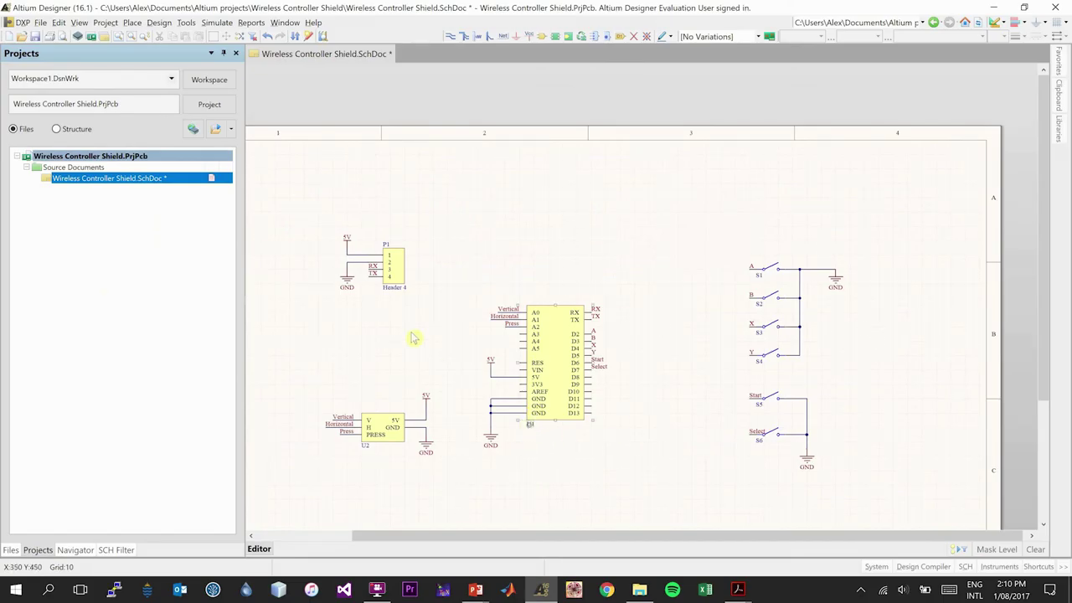
pyautogui.click(397, 286)
pyautogui.click(400, 434)
pyautogui.click(185, 23)
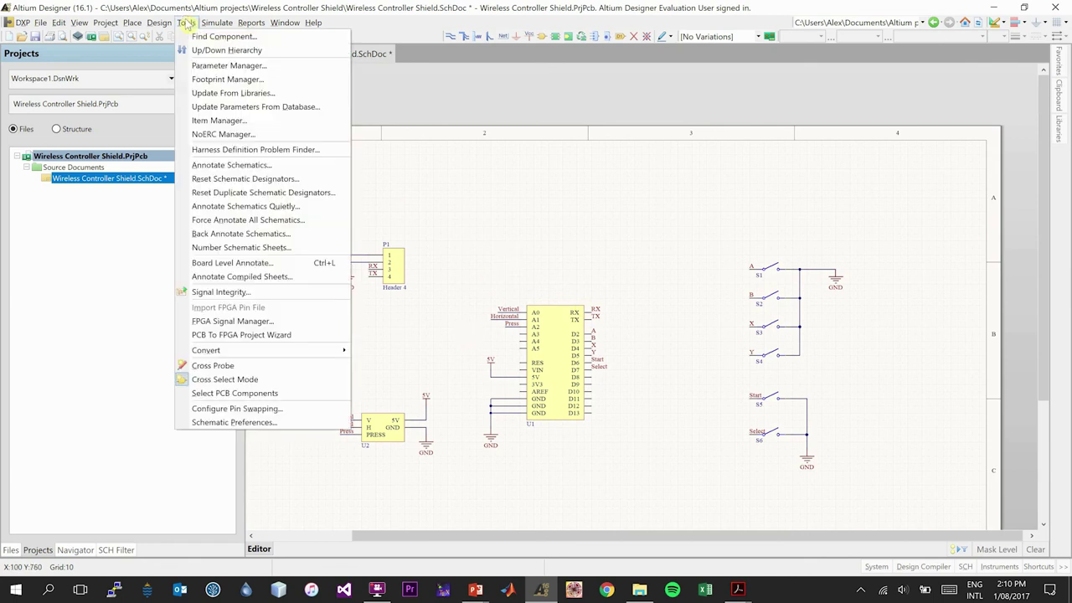
pyautogui.click(226, 209)
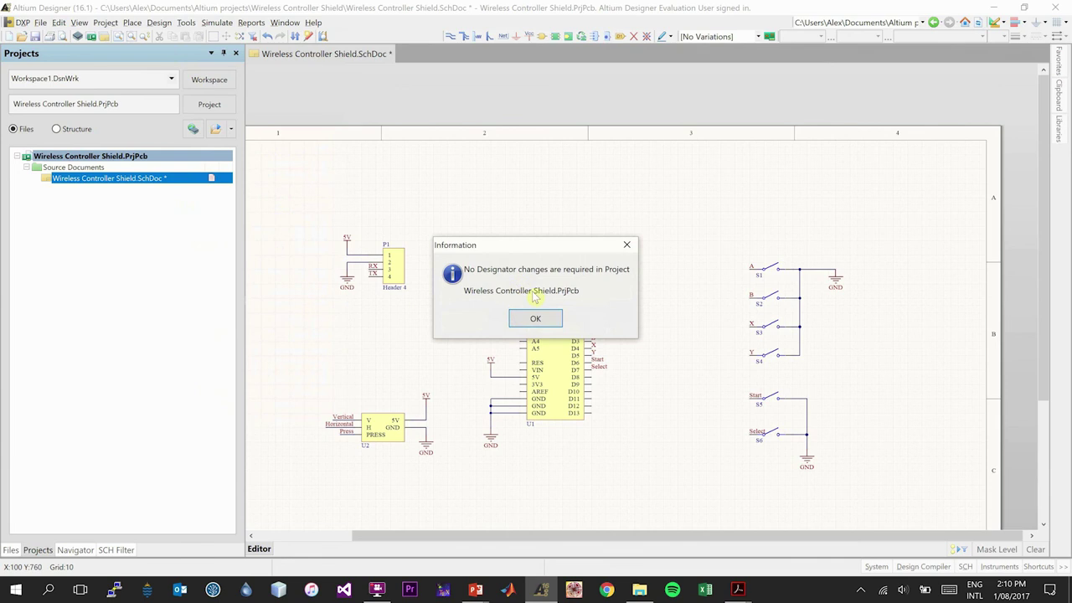
pyautogui.moveTo(527, 244); pyautogui.dragTo(535, 178)
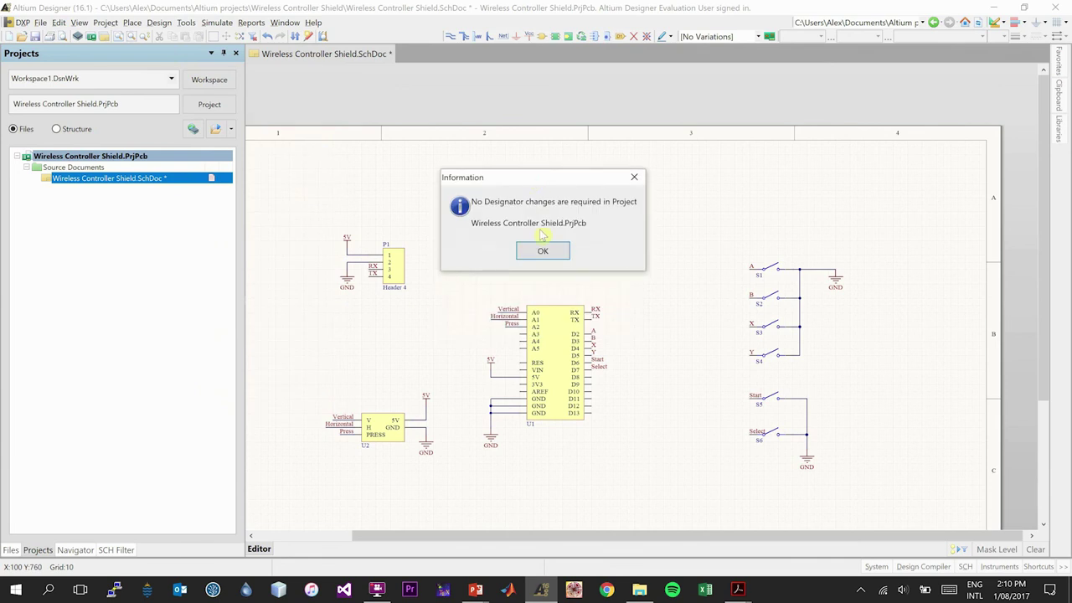
pyautogui.click(541, 255)
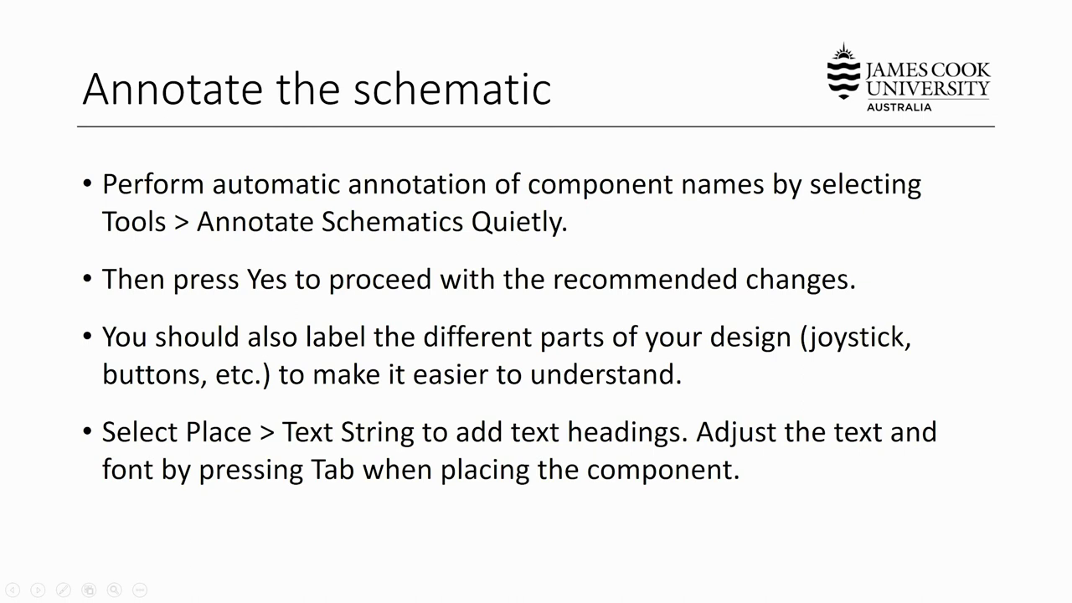
# Return from the slides to Altium Designer and begin a text string above header P1 with font size 16.
pyautogui.hotkey('alt', 'Tab')
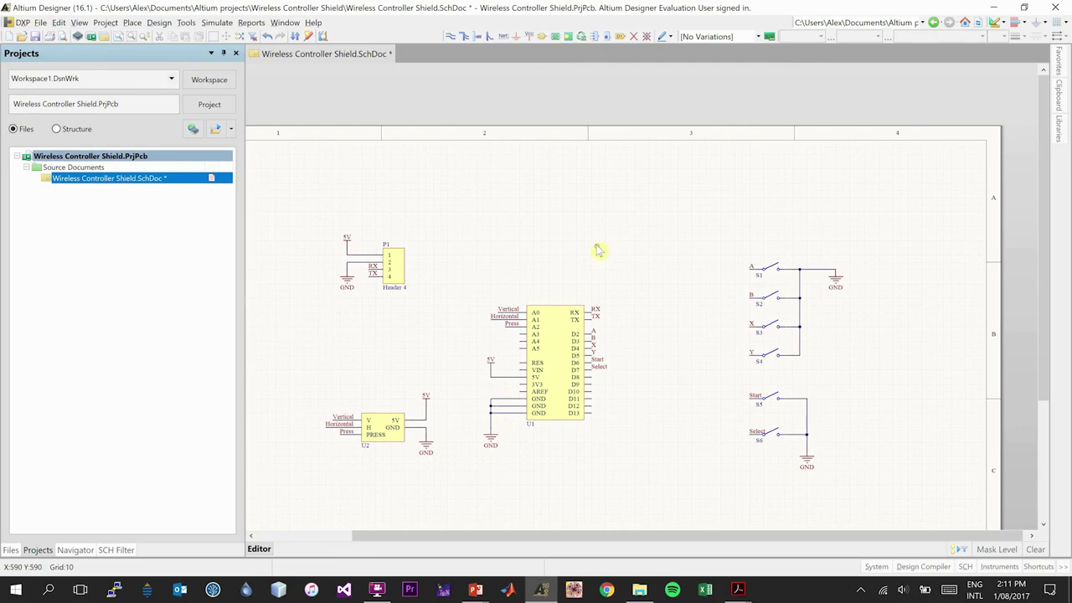
pyautogui.click(131, 24)
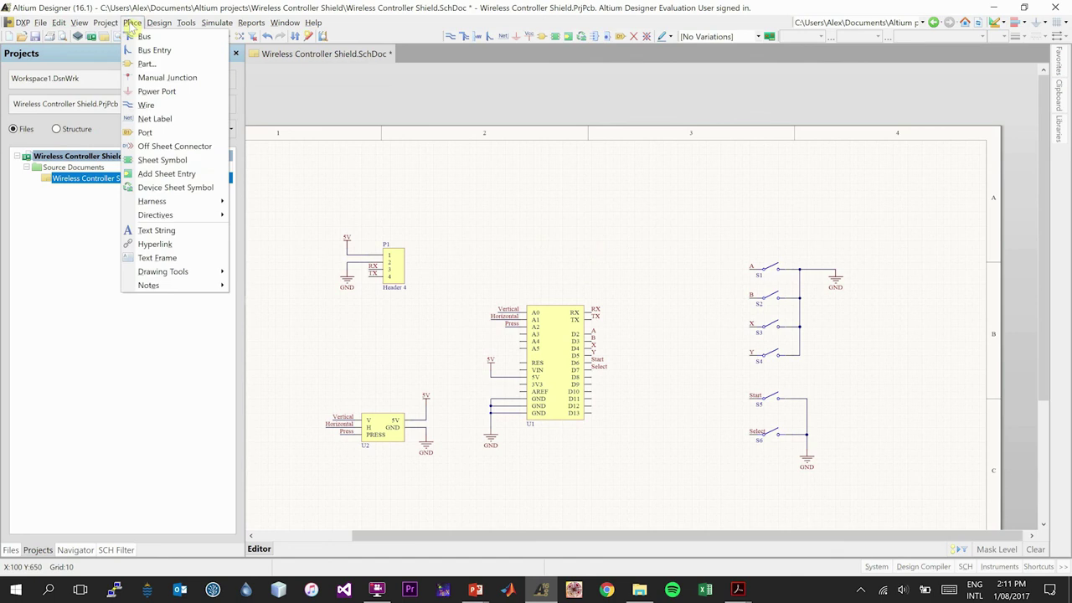
pyautogui.click(159, 230)
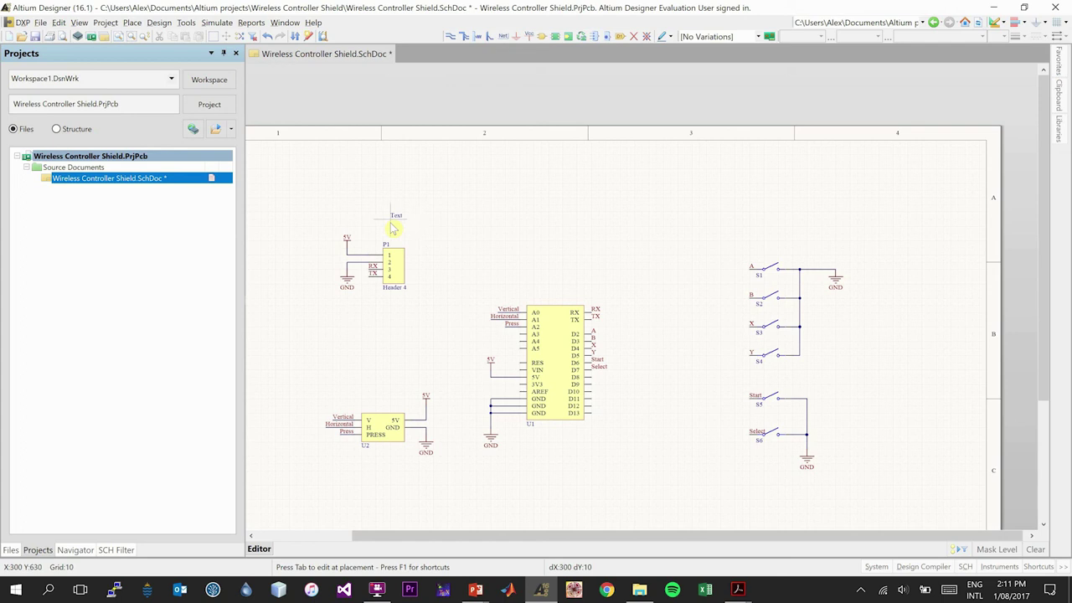
pyautogui.press('Home')
pyautogui.press('Right')
pyautogui.press('Tab')
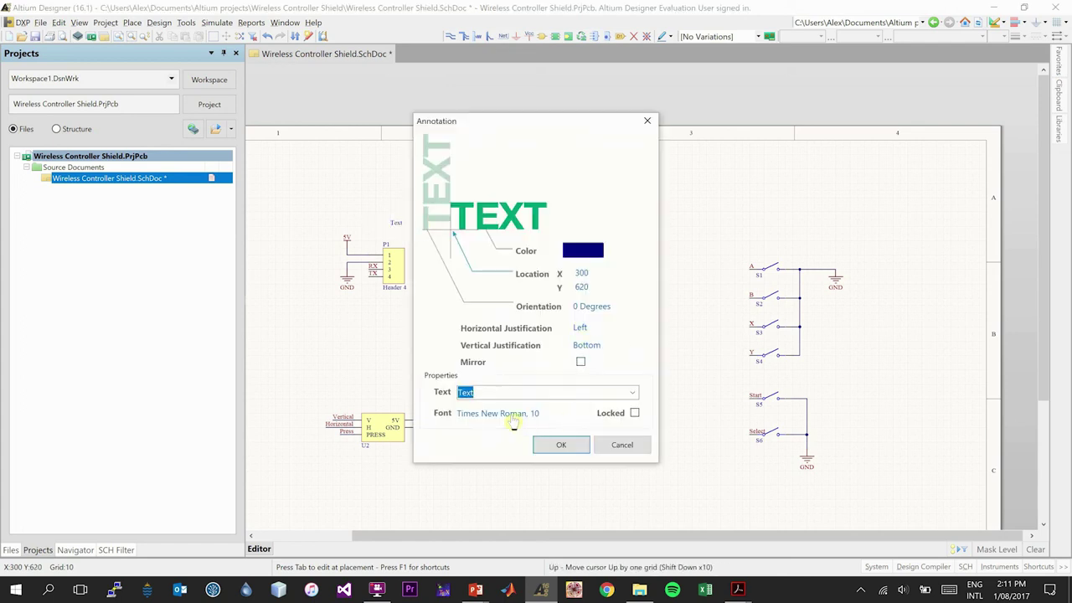
pyautogui.click(506, 413)
pyautogui.click(590, 273)
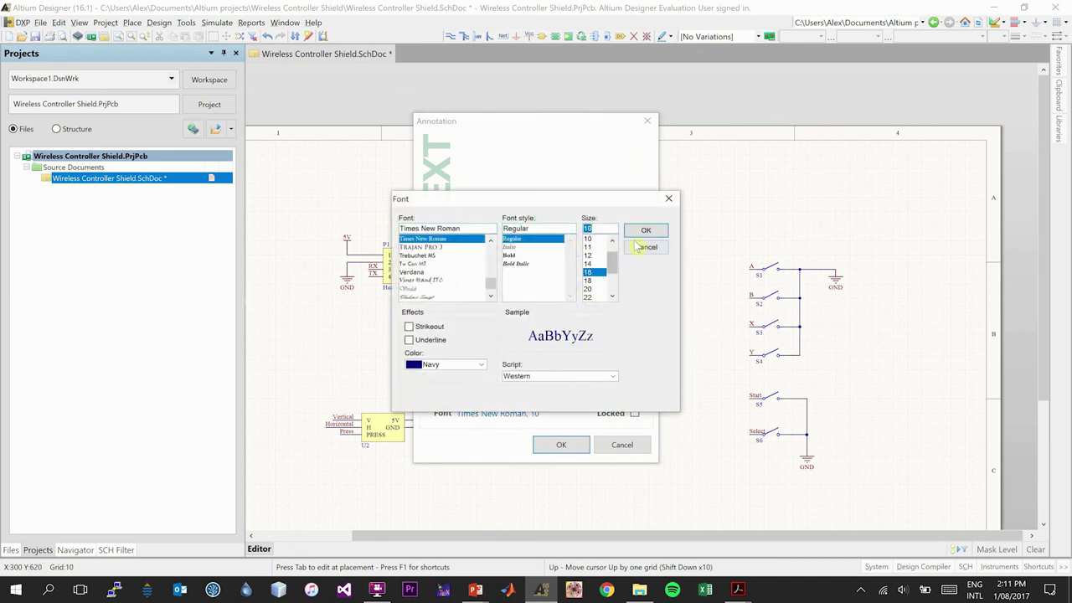
pyautogui.click(645, 231)
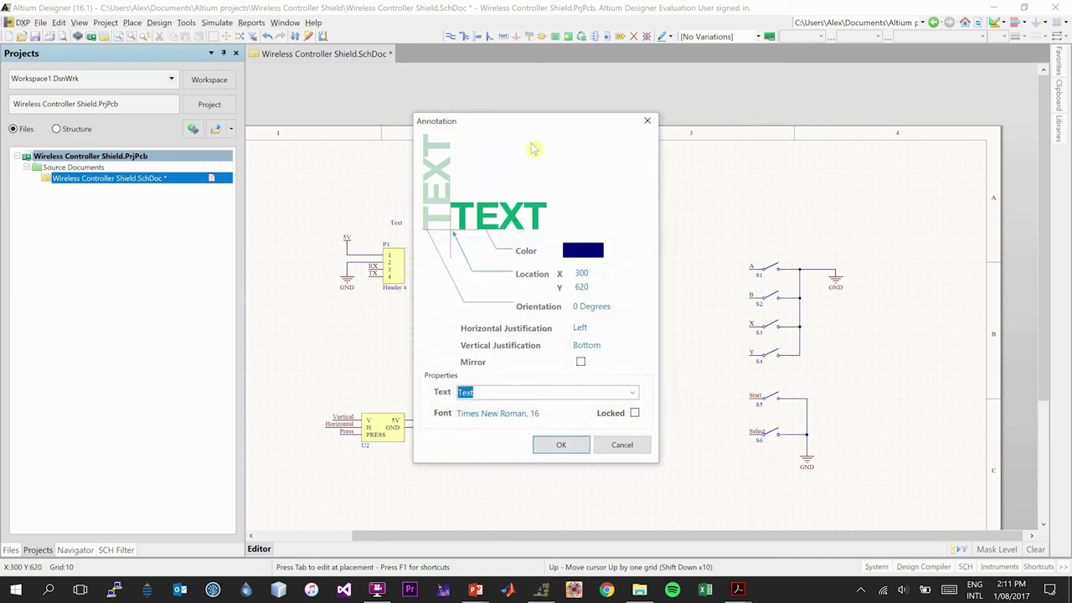
# Set the text string to Bluetooth and place it as a heading above header P1.
pyautogui.moveTo(612, 134)
pyautogui.mouseDown()
pyautogui.moveTo(804, 159)
pyautogui.moveTo(637, 292)
pyautogui.moveTo(587, 512)
pyautogui.moveTo(620, 493)
pyautogui.mouseUp()
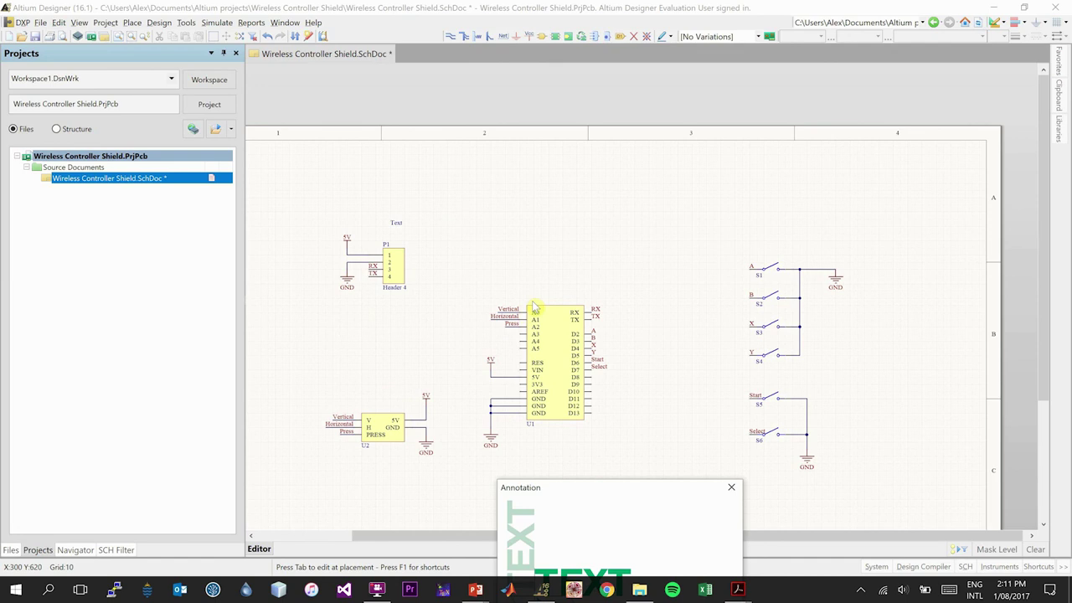
pyautogui.moveTo(659, 492); pyautogui.dragTo(728, 124)
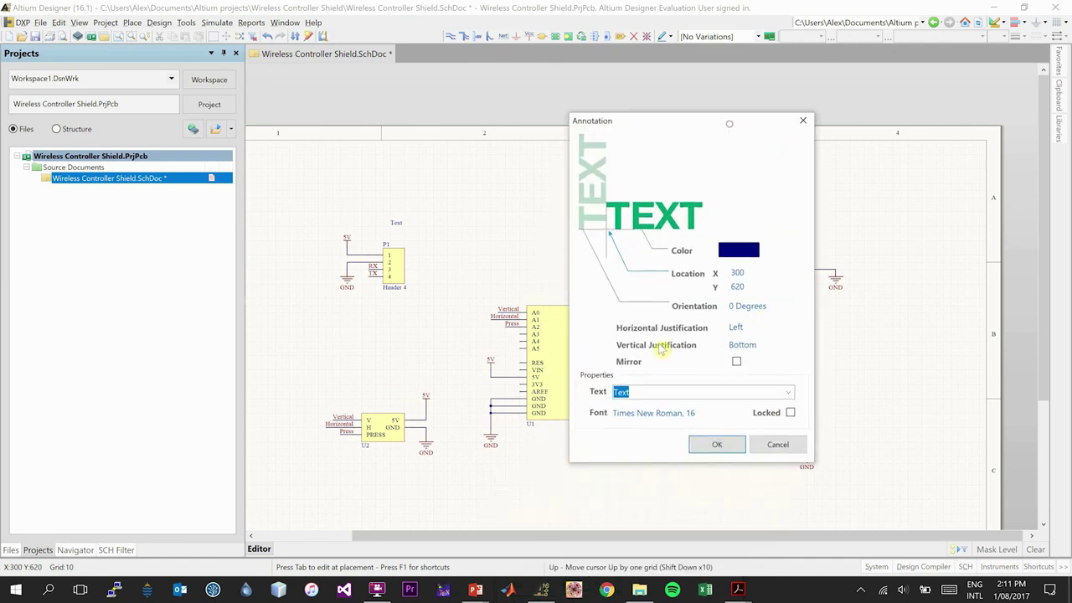
pyautogui.write('Bluetooth')
pyautogui.click(717, 444)
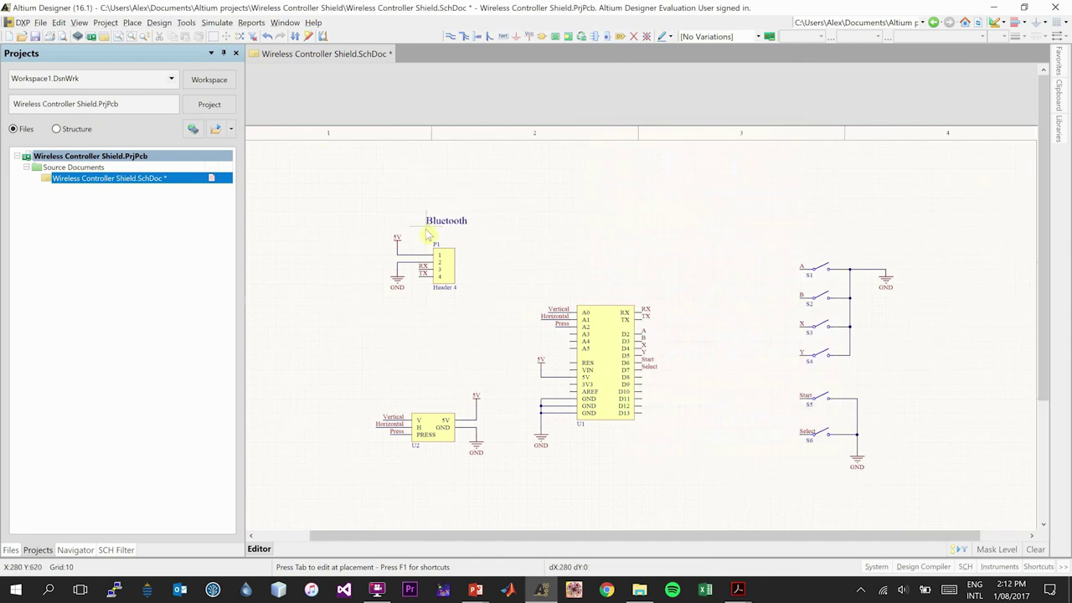
pyautogui.click(426, 232)
# Set the next text string to Joystick and place it as a heading above U2.
pyautogui.press('Tab')
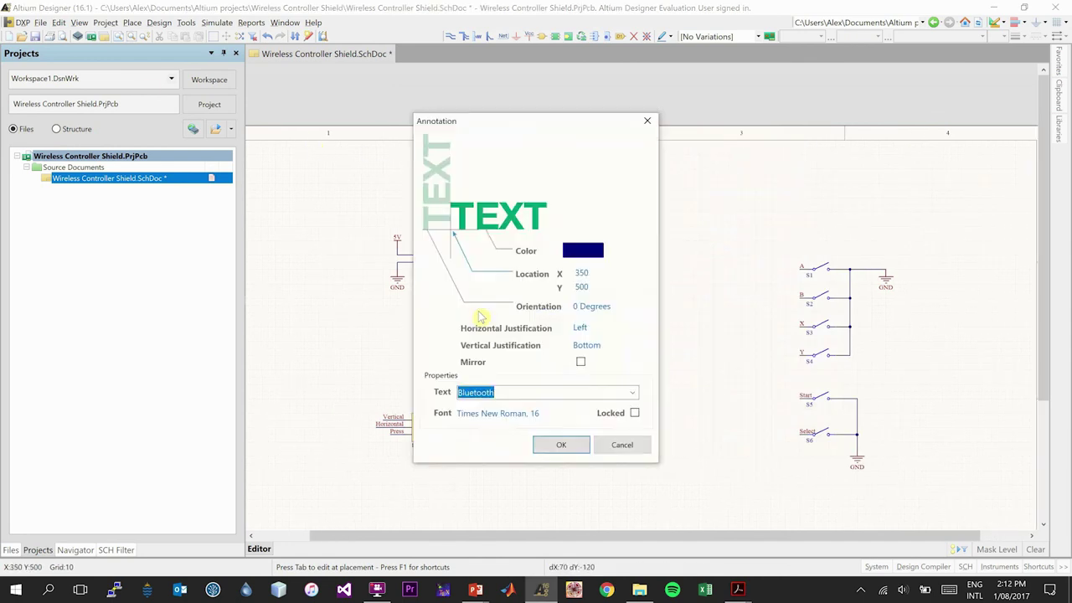
pyautogui.write('Joystick')
pyautogui.press('Return')
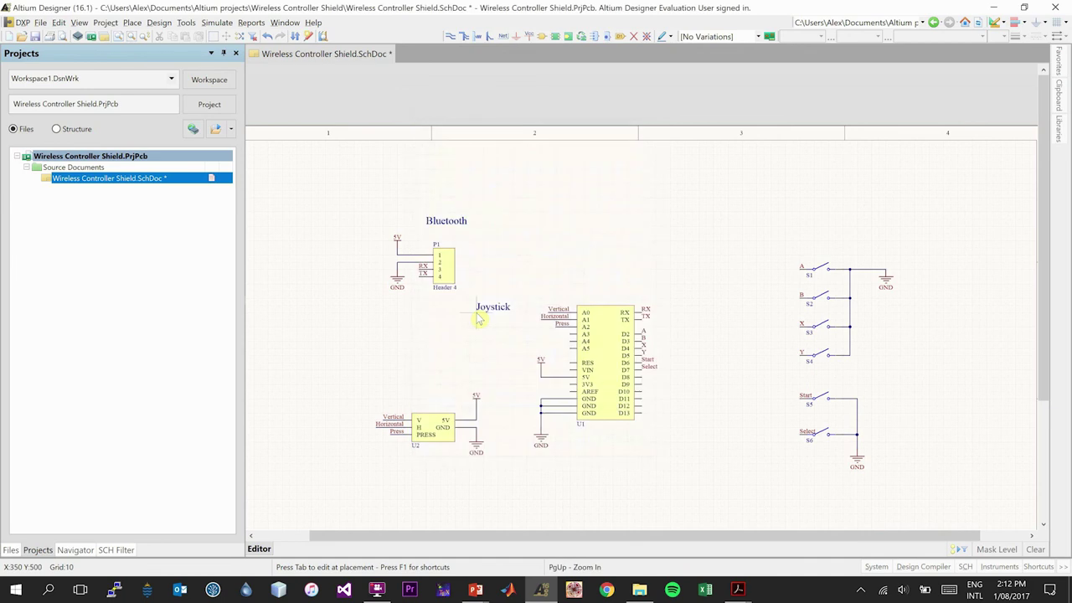
pyautogui.click(419, 383)
# Set the next text string to Arduino Uno Shield and place it as a heading above U1.
pyautogui.press('Tab')
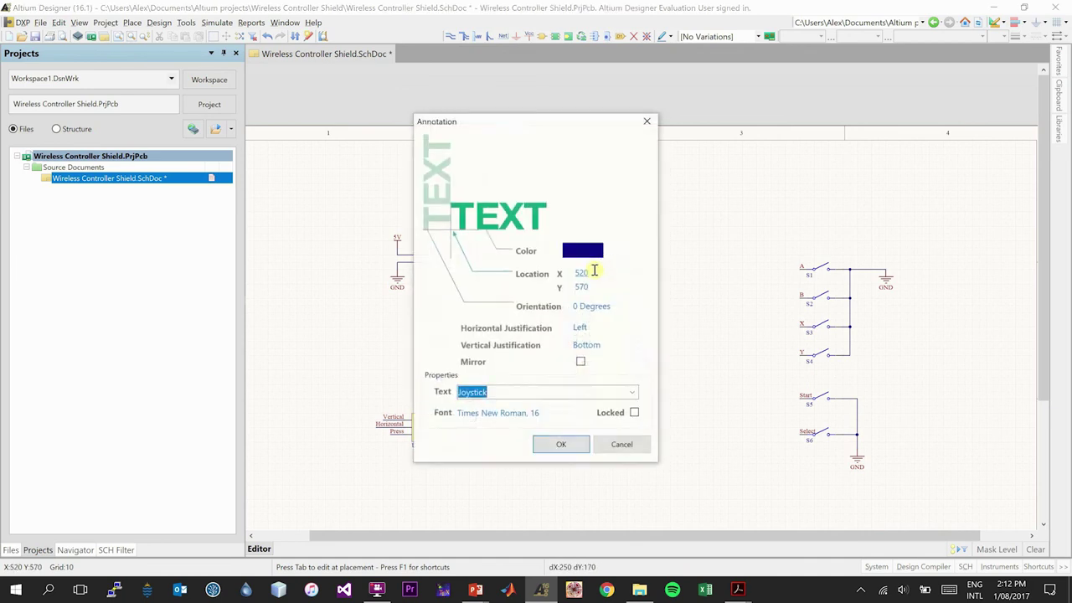
pyautogui.write('Arduino Uno')
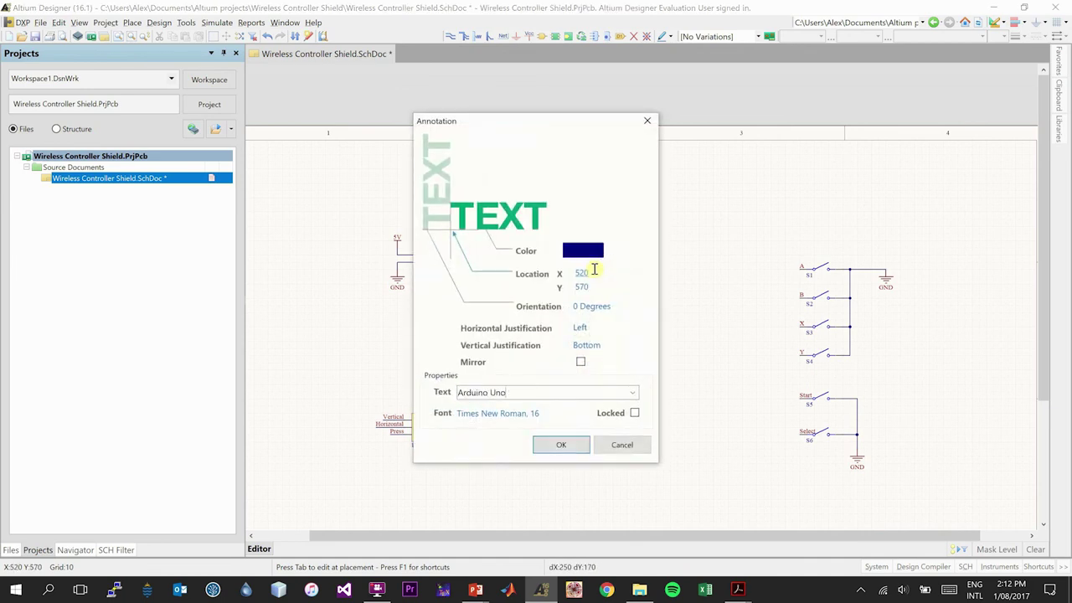
pyautogui.write(' Shield')
pyautogui.press('Return')
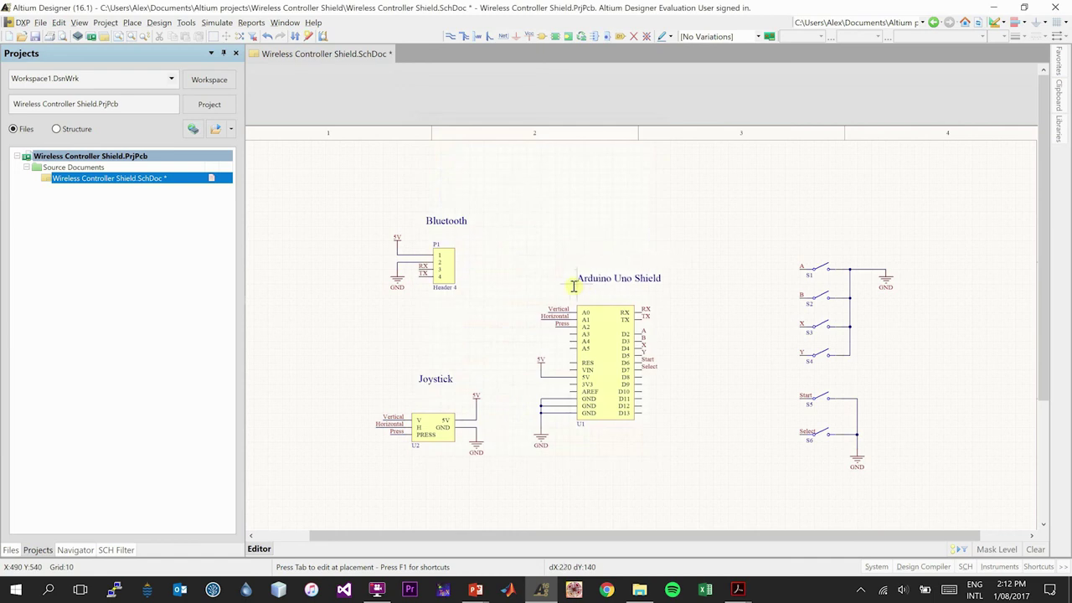
pyautogui.click(572, 284)
# Set the next text string to Buttons, place it as a heading above switch S1, and end text placement.
pyautogui.press('Tab')
pyautogui.write('Bu')
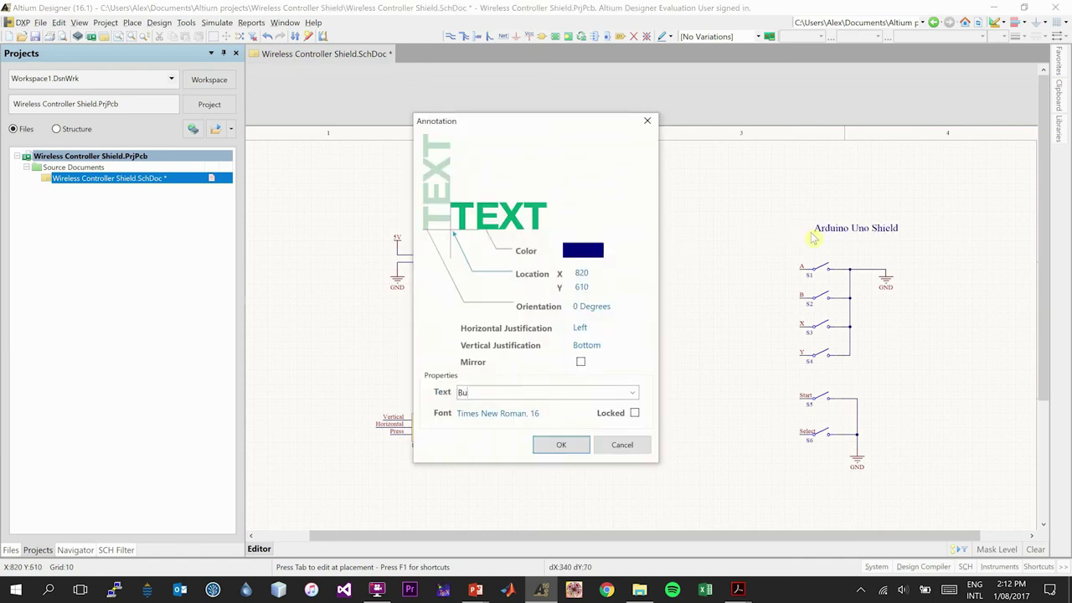
pyautogui.press('Return')
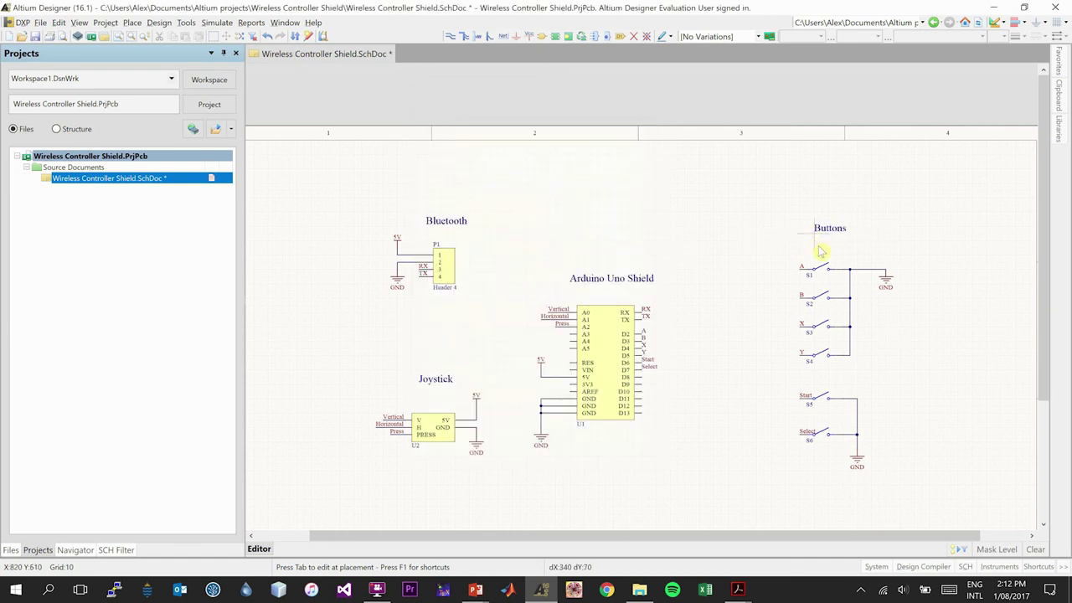
pyautogui.click(817, 253)
pyautogui.rightClick(717, 237)
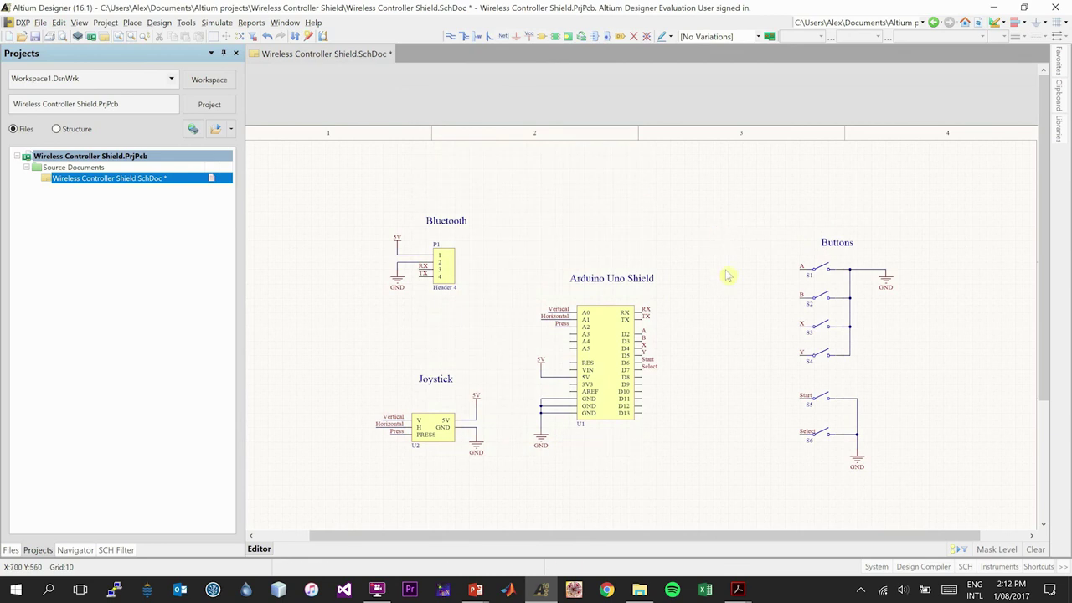
# Fit the entire schematic document in view to look over the completed sheet with its headings and title block.
pyautogui.keyDown('ctrl'); pyautogui.scroll(-2, 728, 272); pyautogui.keyUp('ctrl')
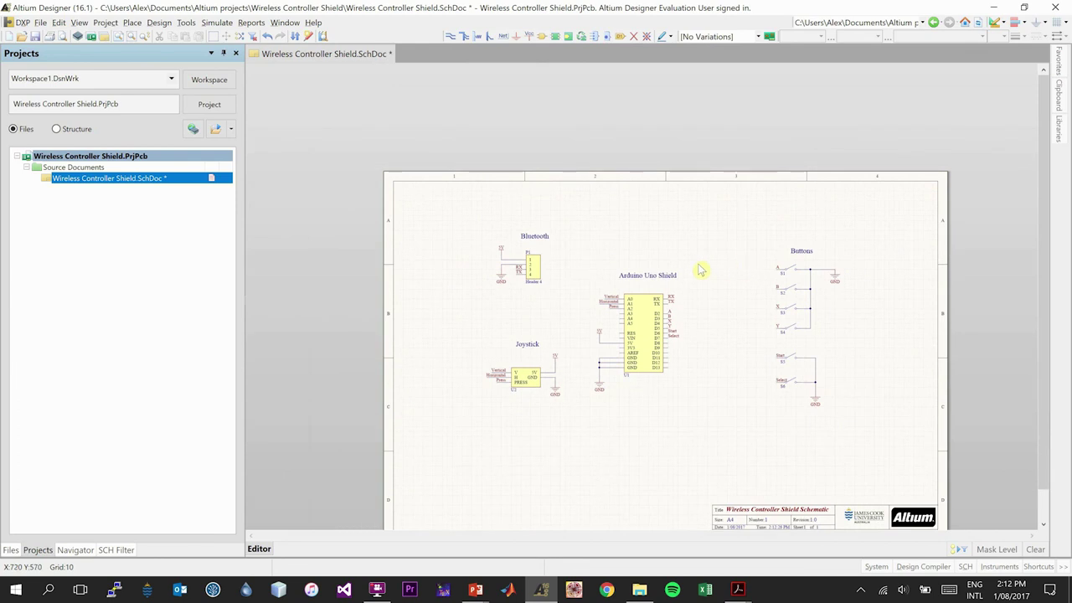
pyautogui.click(79, 23)
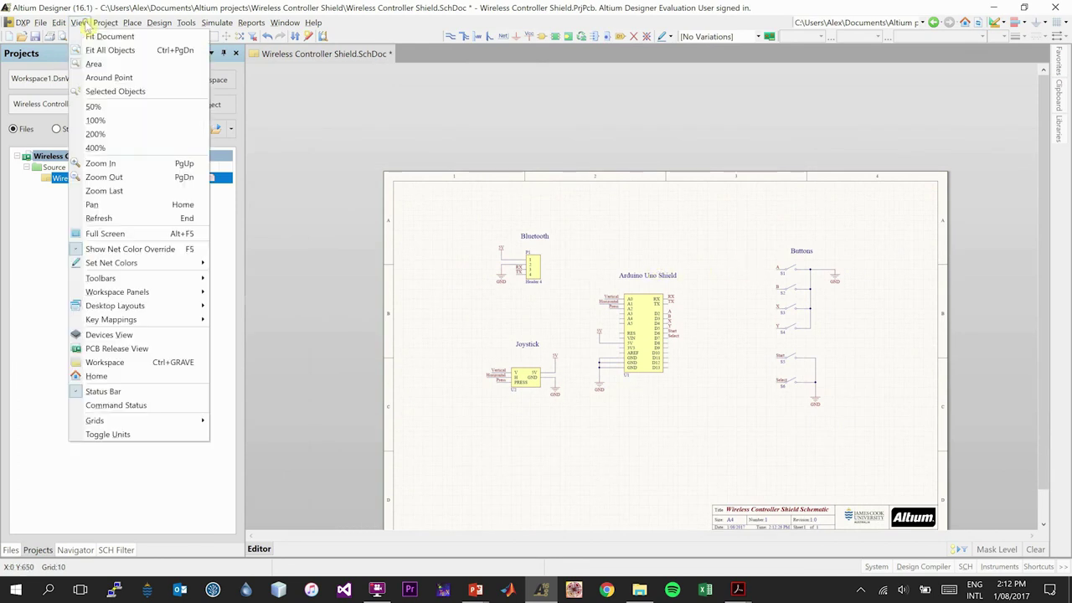
pyautogui.click(99, 50)
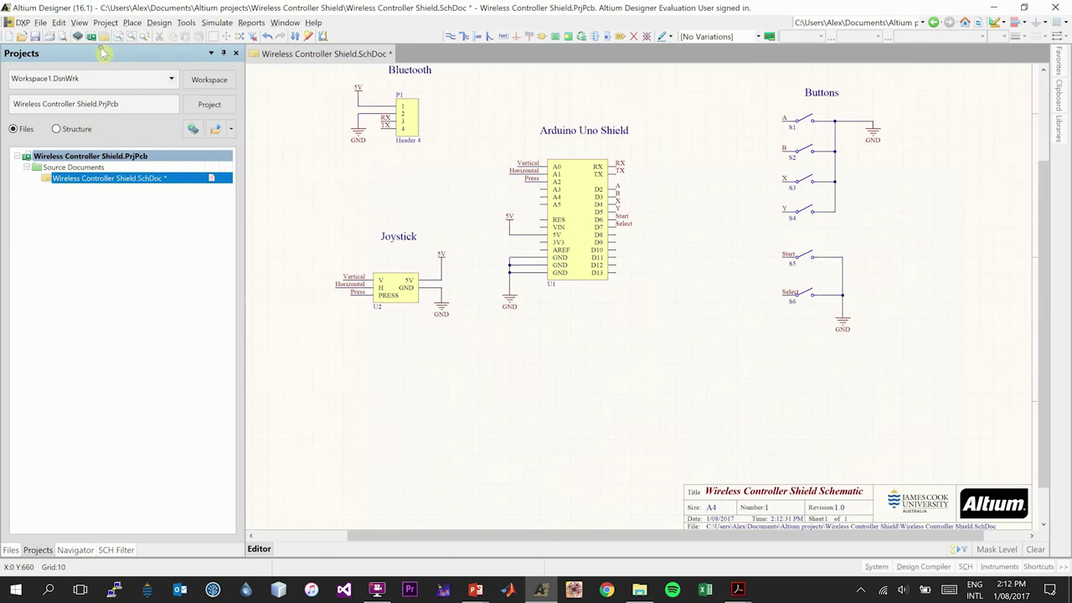
pyautogui.click(79, 23)
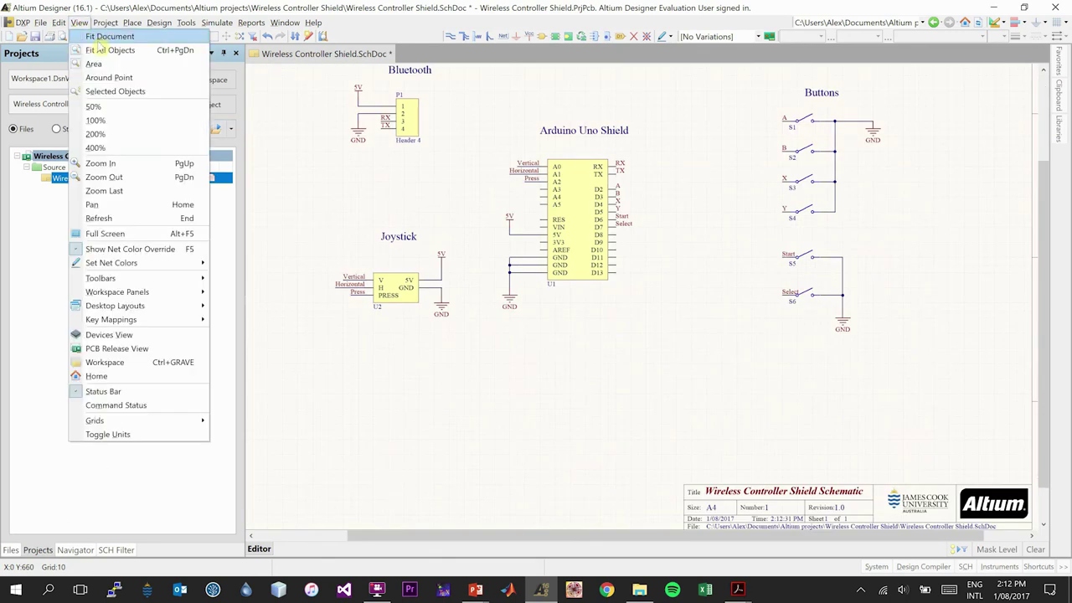
pyautogui.click(105, 37)
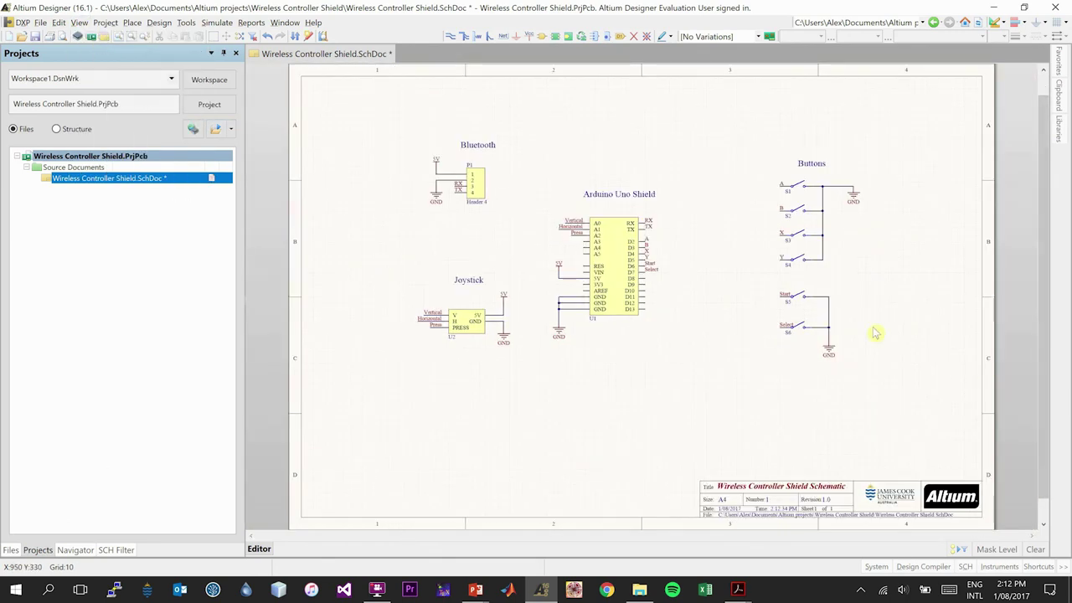